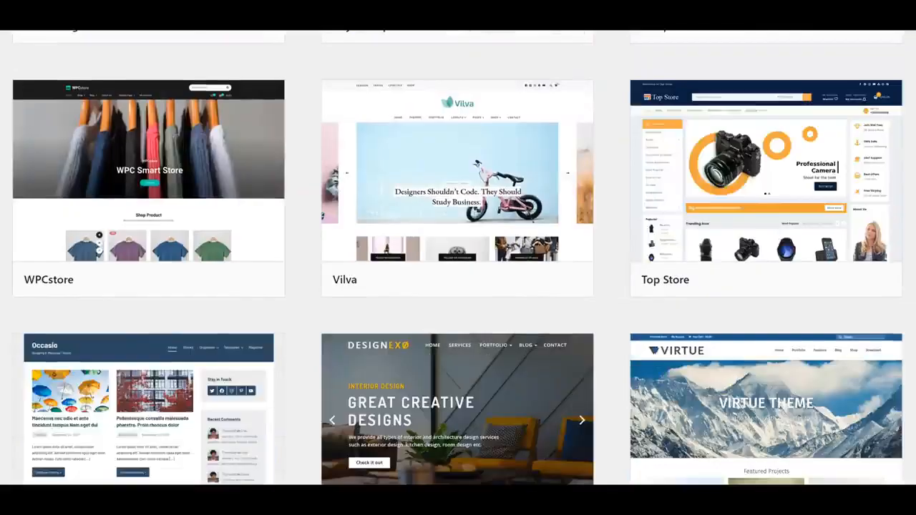
Scroll through the WordPress.org free theme grid, then Google 'what is wordpress?'.
{"action": "scroll", "coordinate": [457, 257], "scroll_direction": "down", "scroll_amount": 3}
{"action": "scroll", "coordinate": [458, 258], "scroll_direction": "down", "scroll_amount": 5}
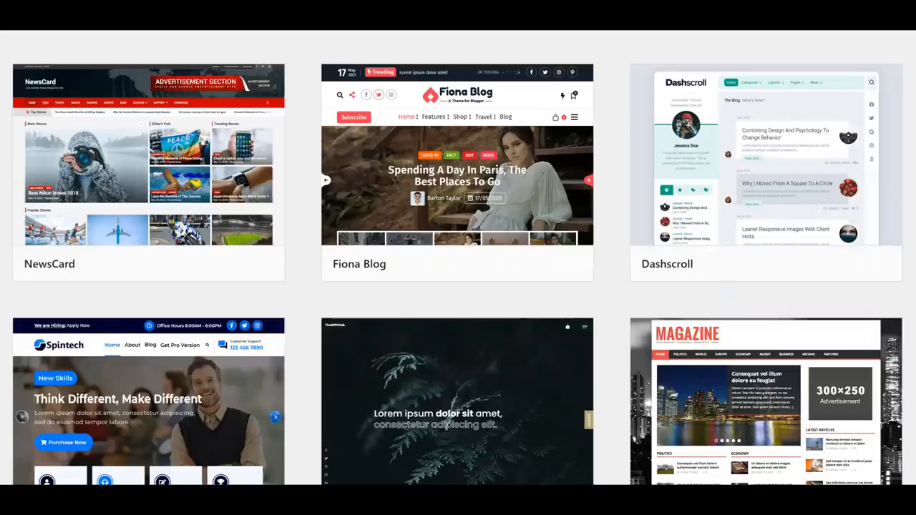
{"action": "scroll", "coordinate": [458, 257], "scroll_direction": "down", "scroll_amount": 5}
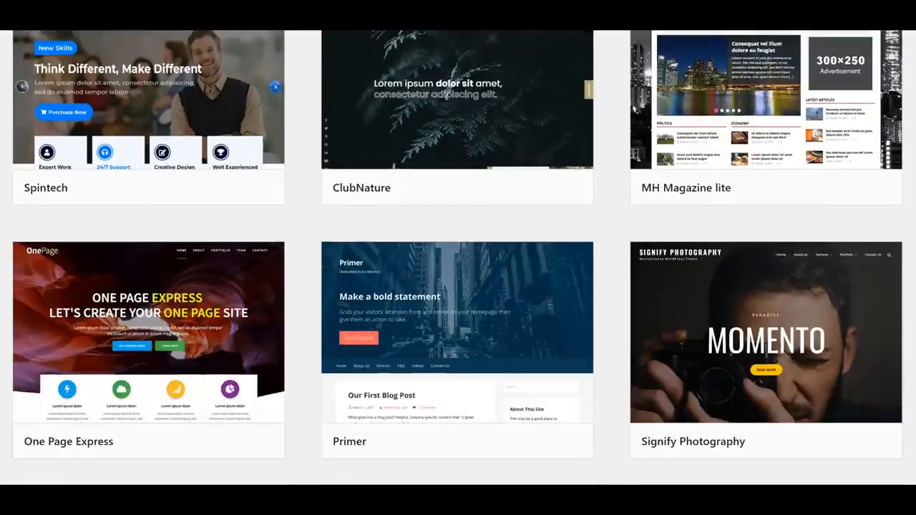
{"action": "scroll", "coordinate": [458, 257], "scroll_direction": "down", "scroll_amount": 5}
{"action": "scroll", "coordinate": [458, 257], "scroll_direction": "down", "scroll_amount": 5}
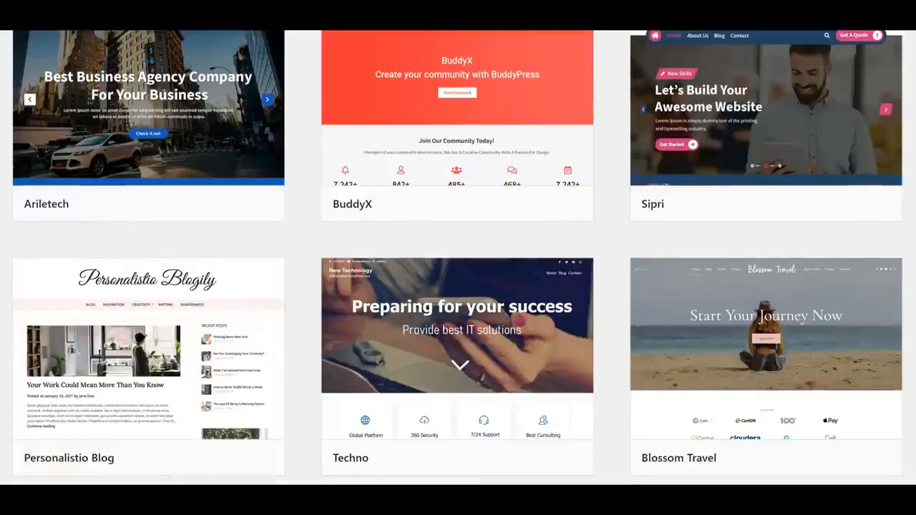
{"action": "scroll", "coordinate": [458, 258], "scroll_direction": "down", "scroll_amount": 5}
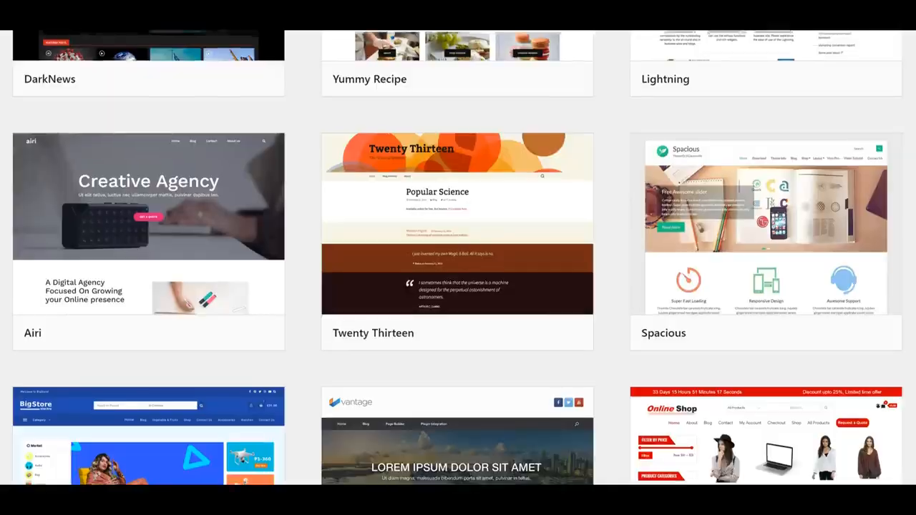
{"action": "scroll", "coordinate": [458, 257], "scroll_direction": "down", "scroll_amount": 3}
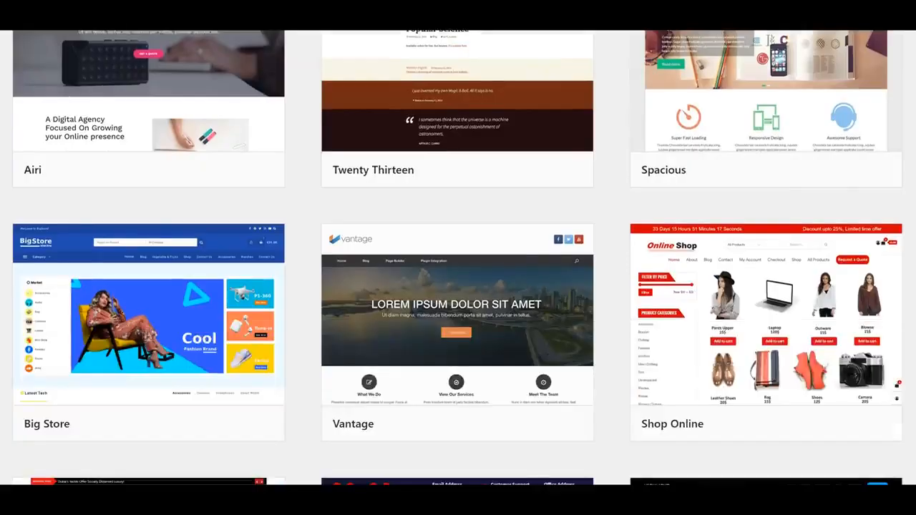
{"action": "scroll", "coordinate": [458, 258], "scroll_direction": "down", "scroll_amount": 5}
{"action": "scroll", "coordinate": [458, 258], "scroll_direction": "down", "scroll_amount": 5}
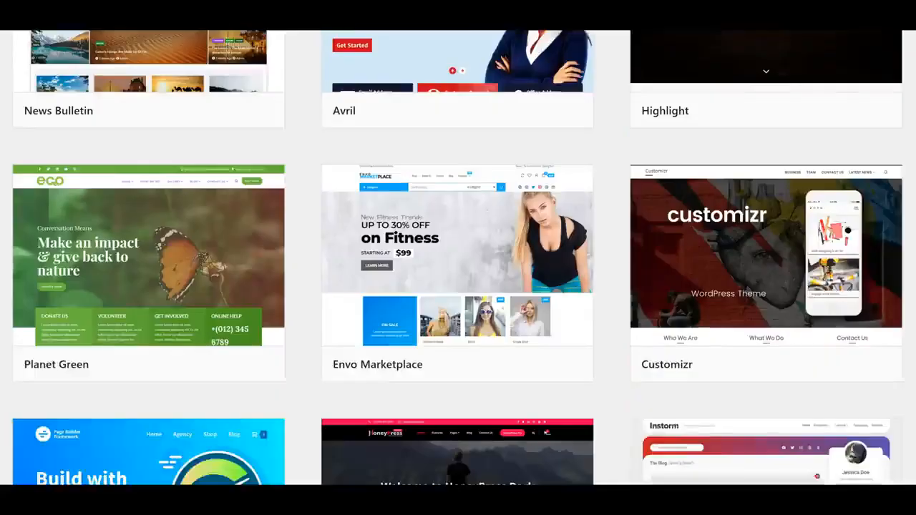
{"action": "scroll", "coordinate": [458, 258], "scroll_direction": "down", "scroll_amount": 5}
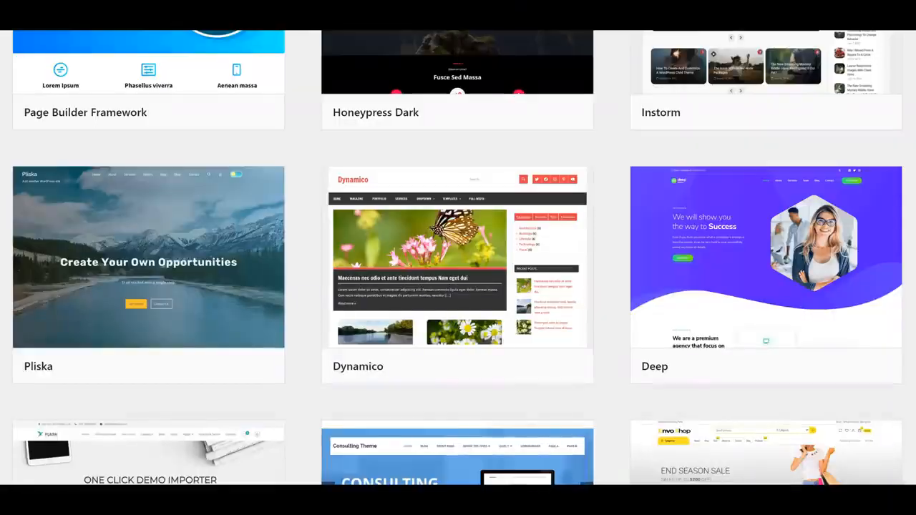
{"action": "scroll", "coordinate": [458, 258], "scroll_direction": "down", "scroll_amount": 5}
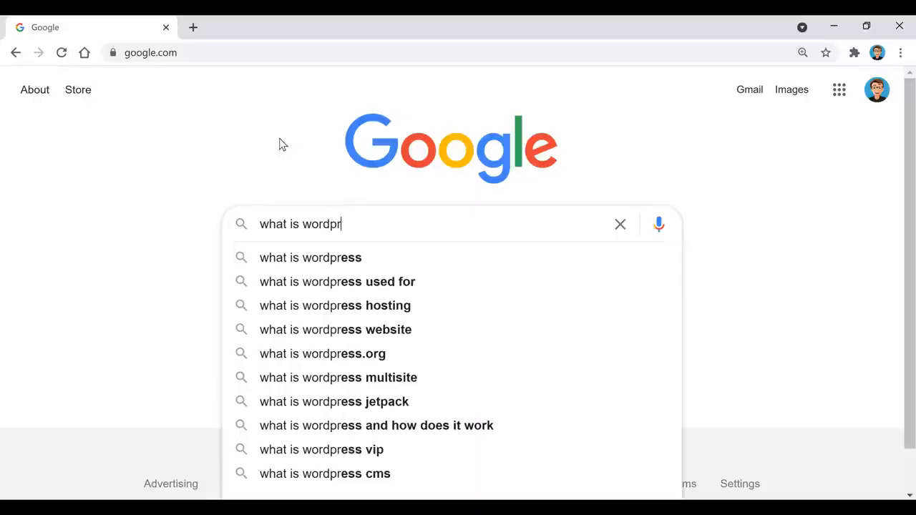
{"action": "type", "text": "ess?"}
{"action": "key", "text": "Return"}
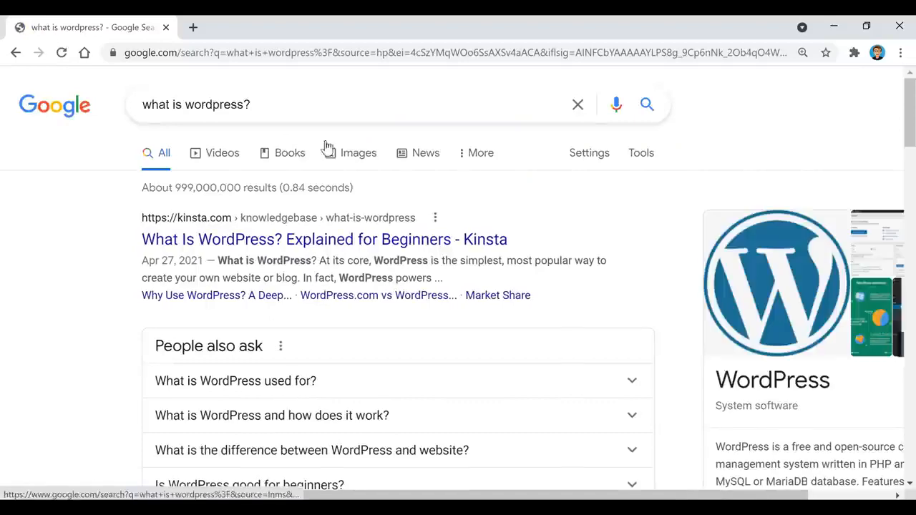
Expand and highlight the 'What is WordPress used for?' answer, then search 'how many websites use wordpress?'.
{"action": "scroll", "coordinate": [643, 198], "scroll_direction": "down", "scroll_amount": 1}
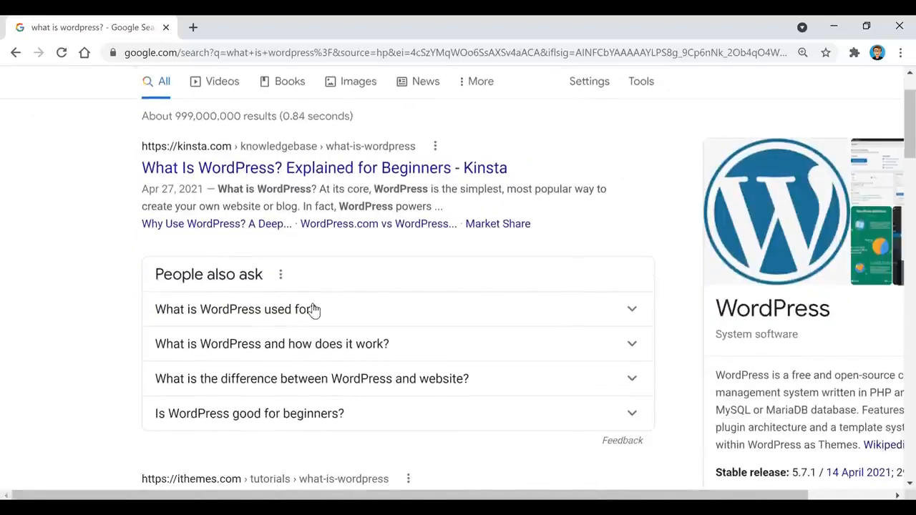
{"action": "left_click", "coordinate": [314, 309]}
{"action": "scroll", "coordinate": [331, 305], "scroll_direction": "down", "scroll_amount": 1}
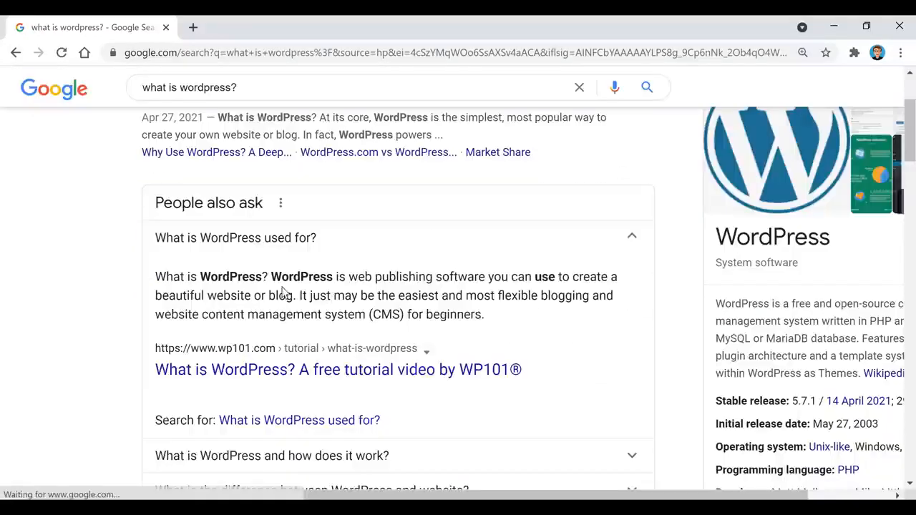
{"action": "left_click_drag", "start_coordinate": [154, 279], "coordinate": [565, 326]}
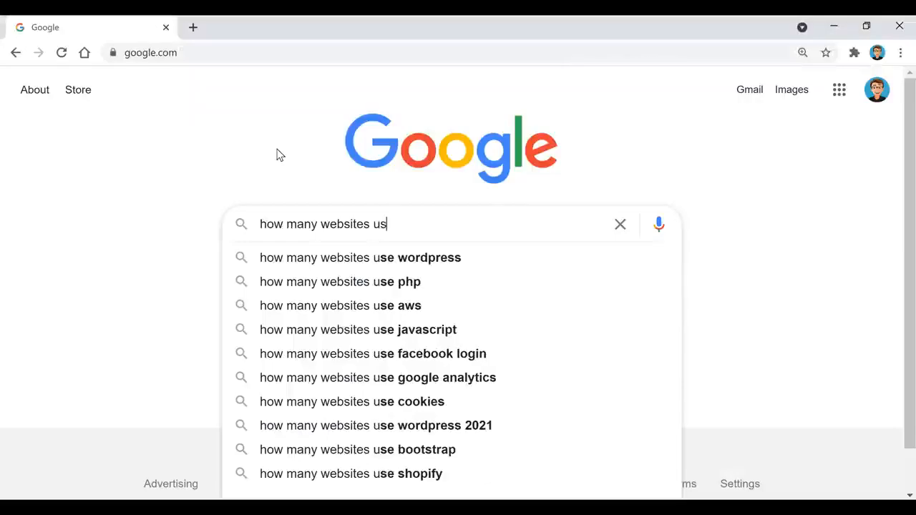
{"action": "type", "text": "e wordpress"}
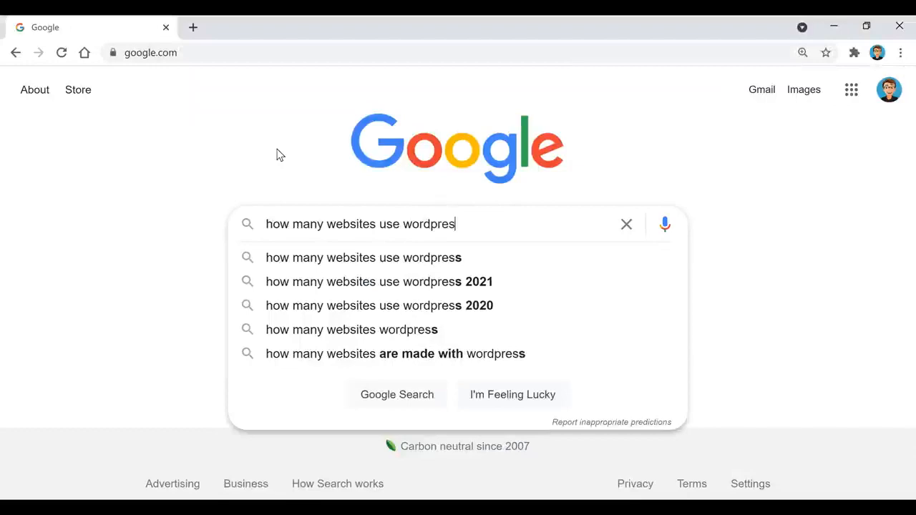
{"action": "type", "text": "?"}
{"action": "key", "text": "Return"}
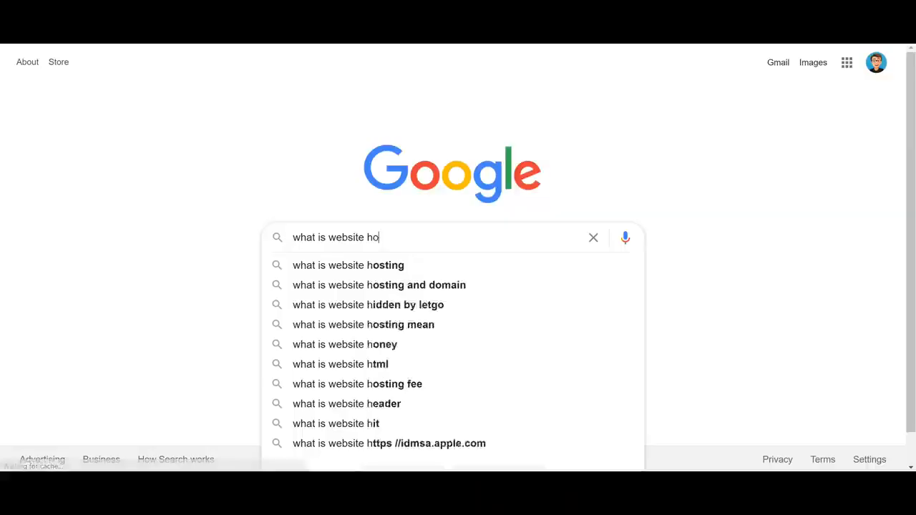
Search 'what is website hosting?' and highlight the 'What does hosting mean for a website?' answer.
{"action": "type", "text": "sting?"}
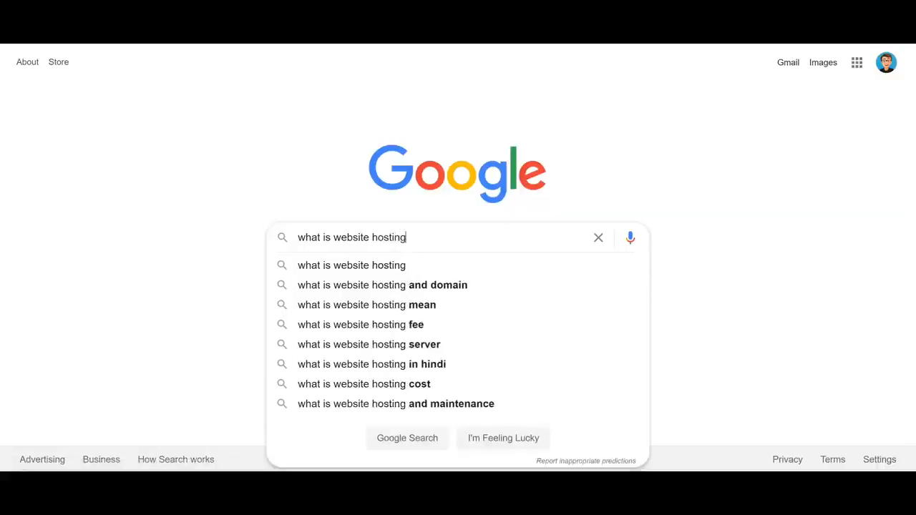
{"action": "key", "text": "Return"}
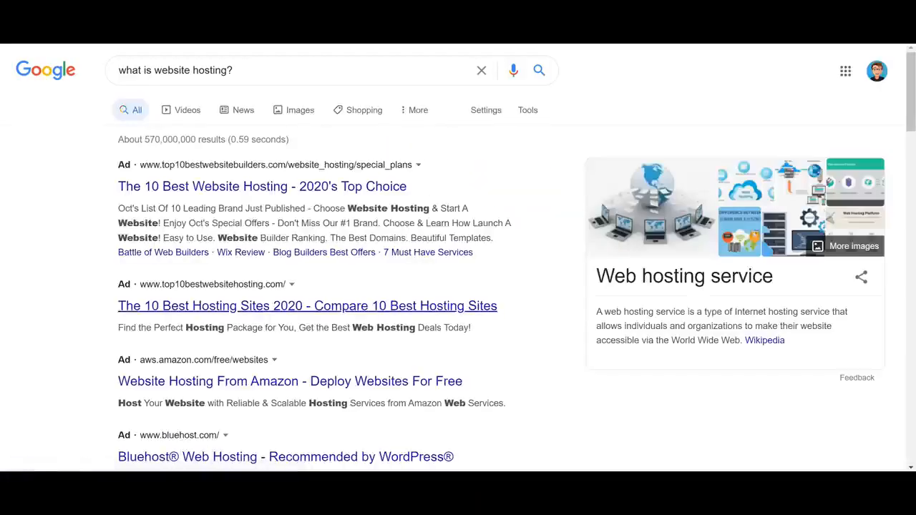
{"action": "scroll", "coordinate": [458, 257], "scroll_direction": "down", "scroll_amount": 2}
{"action": "scroll", "coordinate": [458, 272], "scroll_direction": "down", "scroll_amount": 5}
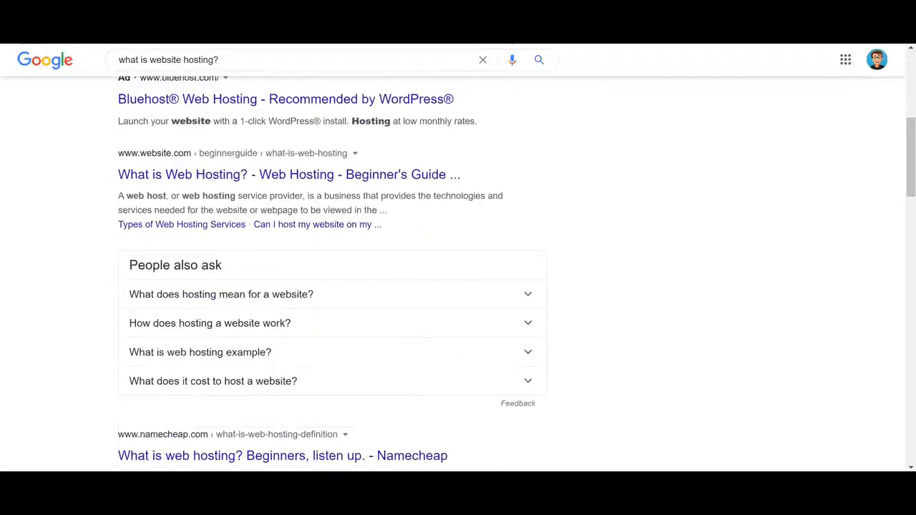
{"action": "left_click", "coordinate": [527, 175]}
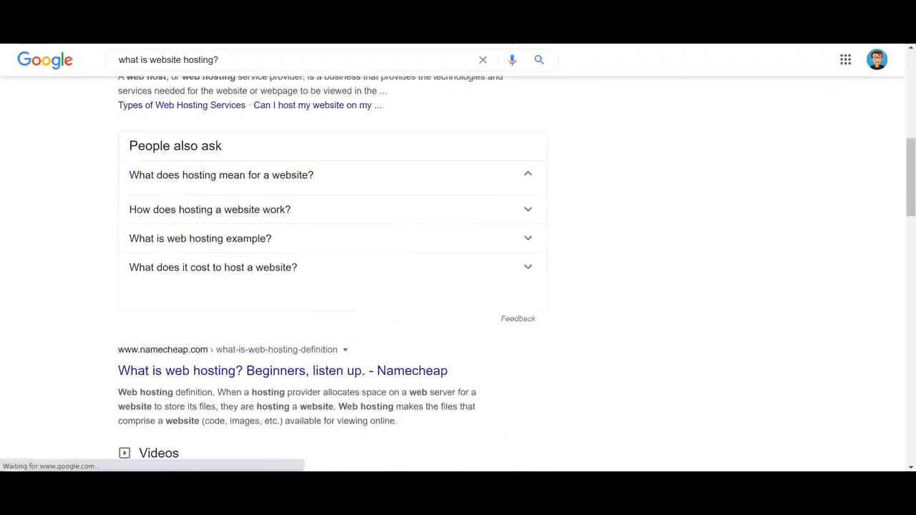
{"action": "left_click_drag", "start_coordinate": [362, 206], "coordinate": [250, 221]}
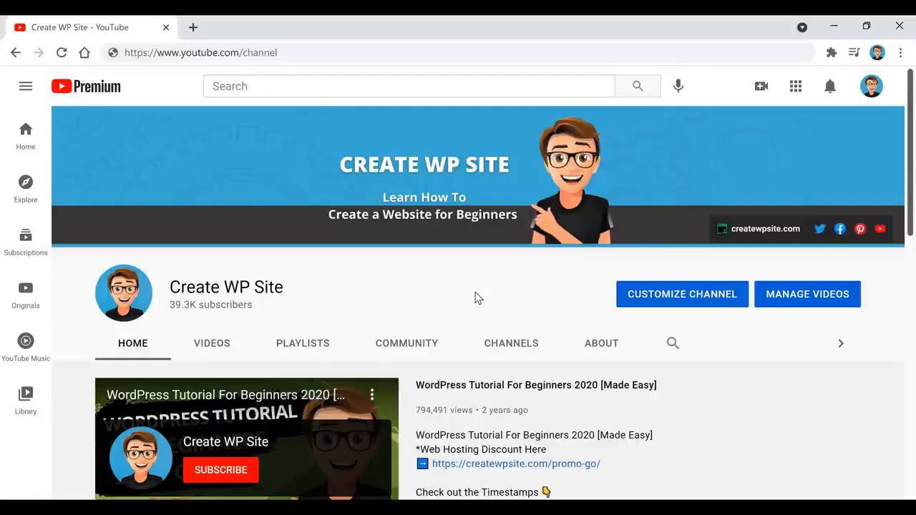
Load createwpsite.com/special-discounts/ and follow its GoDaddy 'View This Offer' link.
{"action": "left_click", "coordinate": [380, 52]}
{"action": "type", "text": "https://createwpsite.com/special-discounts/"}
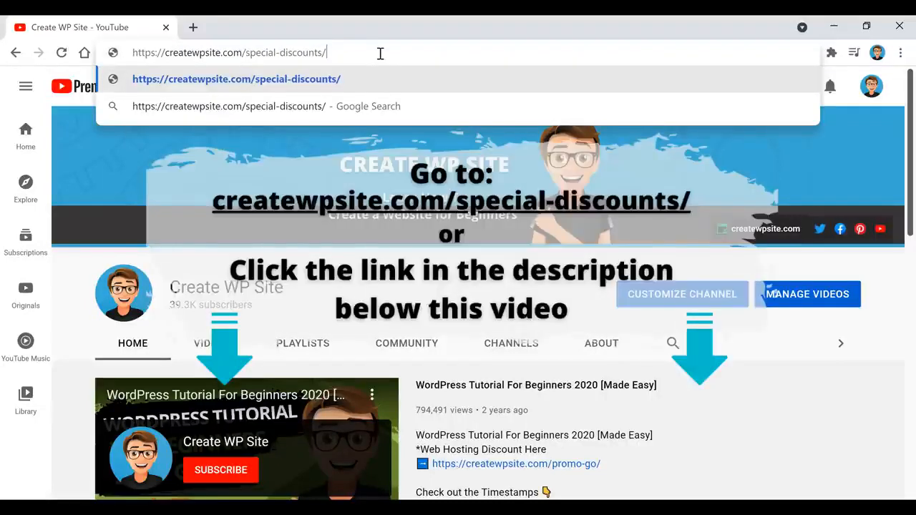
{"action": "key", "text": "Return"}
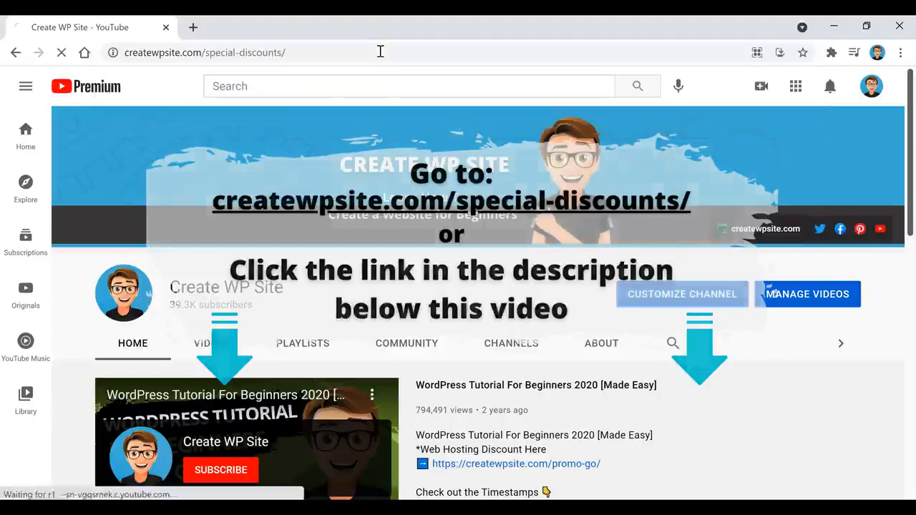
{"action": "scroll", "coordinate": [358, 243], "scroll_direction": "down", "scroll_amount": 4}
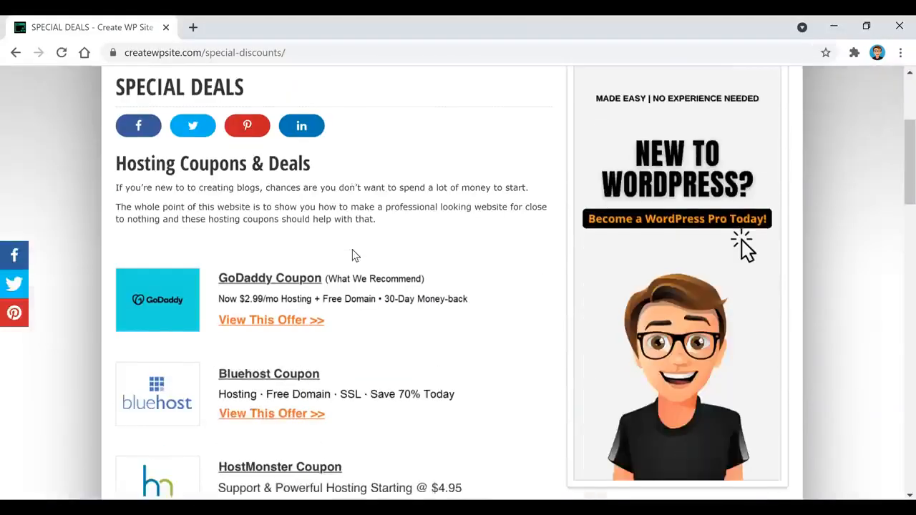
{"action": "scroll", "coordinate": [352, 255], "scroll_direction": "down", "scroll_amount": 1}
{"action": "left_click", "coordinate": [321, 249]}
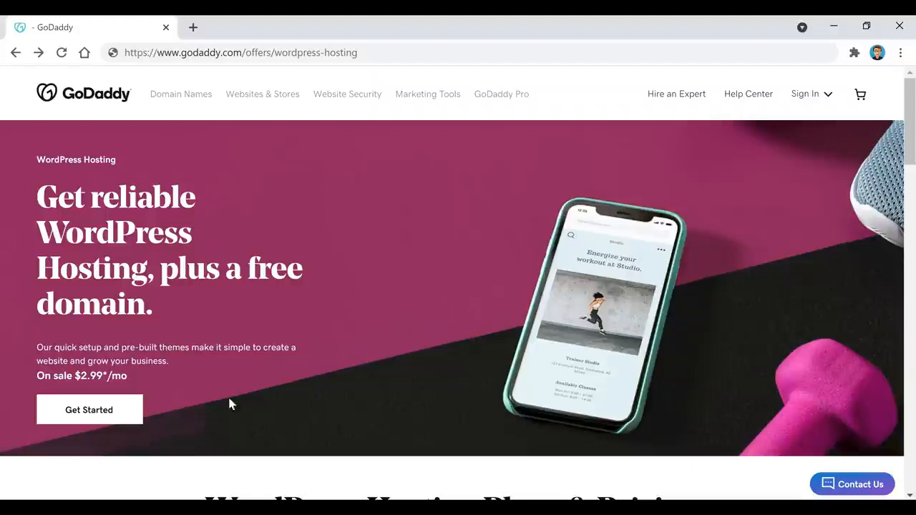
Start the GoDaddy WordPress hosting order on the Basic plan with a 12-month term.
{"action": "left_click", "coordinate": [84, 411]}
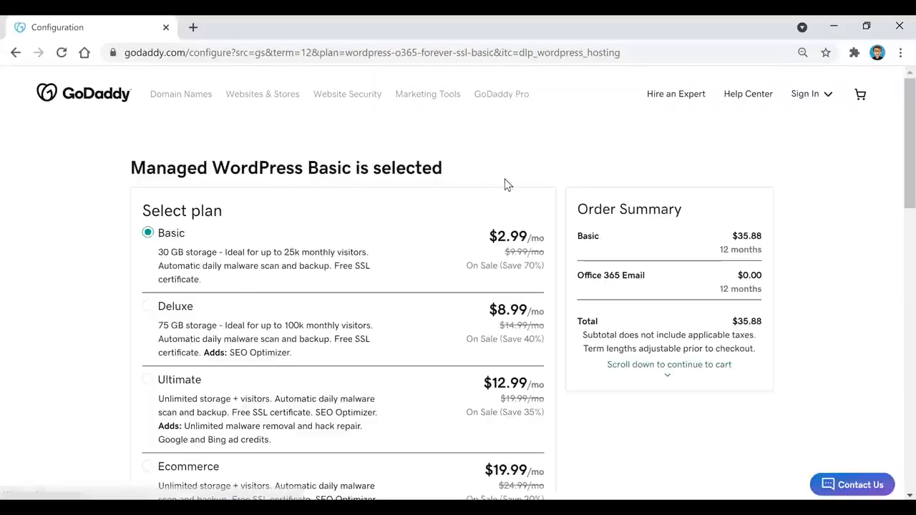
{"action": "scroll", "coordinate": [322, 236], "scroll_direction": "down", "scroll_amount": 1}
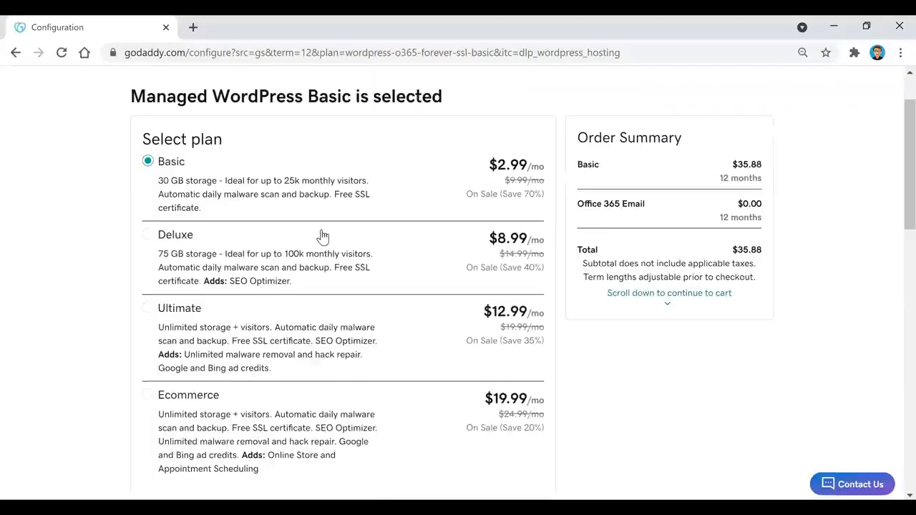
{"action": "scroll", "coordinate": [322, 236], "scroll_direction": "down", "scroll_amount": 5}
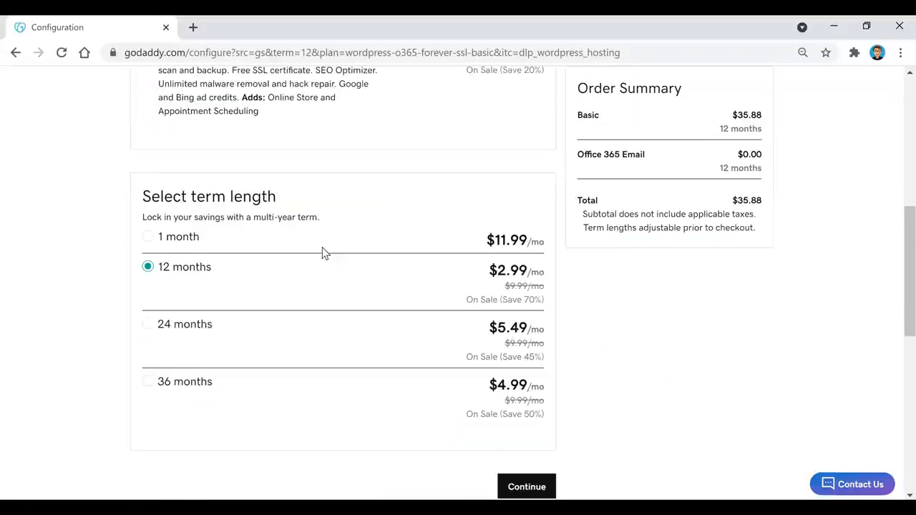
{"action": "scroll", "coordinate": [322, 247], "scroll_direction": "down", "scroll_amount": 1}
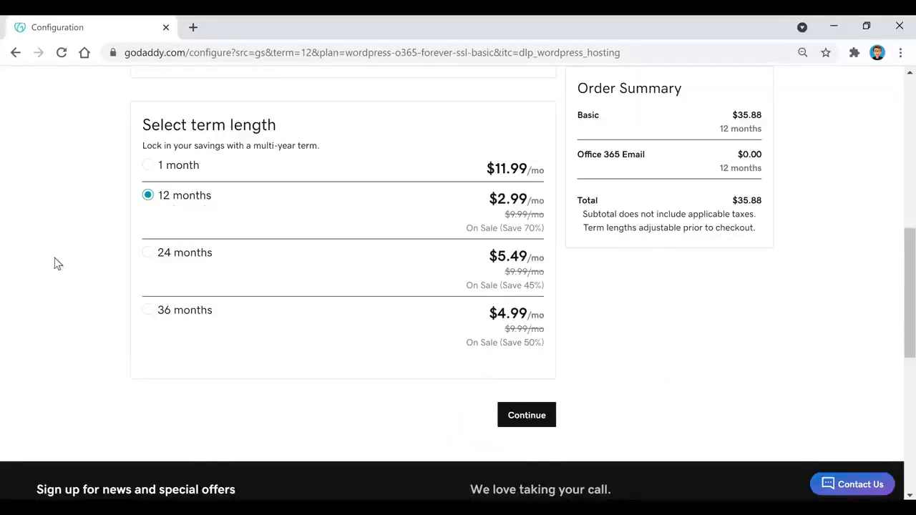
{"action": "scroll", "coordinate": [513, 310], "scroll_direction": "down", "scroll_amount": 1}
{"action": "scroll", "coordinate": [587, 315], "scroll_direction": "down", "scroll_amount": 1}
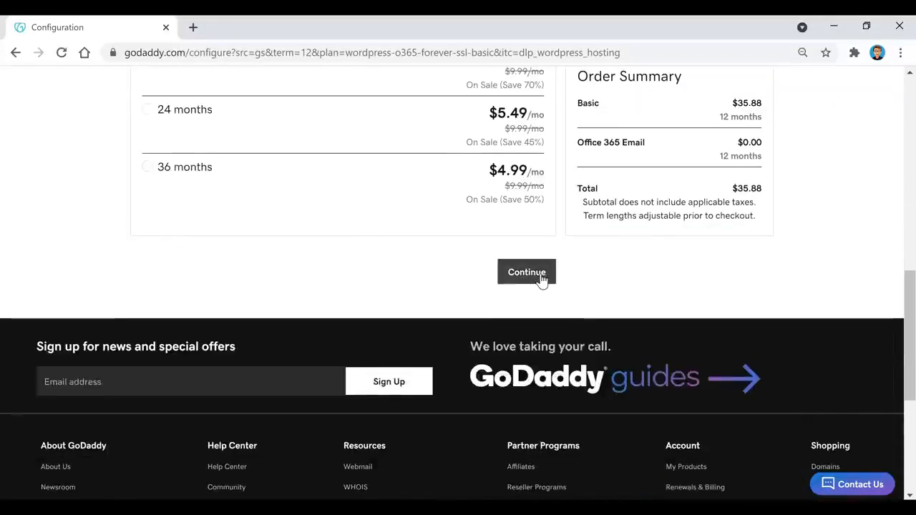
{"action": "left_click", "coordinate": [516, 282]}
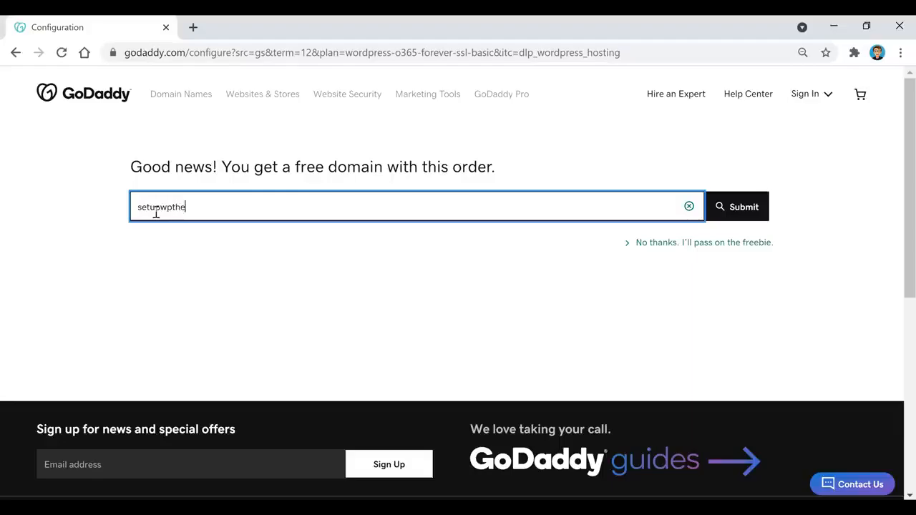
Check availability of setupwpthemes.com and select it as the free domain.
{"action": "type", "text": "mes.com"}
{"action": "left_click", "coordinate": [743, 211]}
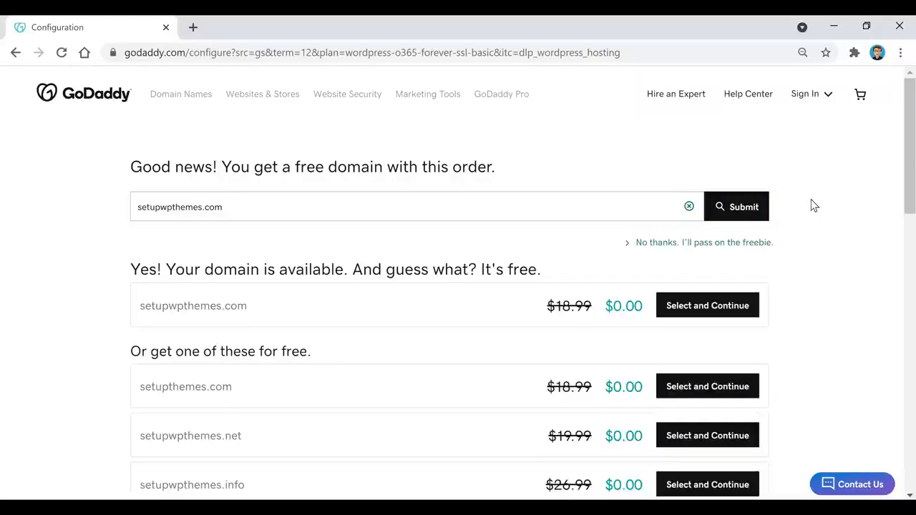
{"action": "left_click", "coordinate": [738, 300]}
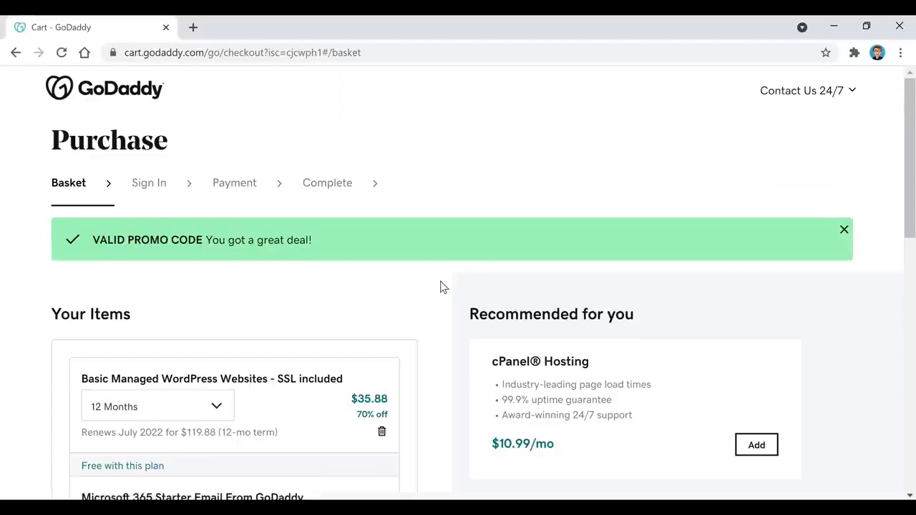
Review the $35.88 cart and proceed to checkout.
{"action": "scroll", "coordinate": [441, 286], "scroll_direction": "down", "scroll_amount": 1}
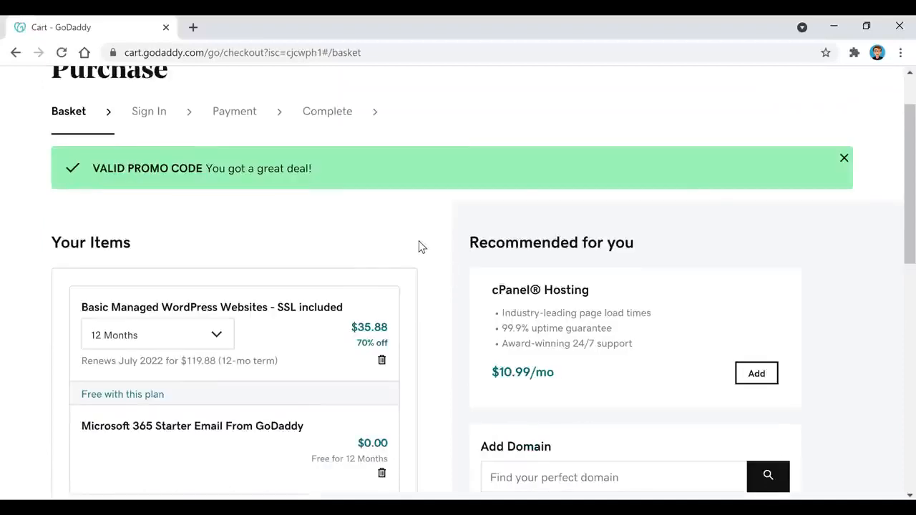
{"action": "scroll", "coordinate": [421, 247], "scroll_direction": "down", "scroll_amount": 2}
{"action": "scroll", "coordinate": [421, 247], "scroll_direction": "down", "scroll_amount": 1}
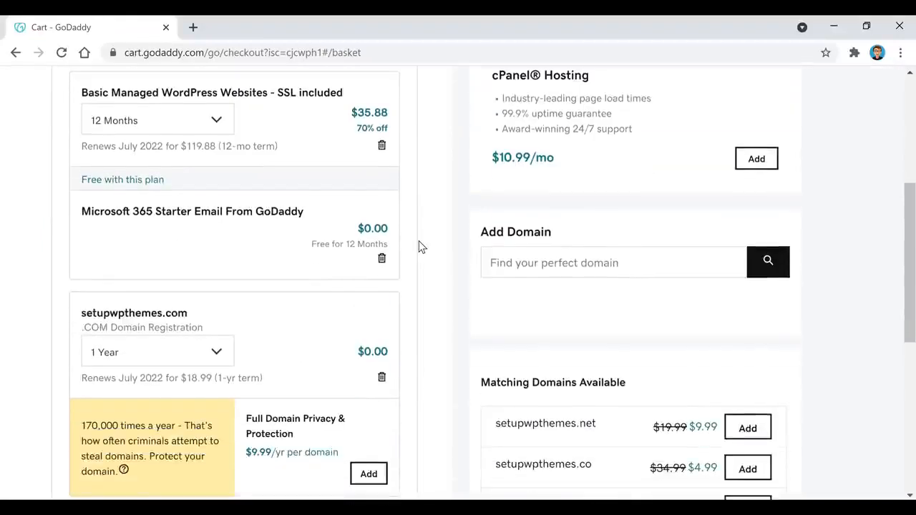
{"action": "scroll", "coordinate": [422, 247], "scroll_direction": "down", "scroll_amount": 4}
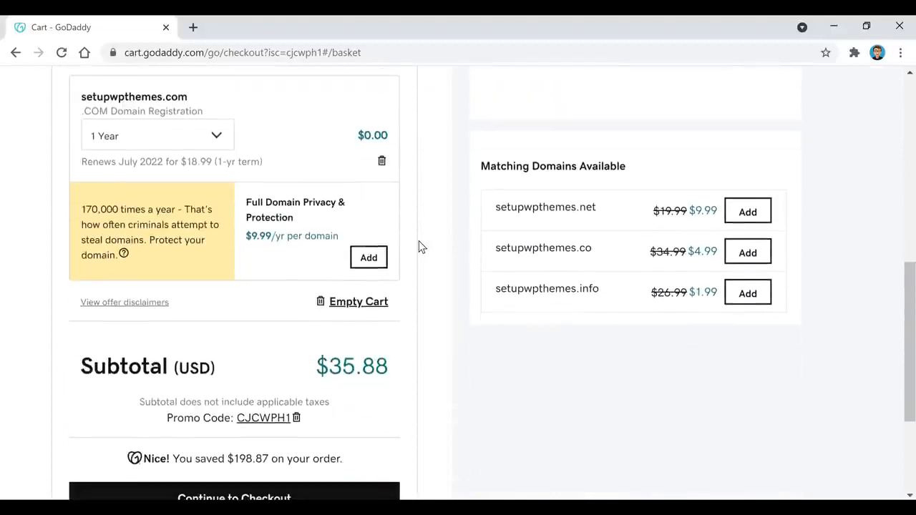
{"action": "scroll", "coordinate": [421, 247], "scroll_direction": "down", "scroll_amount": 1}
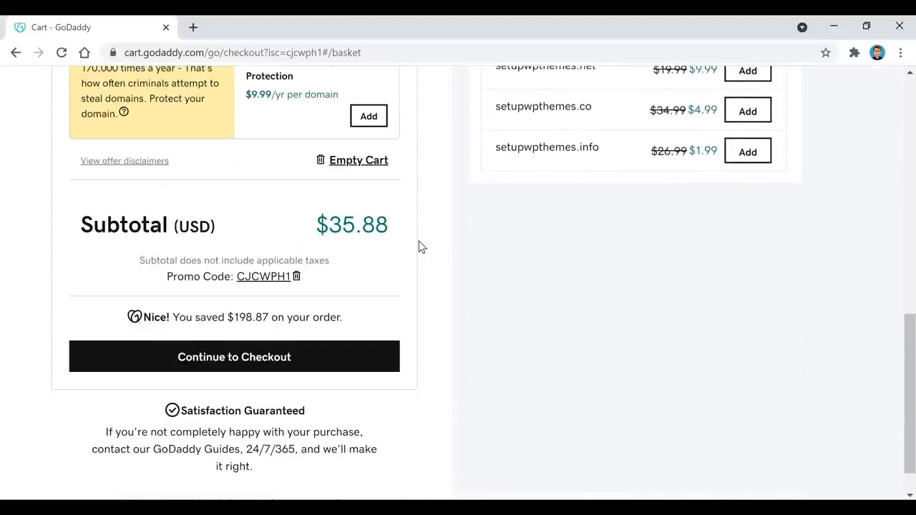
{"action": "left_click", "coordinate": [333, 364]}
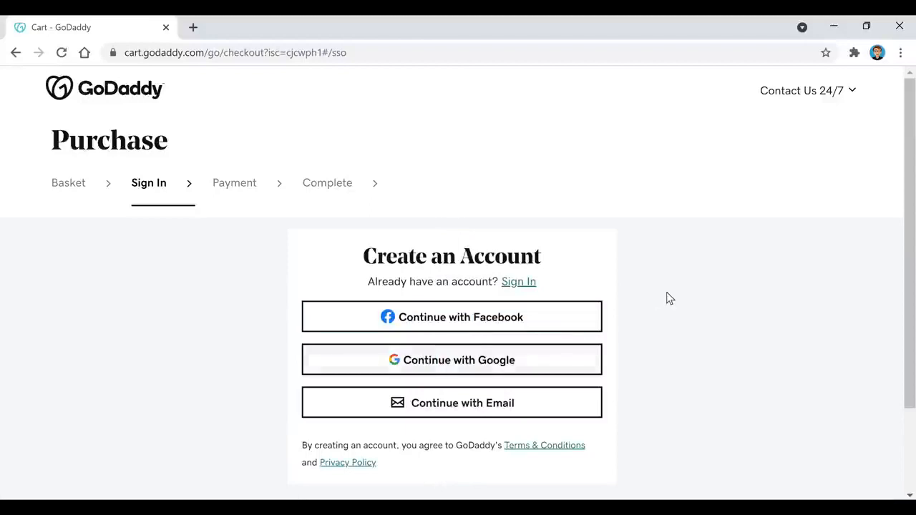
Create a GoDaddy account with an e-mail, username and password, then choose PayPal payment.
{"action": "left_click", "coordinate": [464, 409]}
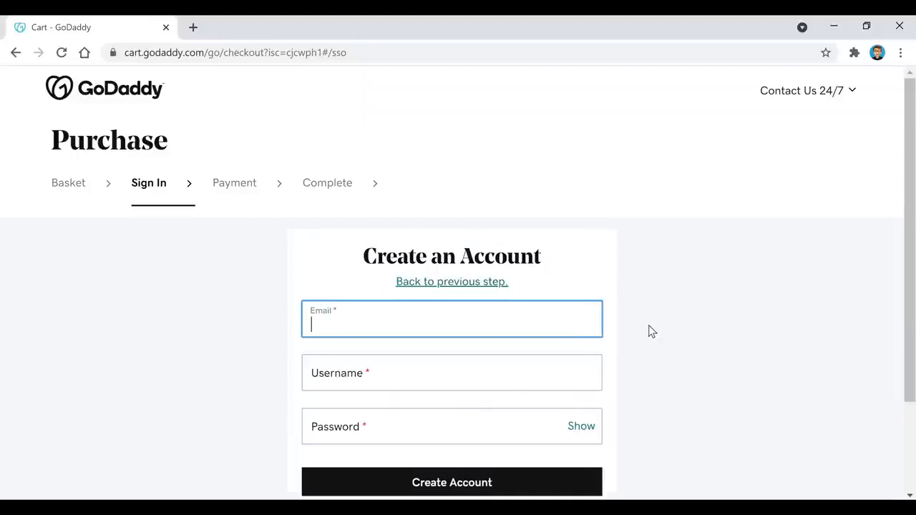
{"action": "type", "text": "**********@"}
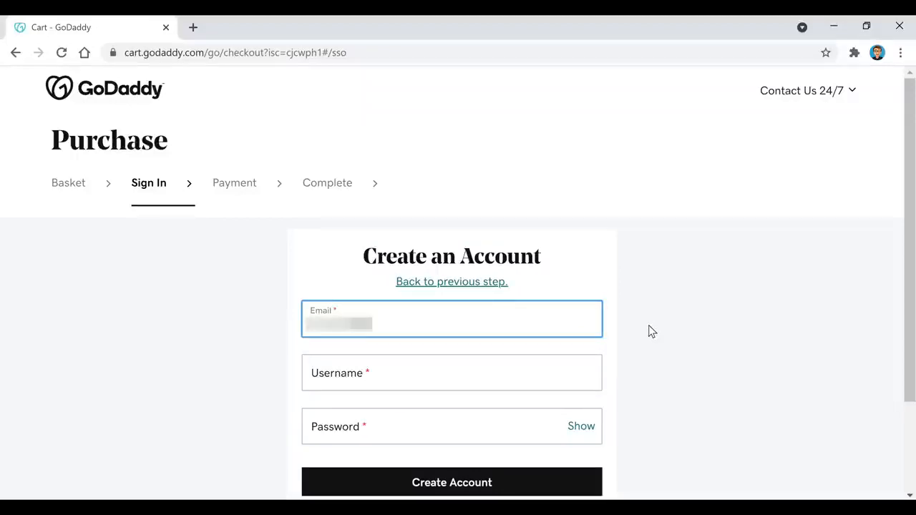
{"action": "type", "text": "gmai."}
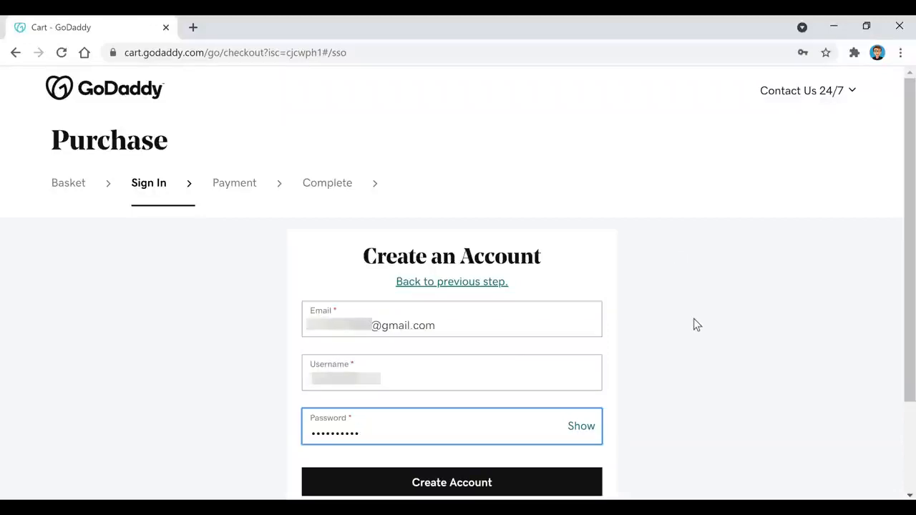
{"action": "left_click", "coordinate": [504, 485]}
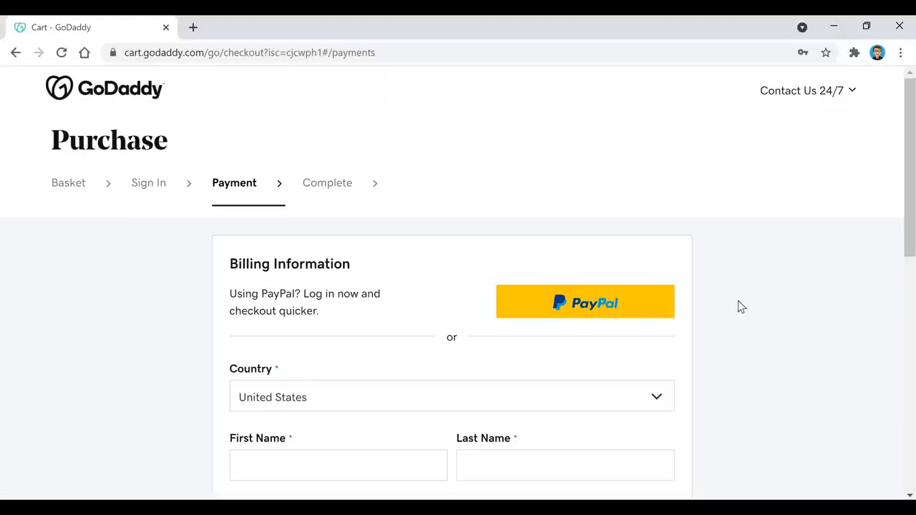
{"action": "left_click", "coordinate": [613, 306]}
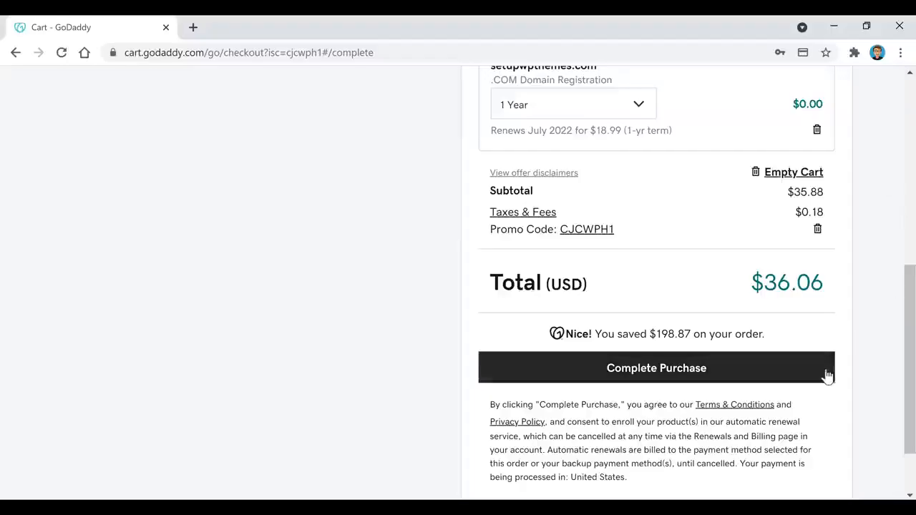
Complete the $36.06 purchase on the checkout page.
{"action": "left_click", "coordinate": [826, 380]}
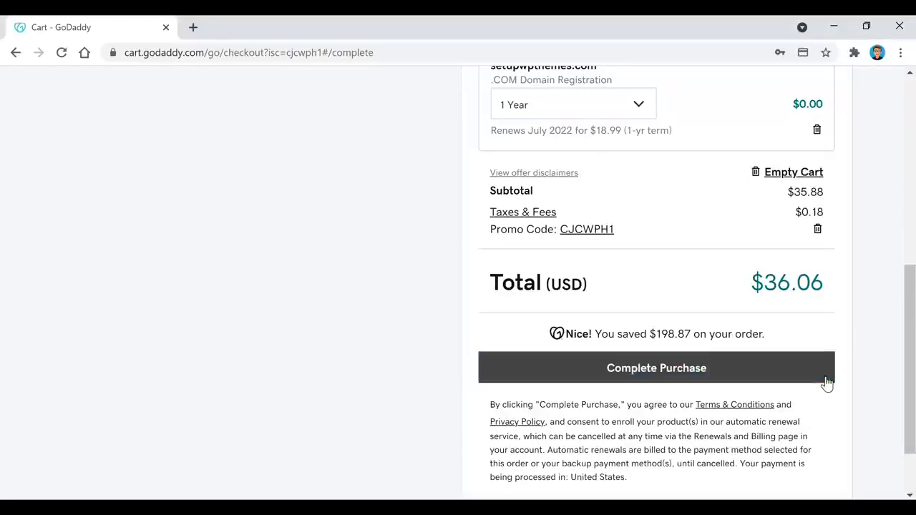
{"action": "left_click", "coordinate": [826, 382]}
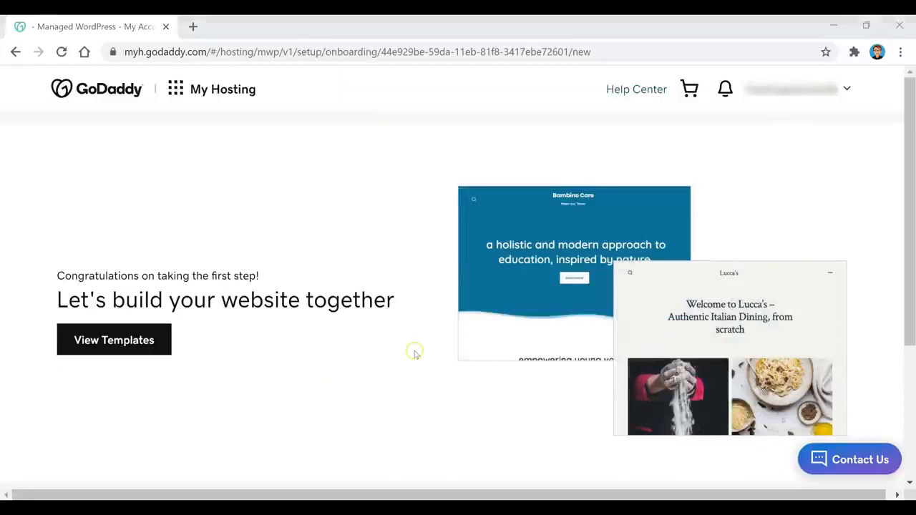
Choose manual WordPress setup, enter a new WordPress username and password, and continue.
{"action": "scroll", "coordinate": [415, 353], "scroll_direction": "down", "scroll_amount": 3}
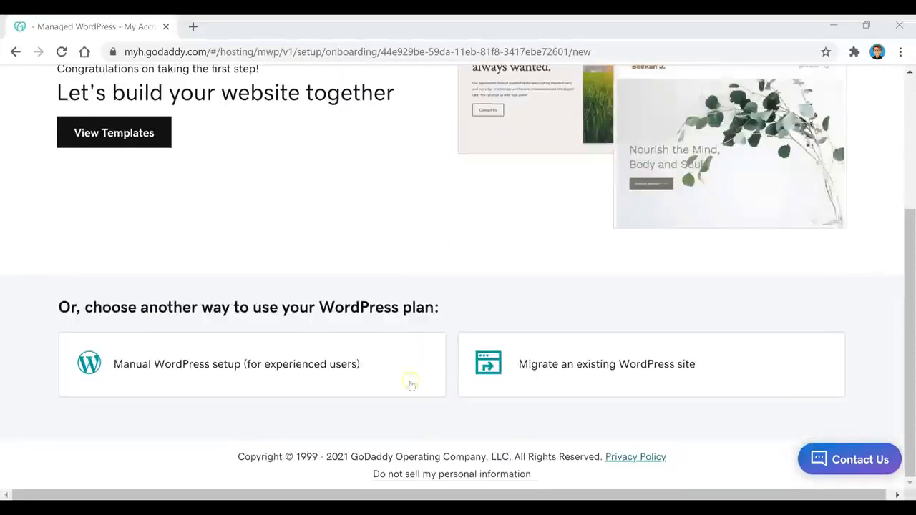
{"action": "left_click", "coordinate": [202, 365]}
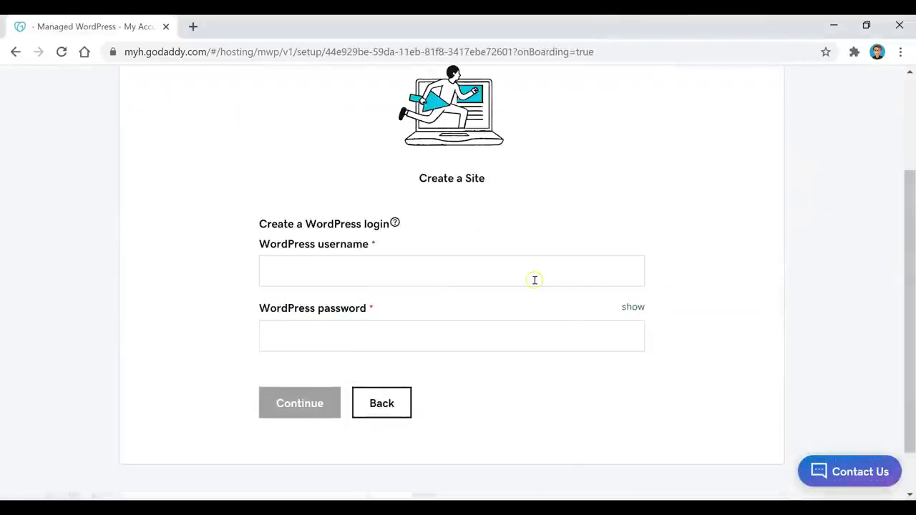
{"action": "left_click", "coordinate": [533, 280]}
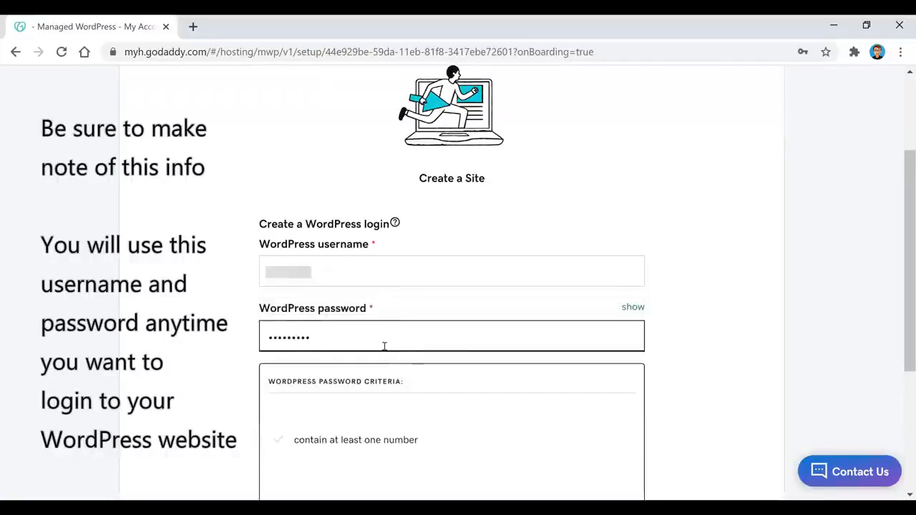
{"action": "type", "text": "12"}
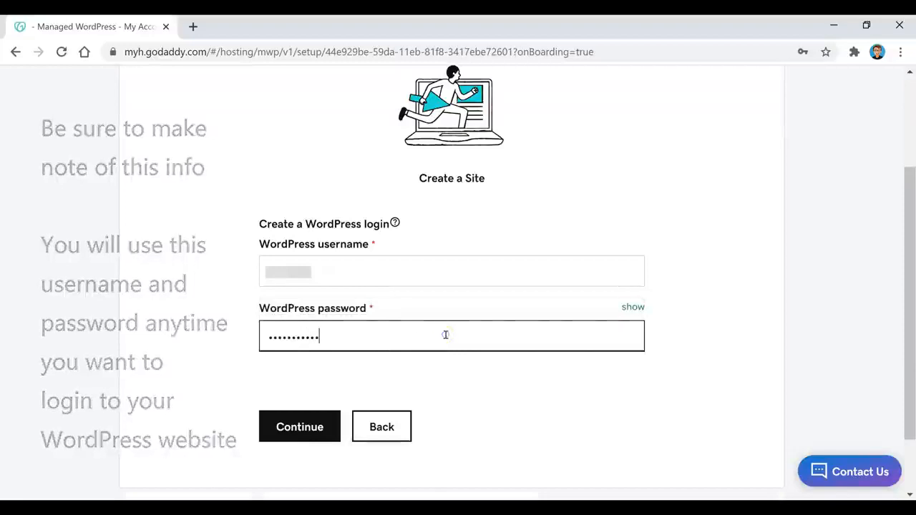
{"action": "left_click", "coordinate": [304, 438]}
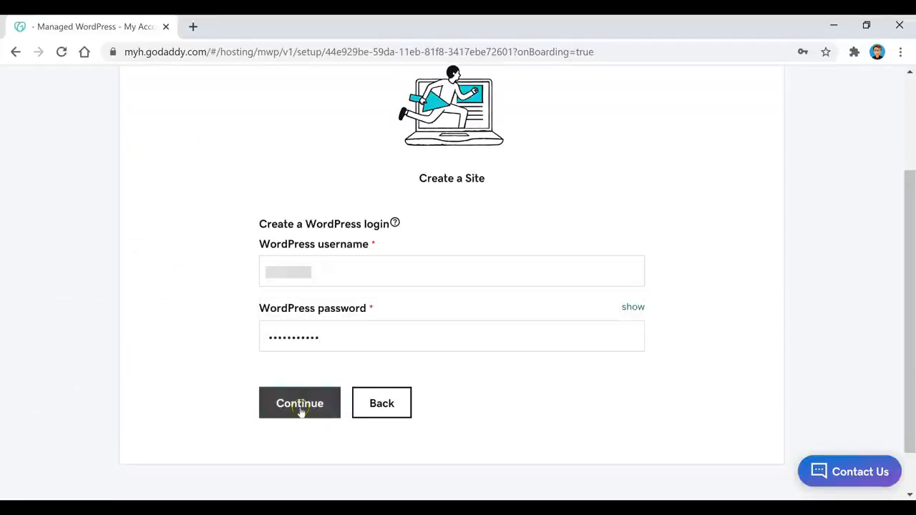
{"action": "left_click", "coordinate": [300, 410]}
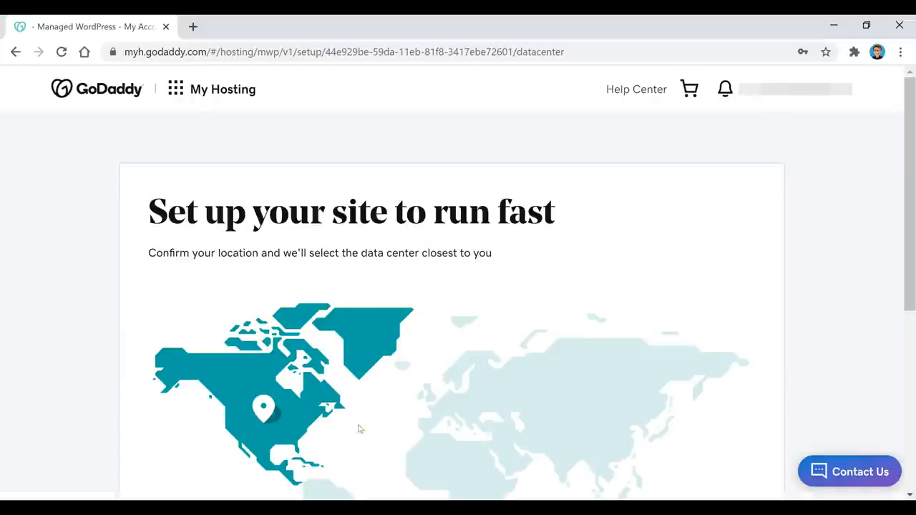
Confirm North America as the site location, then view the newly created WordPress site.
{"action": "scroll", "coordinate": [217, 222], "scroll_direction": "down", "scroll_amount": 3}
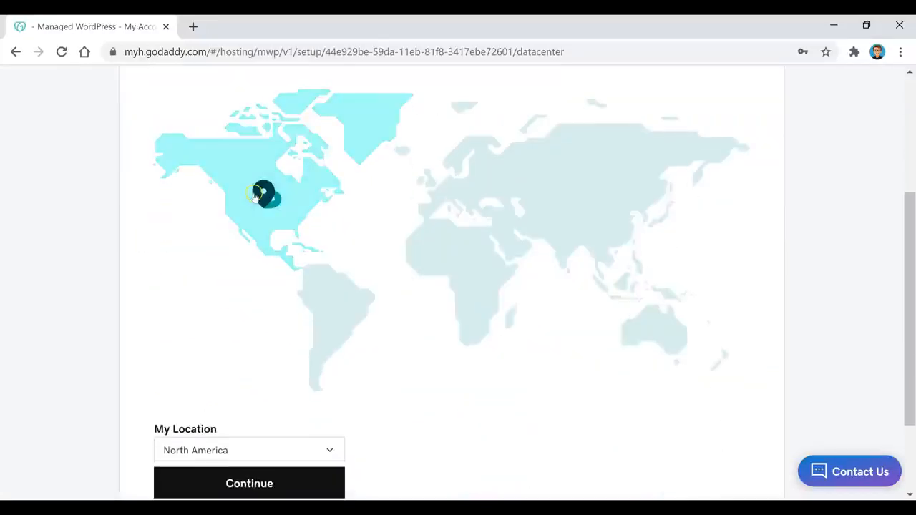
{"action": "scroll", "coordinate": [255, 196], "scroll_direction": "down", "scroll_amount": 1}
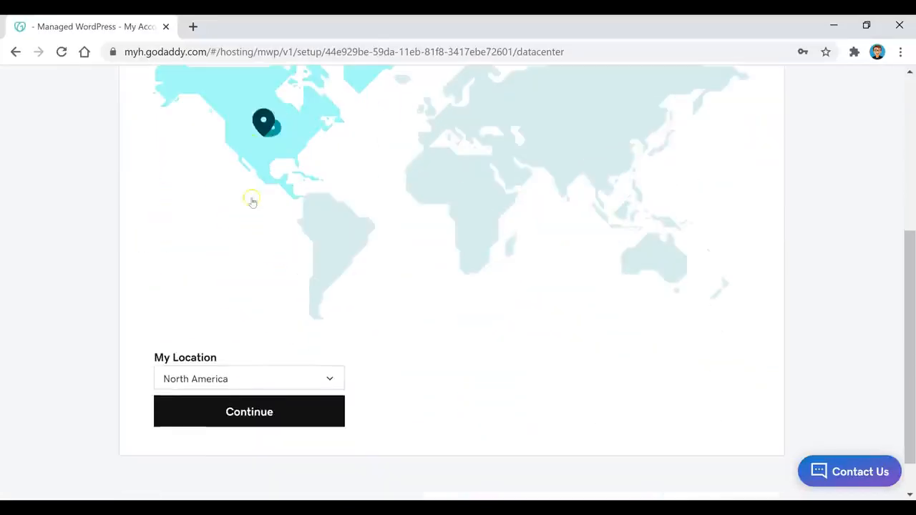
{"action": "left_click", "coordinate": [260, 422]}
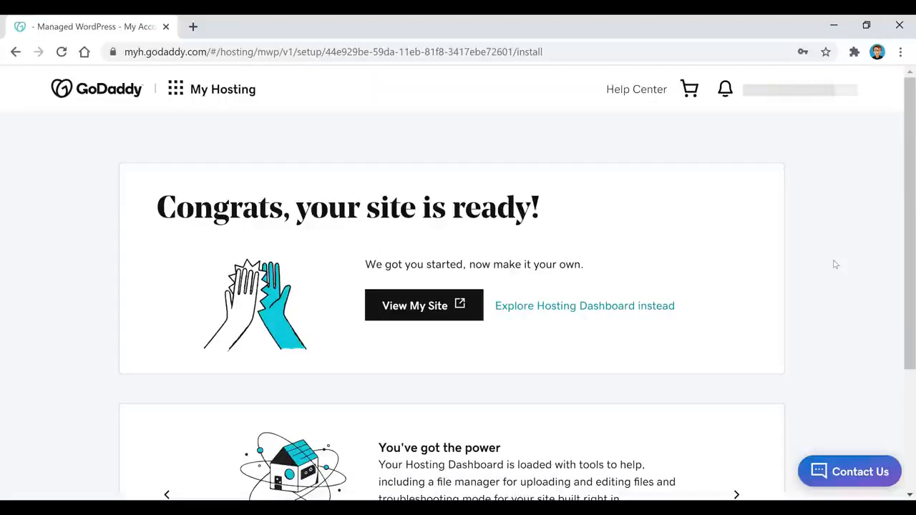
{"action": "left_click", "coordinate": [420, 304]}
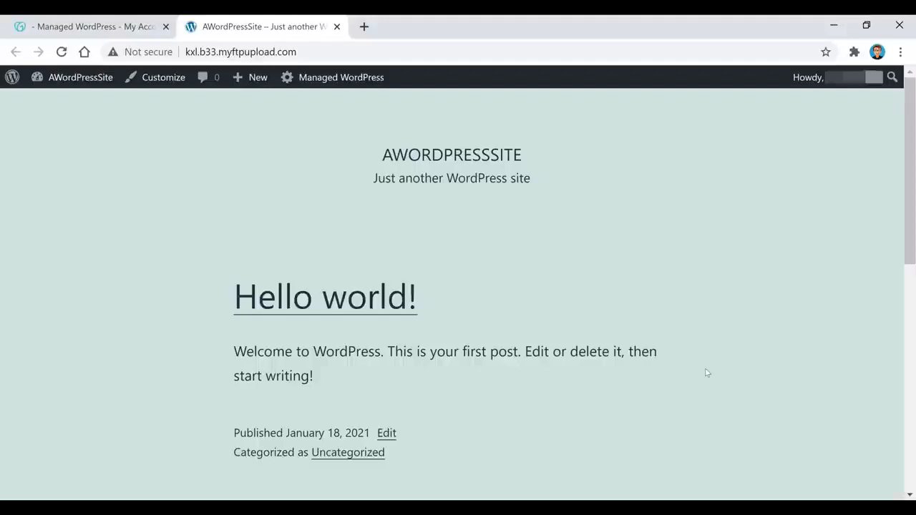
Go to Dashboard from the AWordPressSite admin-bar menu and follow the Add Domain notice link.
{"action": "mouse_move", "coordinate": [39, 76]}
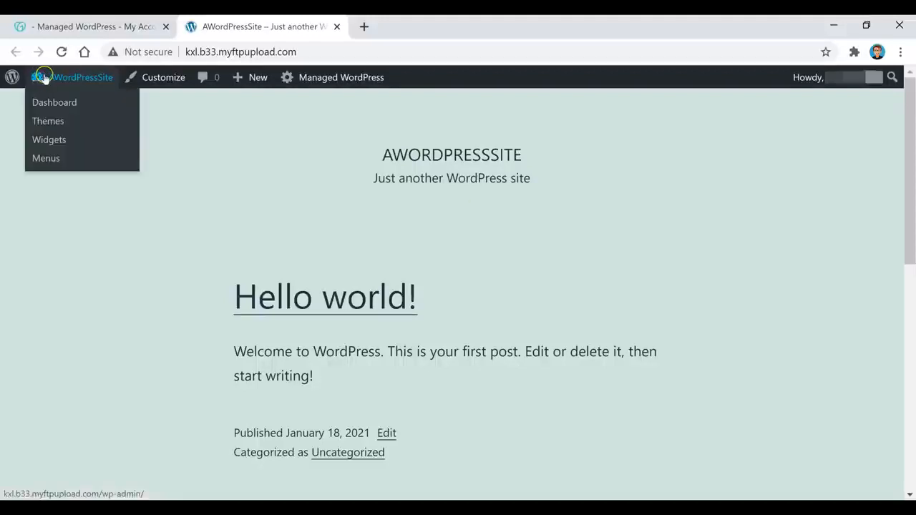
{"action": "left_click", "coordinate": [65, 102]}
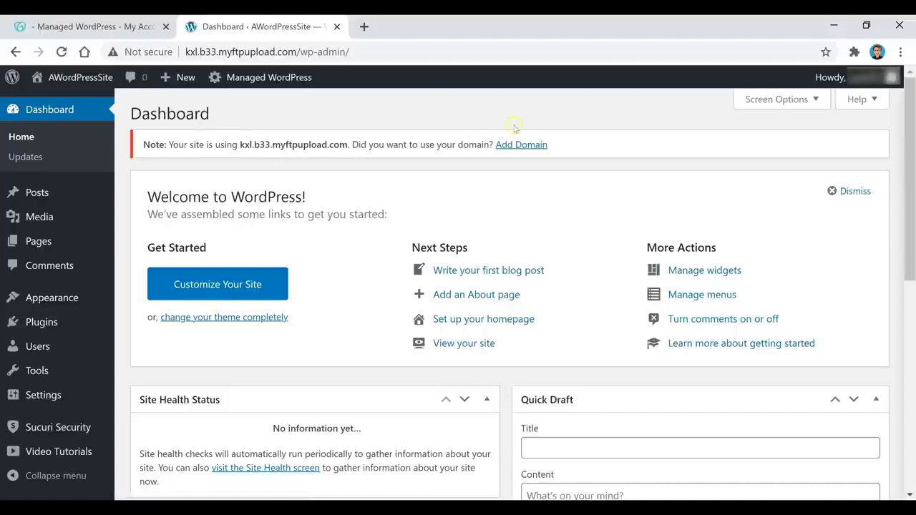
{"action": "left_click", "coordinate": [533, 146]}
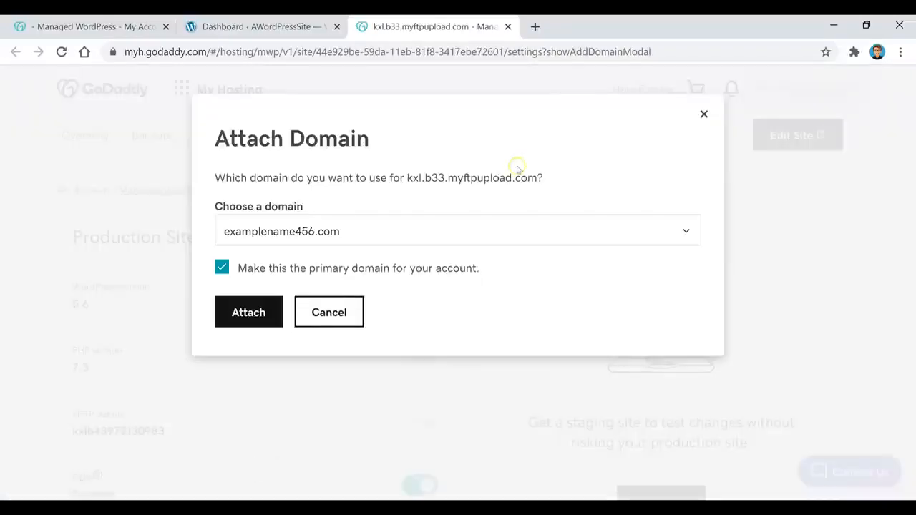
Attach examplename456.com as the site's primary domain and dismiss the site-is-live notice.
{"action": "left_click", "coordinate": [400, 231]}
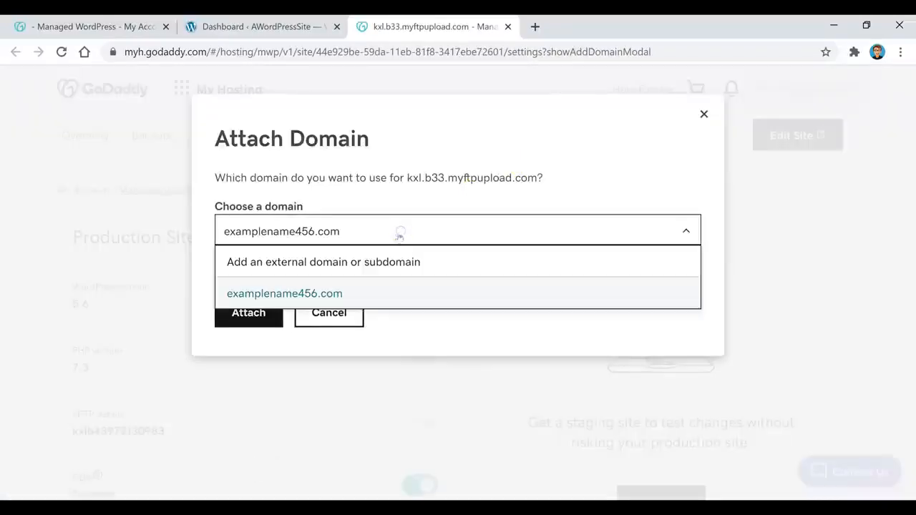
{"action": "left_click", "coordinate": [352, 293]}
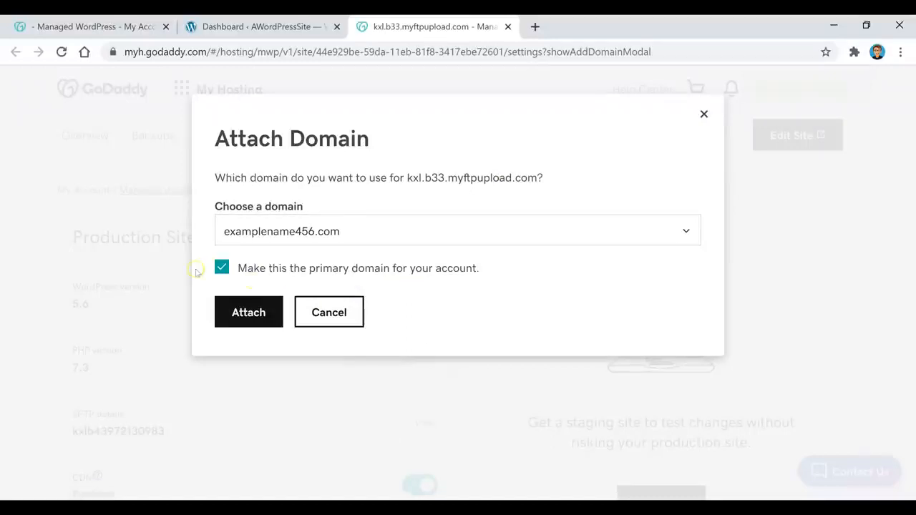
{"action": "left_click", "coordinate": [254, 319]}
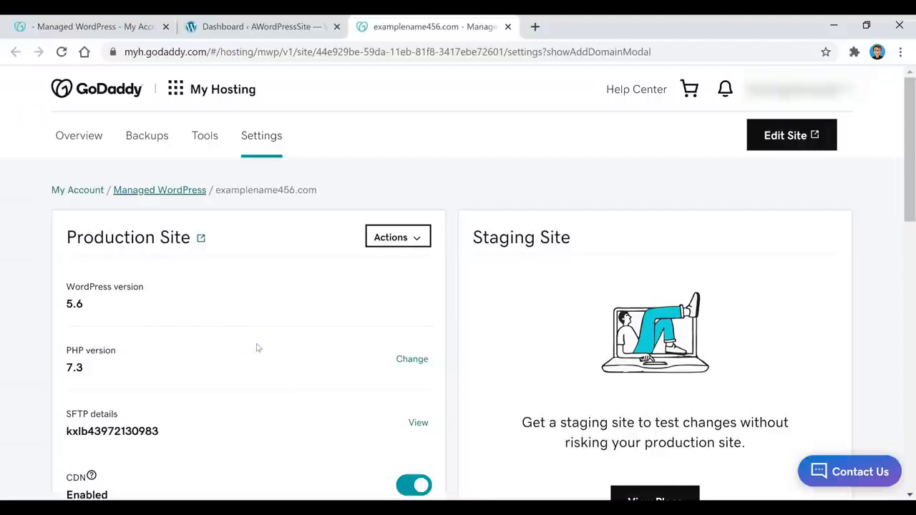
{"action": "scroll", "coordinate": [393, 184], "scroll_direction": "down", "scroll_amount": 4}
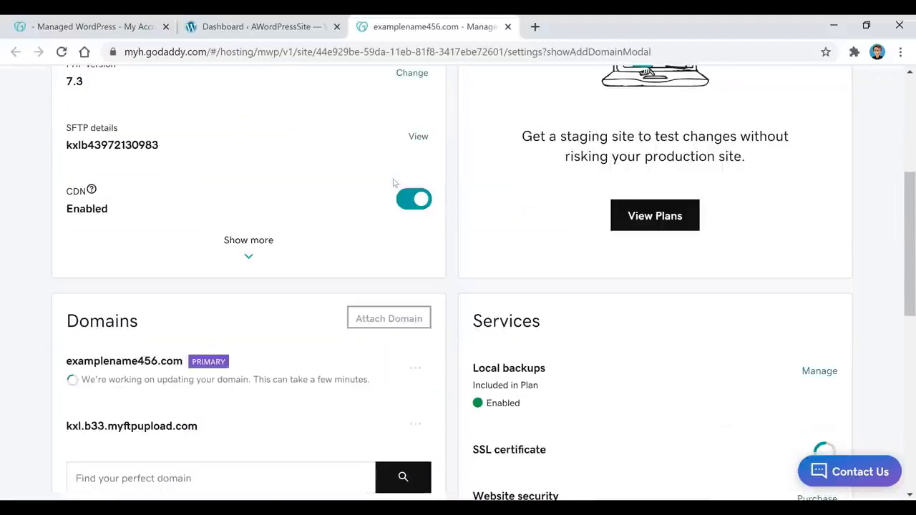
{"action": "scroll", "coordinate": [392, 183], "scroll_direction": "down", "scroll_amount": 2}
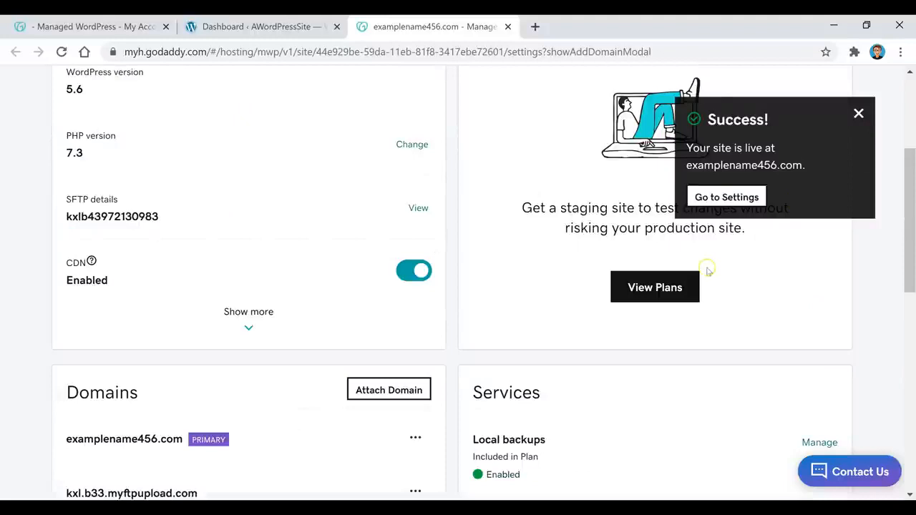
{"action": "left_click", "coordinate": [744, 199]}
{"action": "scroll", "coordinate": [744, 201], "scroll_direction": "up", "scroll_amount": 3}
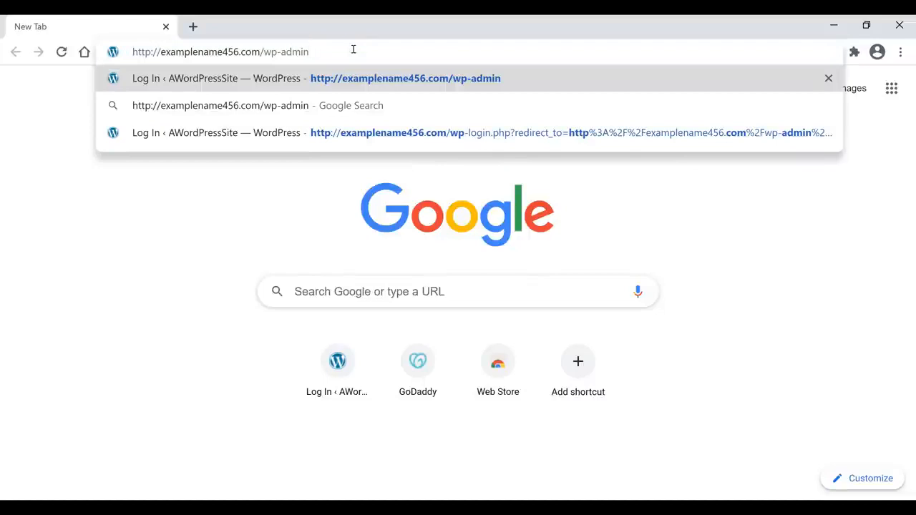
Load the site's /wp-admin login page and sign in with the admin username and password.
{"action": "left_click_drag", "start_coordinate": [315, 51], "coordinate": [259, 52]}
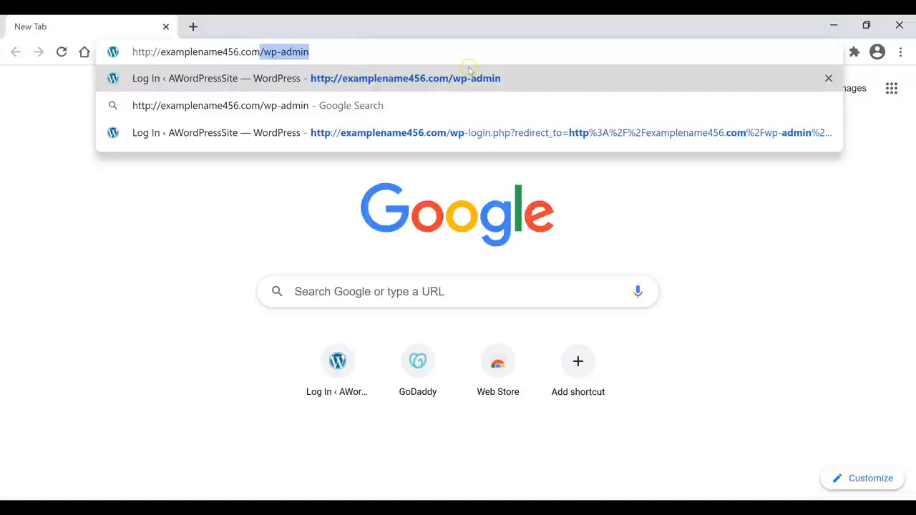
{"action": "left_click", "coordinate": [342, 54]}
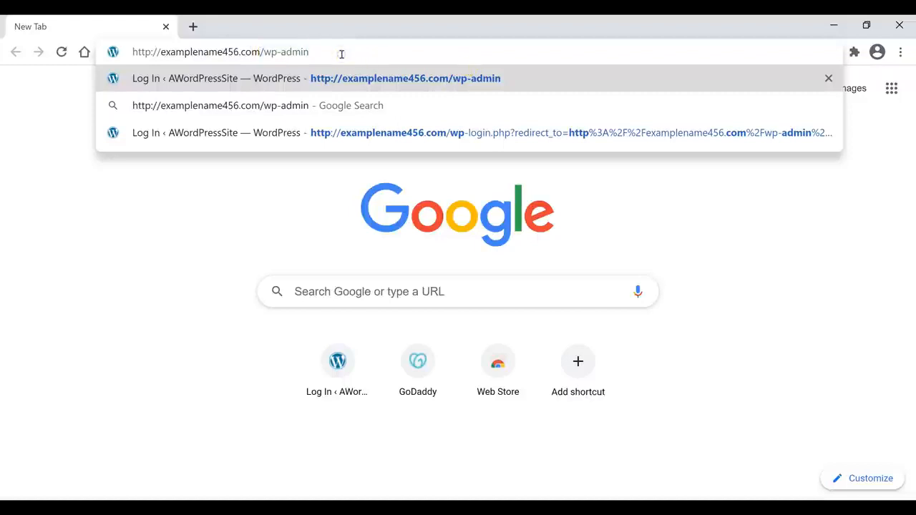
{"action": "key", "text": "Return"}
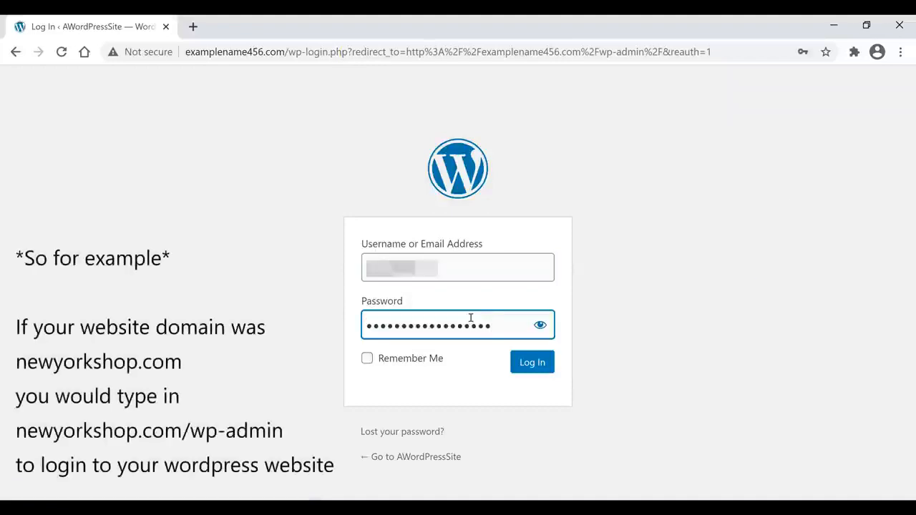
{"action": "type", "text": "•"}
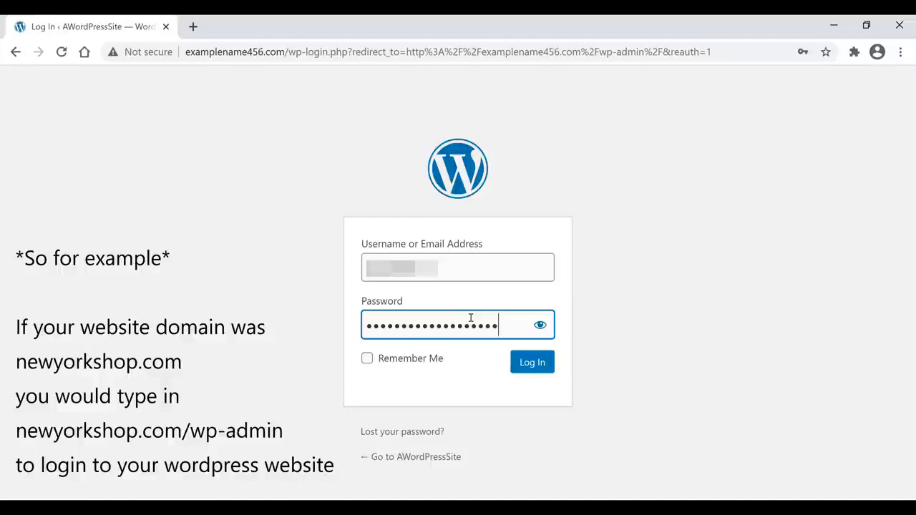
{"action": "type", "text": "••••"}
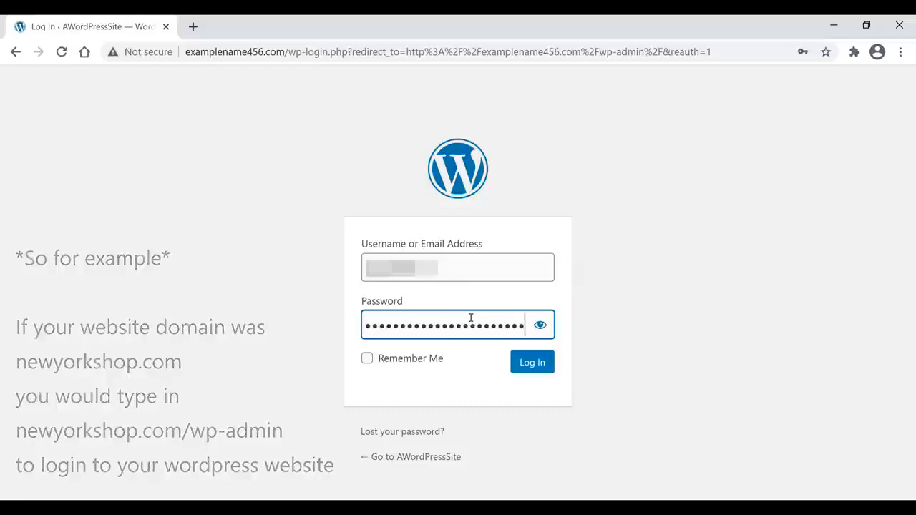
{"action": "key", "text": "Return"}
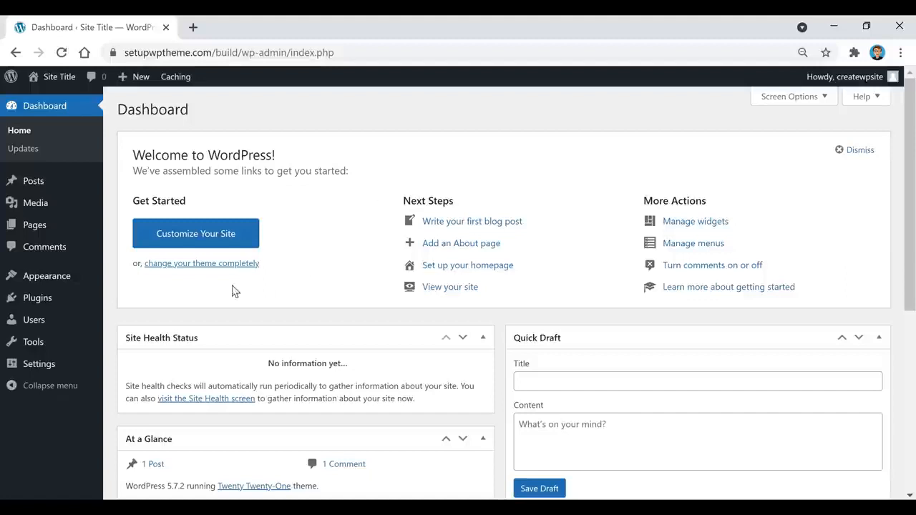
On General settings, clear the existing Site Title and the default Tagline.
{"action": "mouse_move", "coordinate": [28, 369]}
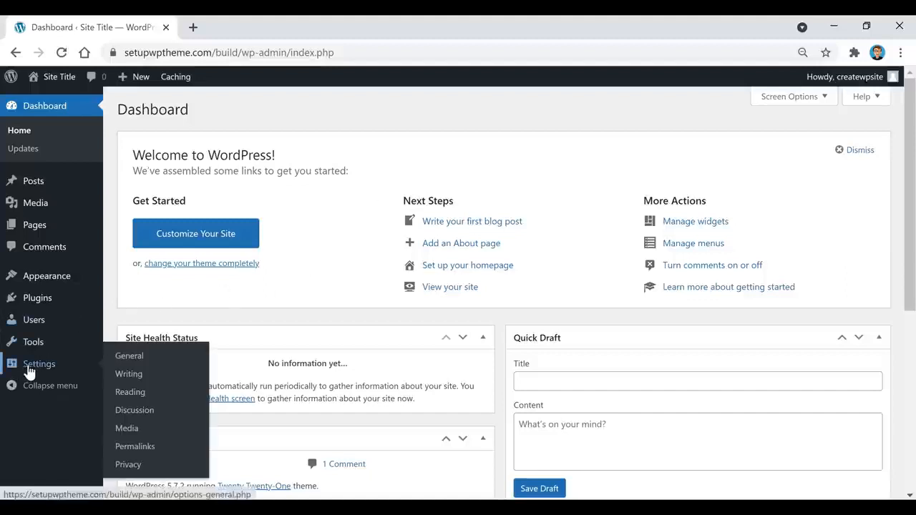
{"action": "left_click", "coordinate": [133, 357]}
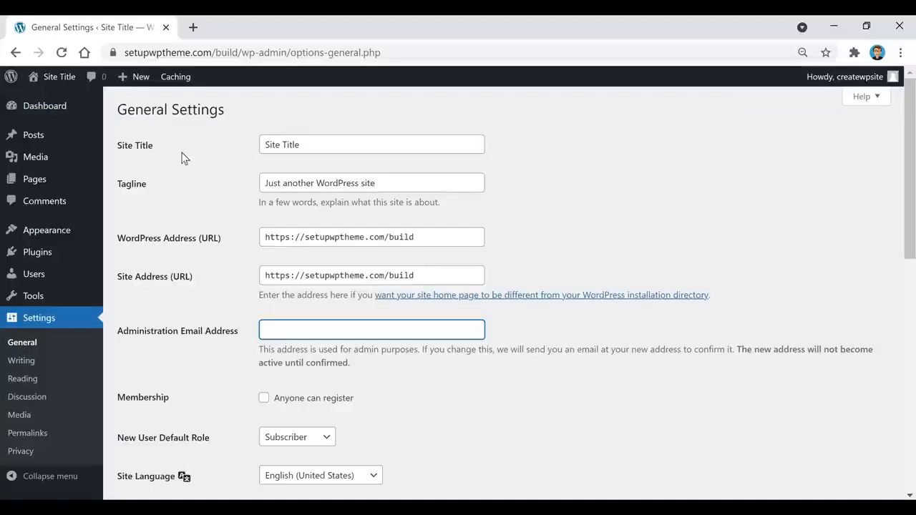
{"action": "left_click_drag", "start_coordinate": [355, 145], "coordinate": [244, 145]}
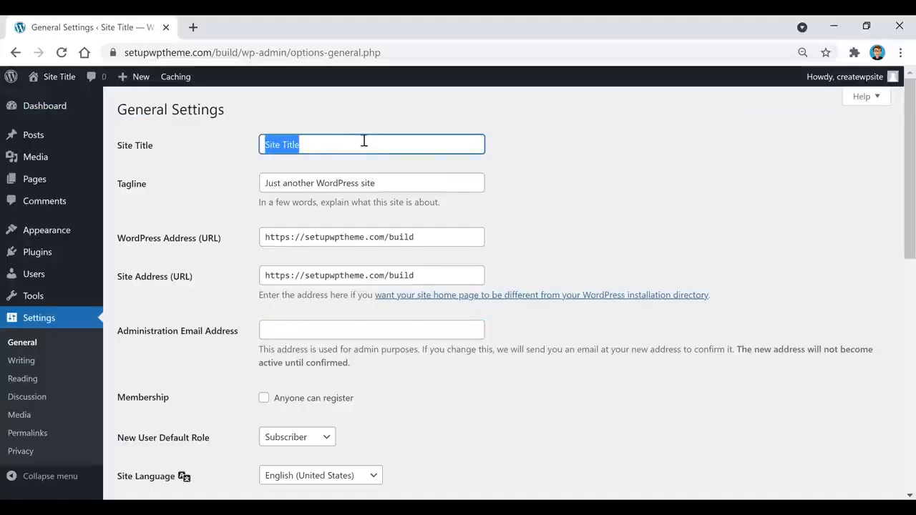
{"action": "key", "text": "BackSpace"}
{"action": "triple_click", "coordinate": [432, 190]}
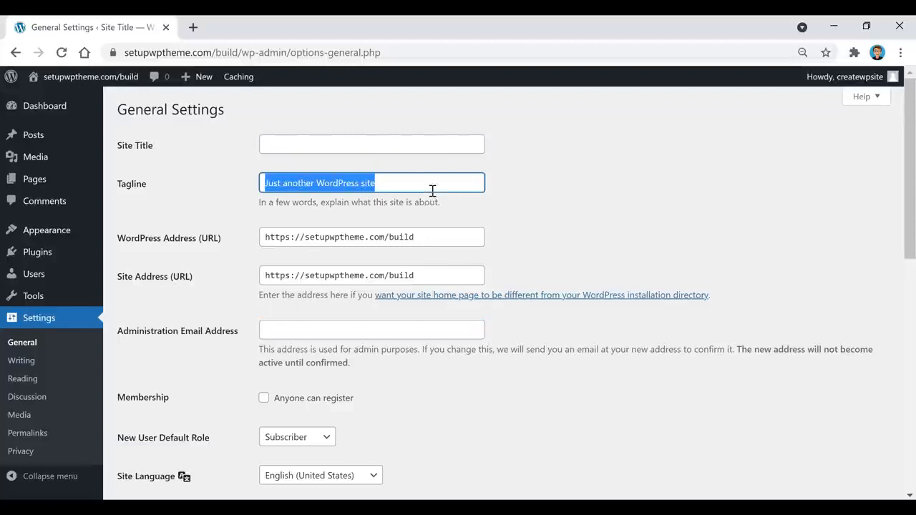
{"action": "key", "text": "BackSpace"}
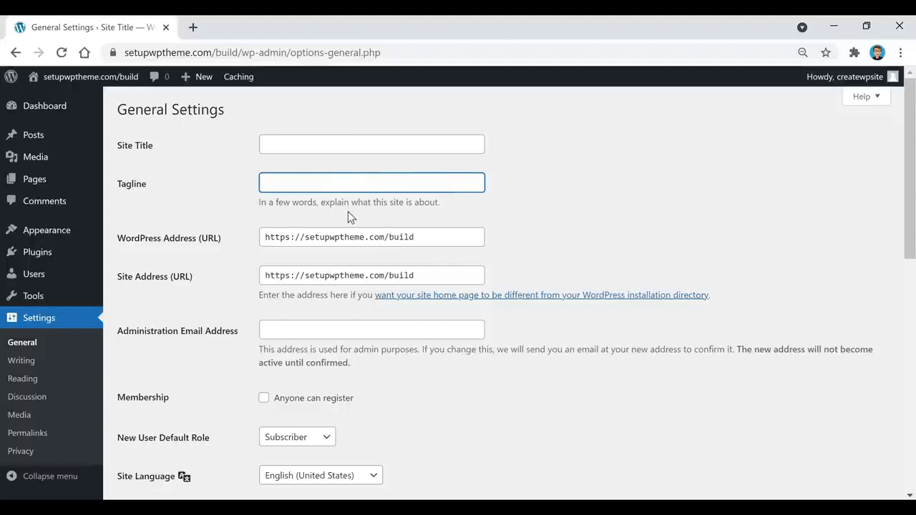
{"action": "left_click", "coordinate": [526, 156]}
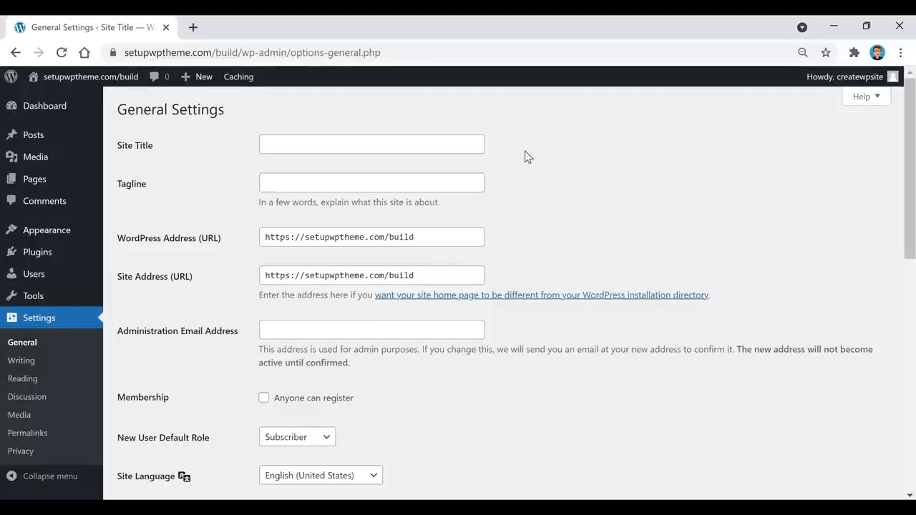
Enter title 'One Mile At A Time' and tagline 'I haven't been everywhere, but it's on my list', then save.
{"action": "left_click", "coordinate": [419, 146]}
{"action": "type", "text": "One Mile At "}
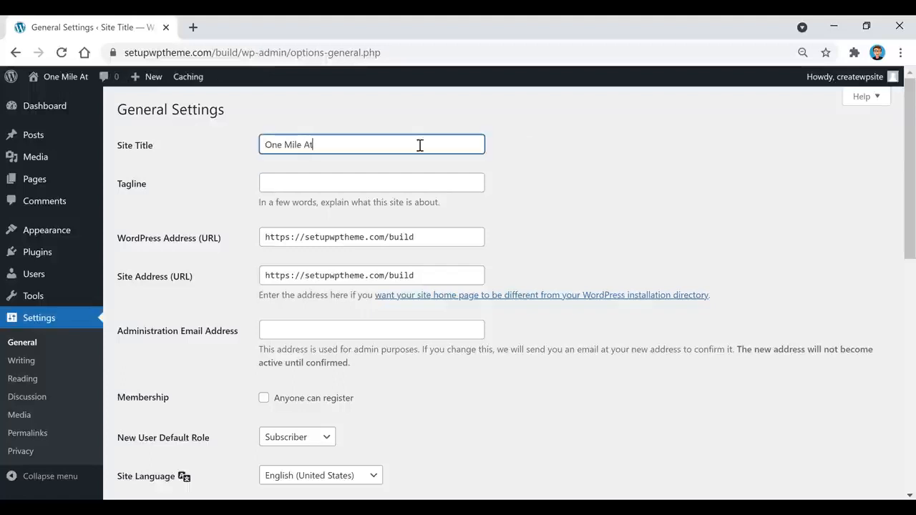
{"action": "type", "text": "A T"}
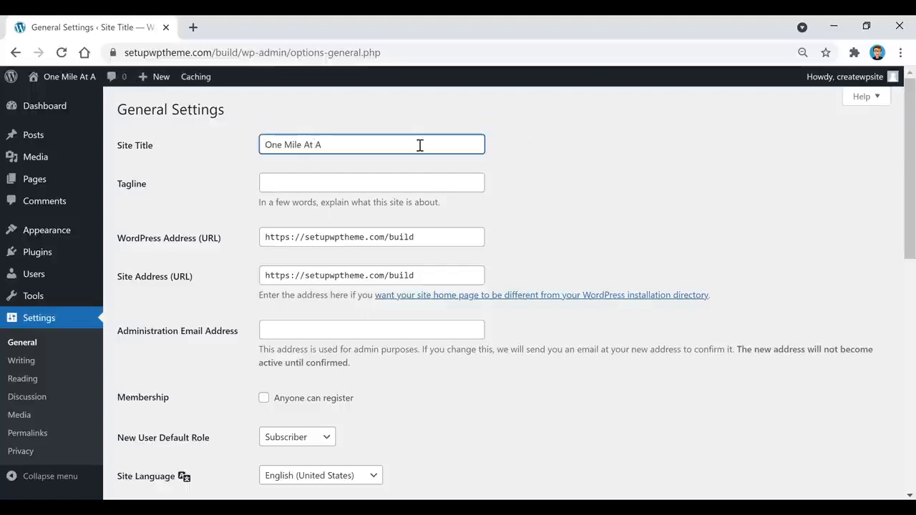
{"action": "type", "text": "ime"}
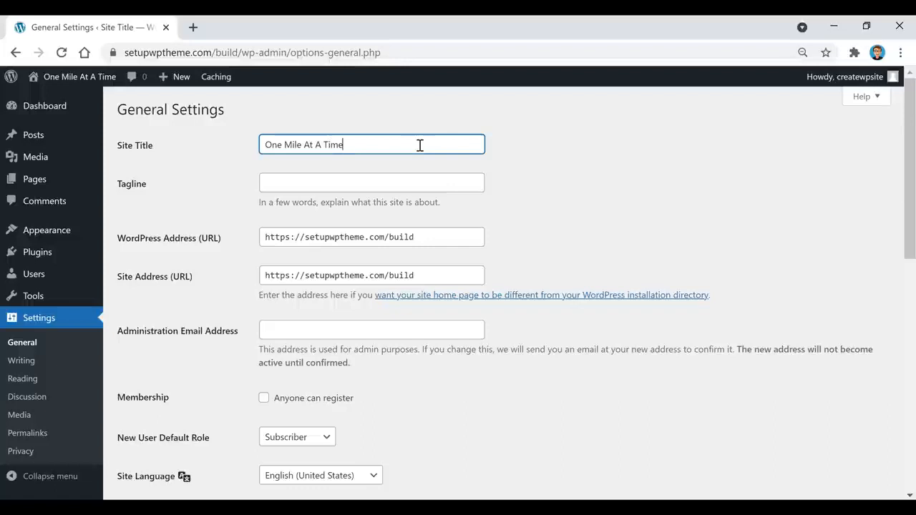
{"action": "left_click", "coordinate": [544, 140]}
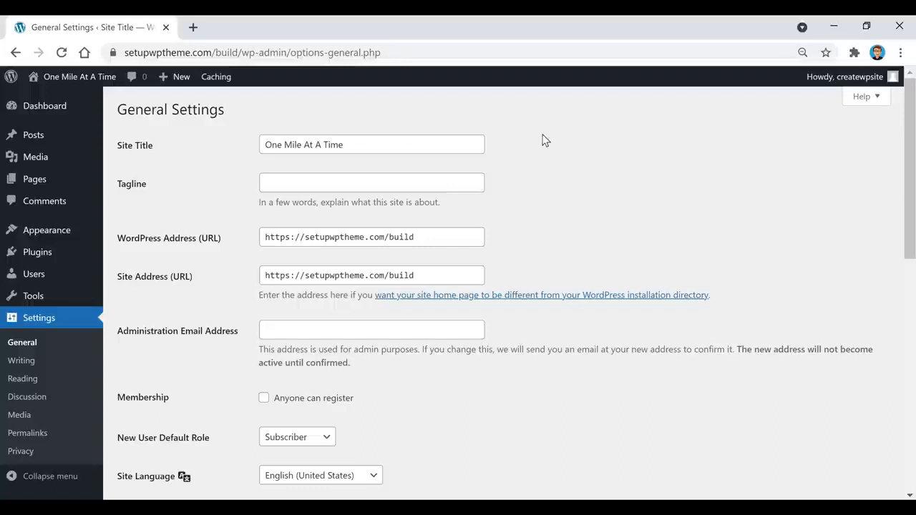
{"action": "left_click", "coordinate": [449, 183]}
{"action": "type", "text": "\"I haven't been everywhere, but it's on my l"}
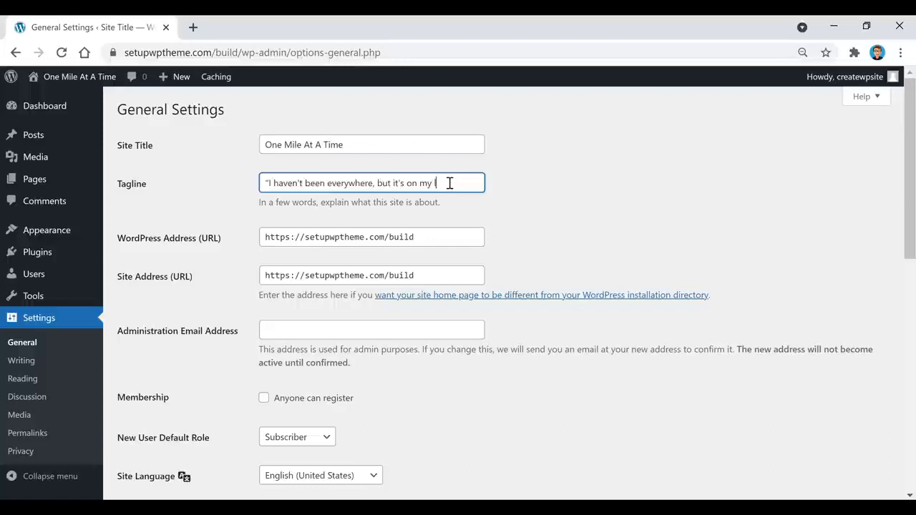
{"action": "type", "text": "ist\""}
{"action": "left_click", "coordinate": [591, 184]}
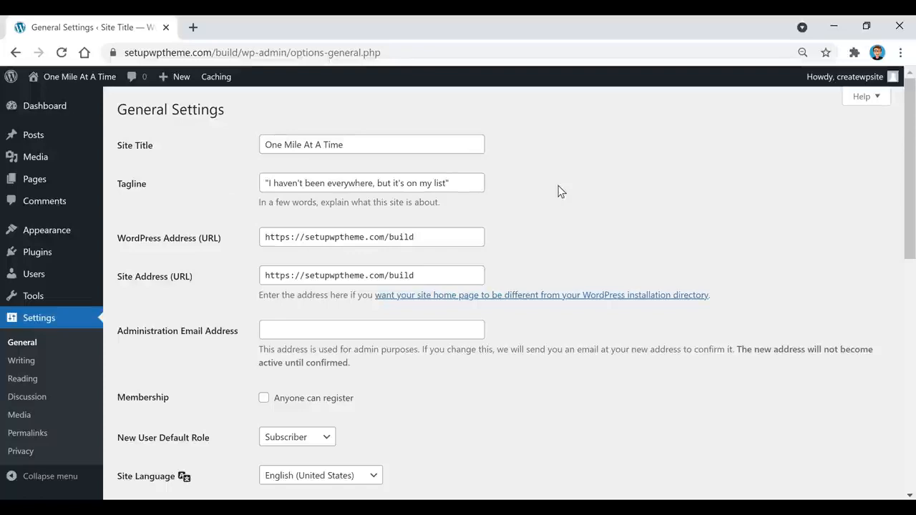
{"action": "scroll", "coordinate": [559, 191], "scroll_direction": "down", "scroll_amount": 6}
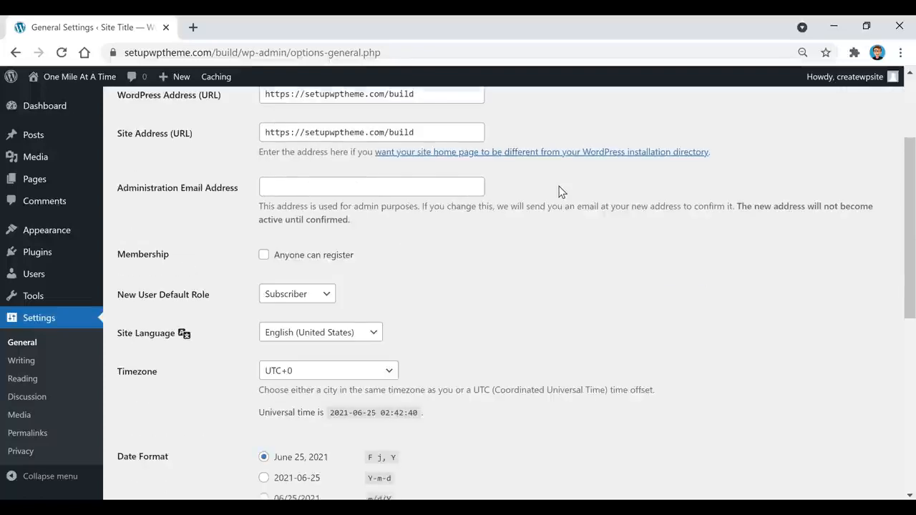
{"action": "scroll", "coordinate": [560, 192], "scroll_direction": "down", "scroll_amount": 1}
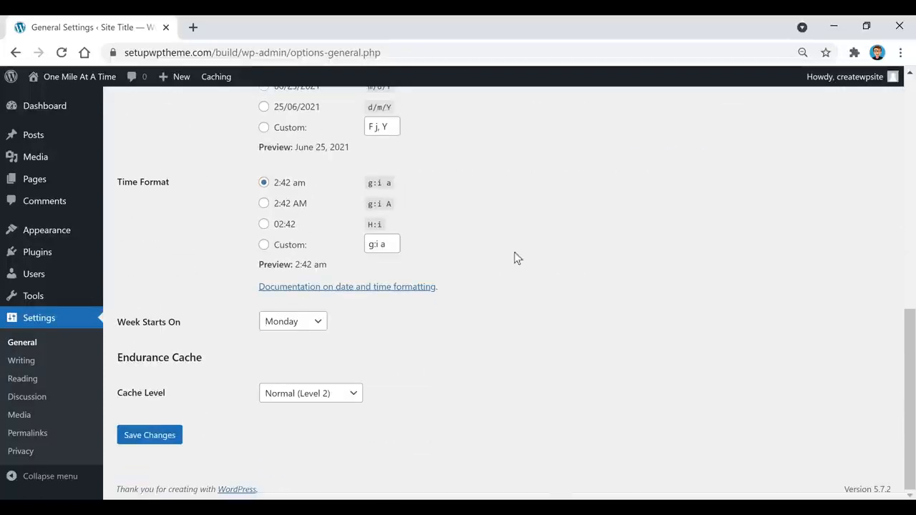
{"action": "left_click", "coordinate": [146, 444]}
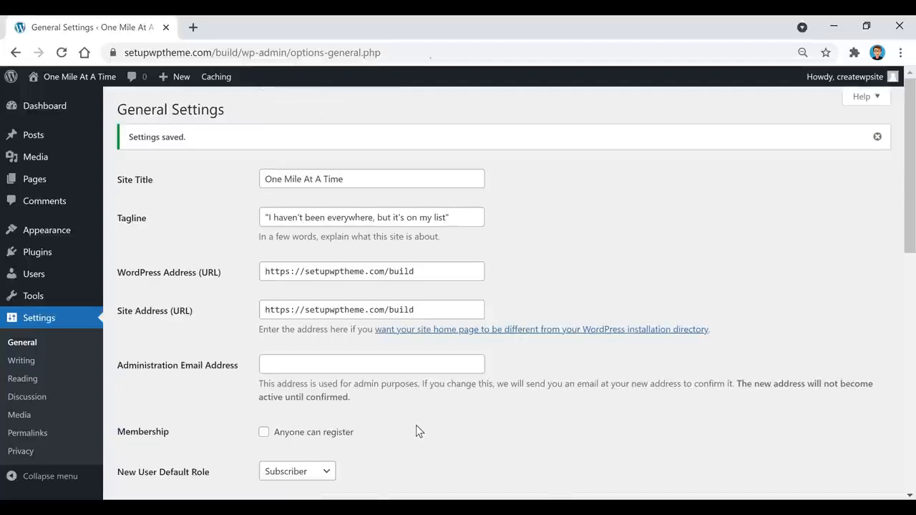
Choose Post name under Settings > Permalinks and save, getting the 'Permalink structure updated' notice.
{"action": "left_click", "coordinate": [31, 433]}
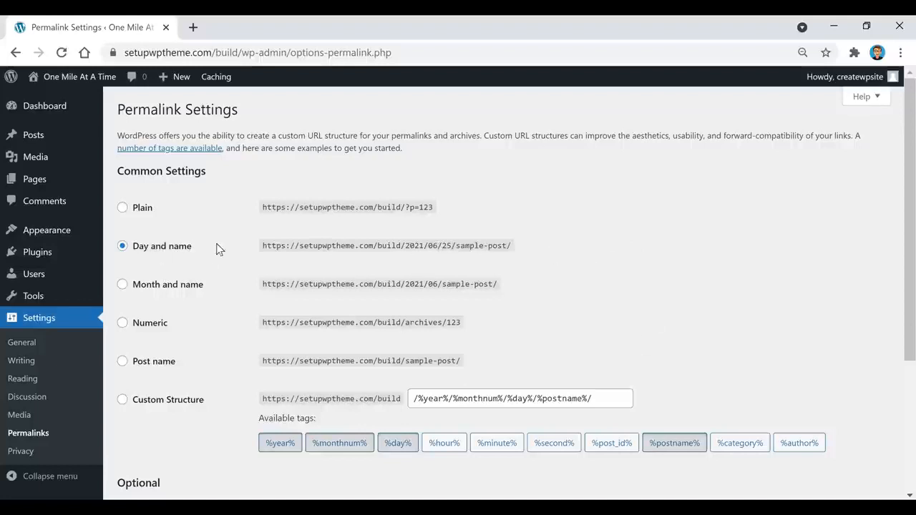
{"action": "left_click", "coordinate": [123, 362]}
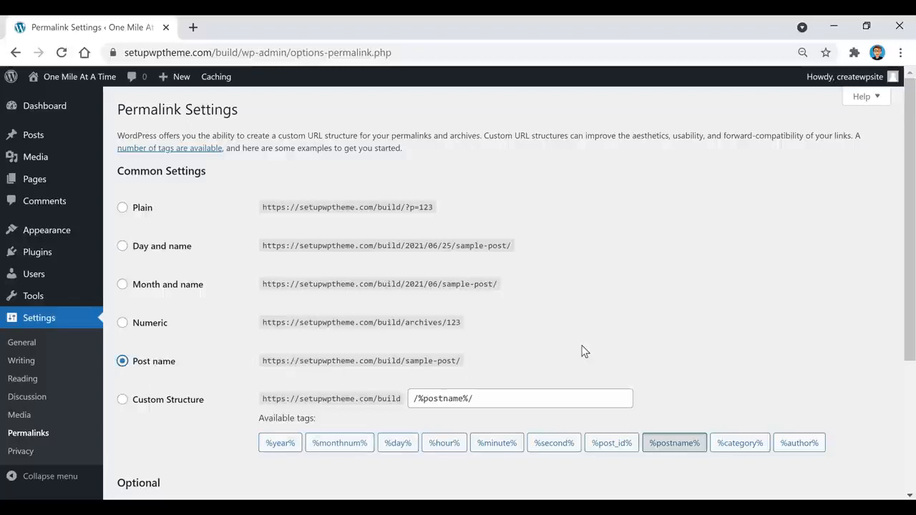
{"action": "scroll", "coordinate": [583, 351], "scroll_direction": "down", "scroll_amount": 3}
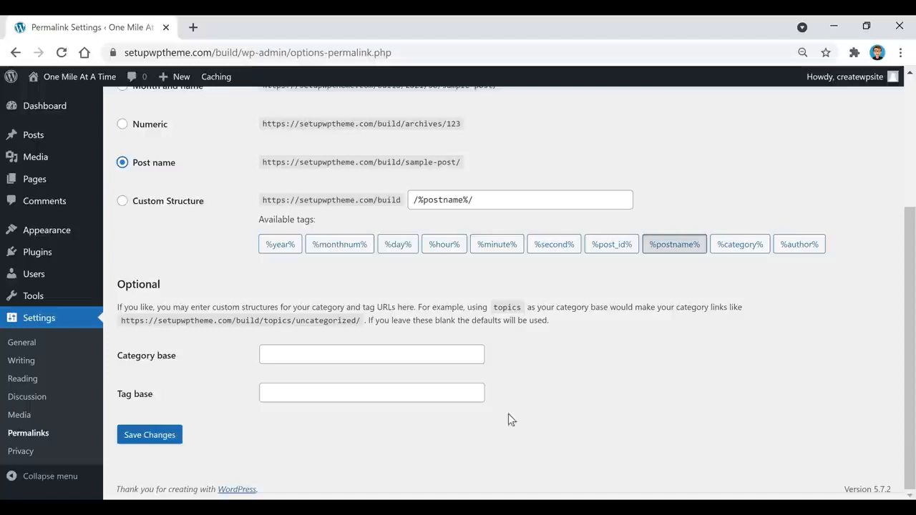
{"action": "left_click", "coordinate": [138, 440]}
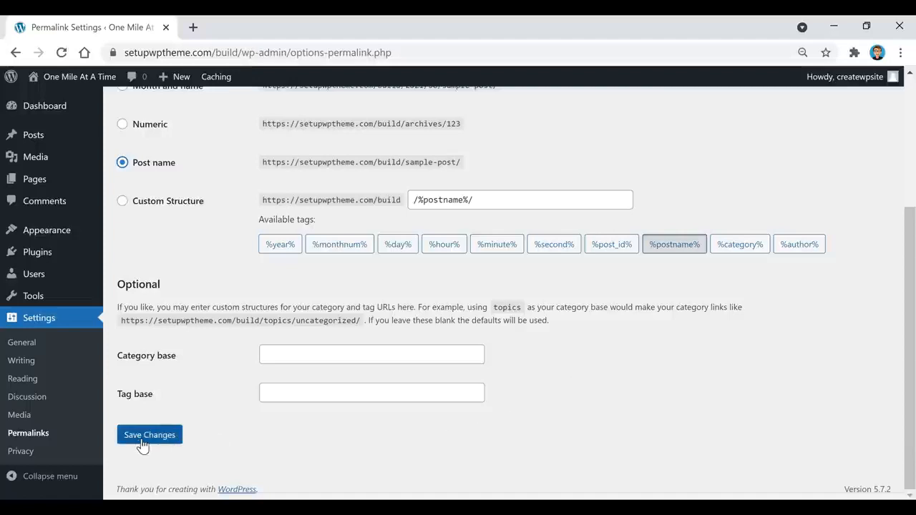
{"action": "left_click", "coordinate": [140, 444]}
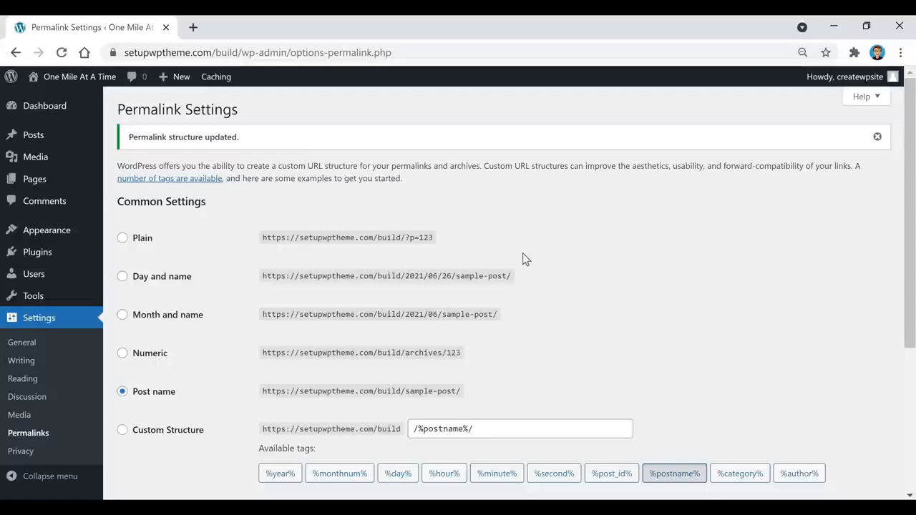
{"action": "mouse_move", "coordinate": [10, 239]}
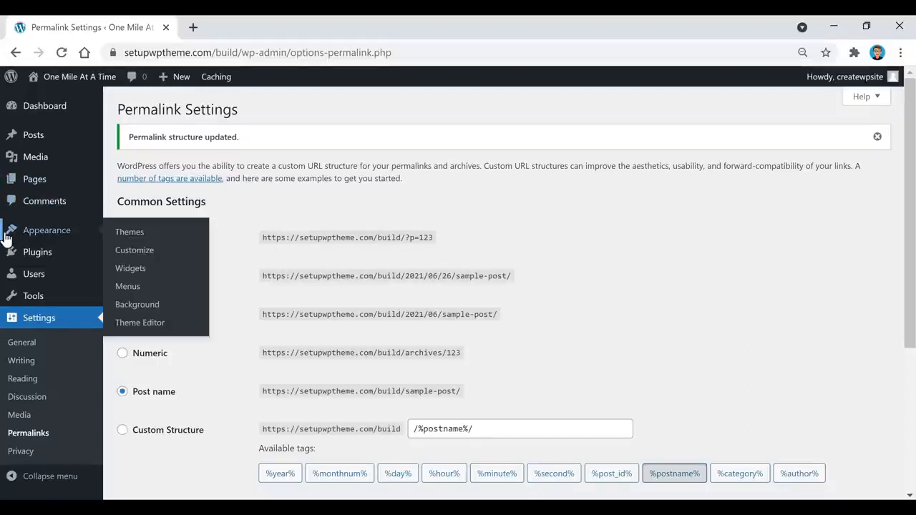
On Add Themes, browse the Popular, Latest and Favorites lists, then show the Feature Filter panel.
{"action": "left_click", "coordinate": [129, 236]}
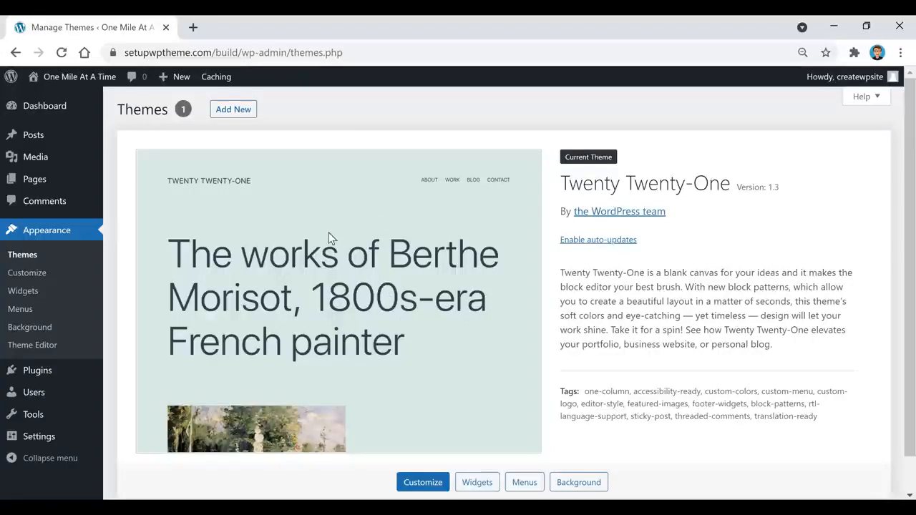
{"action": "left_click", "coordinate": [228, 114]}
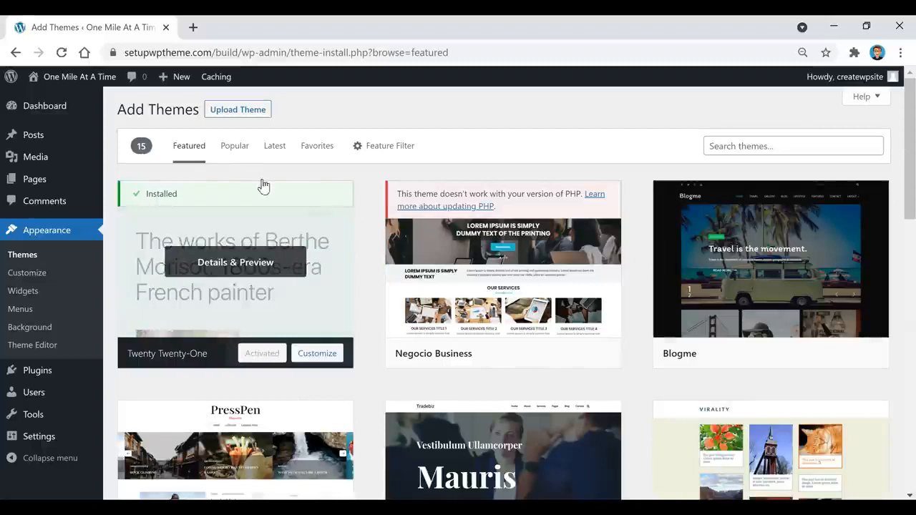
{"action": "left_click", "coordinate": [232, 150]}
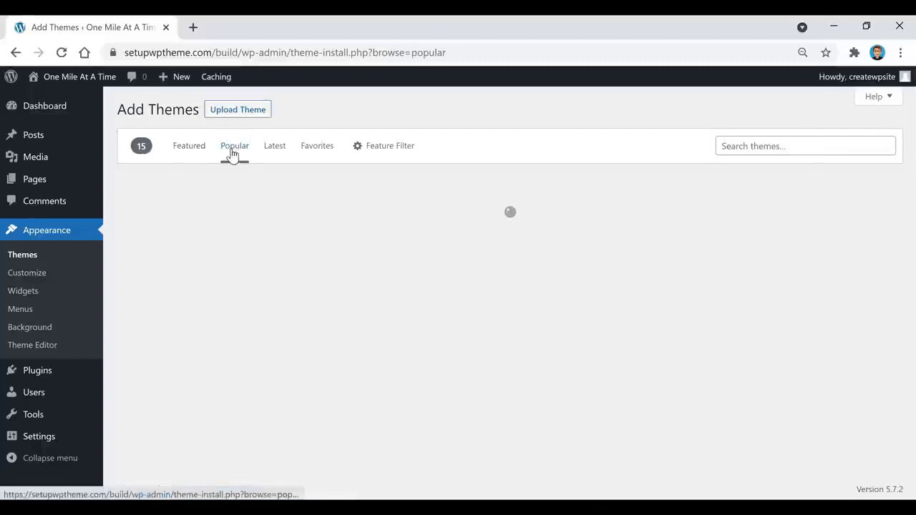
{"action": "left_click", "coordinate": [278, 154]}
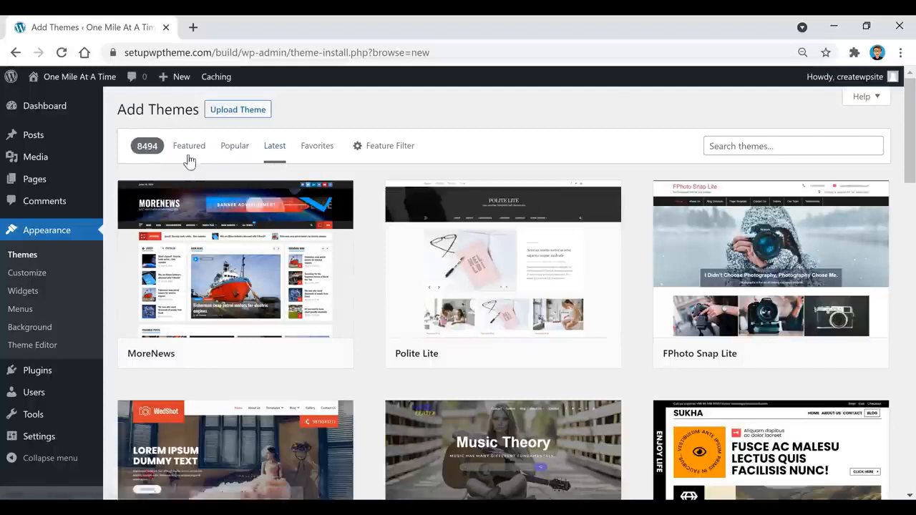
{"action": "left_click", "coordinate": [321, 153]}
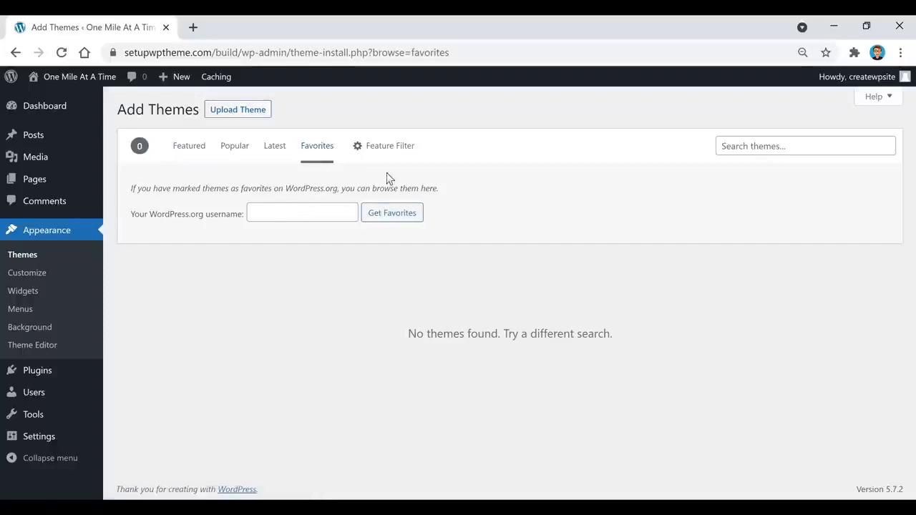
{"action": "left_click", "coordinate": [383, 153]}
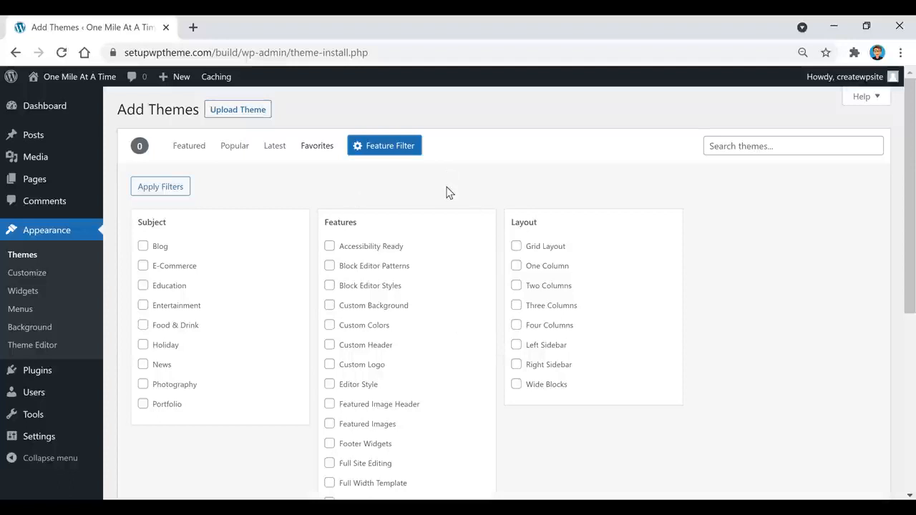
Search themes for 'power blog', install Power Blog and activate it.
{"action": "left_click", "coordinate": [234, 150]}
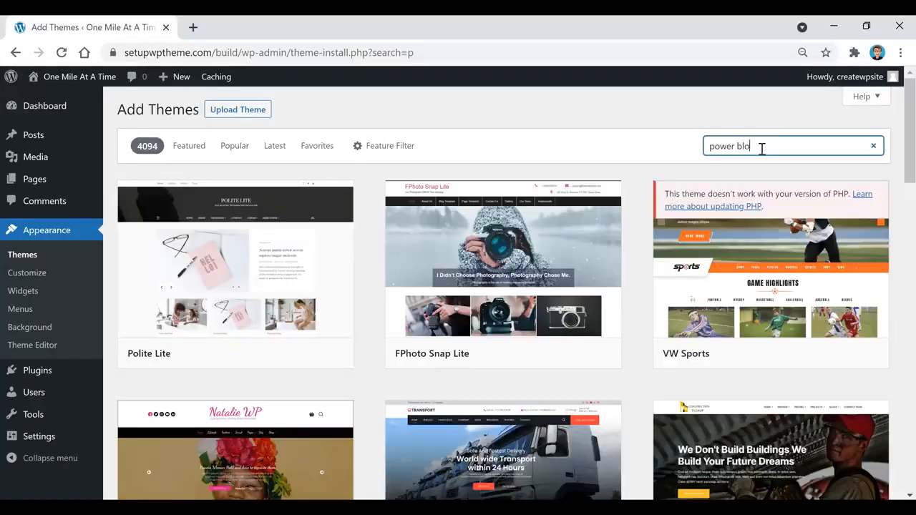
{"action": "type", "text": "g"}
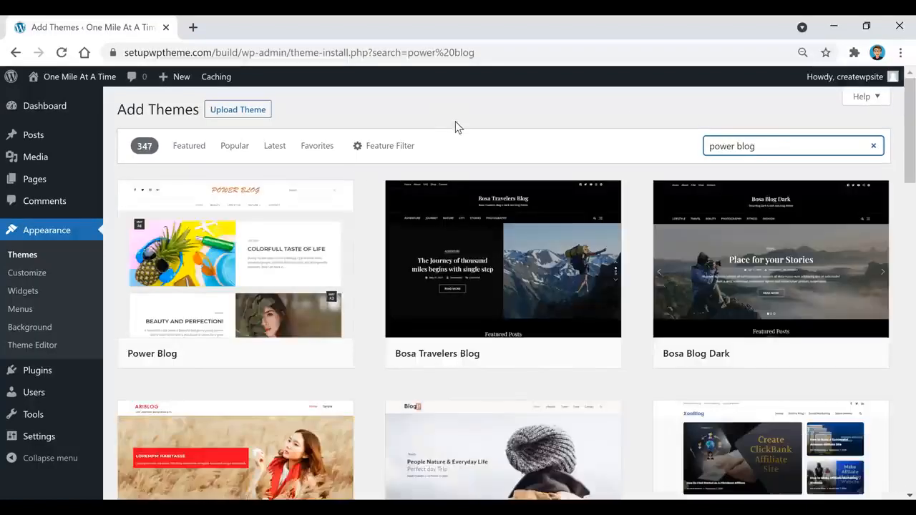
{"action": "mouse_move", "coordinate": [236, 305]}
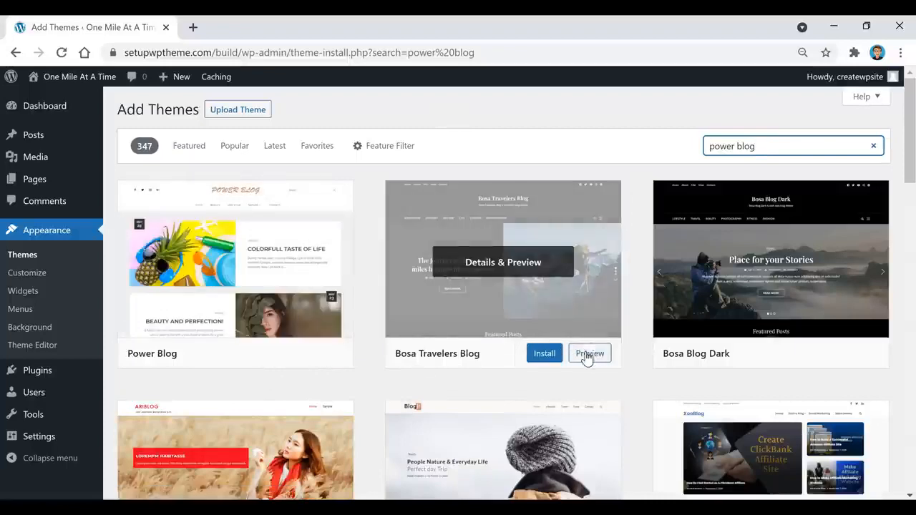
{"action": "left_click", "coordinate": [277, 355]}
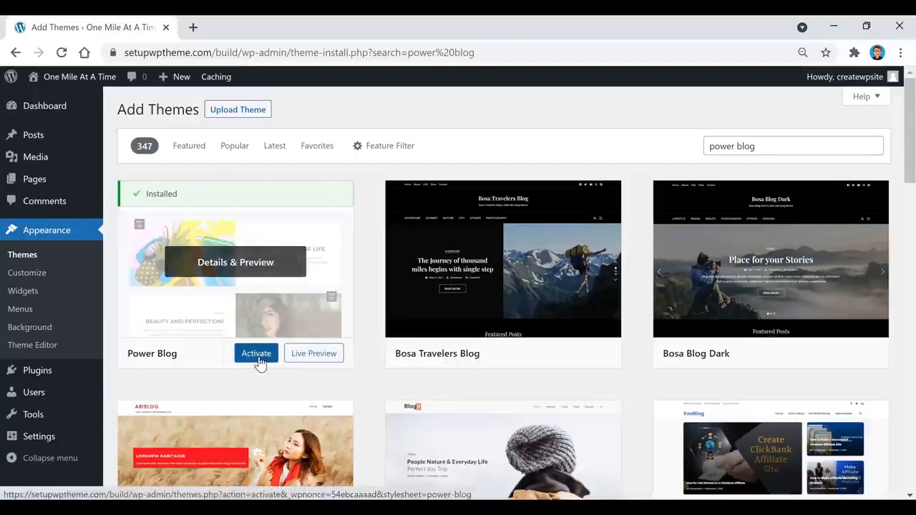
{"action": "left_click", "coordinate": [257, 358]}
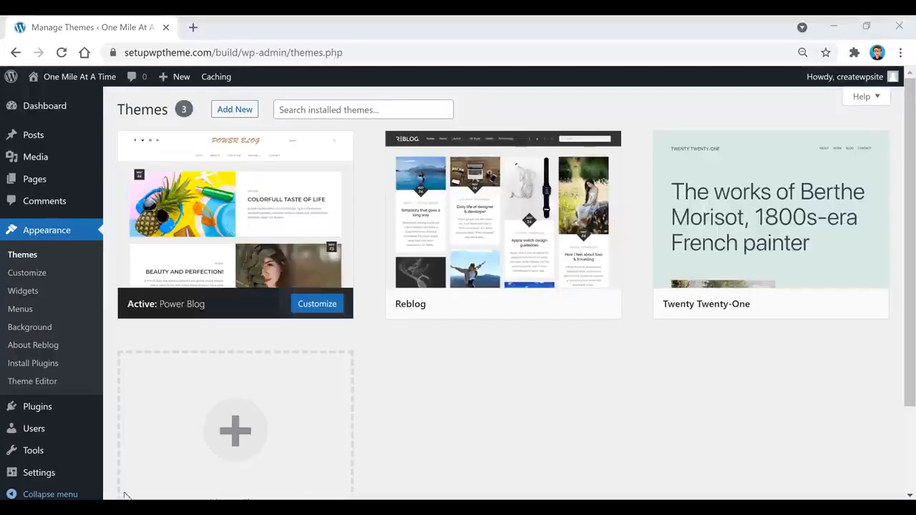
{"action": "left_click", "coordinate": [520, 390]}
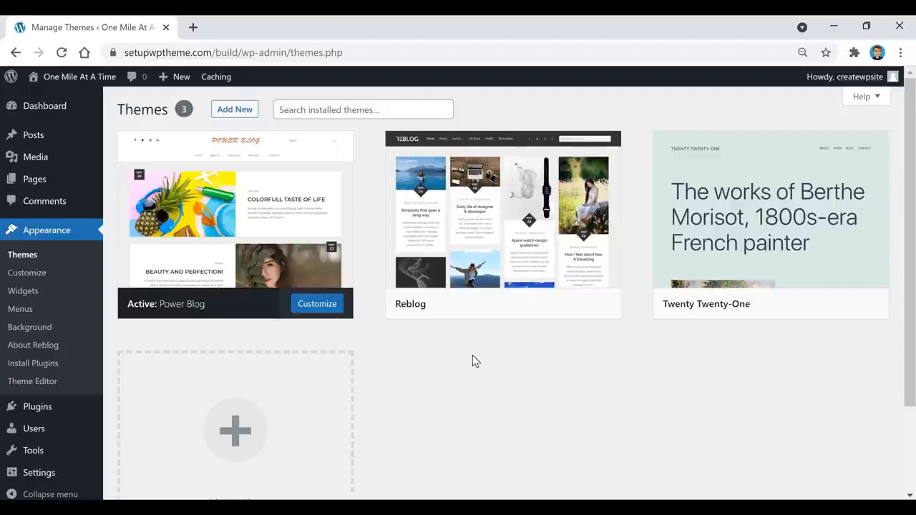
{"action": "mouse_move", "coordinate": [30, 411]}
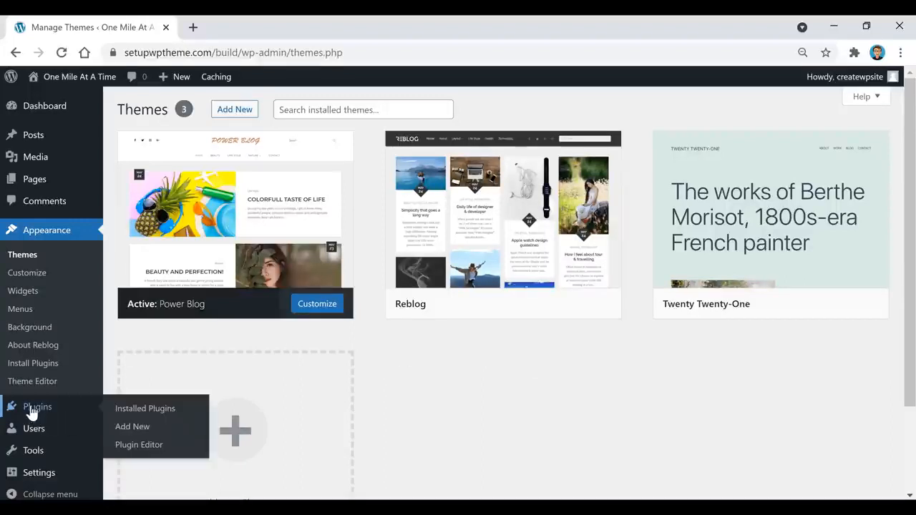
Go from Plugins to Add New to list featured plugins like Classic Editor and Akismet.
{"action": "left_click", "coordinate": [33, 414]}
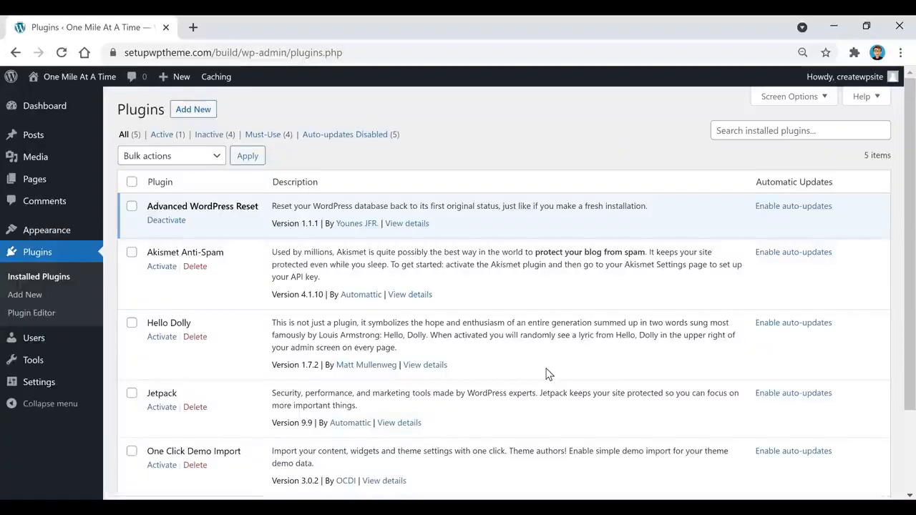
{"action": "left_click", "coordinate": [189, 116]}
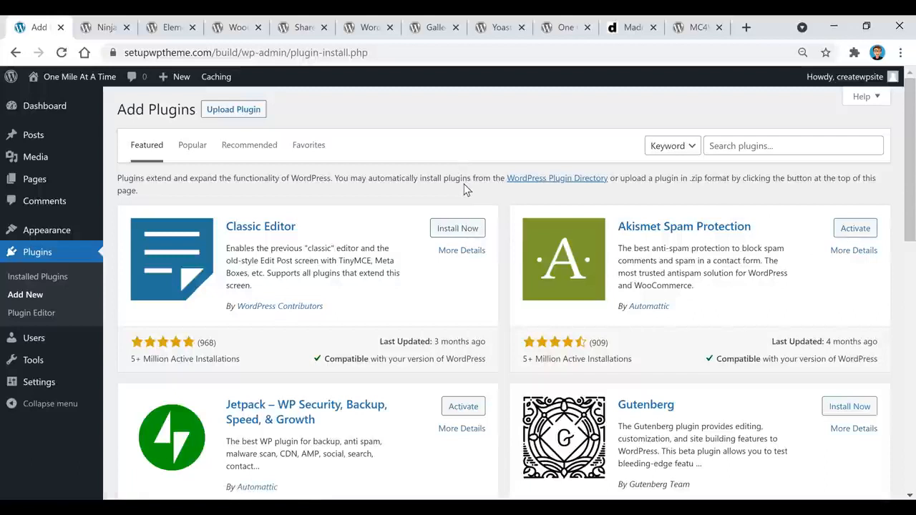
{"action": "mouse_move", "coordinate": [48, 141]}
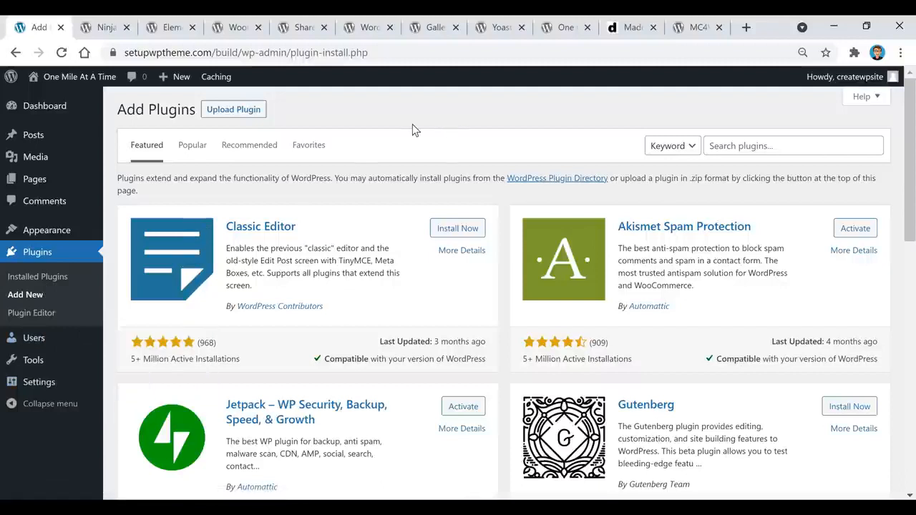
Review the Ninja Forms page, scroll through Elementor's listing and ratings, then open WooCommerce's page.
{"action": "left_click", "coordinate": [104, 28]}
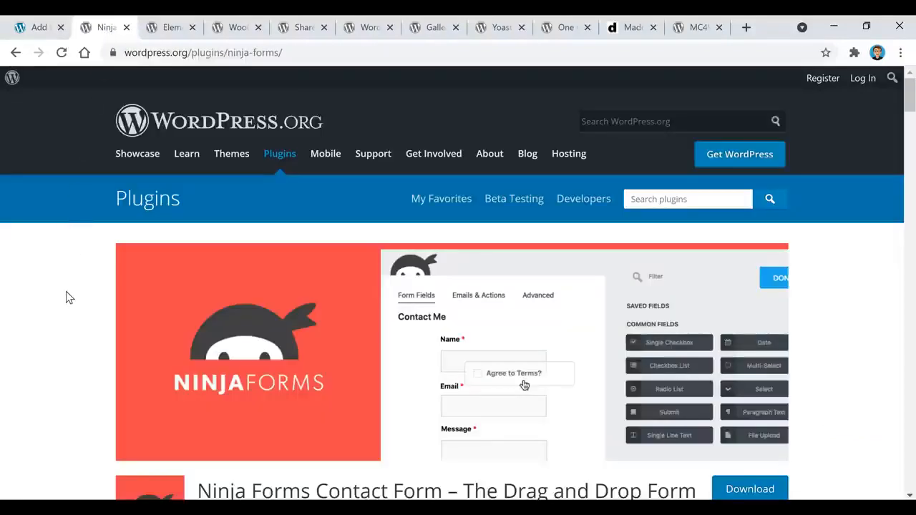
{"action": "scroll", "coordinate": [65, 291], "scroll_direction": "down", "scroll_amount": 1}
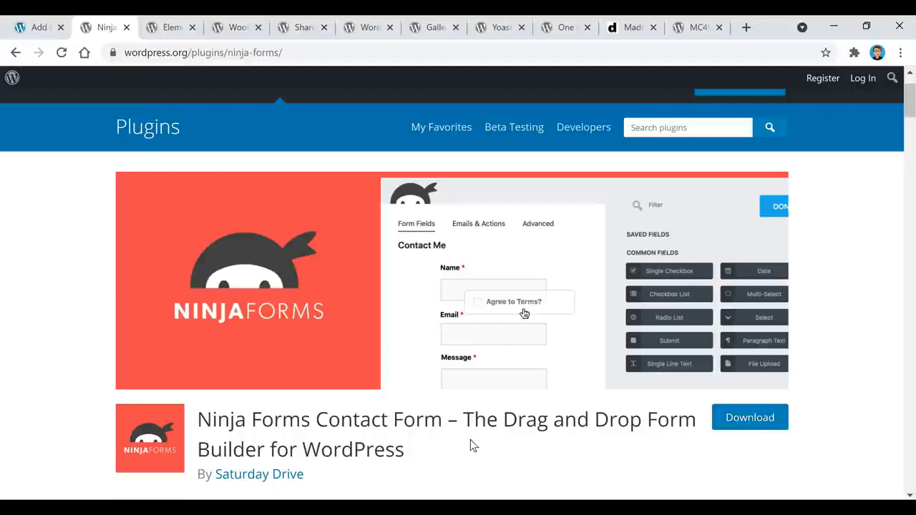
{"action": "left_click", "coordinate": [173, 30]}
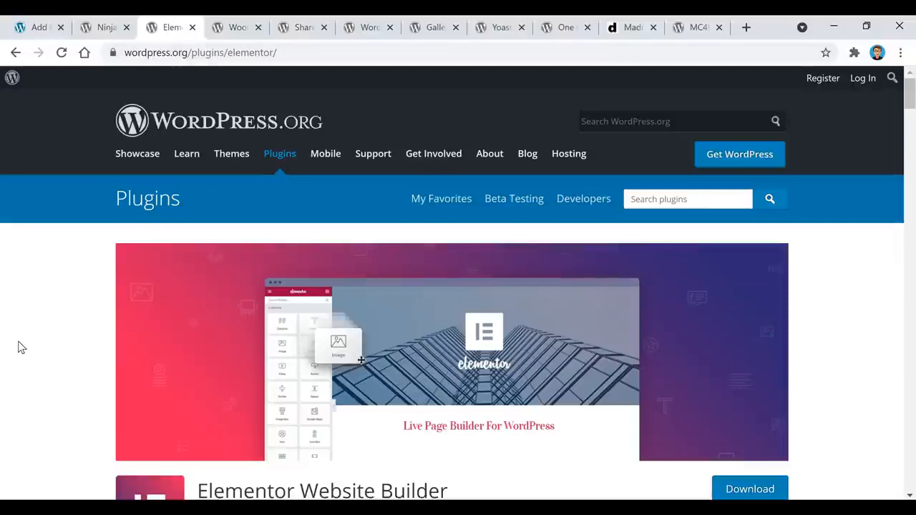
{"action": "scroll", "coordinate": [21, 346], "scroll_direction": "down", "scroll_amount": 1}
{"action": "scroll", "coordinate": [442, 415], "scroll_direction": "down", "scroll_amount": 2}
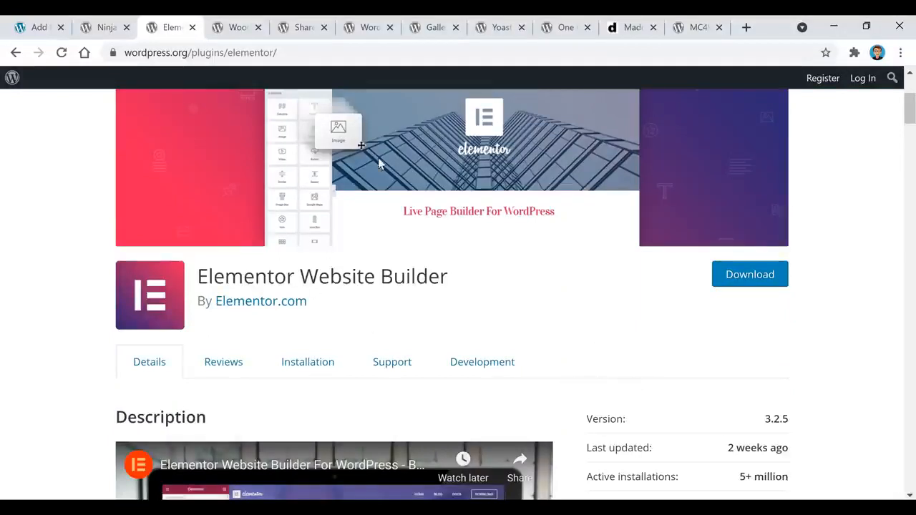
{"action": "scroll", "coordinate": [520, 313], "scroll_direction": "up", "scroll_amount": 2}
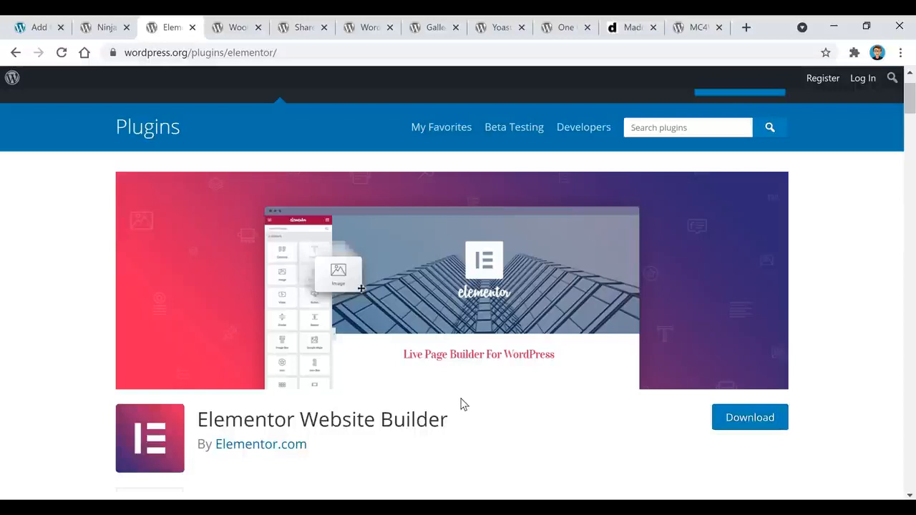
{"action": "scroll", "coordinate": [462, 404], "scroll_direction": "down", "scroll_amount": 1}
{"action": "scroll", "coordinate": [473, 408], "scroll_direction": "up", "scroll_amount": 1}
{"action": "scroll", "coordinate": [470, 397], "scroll_direction": "down", "scroll_amount": 1}
{"action": "scroll", "coordinate": [514, 373], "scroll_direction": "down", "scroll_amount": 7}
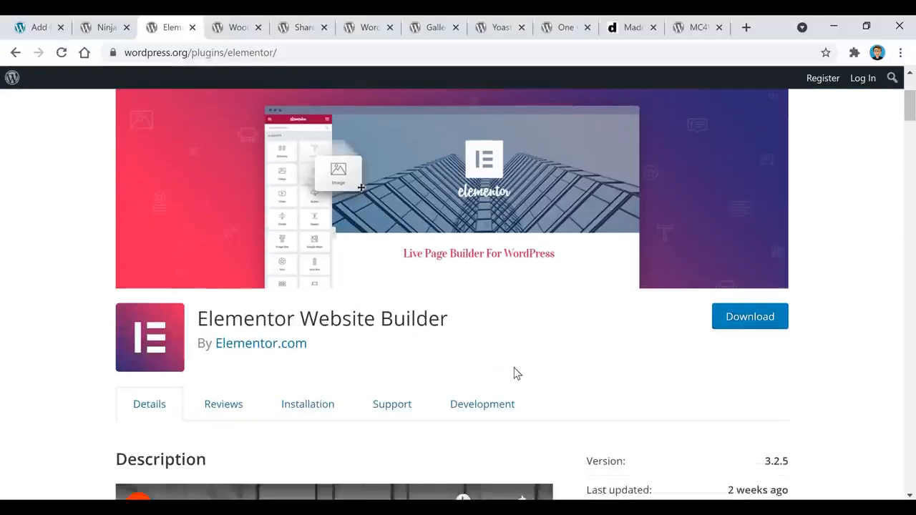
{"action": "scroll", "coordinate": [629, 297], "scroll_direction": "down", "scroll_amount": 1}
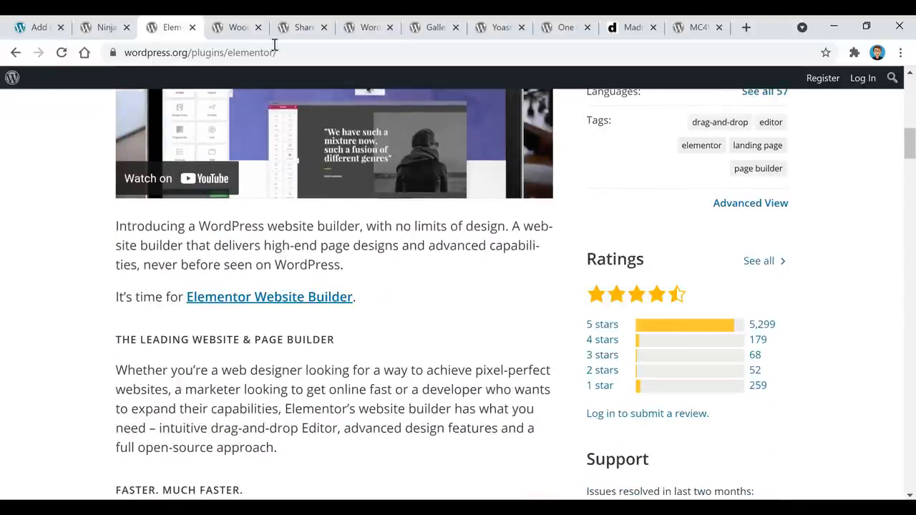
{"action": "left_click", "coordinate": [237, 28]}
{"action": "scroll", "coordinate": [559, 341], "scroll_direction": "down", "scroll_amount": 3}
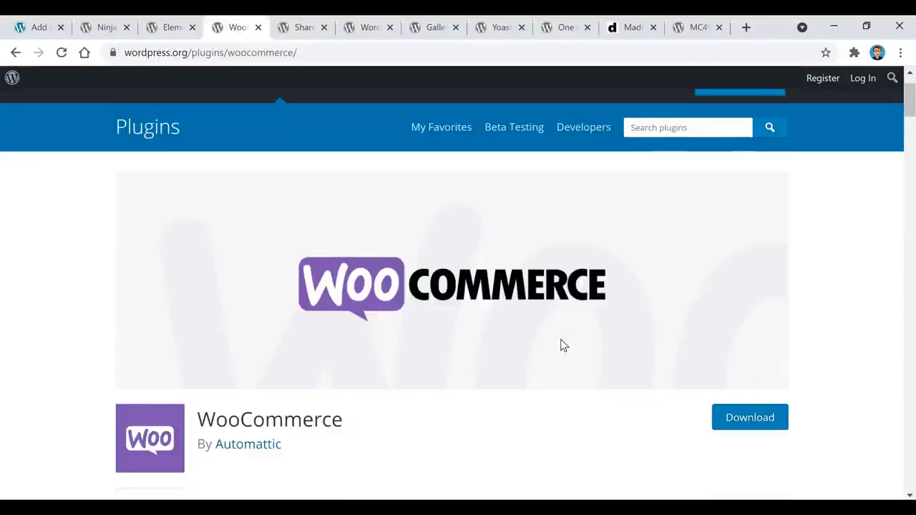
Scroll WooCommerce's page to its ratings, review Shared Counts, then bring up the Wordfence page.
{"action": "scroll", "coordinate": [559, 339], "scroll_direction": "down", "scroll_amount": 1}
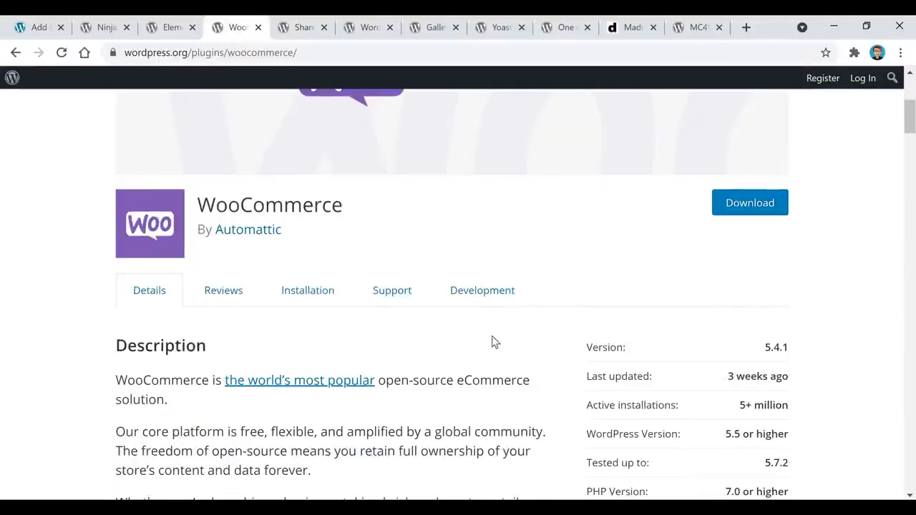
{"action": "scroll", "coordinate": [460, 347], "scroll_direction": "down", "scroll_amount": 2}
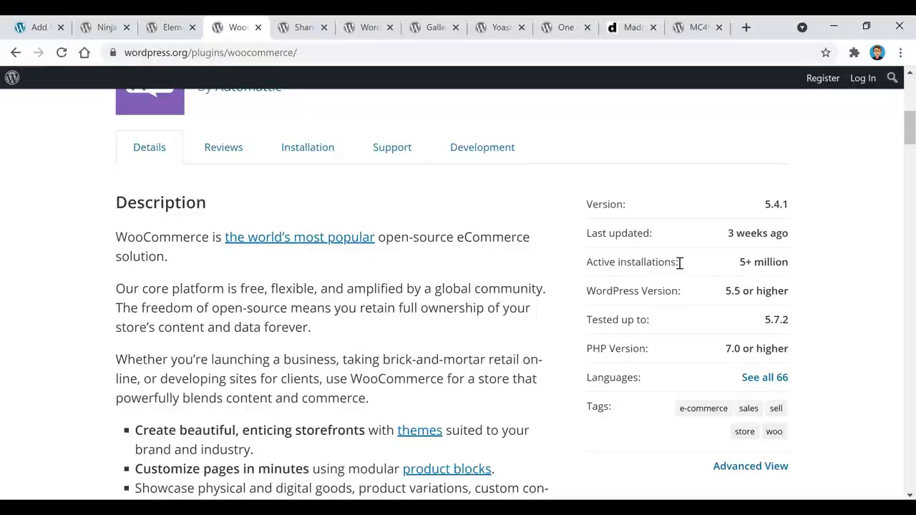
{"action": "scroll", "coordinate": [780, 284], "scroll_direction": "down", "scroll_amount": 1}
{"action": "scroll", "coordinate": [794, 286], "scroll_direction": "down", "scroll_amount": 3}
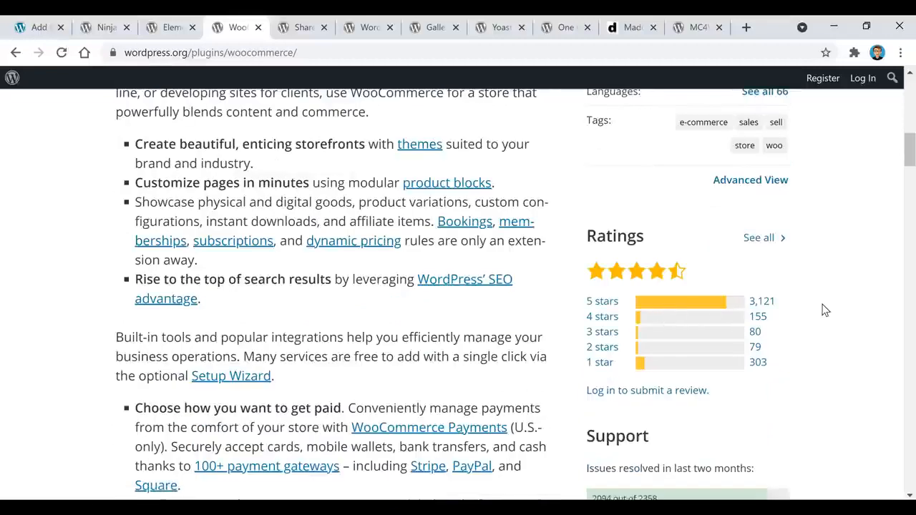
{"action": "left_click", "coordinate": [301, 32]}
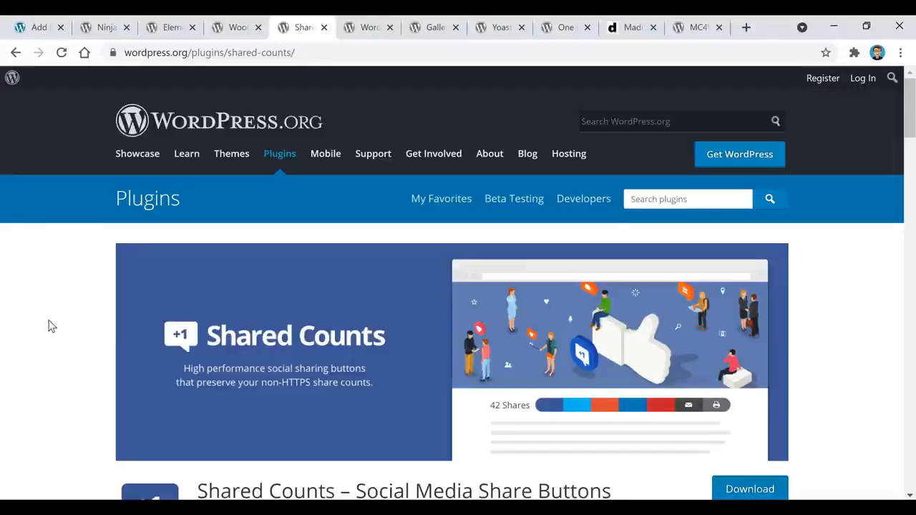
{"action": "scroll", "coordinate": [50, 325], "scroll_direction": "down", "scroll_amount": 2}
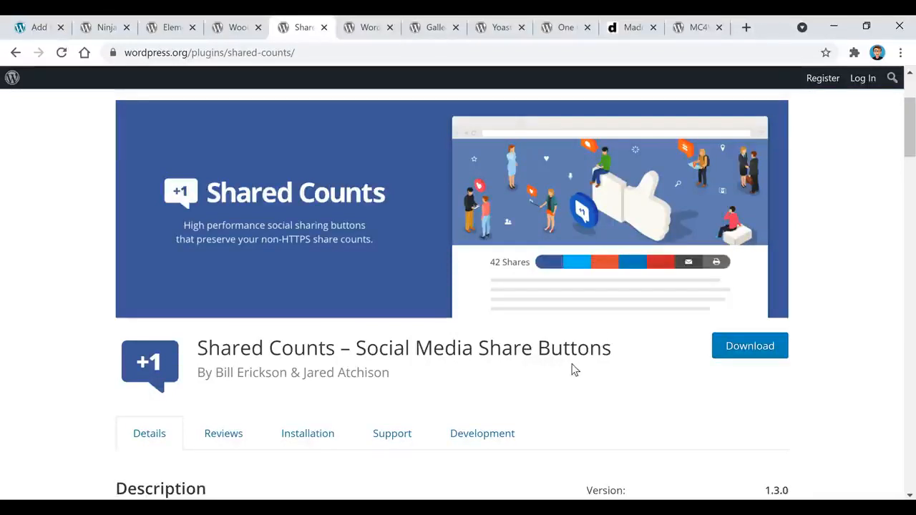
{"action": "left_click", "coordinate": [370, 28]}
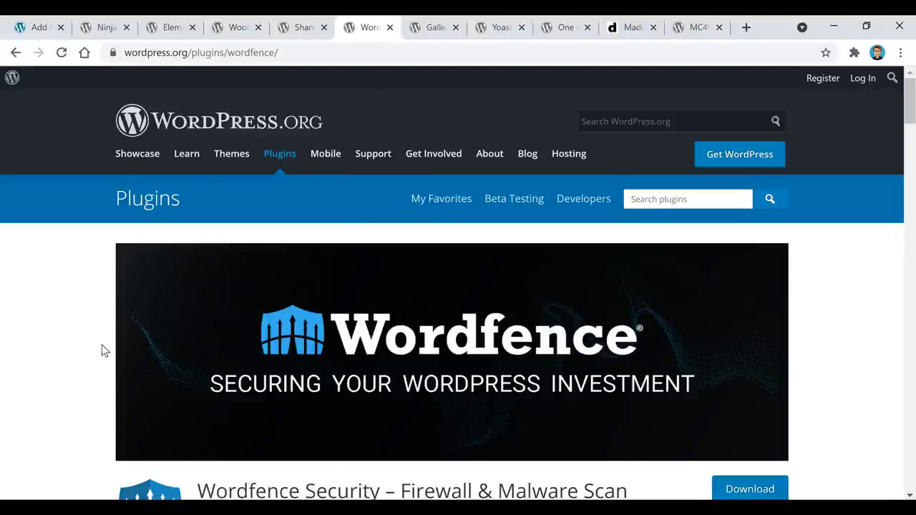
Scroll down through the Wordfence plugin page in the WordPress.org directory.
{"action": "scroll", "coordinate": [102, 351], "scroll_direction": "down", "scroll_amount": 2}
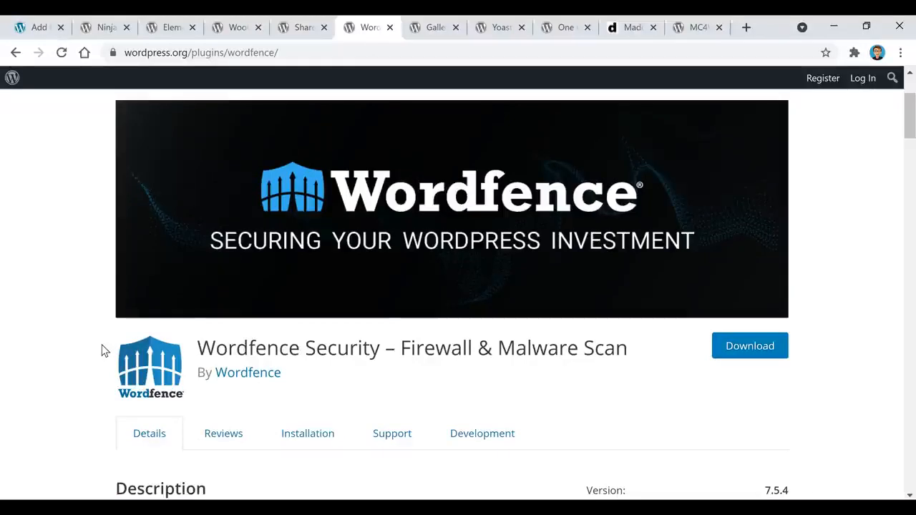
{"action": "scroll", "coordinate": [101, 351], "scroll_direction": "down", "scroll_amount": 1}
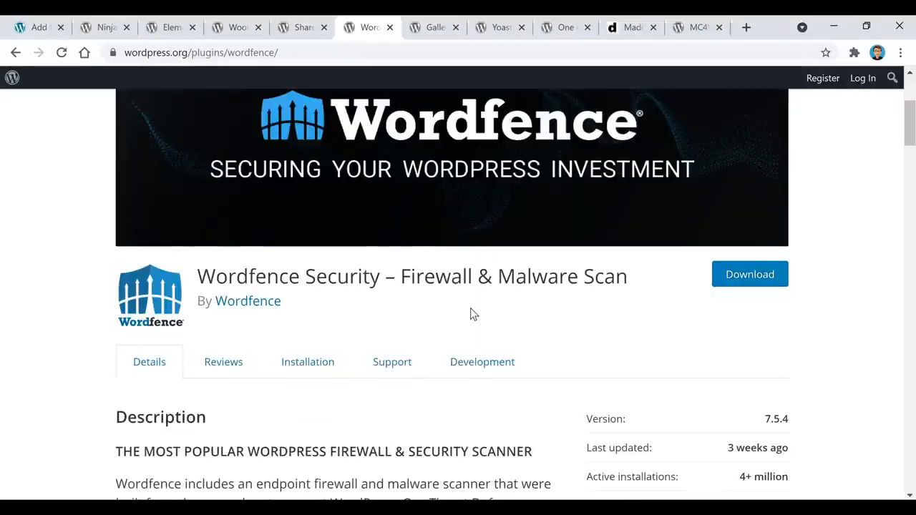
{"action": "scroll", "coordinate": [474, 318], "scroll_direction": "down", "scroll_amount": 2}
{"action": "scroll", "coordinate": [478, 322], "scroll_direction": "down", "scroll_amount": 1}
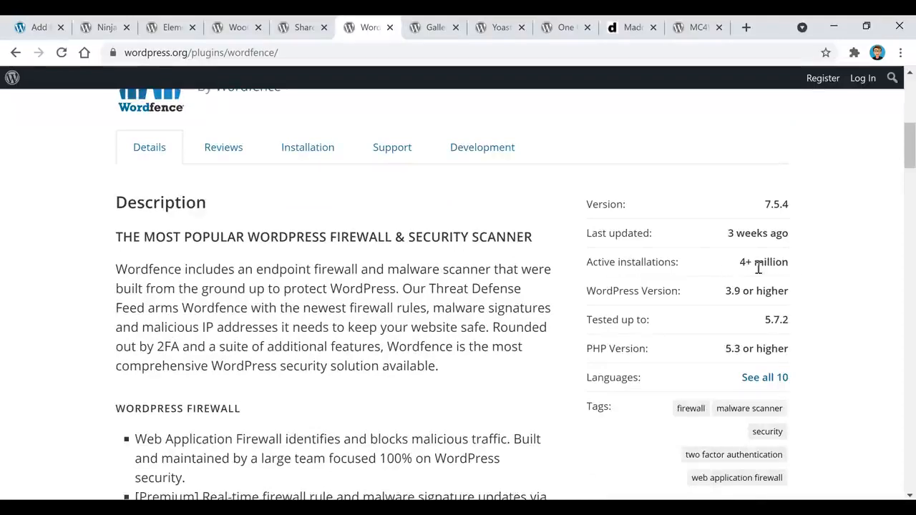
{"action": "scroll", "coordinate": [799, 272], "scroll_direction": "down", "scroll_amount": 2}
{"action": "scroll", "coordinate": [801, 274], "scroll_direction": "down", "scroll_amount": 2}
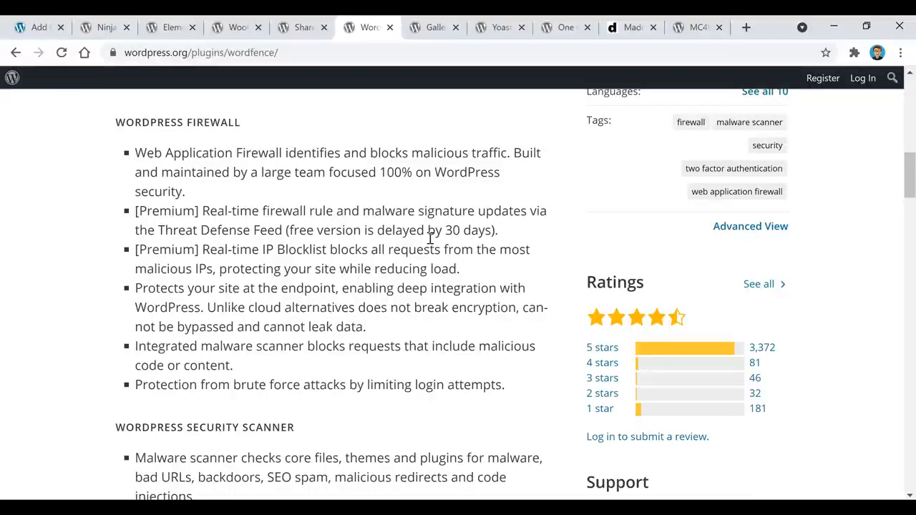
Look over the Envira Gallery plugin page (version 1.8.3.4), then bring up the Yoast SEO page.
{"action": "left_click", "coordinate": [435, 27]}
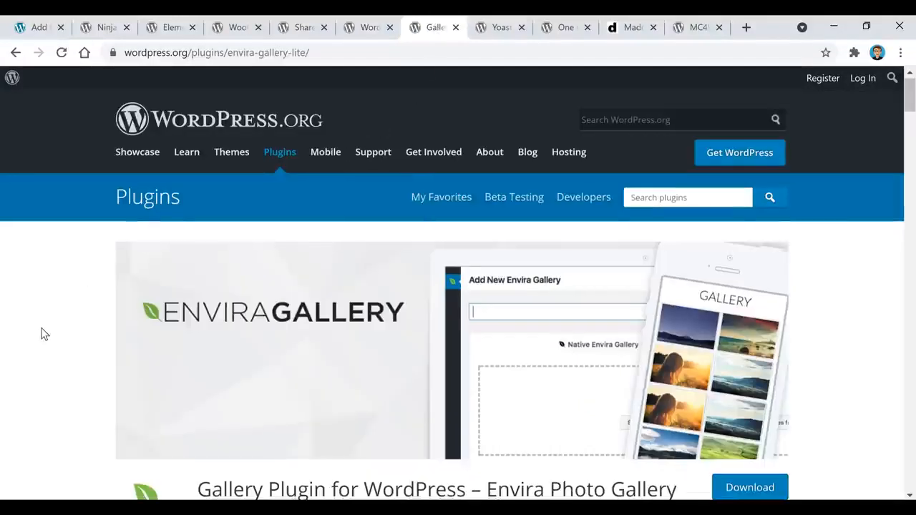
{"action": "scroll", "coordinate": [41, 332], "scroll_direction": "down", "scroll_amount": 1}
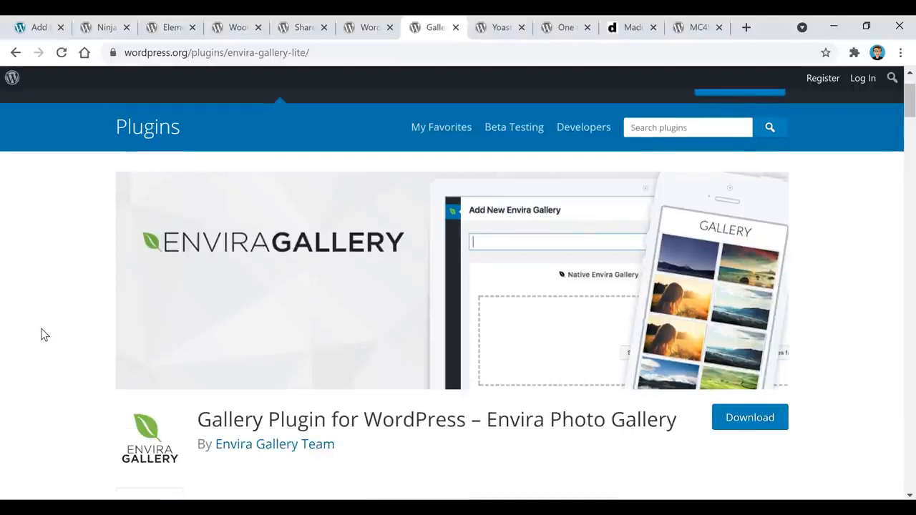
{"action": "scroll", "coordinate": [41, 332], "scroll_direction": "down", "scroll_amount": 4}
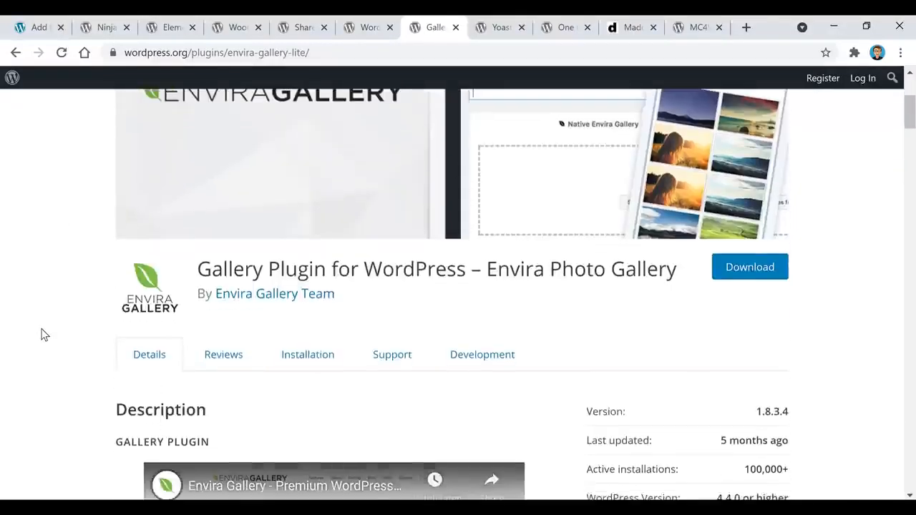
{"action": "scroll", "coordinate": [41, 332], "scroll_direction": "down", "scroll_amount": 1}
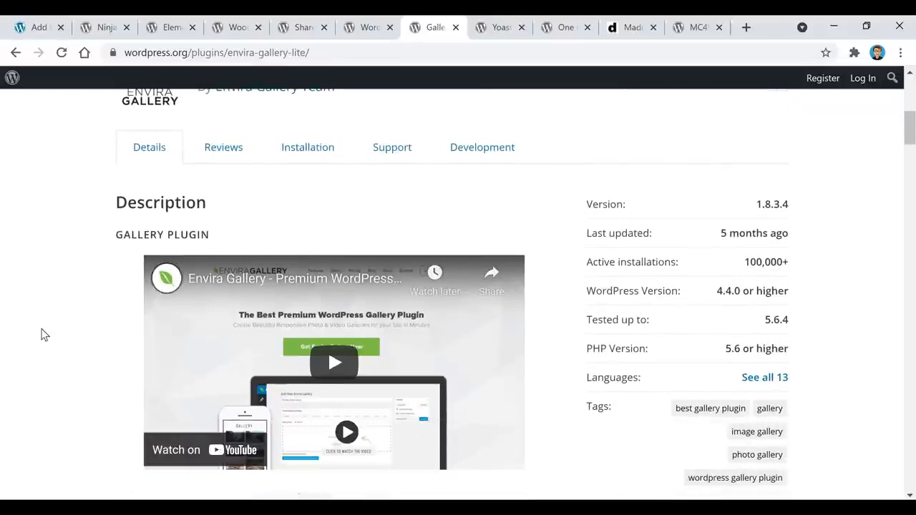
{"action": "left_click", "coordinate": [501, 27]}
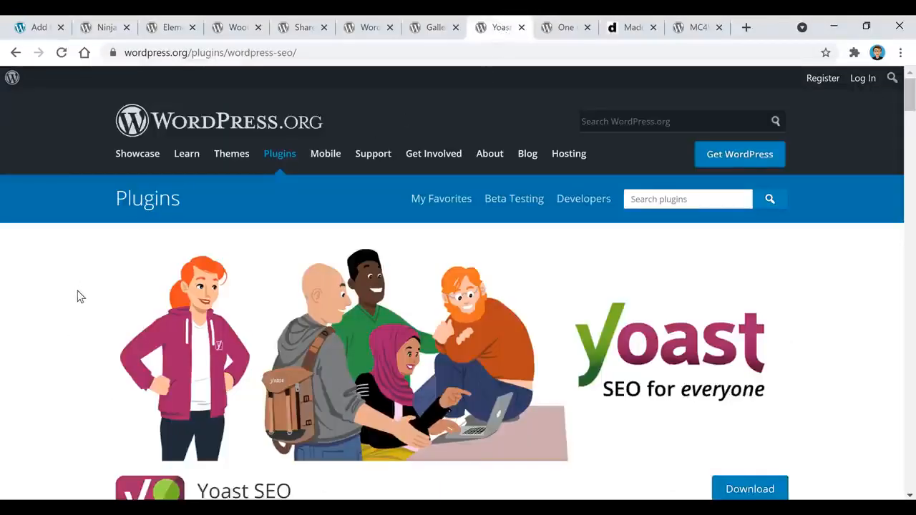
Scroll Yoast SEO down to its 25,735 five-star ratings, then move to One Click Demo Import.
{"action": "scroll", "coordinate": [80, 297], "scroll_direction": "down", "scroll_amount": 4}
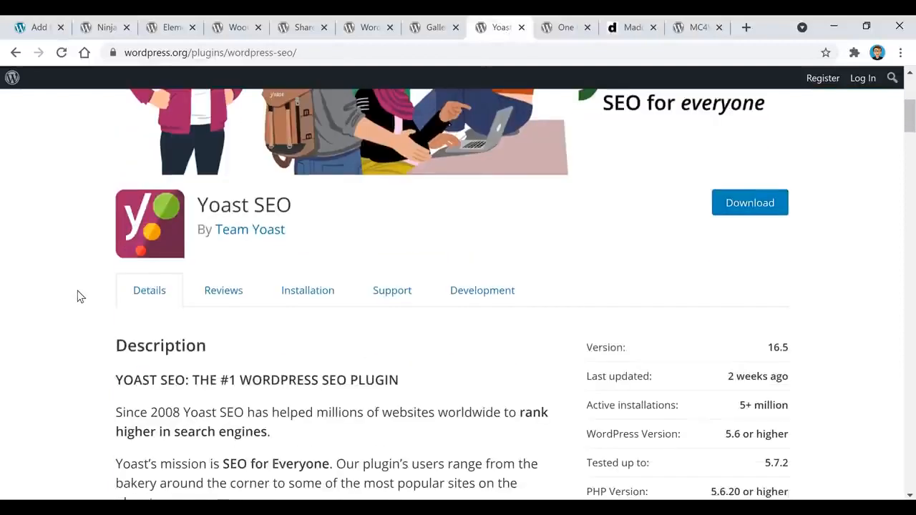
{"action": "scroll", "coordinate": [80, 301], "scroll_direction": "down", "scroll_amount": 1}
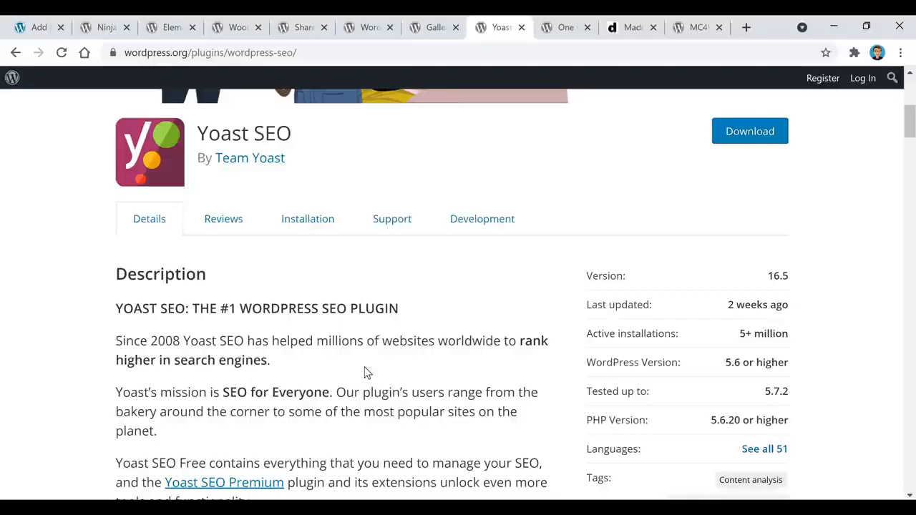
{"action": "scroll", "coordinate": [364, 372], "scroll_direction": "down", "scroll_amount": 2}
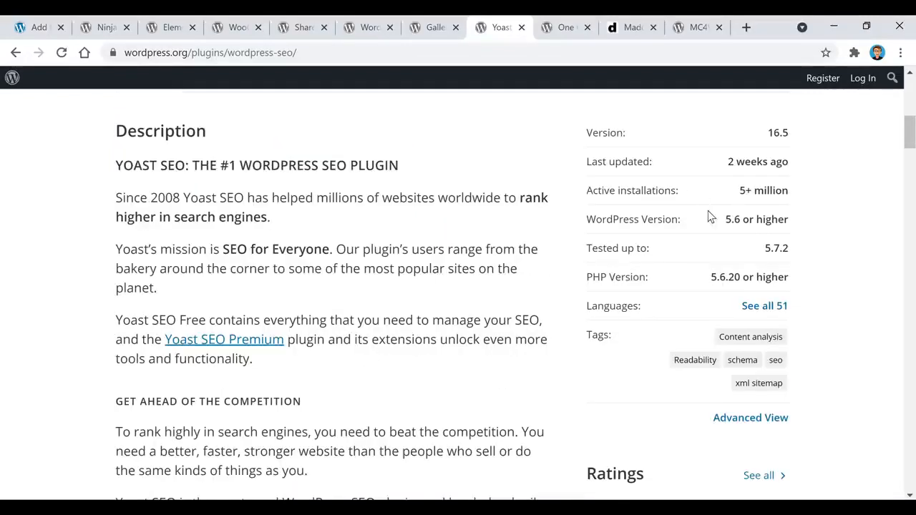
{"action": "scroll", "coordinate": [805, 210], "scroll_direction": "down", "scroll_amount": 2}
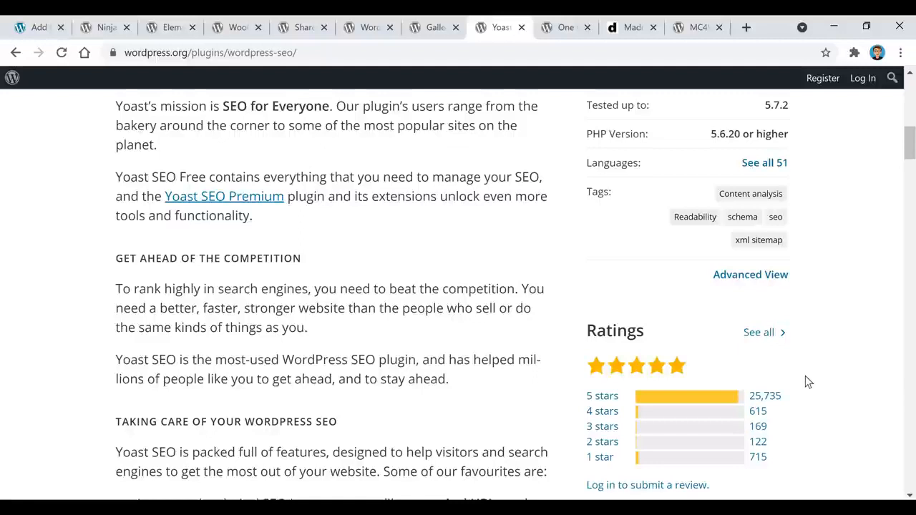
{"action": "left_click", "coordinate": [565, 27]}
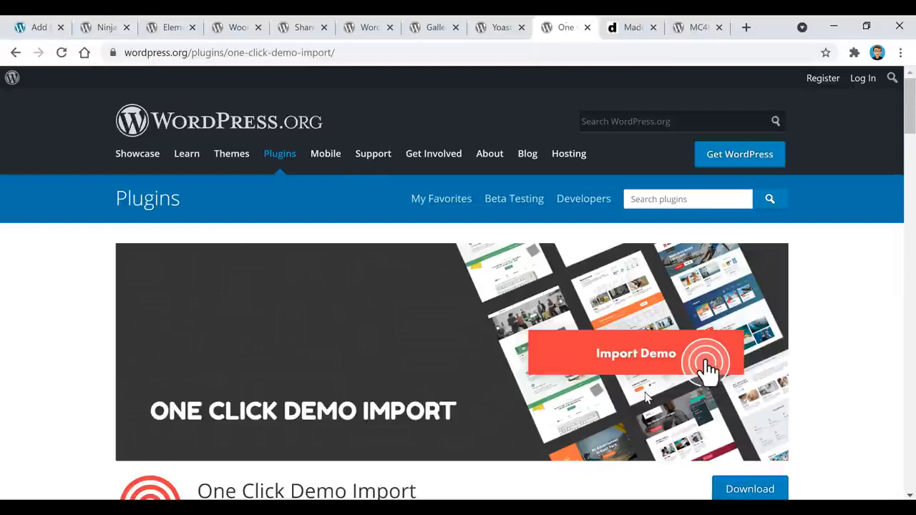
Open the Madd Magazine theme's Live Demo on dessign.net in a new tab.
{"action": "left_click", "coordinate": [629, 29]}
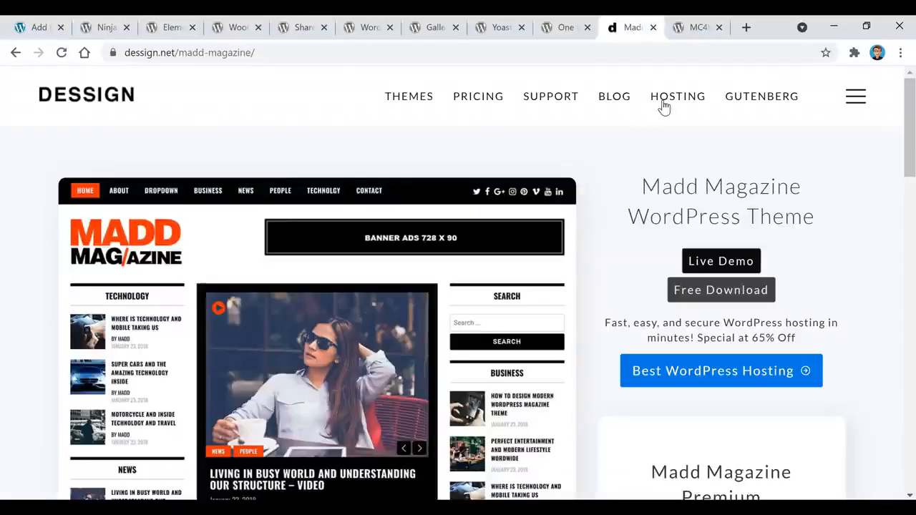
{"action": "left_click", "coordinate": [736, 264]}
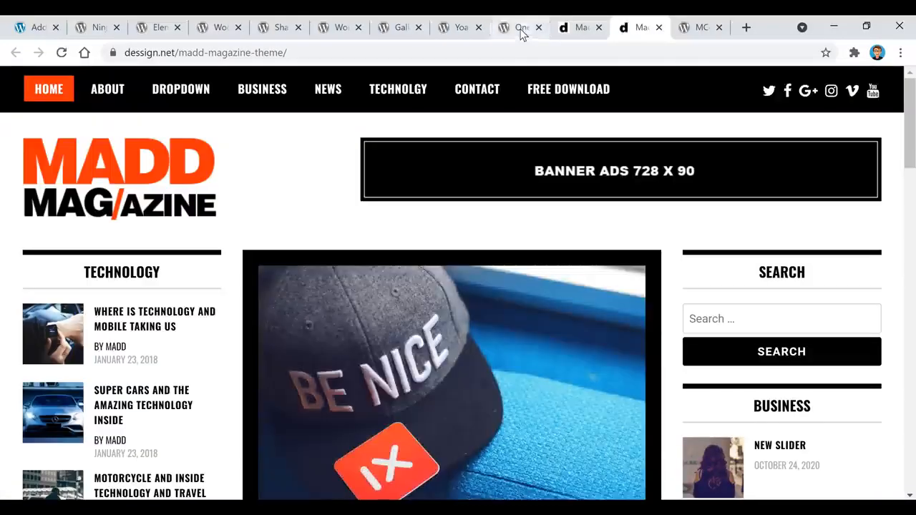
{"action": "left_click", "coordinate": [520, 28]}
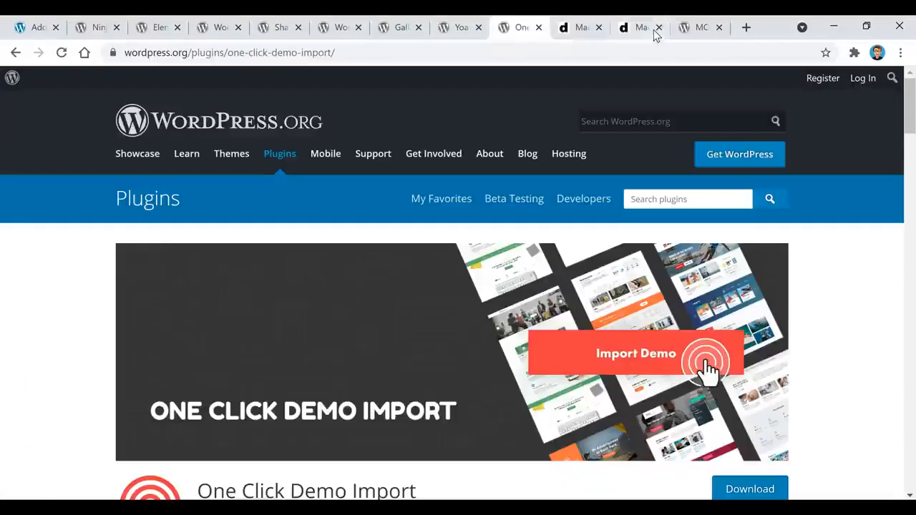
{"action": "left_click", "coordinate": [644, 29]}
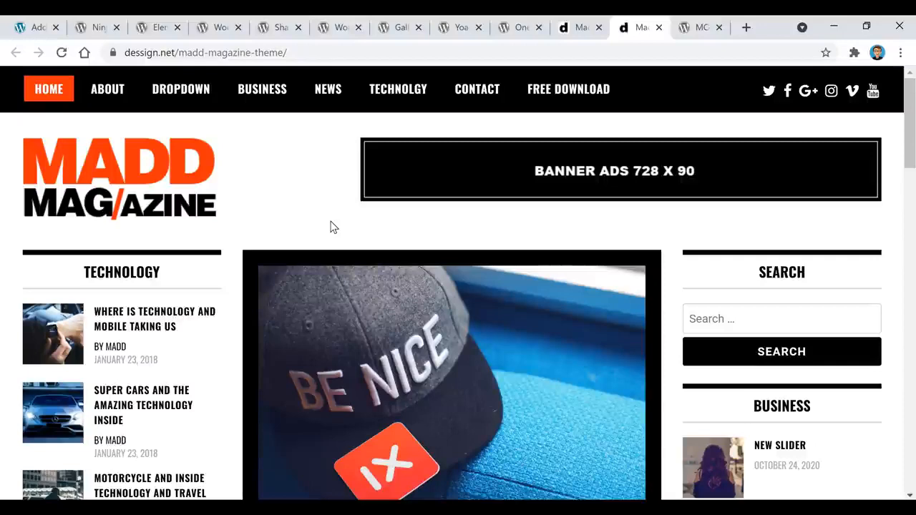
{"action": "left_click", "coordinate": [523, 28]}
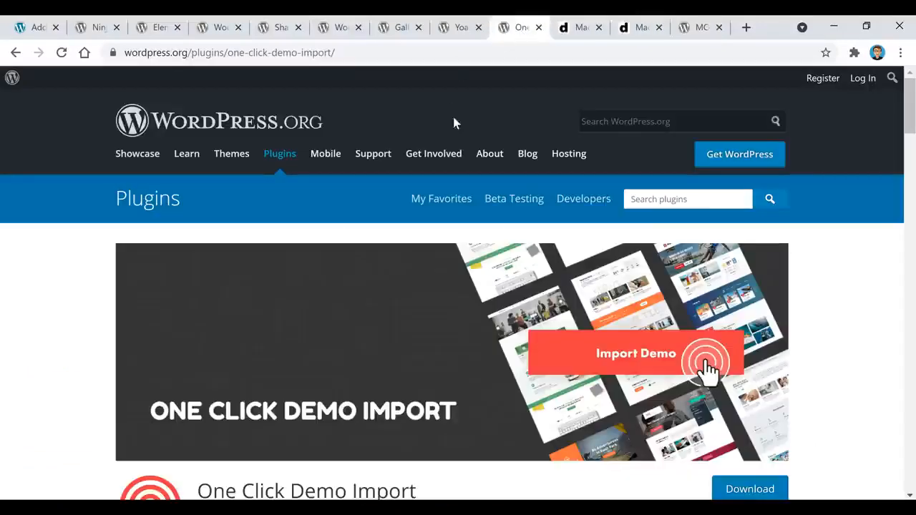
{"action": "left_click", "coordinate": [647, 27]}
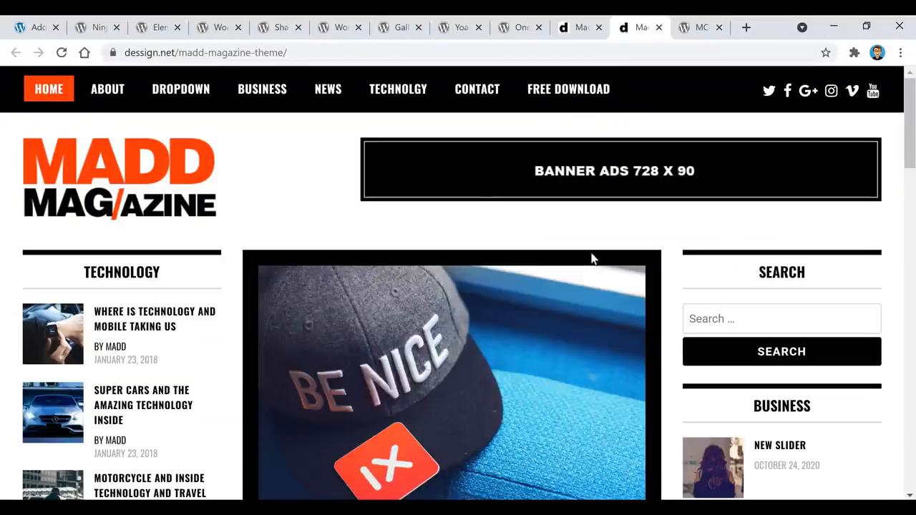
Scroll through the MADD Magazine demo, then move to the MC4WP Mailchimp plugin page.
{"action": "scroll", "coordinate": [312, 293], "scroll_direction": "down", "scroll_amount": 1}
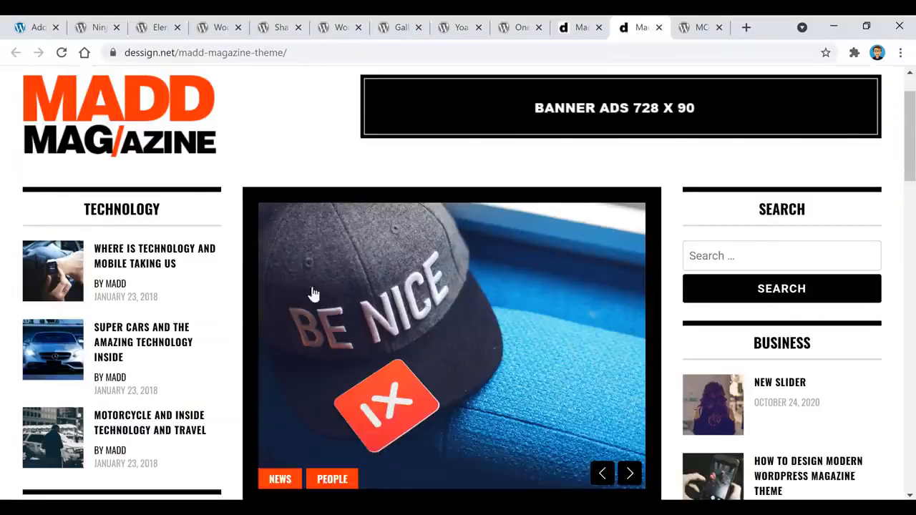
{"action": "scroll", "coordinate": [312, 294], "scroll_direction": "down", "scroll_amount": 5}
{"action": "scroll", "coordinate": [255, 315], "scroll_direction": "up", "scroll_amount": 7}
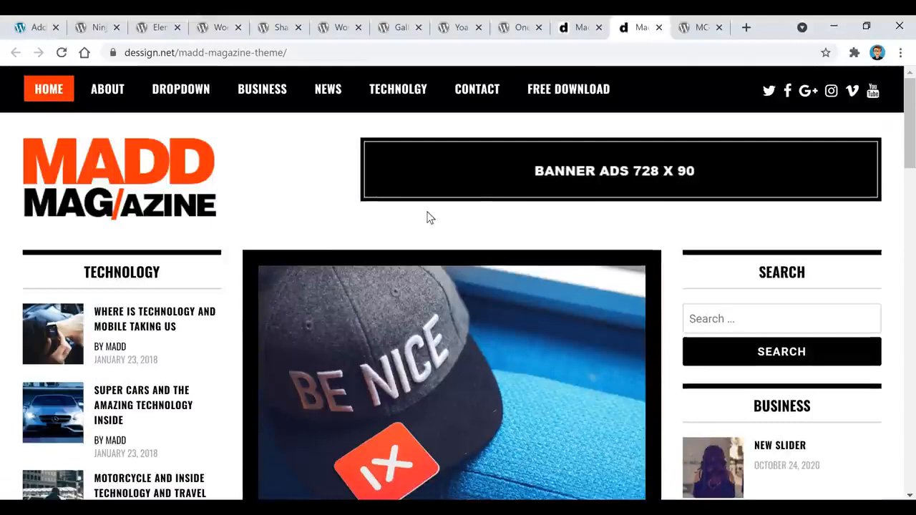
{"action": "left_click", "coordinate": [698, 27]}
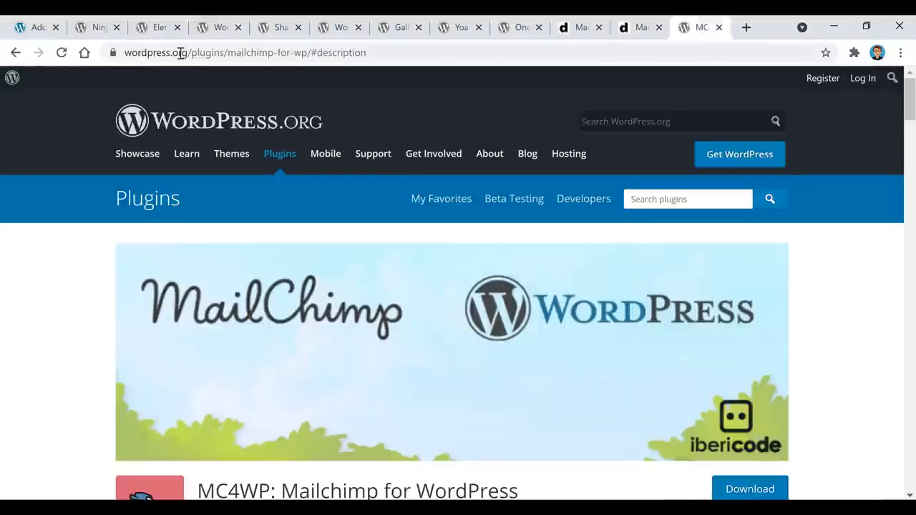
{"action": "left_click", "coordinate": [100, 27]}
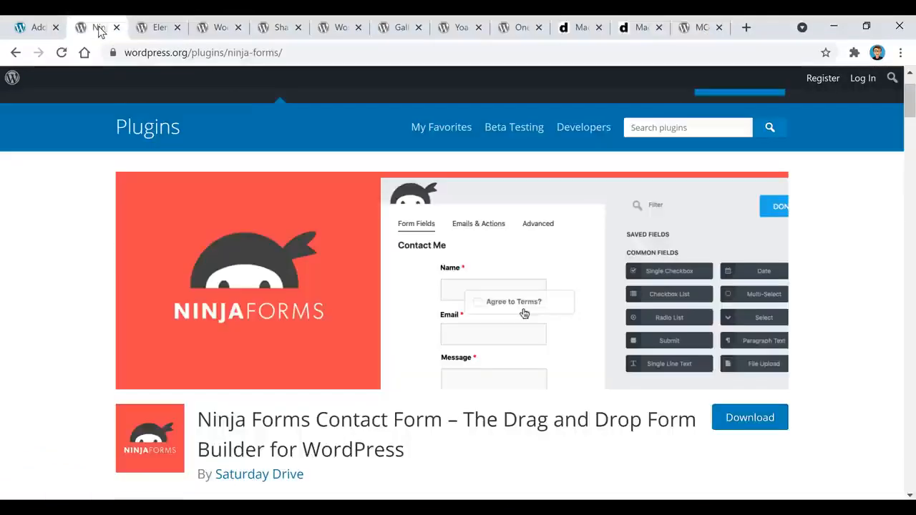
{"action": "left_click", "coordinate": [700, 29]}
{"action": "scroll", "coordinate": [102, 282], "scroll_direction": "down", "scroll_amount": 3}
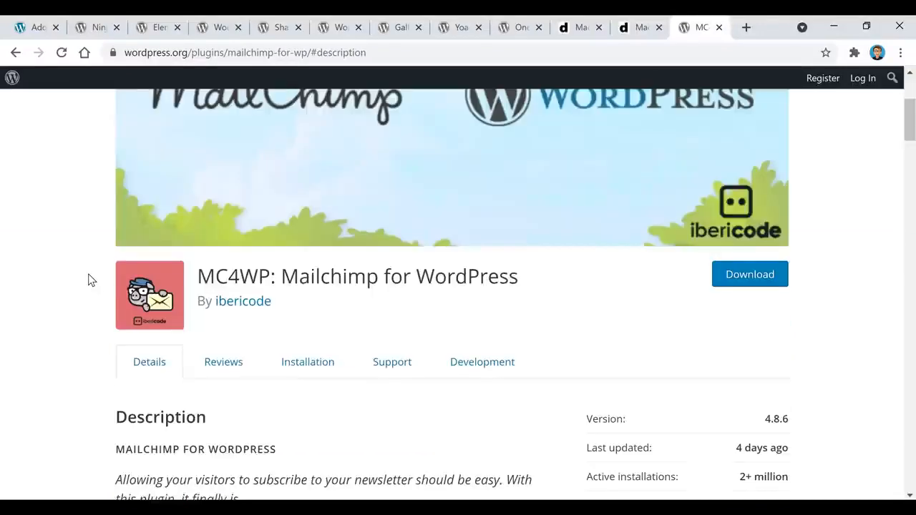
{"action": "scroll", "coordinate": [91, 280], "scroll_direction": "down", "scroll_amount": 2}
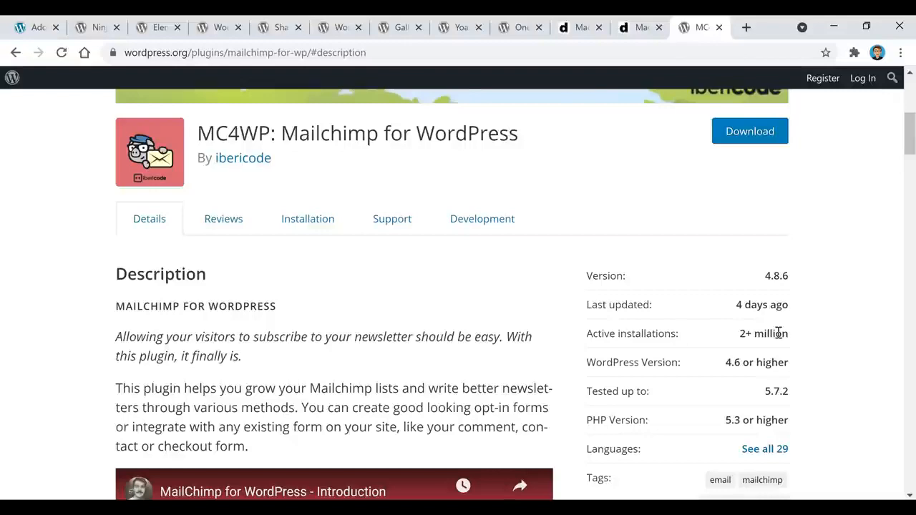
{"action": "scroll", "coordinate": [772, 338], "scroll_direction": "down", "scroll_amount": 5}
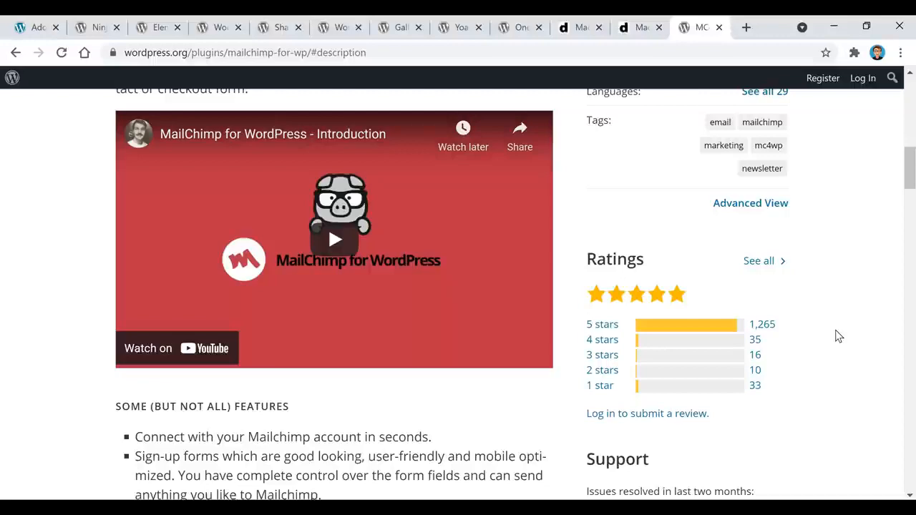
{"action": "scroll", "coordinate": [772, 351], "scroll_direction": "up", "scroll_amount": 5}
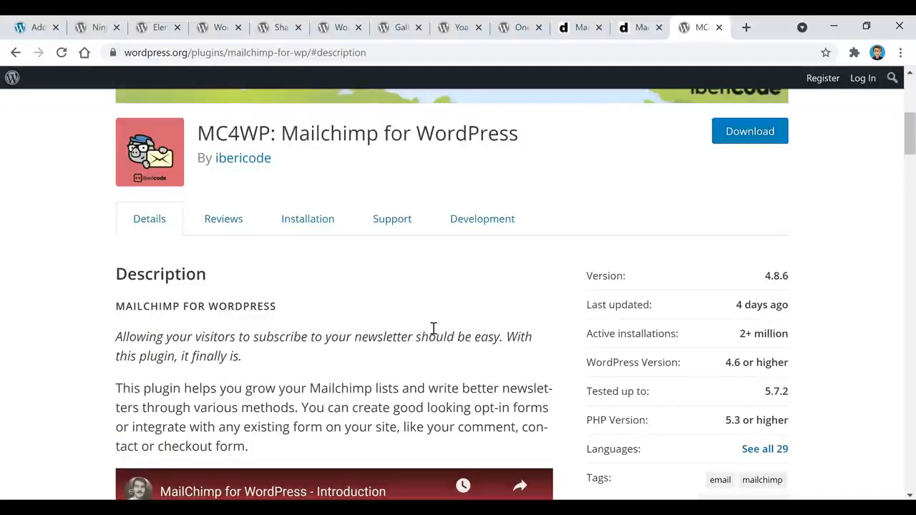
Go back to the site's Add Plugins admin page and open the One Mile At A Time Dashboard.
{"action": "left_click", "coordinate": [33, 30]}
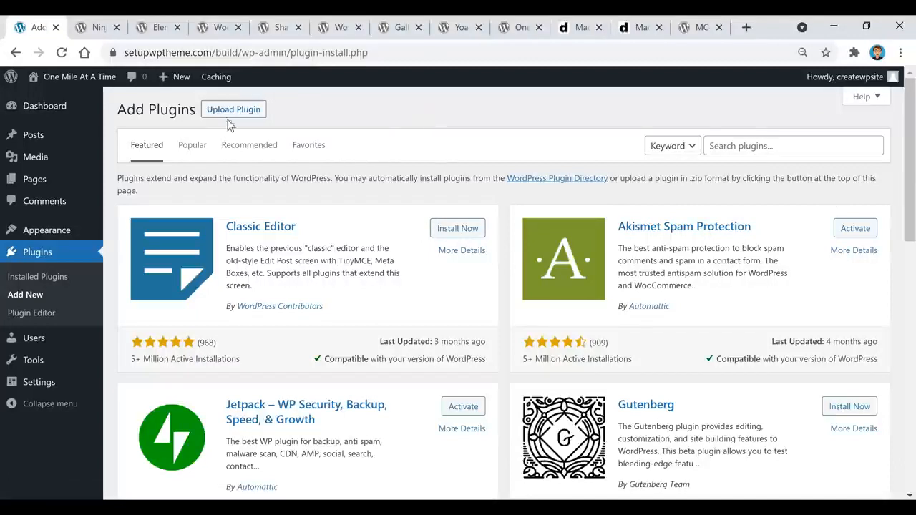
{"action": "left_click", "coordinate": [322, 157]}
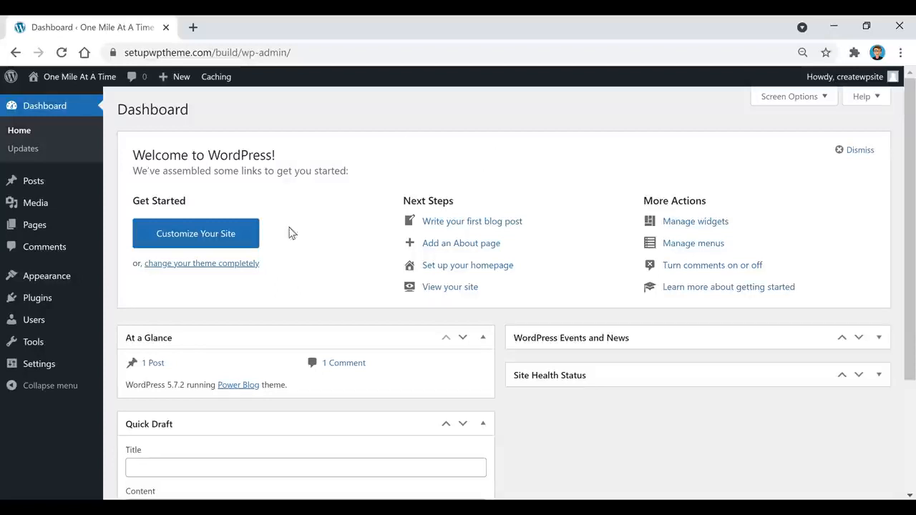
Open the Posts list from the sidebar and start a blank post with Add New.
{"action": "mouse_move", "coordinate": [29, 183]}
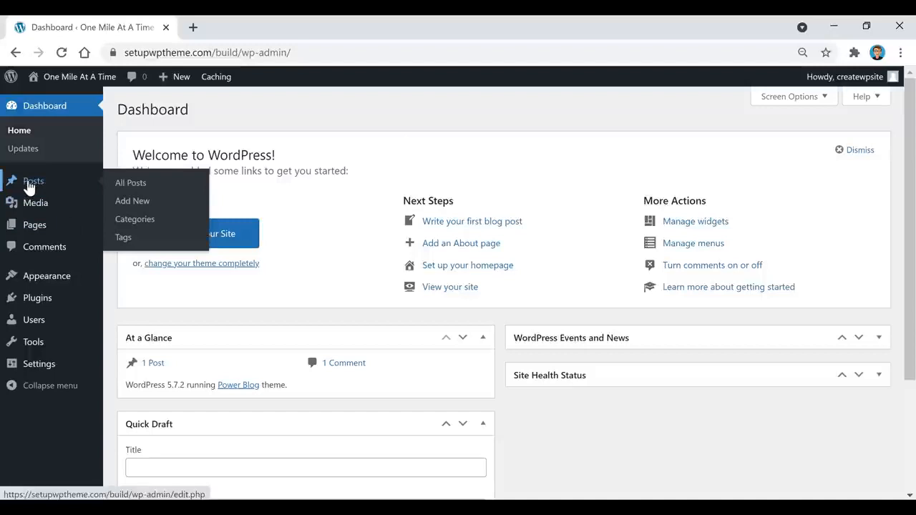
{"action": "left_click", "coordinate": [30, 182]}
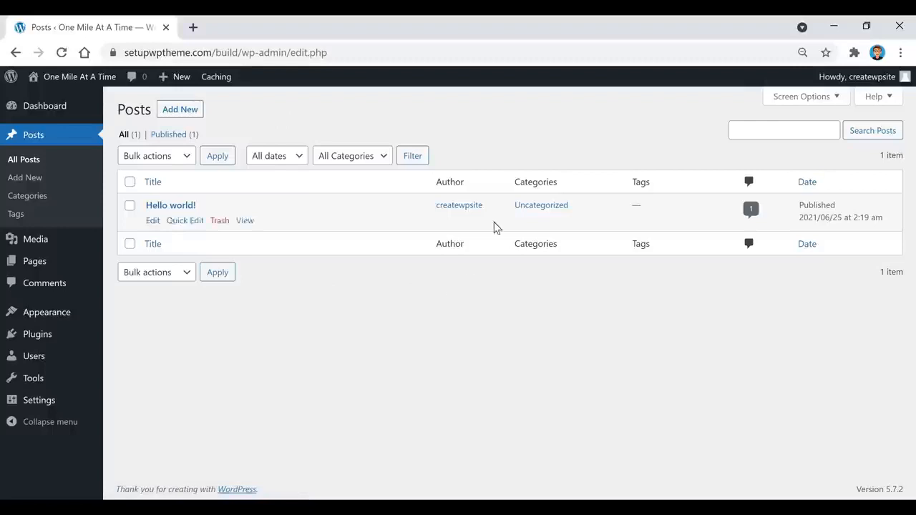
{"action": "mouse_move", "coordinate": [312, 210]}
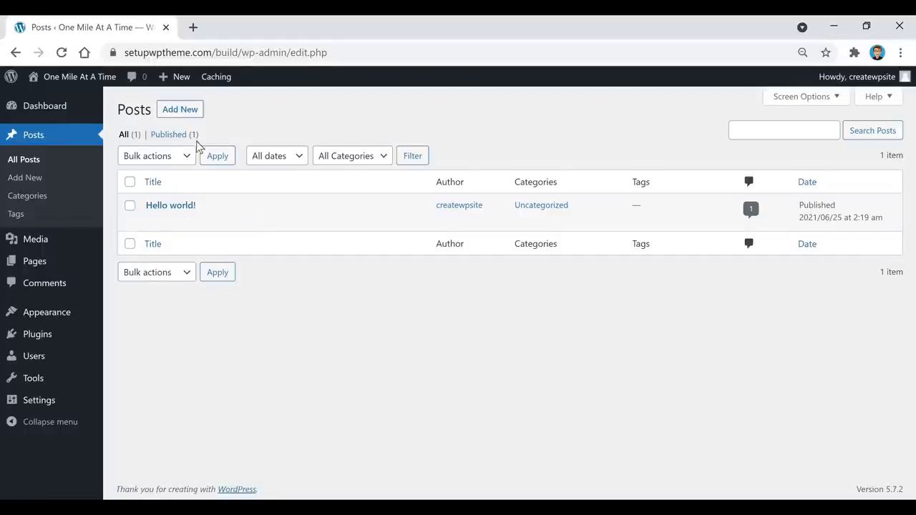
{"action": "left_click", "coordinate": [183, 111]}
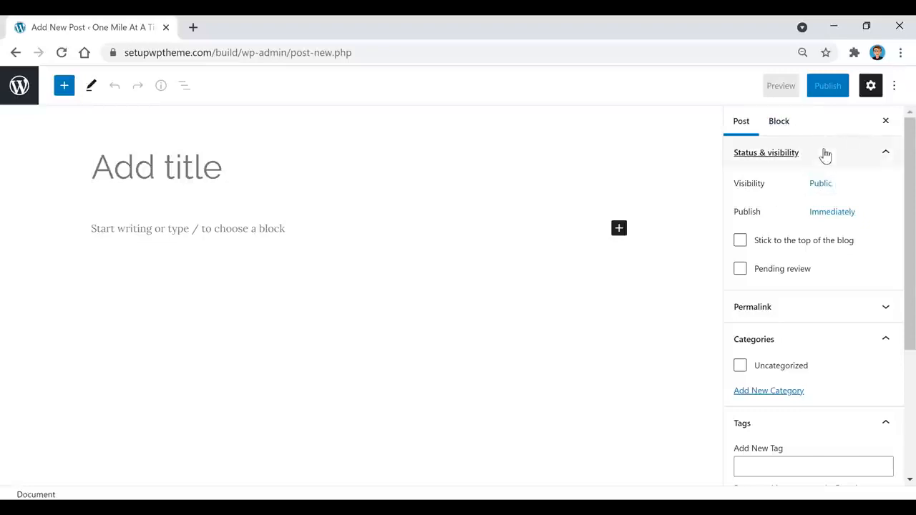
{"action": "left_click", "coordinate": [870, 92]}
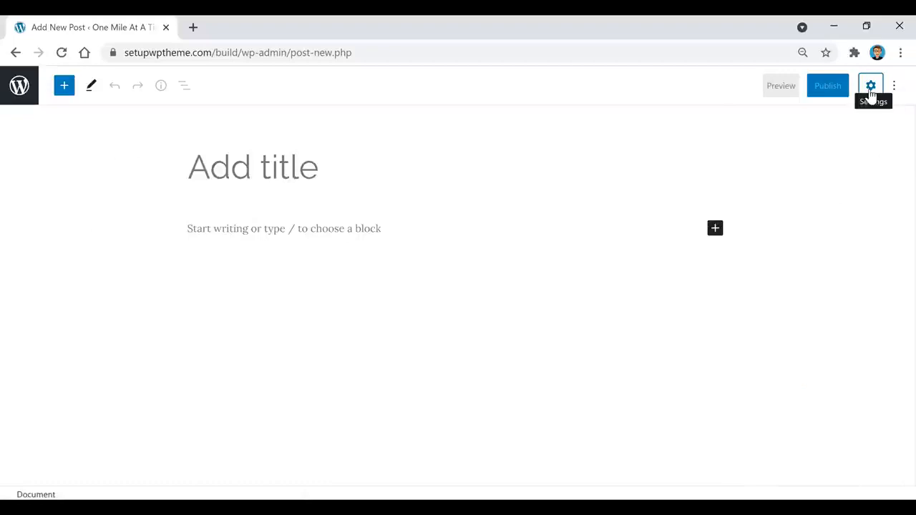
{"action": "left_click", "coordinate": [870, 88]}
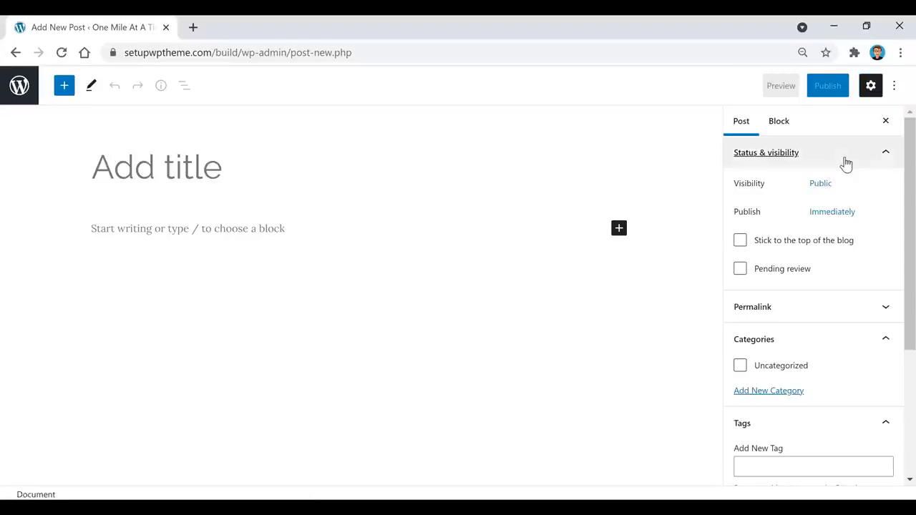
{"action": "scroll", "coordinate": [807, 241], "scroll_direction": "down", "scroll_amount": 1}
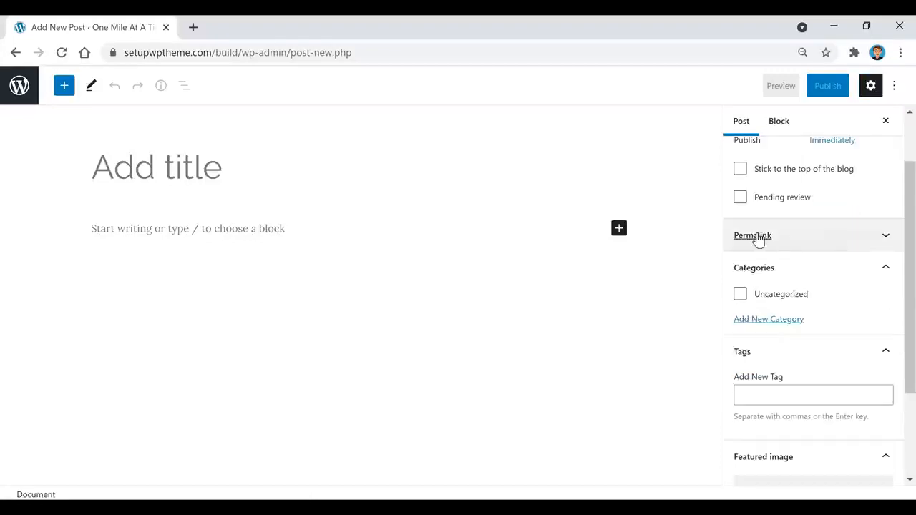
{"action": "left_click", "coordinate": [847, 239]}
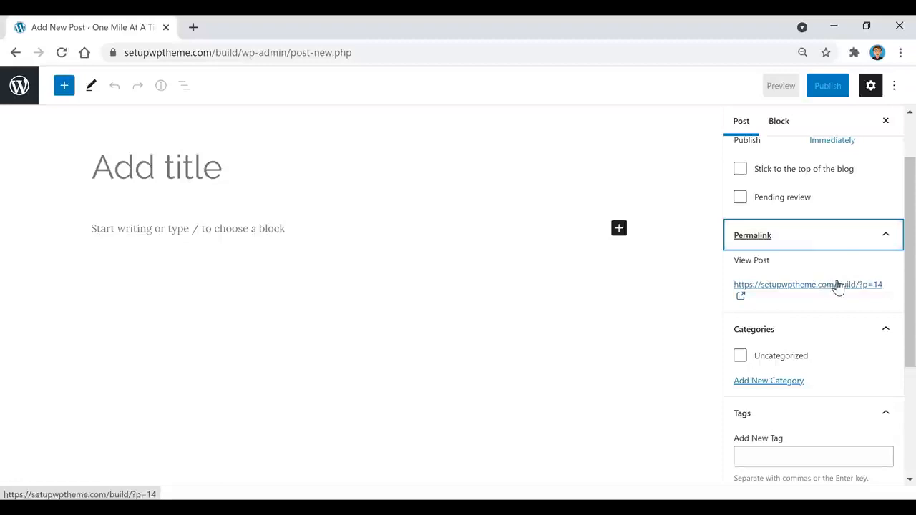
{"action": "left_click", "coordinate": [805, 235]}
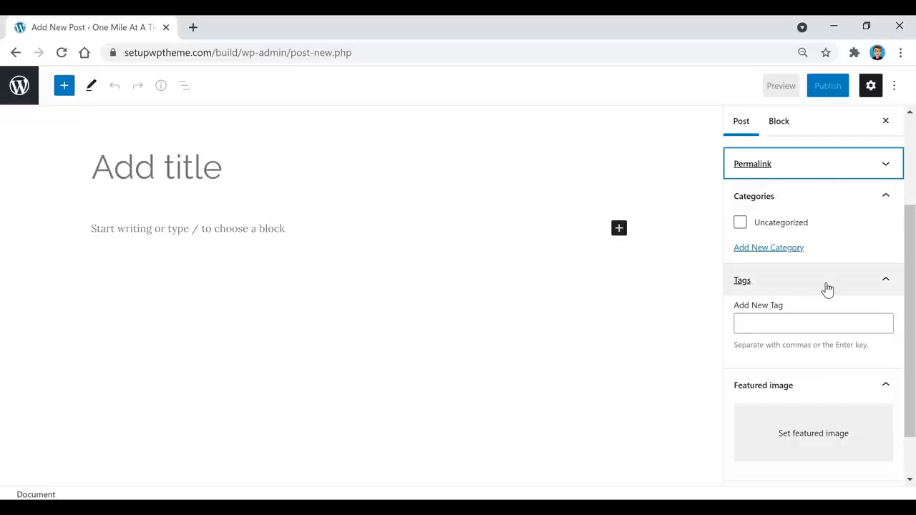
{"action": "scroll", "coordinate": [827, 288], "scroll_direction": "down", "scroll_amount": 1}
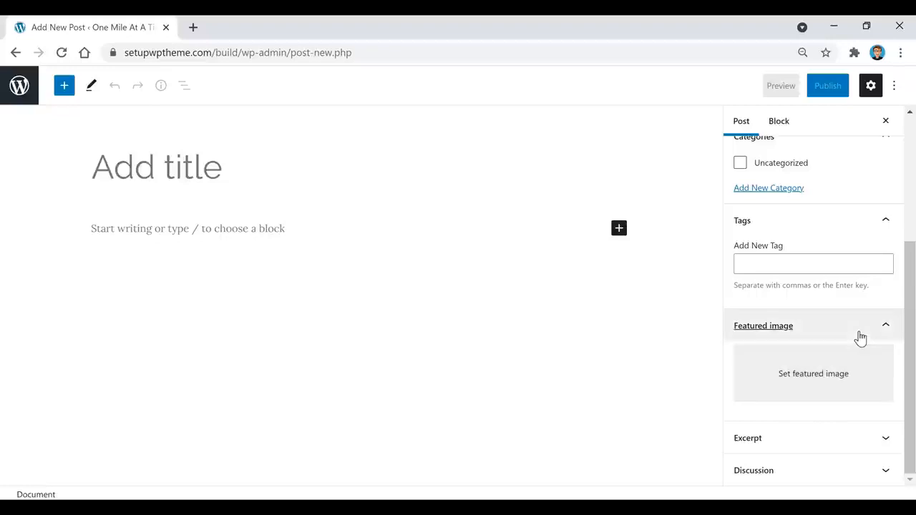
{"action": "scroll", "coordinate": [861, 338], "scroll_direction": "up", "scroll_amount": 5}
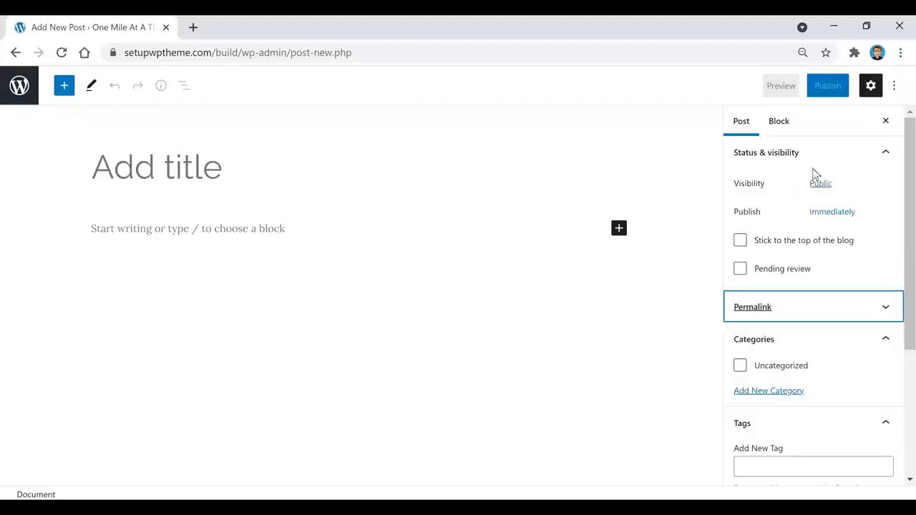
{"action": "left_click", "coordinate": [777, 128]}
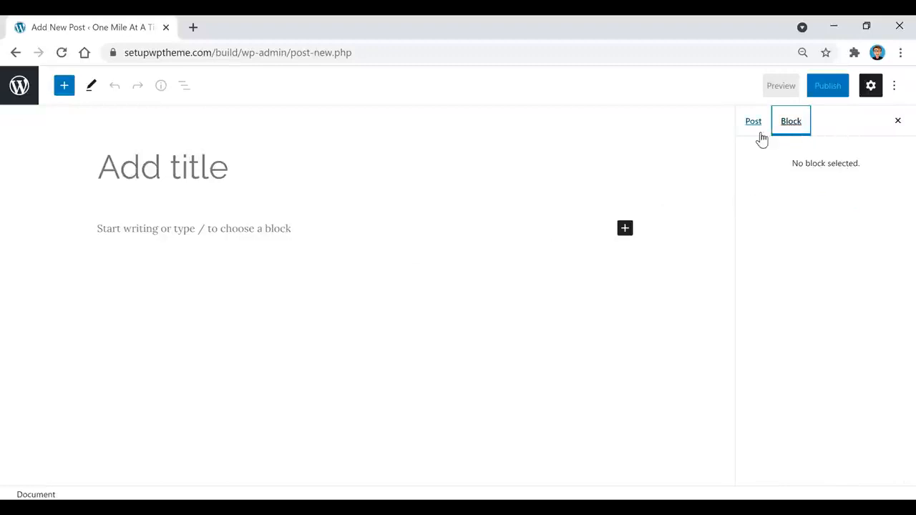
{"action": "left_click", "coordinate": [754, 127]}
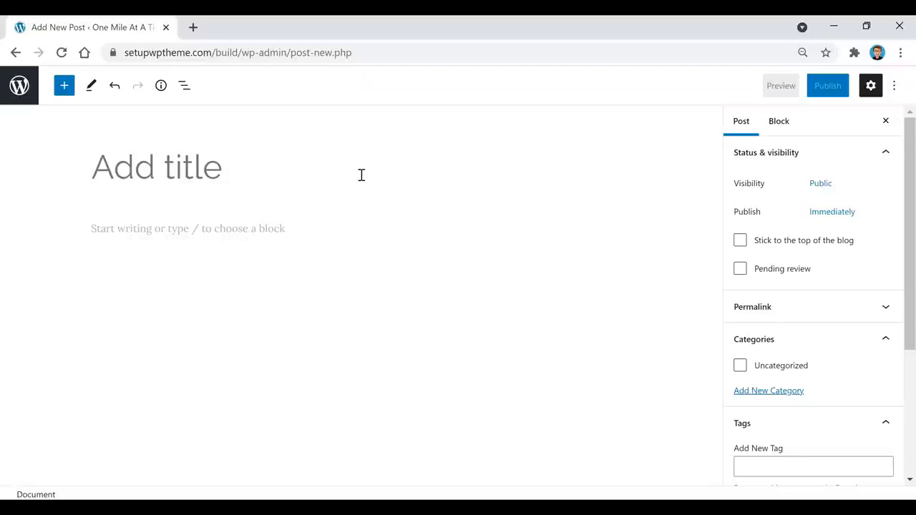
Paste 'My Top 5 Favorite National Parks' as the title and the #1–#5 parks article as the body.
{"action": "type", "text": "My Top 5 Favorite National Parks"}
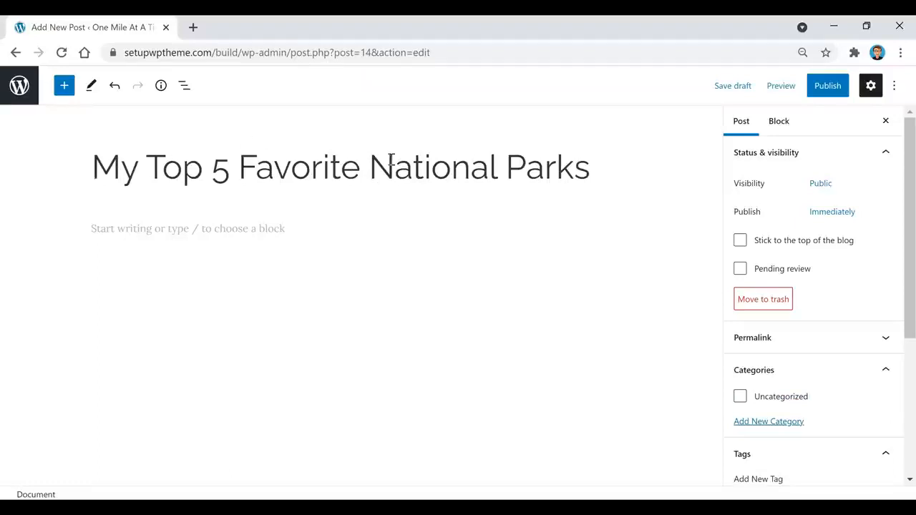
{"action": "left_click", "coordinate": [289, 233]}
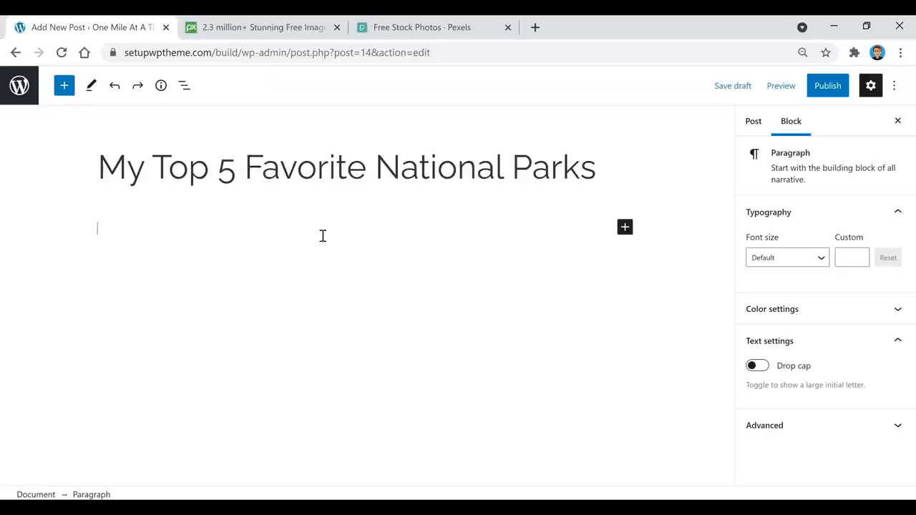
{"action": "key", "text": "ctrl+v"}
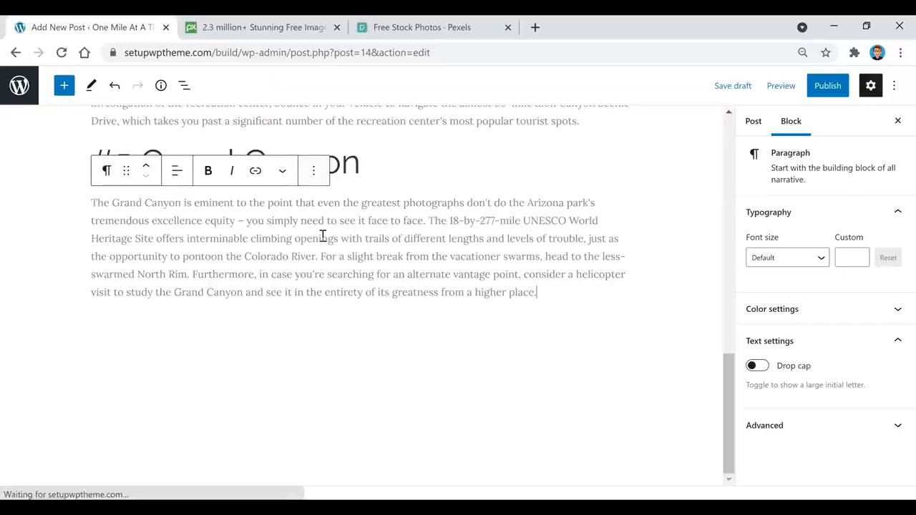
{"action": "scroll", "coordinate": [472, 310], "scroll_direction": "up", "scroll_amount": 3}
{"action": "scroll", "coordinate": [480, 309], "scroll_direction": "up", "scroll_amount": 12}
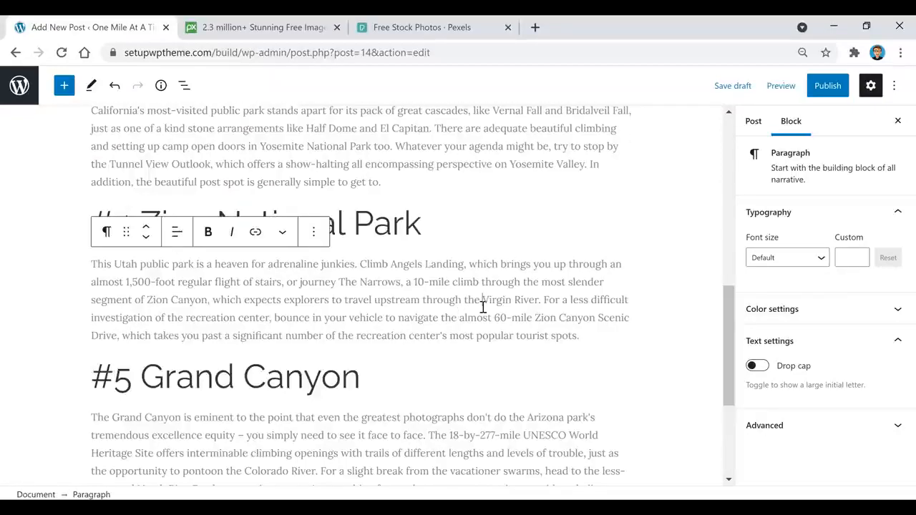
{"action": "scroll", "coordinate": [483, 313], "scroll_direction": "up", "scroll_amount": 1}
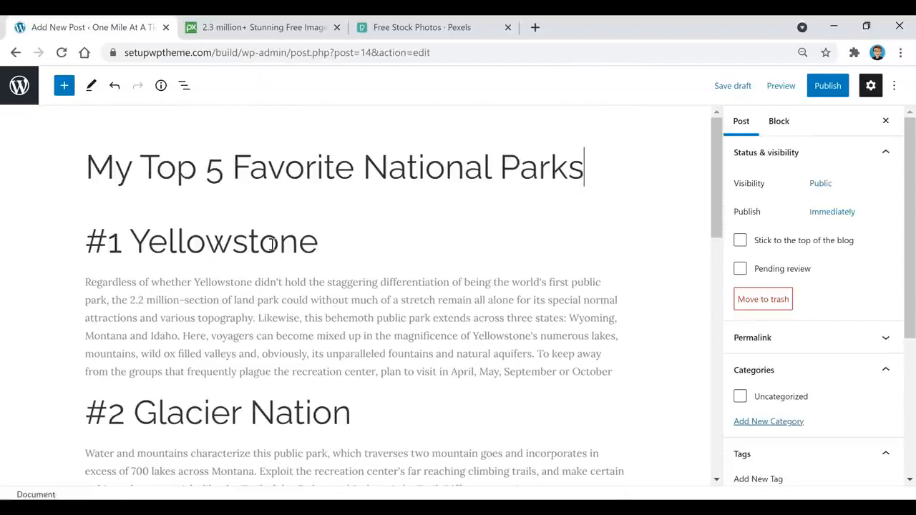
Make the #1 Yellowstone heading a bold level-3 heading.
{"action": "left_click", "coordinate": [178, 241]}
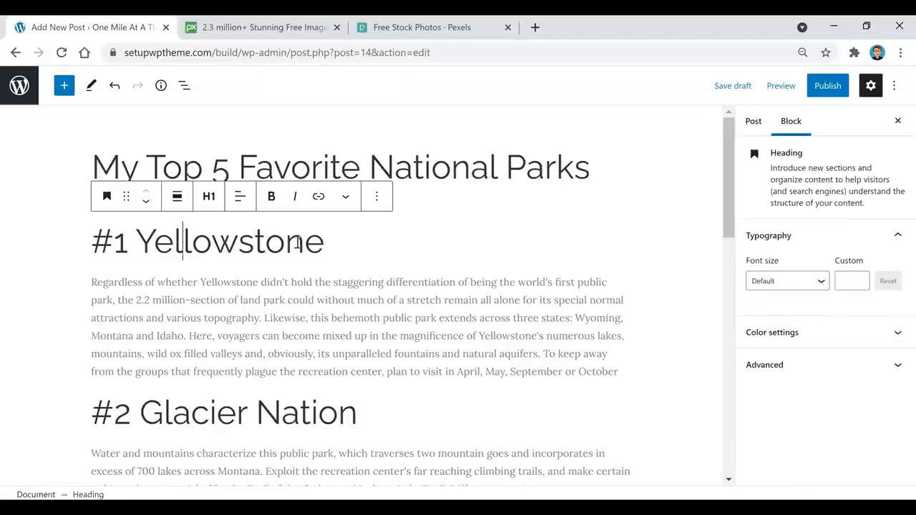
{"action": "triple_click", "coordinate": [232, 246]}
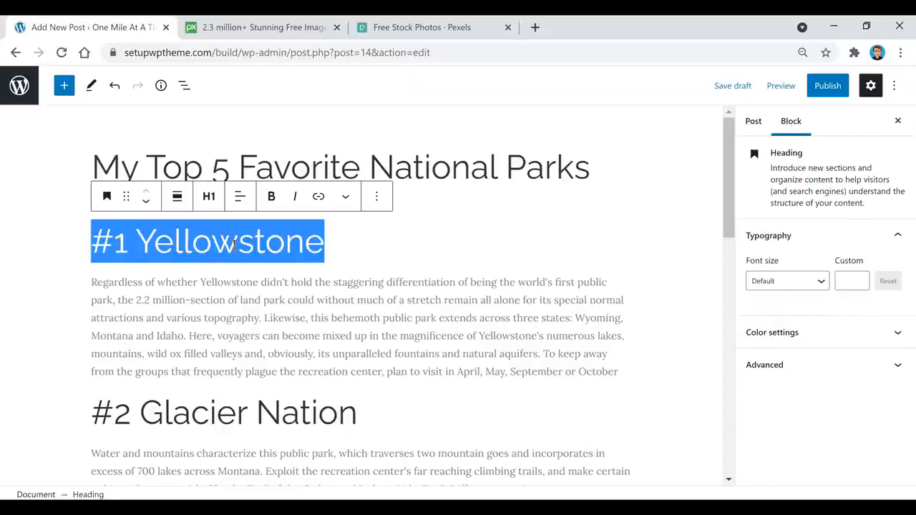
{"action": "left_click", "coordinate": [208, 196]}
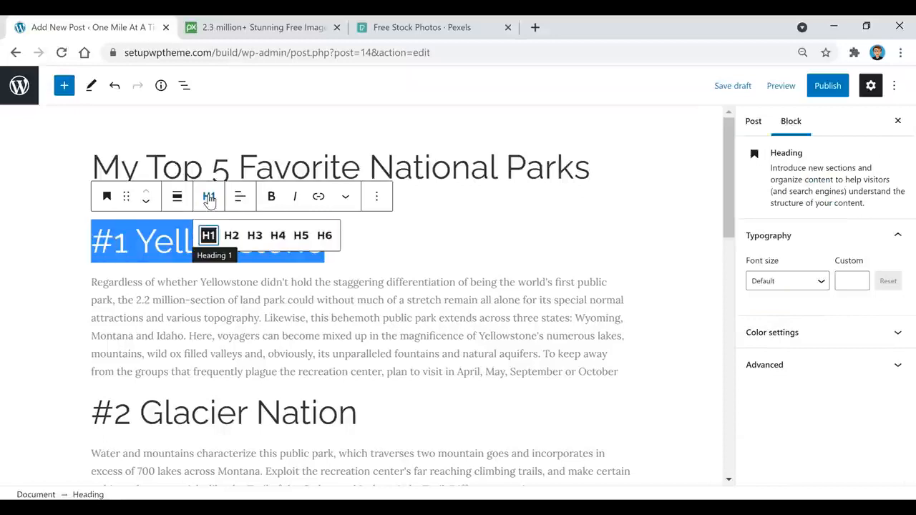
{"action": "left_click", "coordinate": [255, 234]}
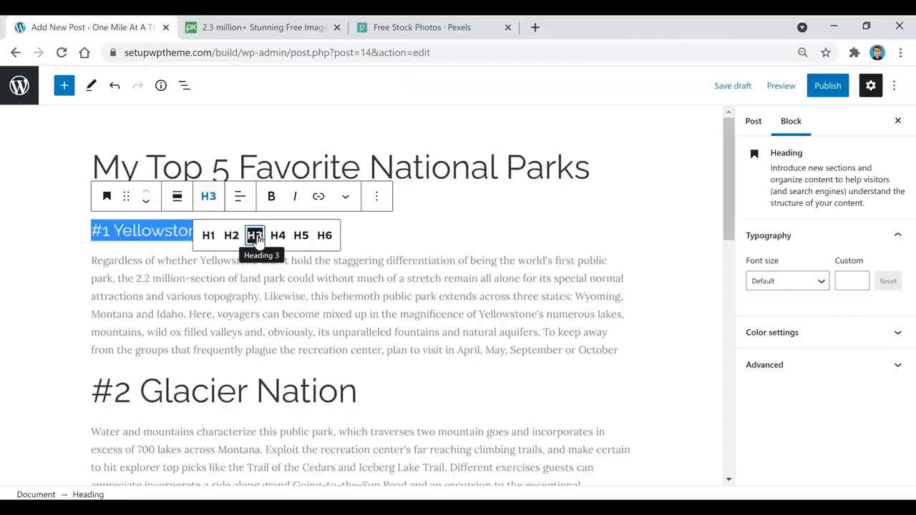
{"action": "key", "text": "BackSpace"}
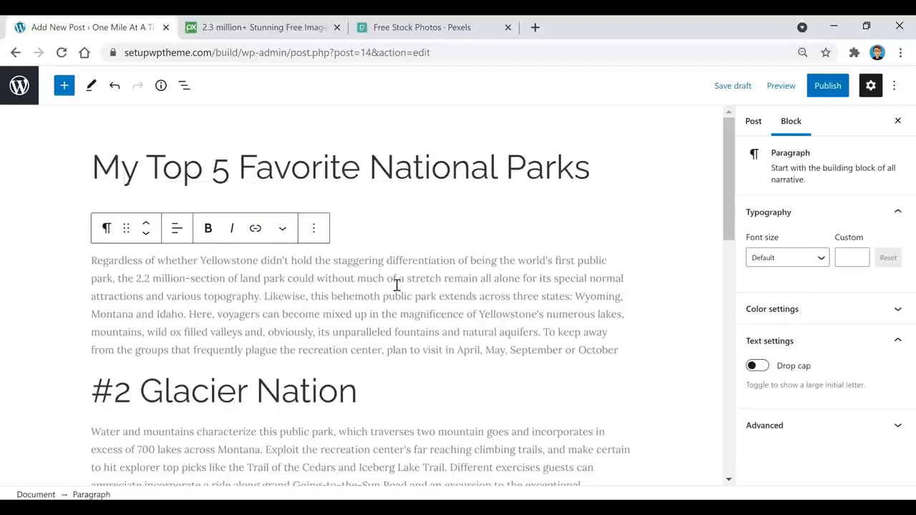
{"action": "key", "text": "ctrl+z"}
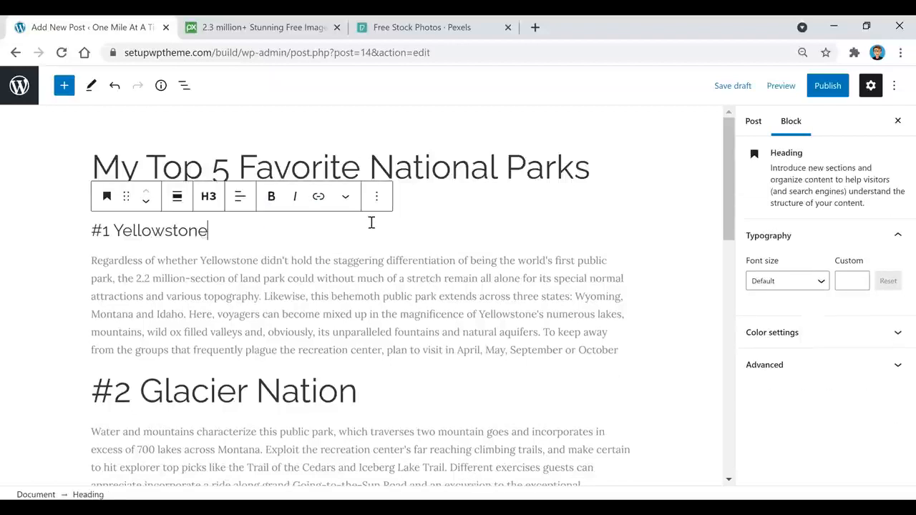
{"action": "triple_click", "coordinate": [159, 231]}
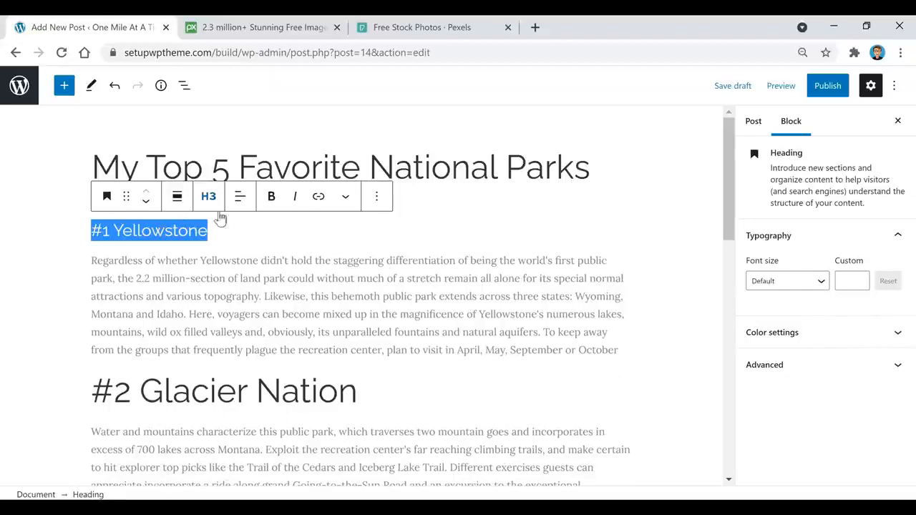
{"action": "left_click", "coordinate": [274, 199]}
{"action": "left_click", "coordinate": [276, 290]}
{"action": "scroll", "coordinate": [275, 290], "scroll_direction": "down", "scroll_amount": 2}
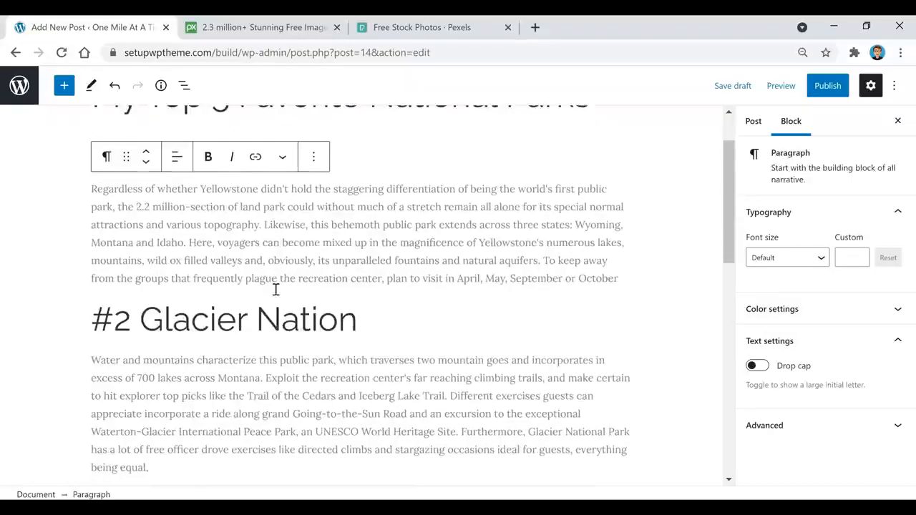
Format the #2 Glacier Nation heading as a bold H3 as well.
{"action": "triple_click", "coordinate": [259, 248]}
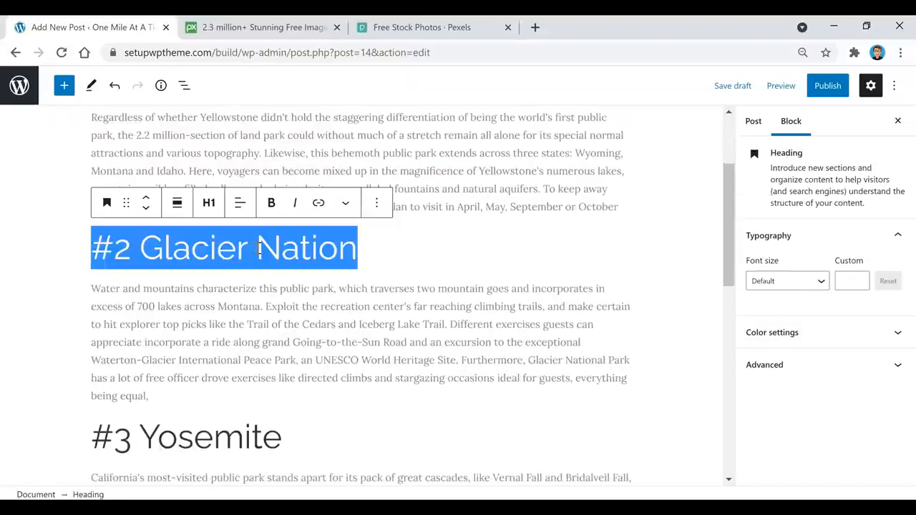
{"action": "left_click", "coordinate": [215, 204]}
{"action": "left_click", "coordinate": [255, 242]}
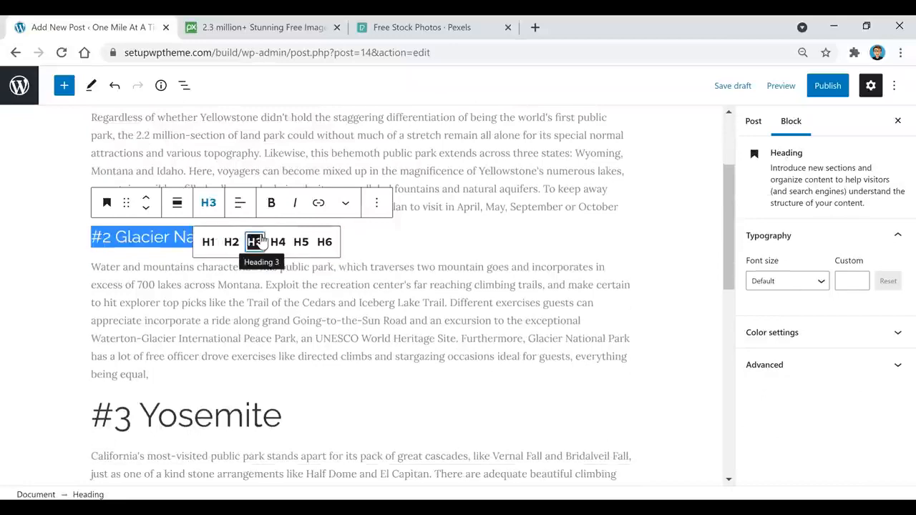
{"action": "left_click", "coordinate": [272, 206]}
{"action": "left_click", "coordinate": [271, 204]}
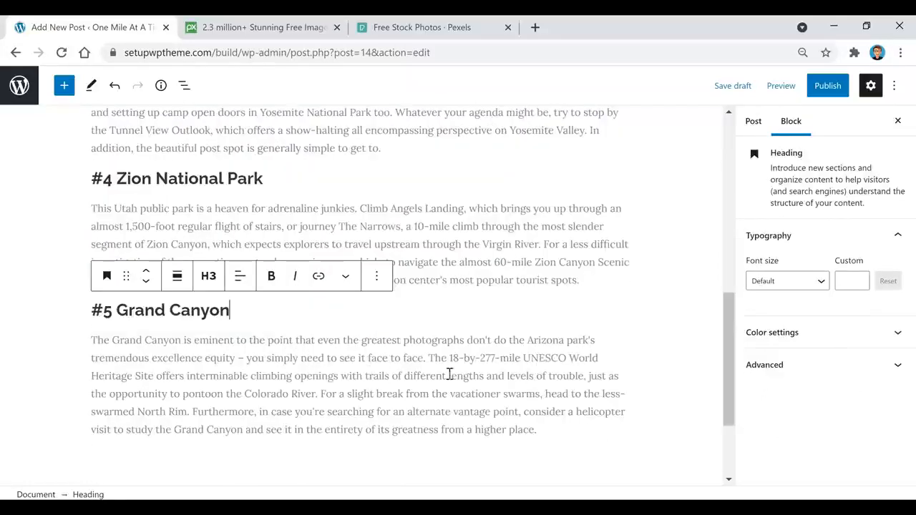
Insert a new empty paragraph block right after the #1 Yellowstone heading.
{"action": "scroll", "coordinate": [448, 375], "scroll_direction": "up", "scroll_amount": 4}
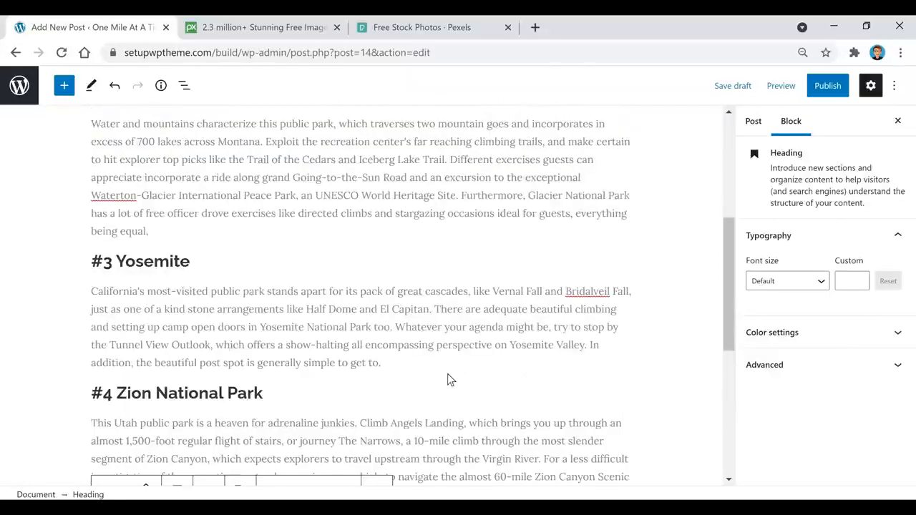
{"action": "scroll", "coordinate": [293, 313], "scroll_direction": "up", "scroll_amount": 4}
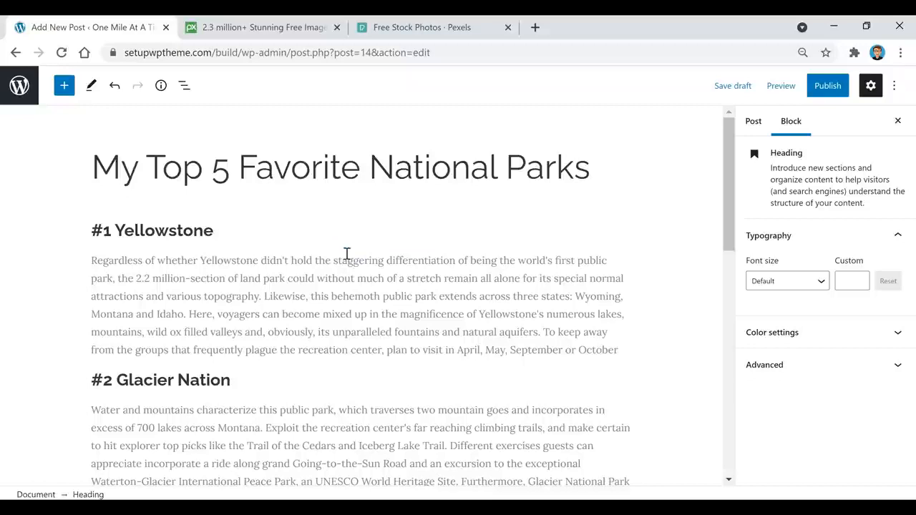
{"action": "left_click", "coordinate": [229, 229]}
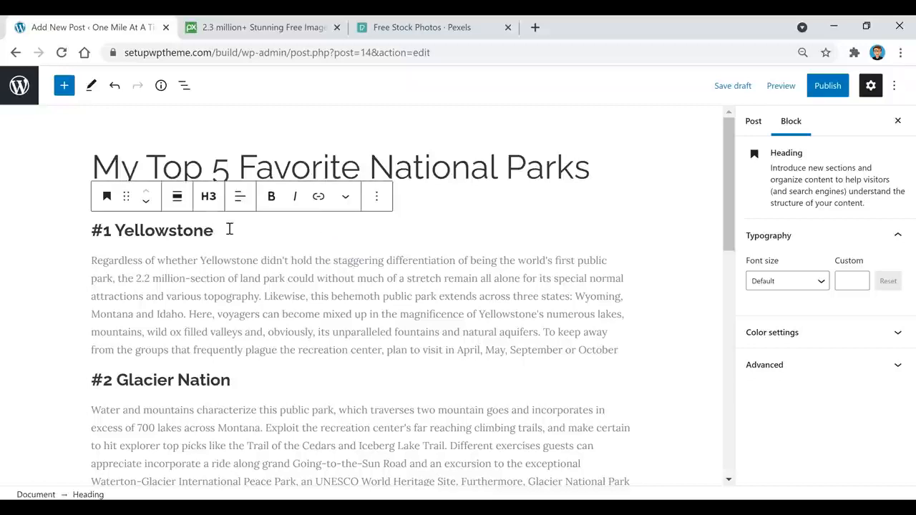
{"action": "key", "text": "Return"}
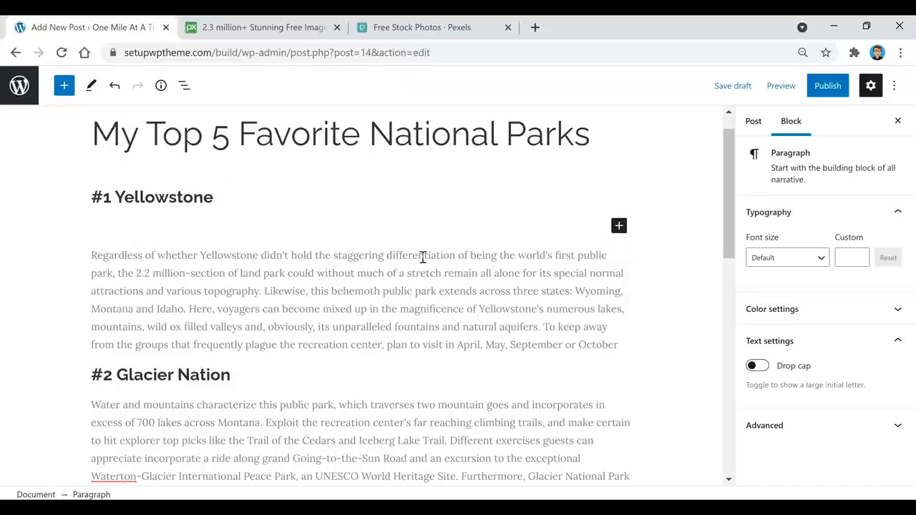
Turn the empty block under #1 Yellowstone into a Spacer with a 10-pixel height.
{"action": "mouse_move", "coordinate": [361, 244]}
{"action": "scroll", "coordinate": [347, 342], "scroll_direction": "down", "scroll_amount": 3}
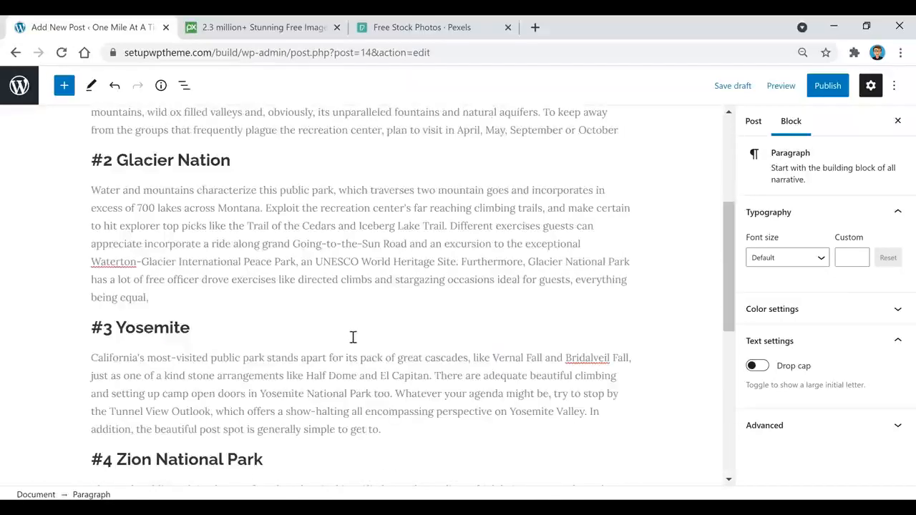
{"action": "scroll", "coordinate": [444, 323], "scroll_direction": "up", "scroll_amount": 3}
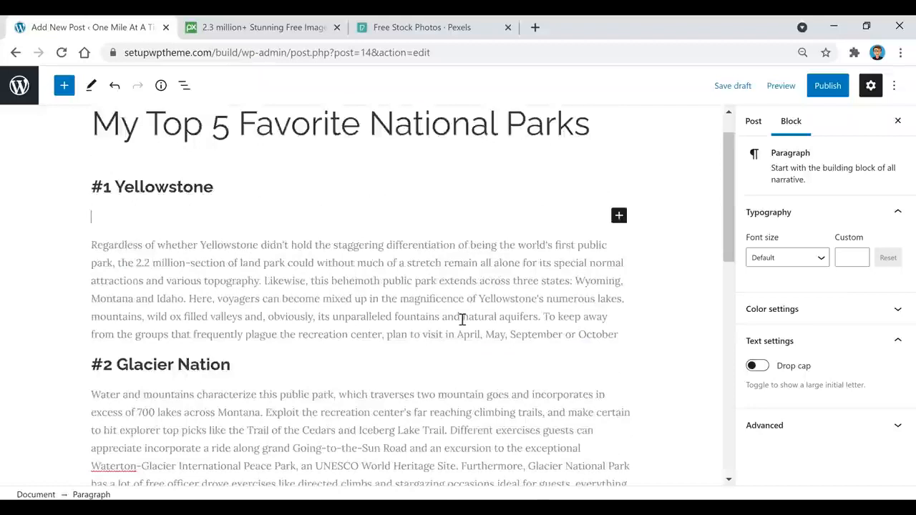
{"action": "scroll", "coordinate": [462, 320], "scroll_direction": "up", "scroll_amount": 1}
{"action": "left_click", "coordinate": [620, 264]}
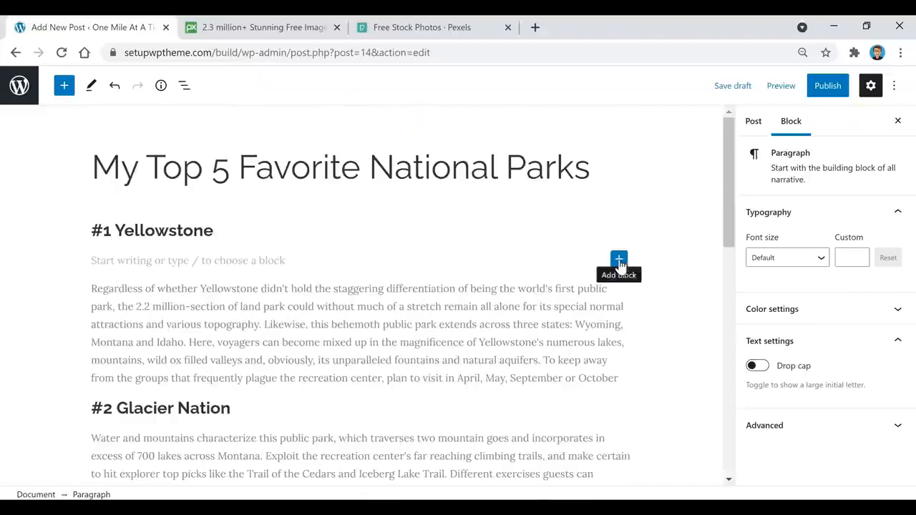
{"action": "left_click", "coordinate": [619, 261]}
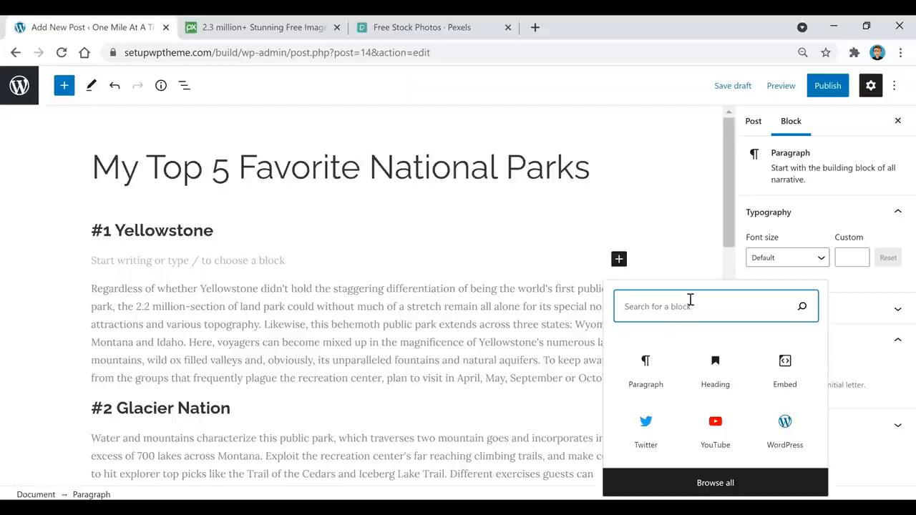
{"action": "type", "text": "spacer"}
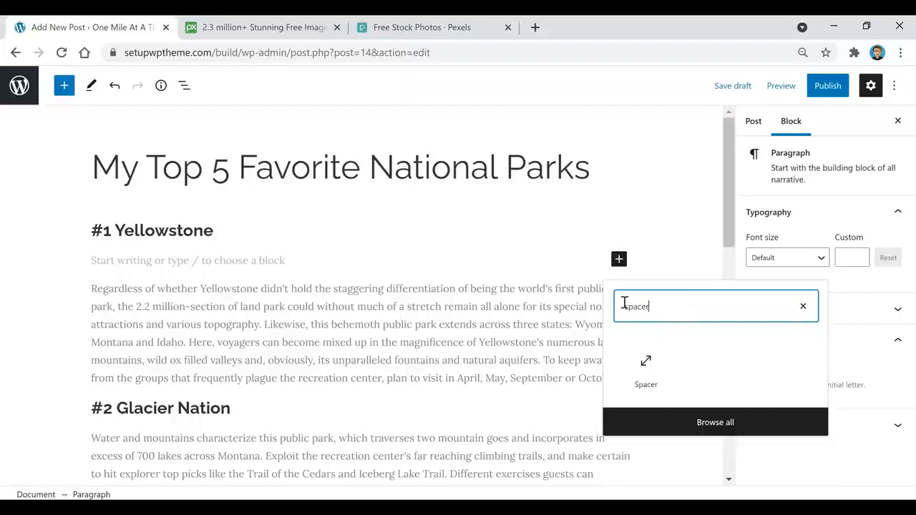
{"action": "left_click", "coordinate": [646, 368]}
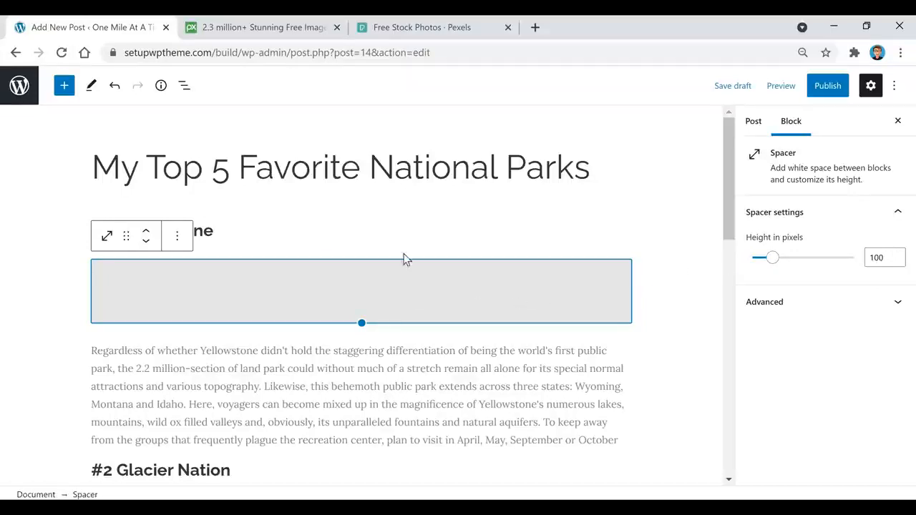
{"action": "double_click", "coordinate": [883, 261]}
{"action": "type", "text": "9"}
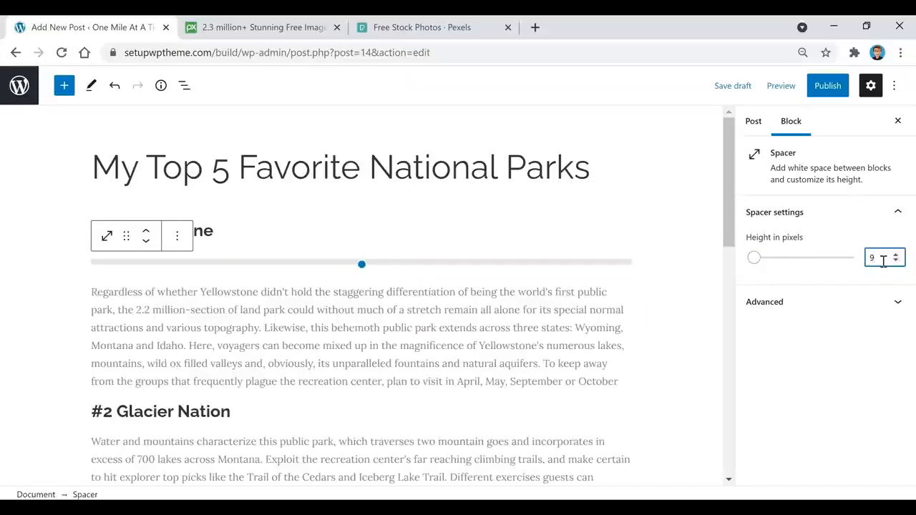
{"action": "left_click", "coordinate": [895, 254]}
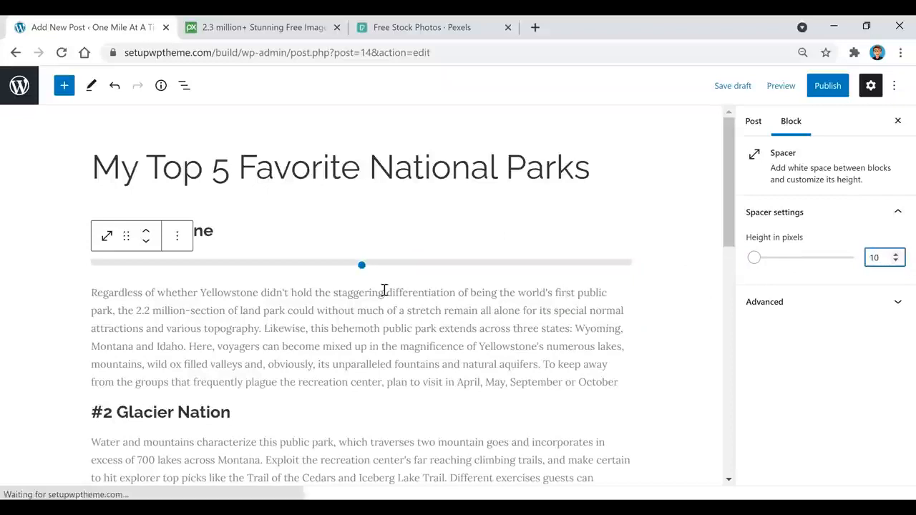
{"action": "left_click", "coordinate": [361, 299]}
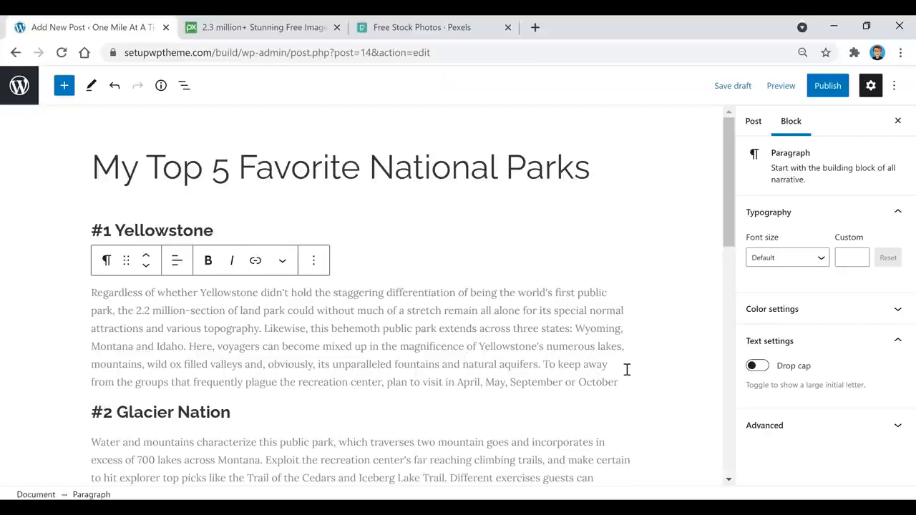
Add a 25-pixel Spacer after the Yellowstone paragraph.
{"action": "key", "text": "Return"}
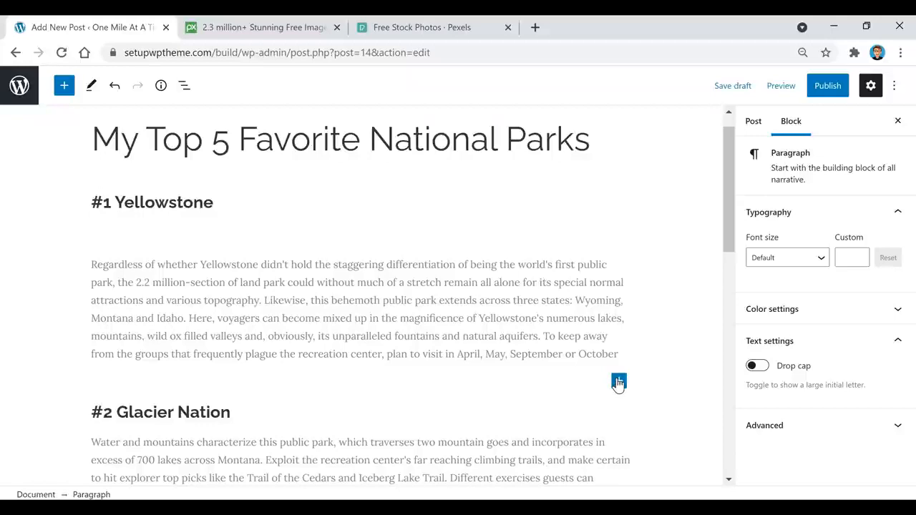
{"action": "left_click", "coordinate": [618, 382]}
{"action": "left_click", "coordinate": [798, 238]}
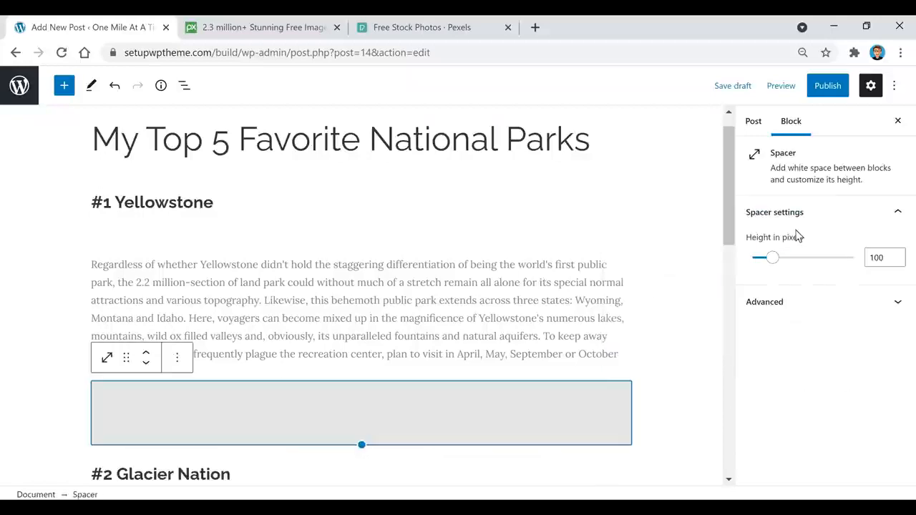
{"action": "left_click", "coordinate": [887, 257]}
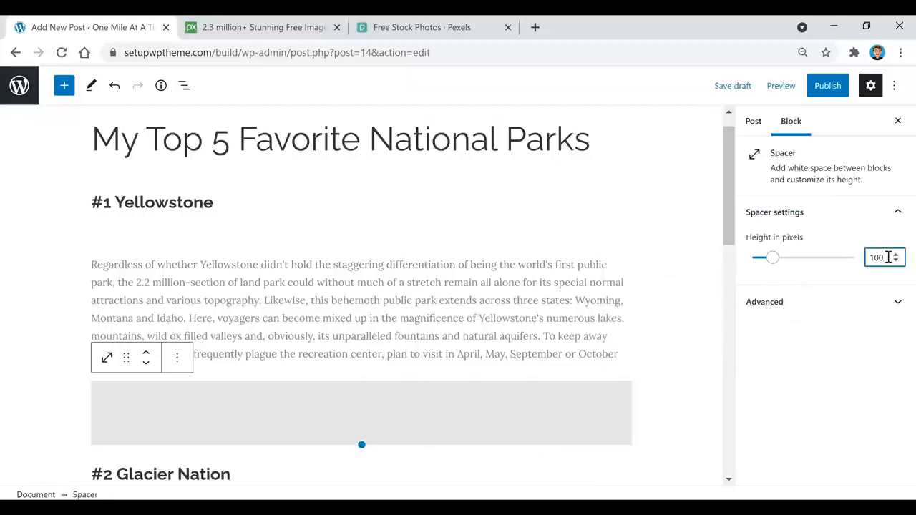
{"action": "double_click", "coordinate": [887, 257]}
{"action": "type", "text": "25"}
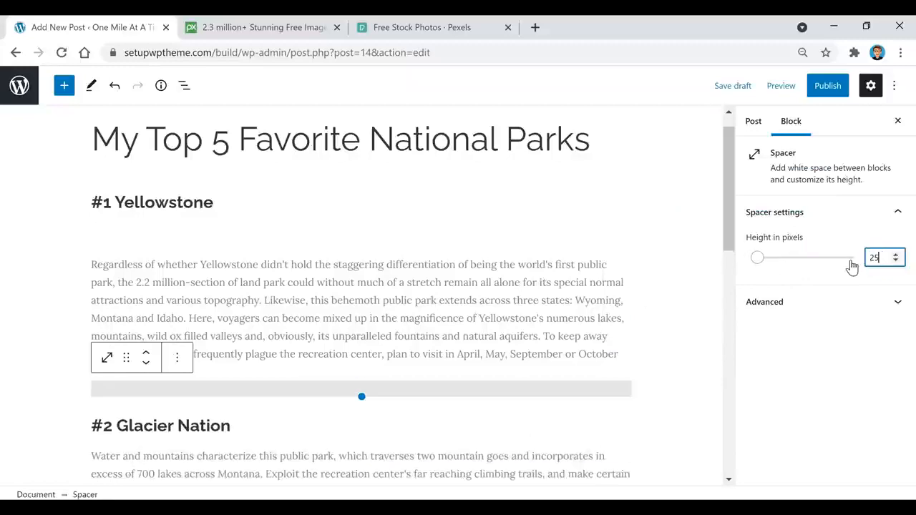
{"action": "left_click", "coordinate": [476, 280]}
{"action": "scroll", "coordinate": [476, 279], "scroll_direction": "down", "scroll_amount": 3}
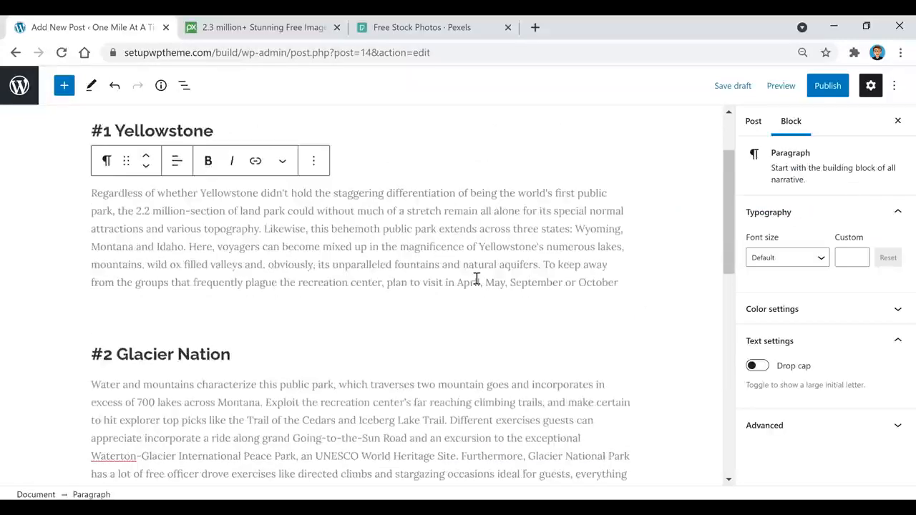
{"action": "scroll", "coordinate": [476, 279], "scroll_direction": "up", "scroll_amount": 3}
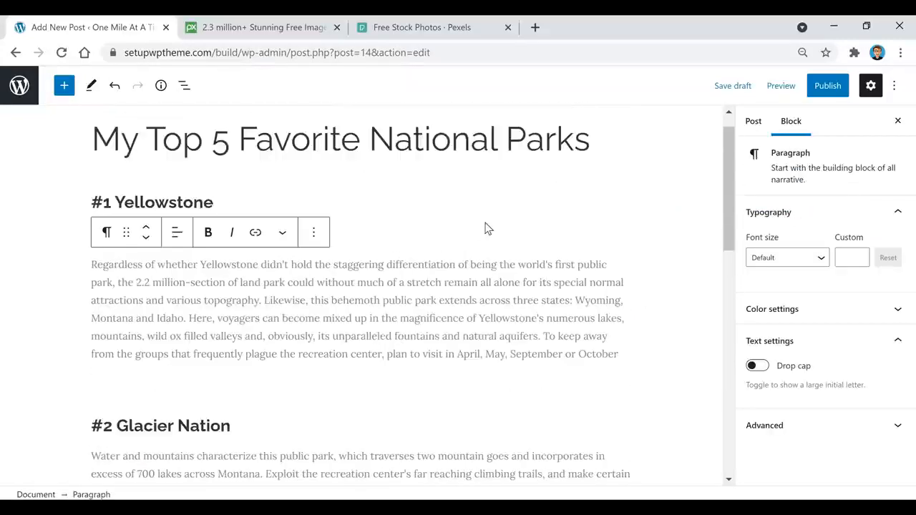
{"action": "scroll", "coordinate": [401, 351], "scroll_direction": "down", "scroll_amount": 2}
Add a 10-pixel Spacer under the #2 Glacier Nation heading.
{"action": "left_click", "coordinate": [259, 282]}
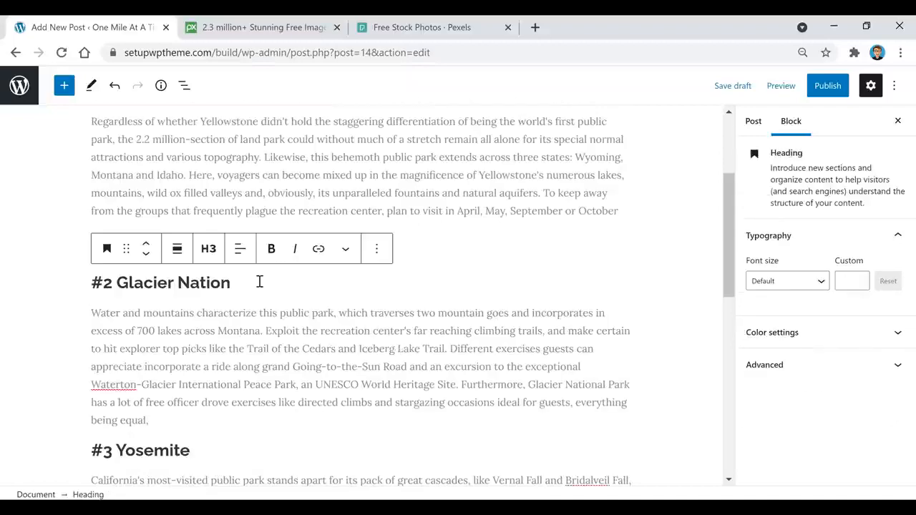
{"action": "key", "text": "Return"}
{"action": "left_click", "coordinate": [619, 278]}
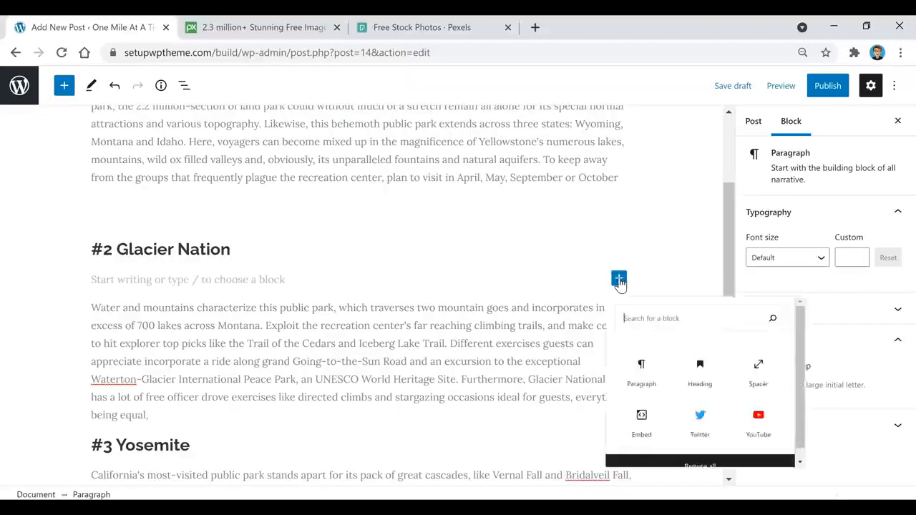
{"action": "left_click", "coordinate": [766, 389]}
{"action": "left_click", "coordinate": [887, 255]}
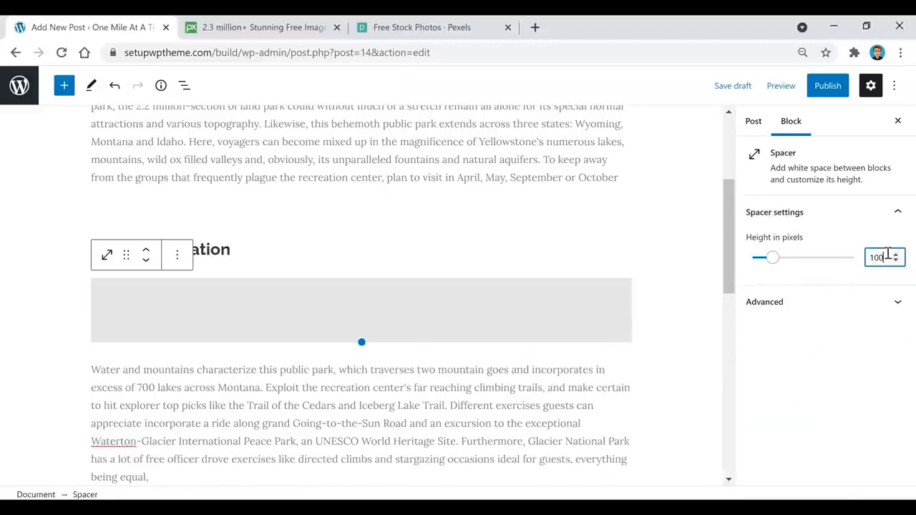
{"action": "key", "text": "BackSpace"}
{"action": "scroll", "coordinate": [479, 307], "scroll_direction": "down", "scroll_amount": 2}
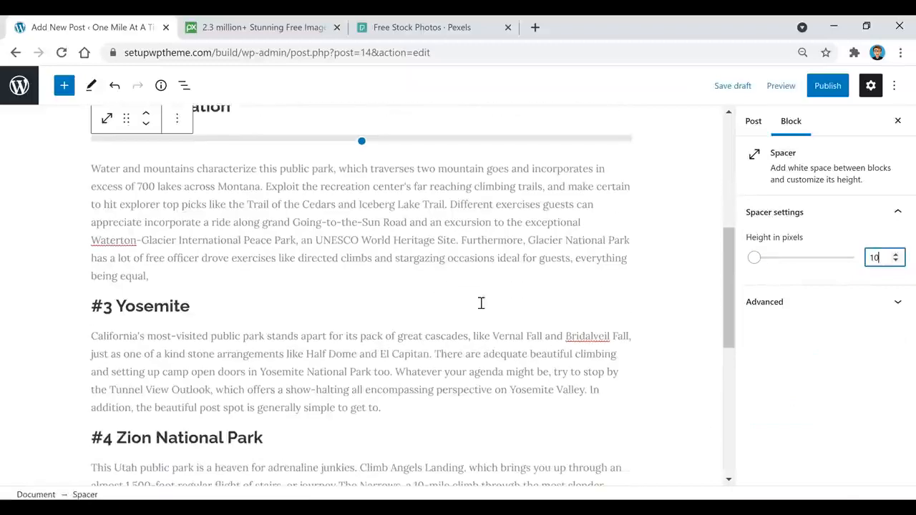
Add a 25-pixel Spacer after the Glacier Nation paragraph.
{"action": "left_click", "coordinate": [208, 275]}
{"action": "key", "text": "Return"}
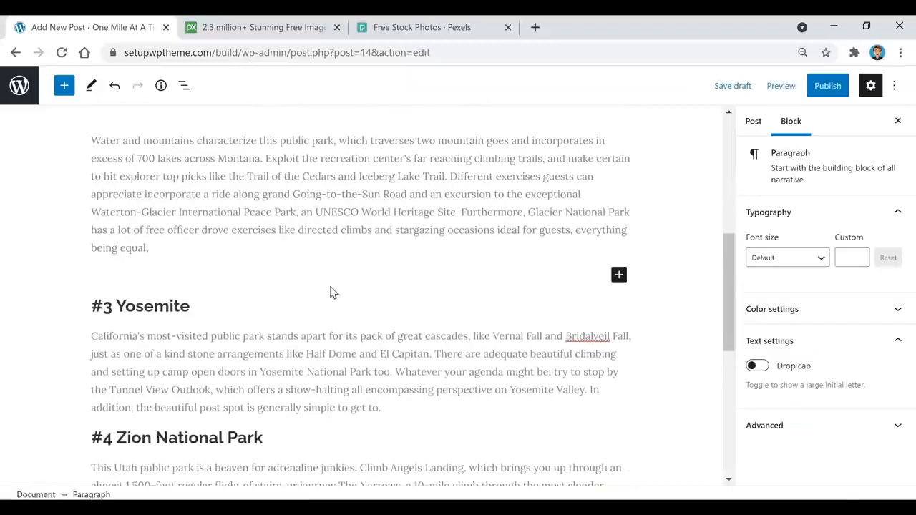
{"action": "left_click", "coordinate": [618, 275]}
{"action": "double_click", "coordinate": [875, 257]}
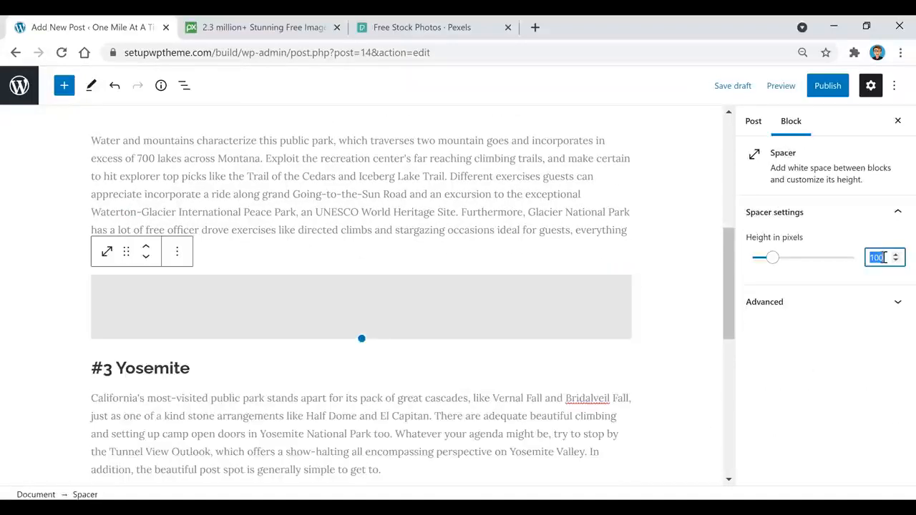
{"action": "type", "text": "25"}
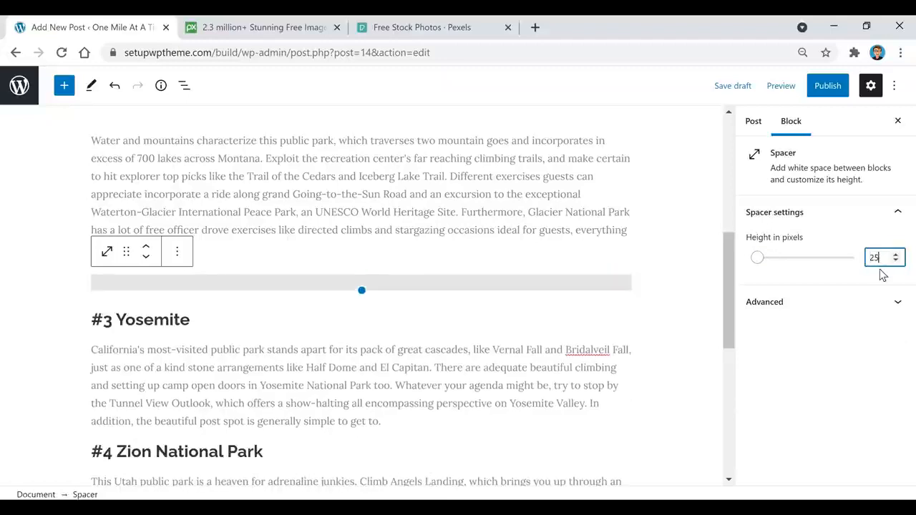
{"action": "left_click", "coordinate": [507, 213]}
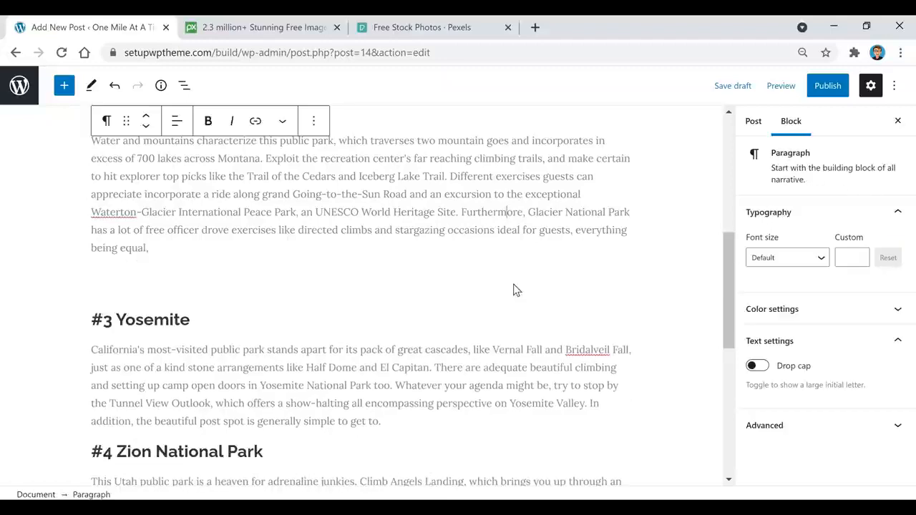
{"action": "scroll", "coordinate": [353, 294], "scroll_direction": "down", "scroll_amount": 6}
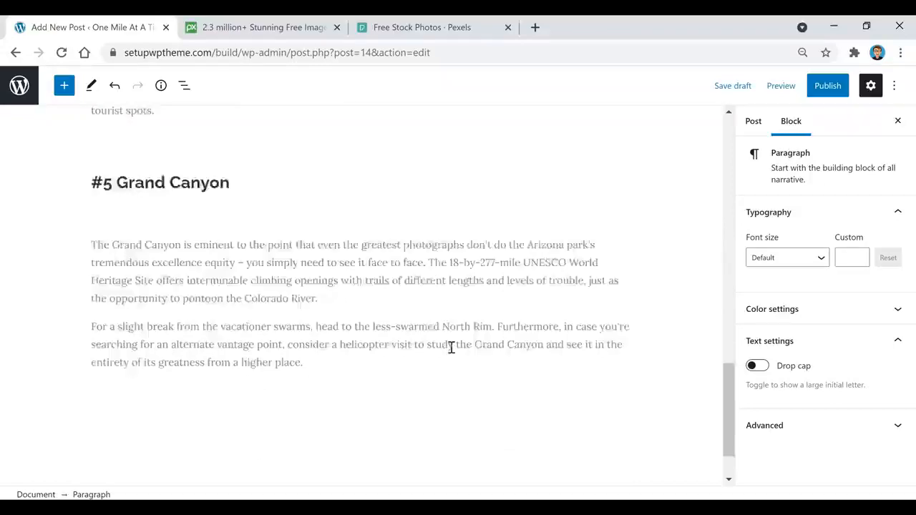
{"action": "scroll", "coordinate": [450, 347], "scroll_direction": "up", "scroll_amount": 13}
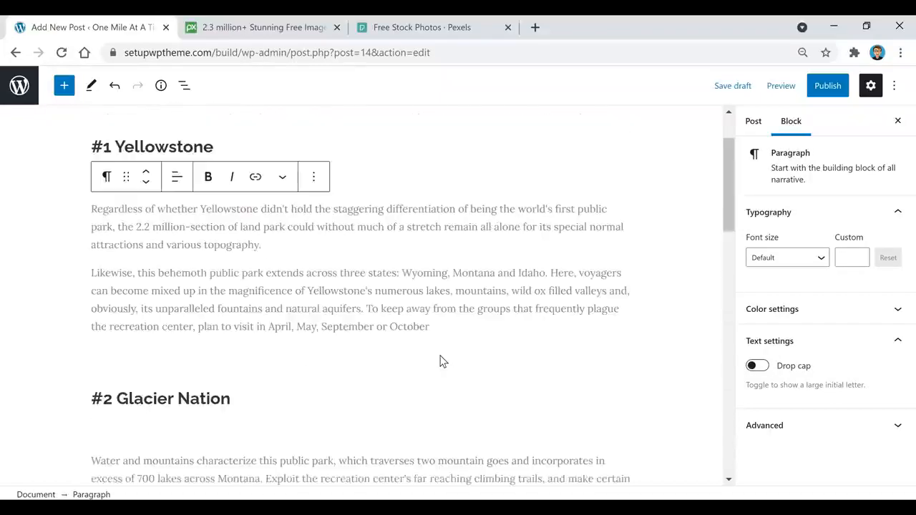
{"action": "scroll", "coordinate": [443, 362], "scroll_direction": "up", "scroll_amount": 2}
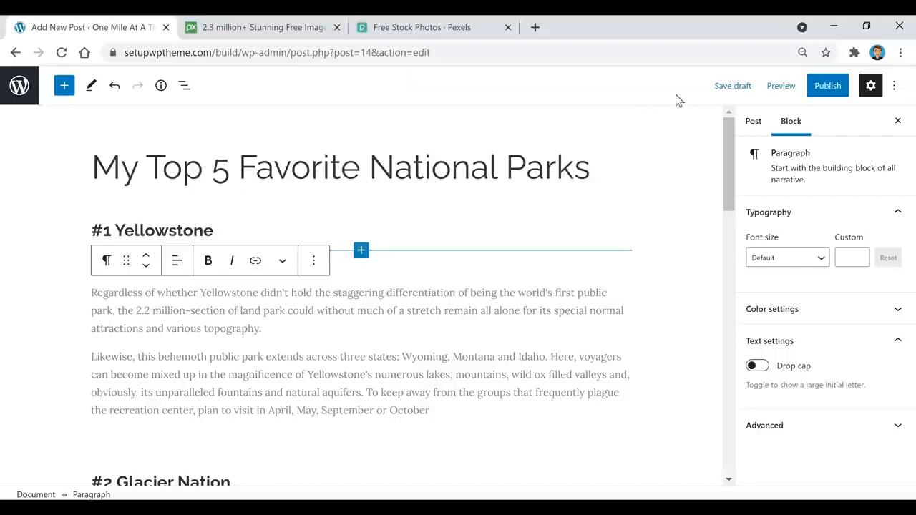
Save the national parks post as a draft and switch to the Pixabay homepage.
{"action": "left_click", "coordinate": [737, 89]}
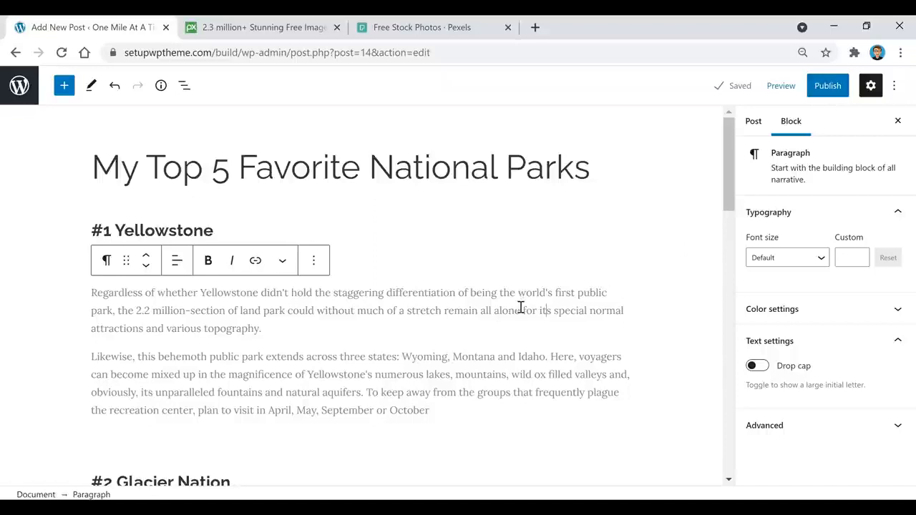
{"action": "left_click", "coordinate": [274, 32]}
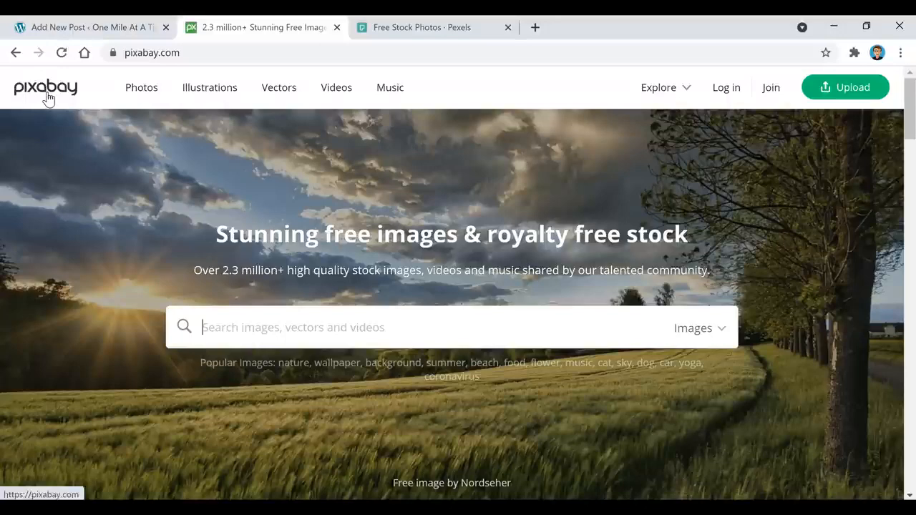
Browse the Pexels free stock photo homepage, then go back to the Add New Post editor.
{"action": "left_click", "coordinate": [423, 29]}
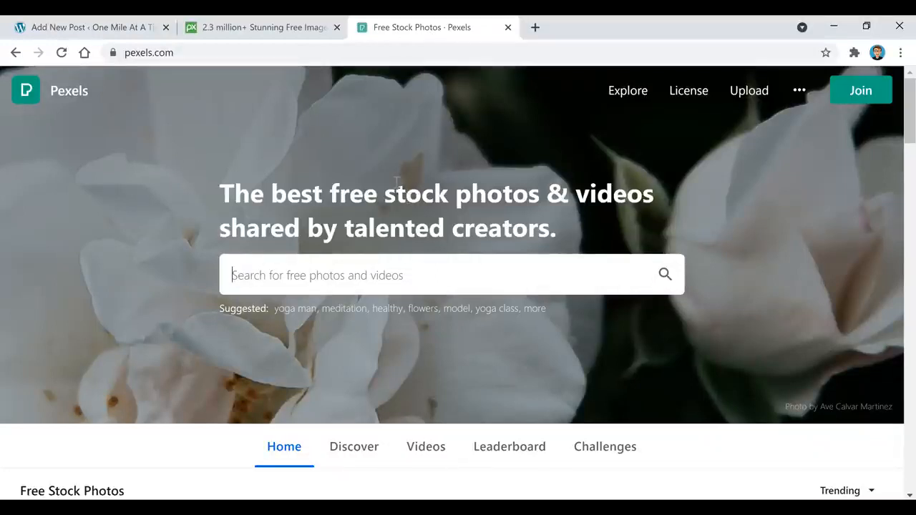
{"action": "left_click", "coordinate": [116, 32]}
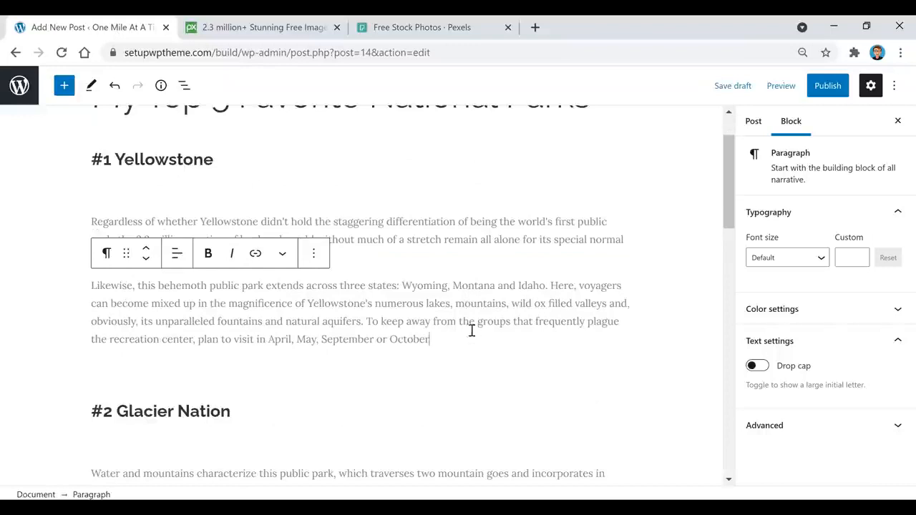
Insert an empty Image block below the #1 Yellowstone paragraph ending in 'October'.
{"action": "key", "text": "Return"}
{"action": "left_click", "coordinate": [617, 337]}
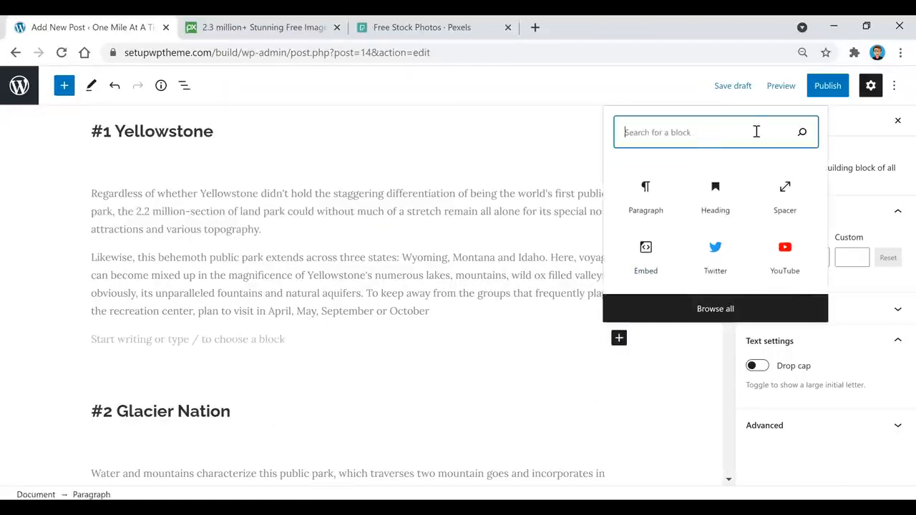
{"action": "type", "text": "image"}
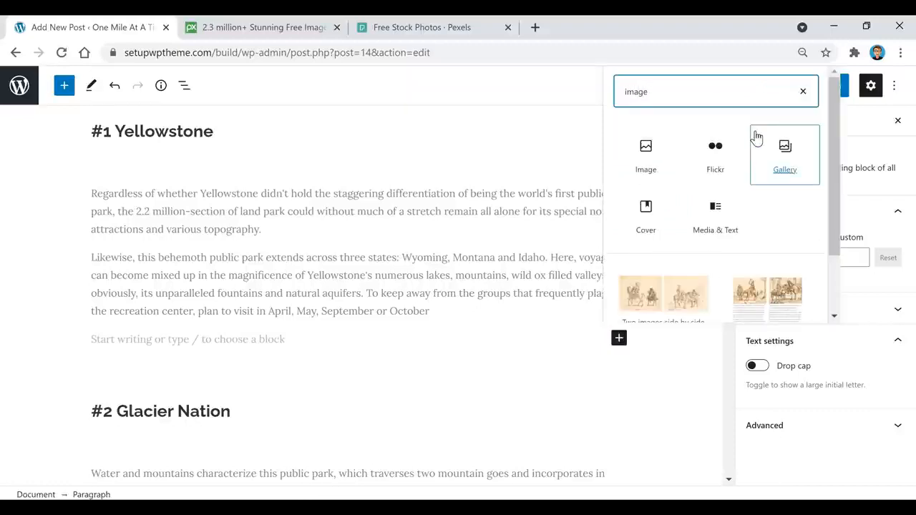
{"action": "left_click", "coordinate": [646, 150]}
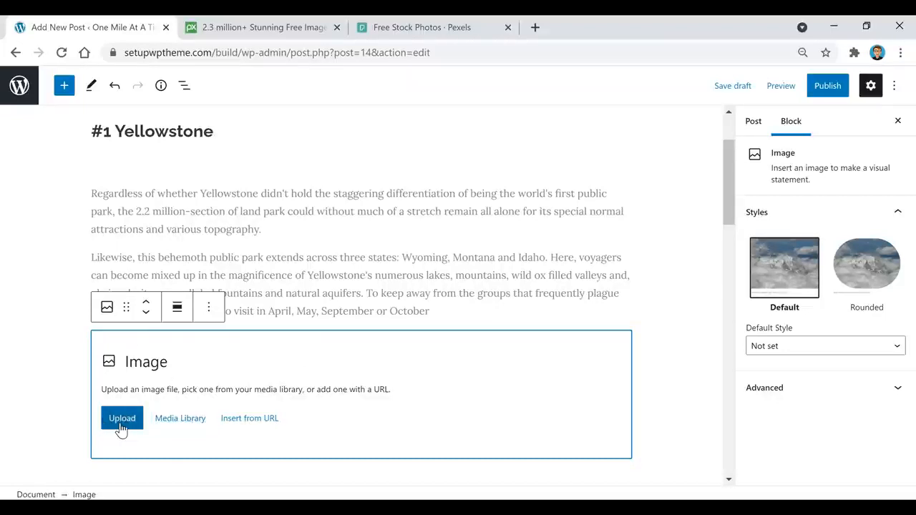
Open the WordPress dashboard in a new tab and go to the Media Library.
{"action": "right_click", "coordinate": [20, 82]}
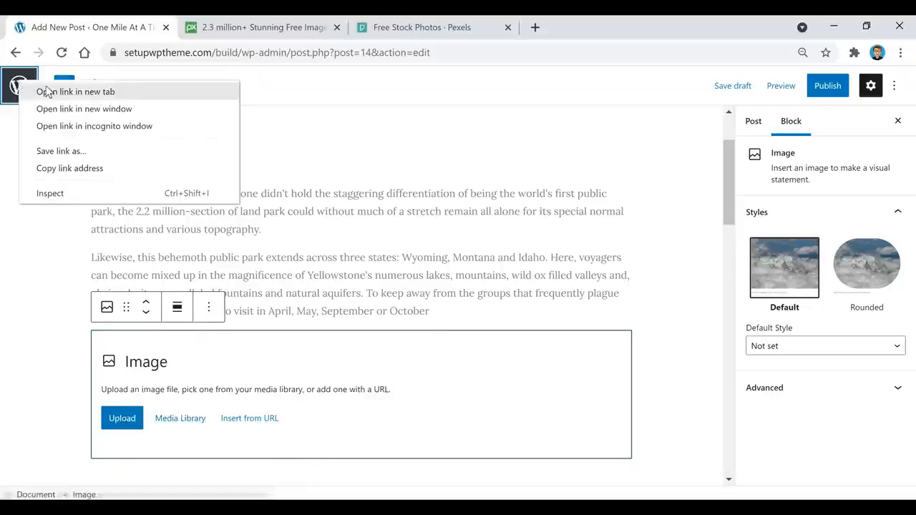
{"action": "left_click", "coordinate": [46, 91]}
{"action": "left_click", "coordinate": [245, 28]}
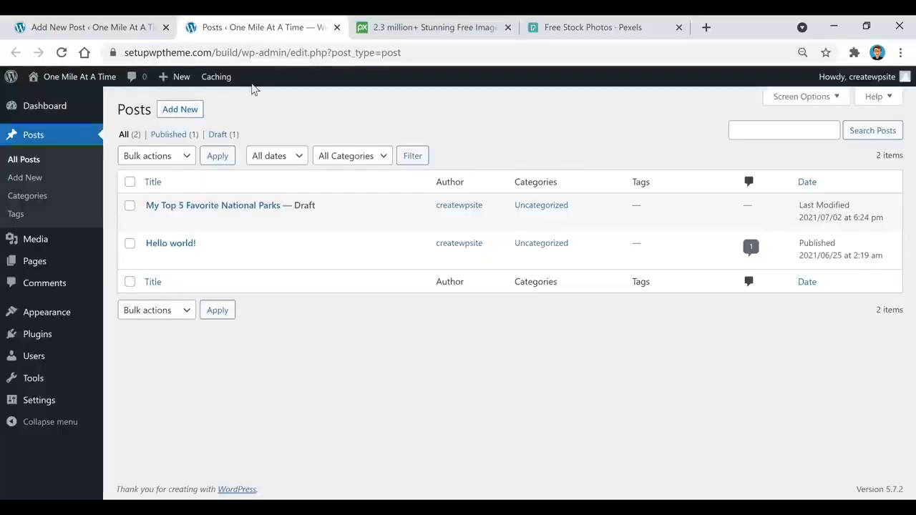
{"action": "mouse_move", "coordinate": [46, 245]}
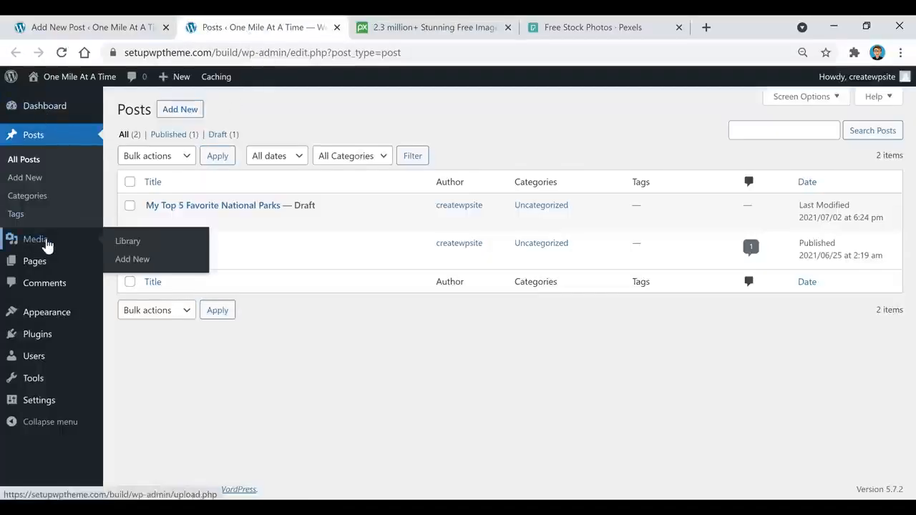
{"action": "left_click", "coordinate": [128, 246]}
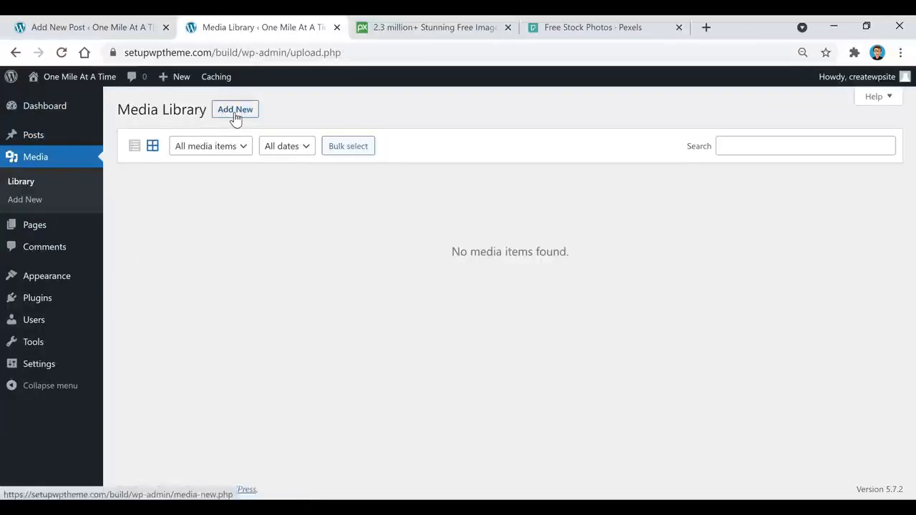
Upload all five national park photos via Add New, then return to the post editor.
{"action": "left_click", "coordinate": [236, 113]}
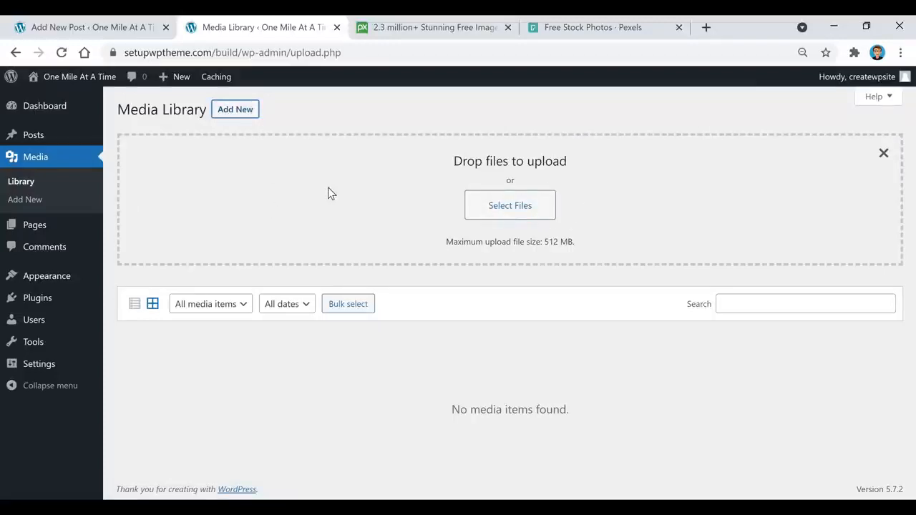
{"action": "left_click", "coordinate": [502, 205]}
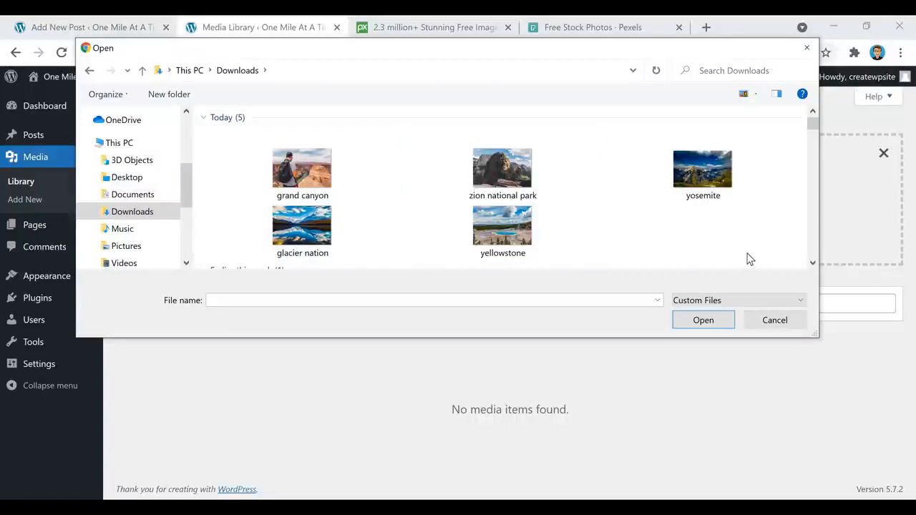
{"action": "left_click_drag", "start_coordinate": [773, 261], "coordinate": [273, 171]}
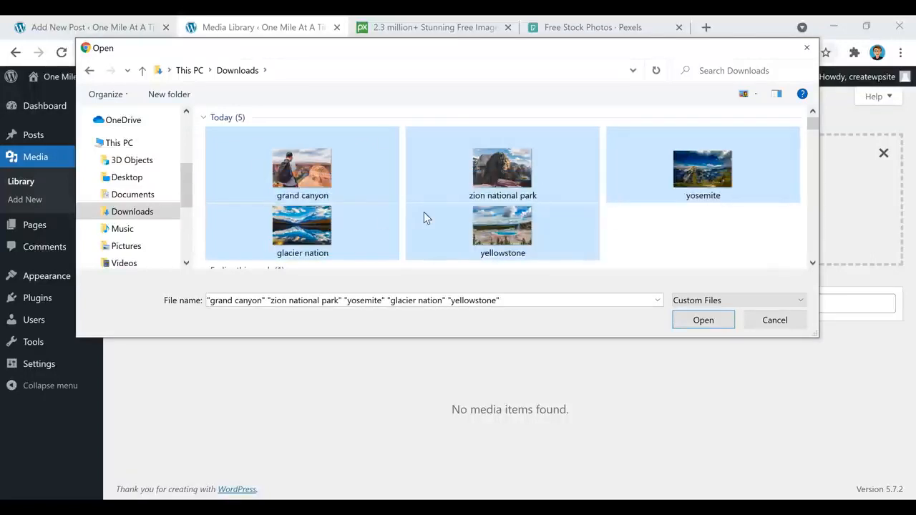
{"action": "left_click", "coordinate": [705, 327]}
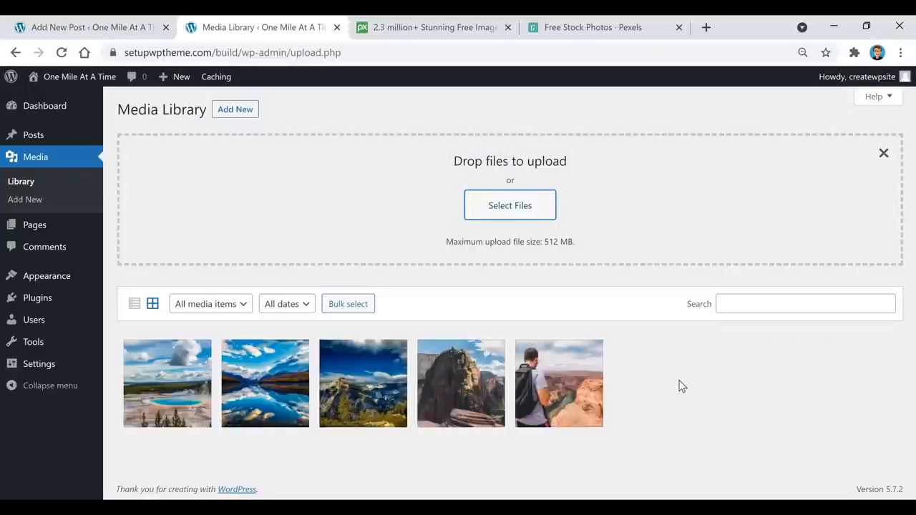
{"action": "left_click", "coordinate": [118, 31]}
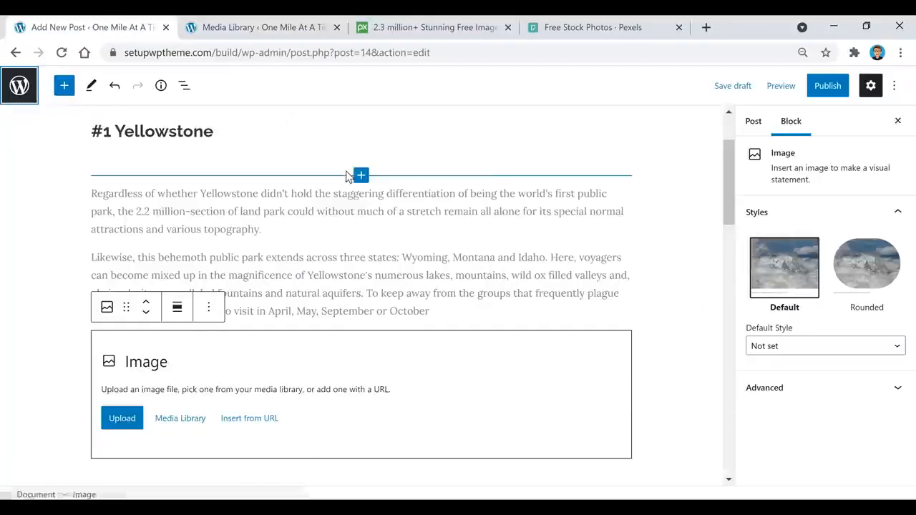
Save the draft, reload the editor, and pick yosemite.jpg from the Media Library for the Image block.
{"action": "left_click", "coordinate": [737, 87]}
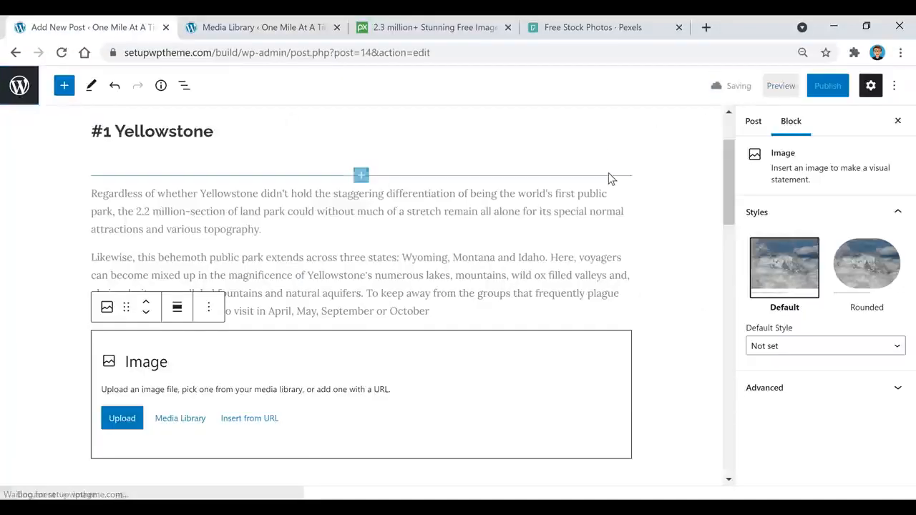
{"action": "left_click", "coordinate": [63, 53]}
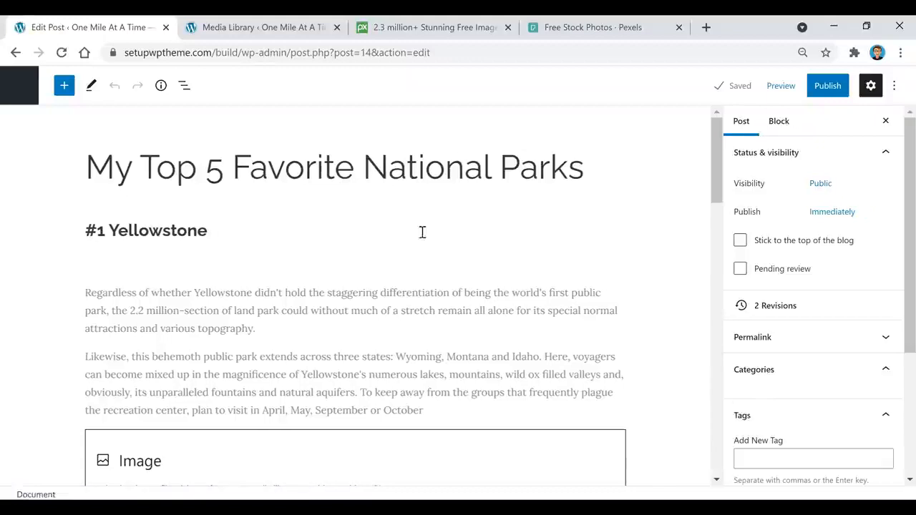
{"action": "scroll", "coordinate": [430, 222], "scroll_direction": "down", "scroll_amount": 2}
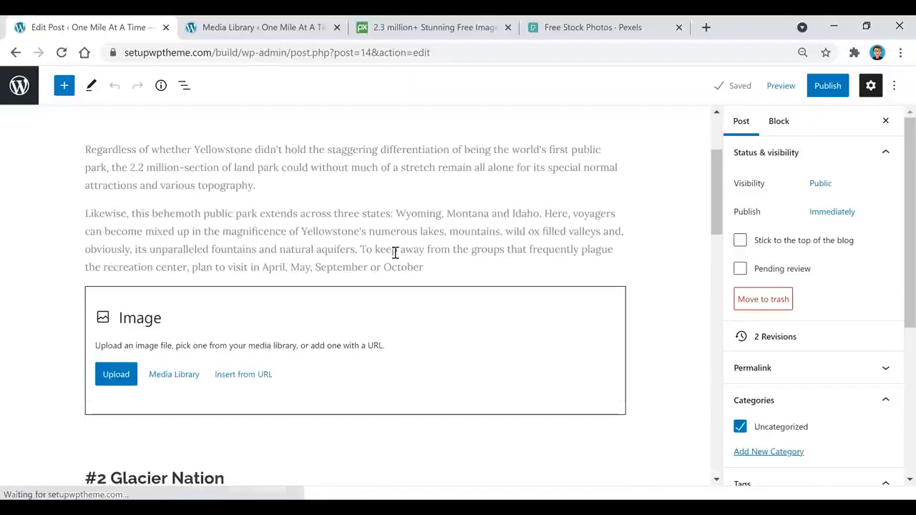
{"action": "left_click", "coordinate": [182, 384]}
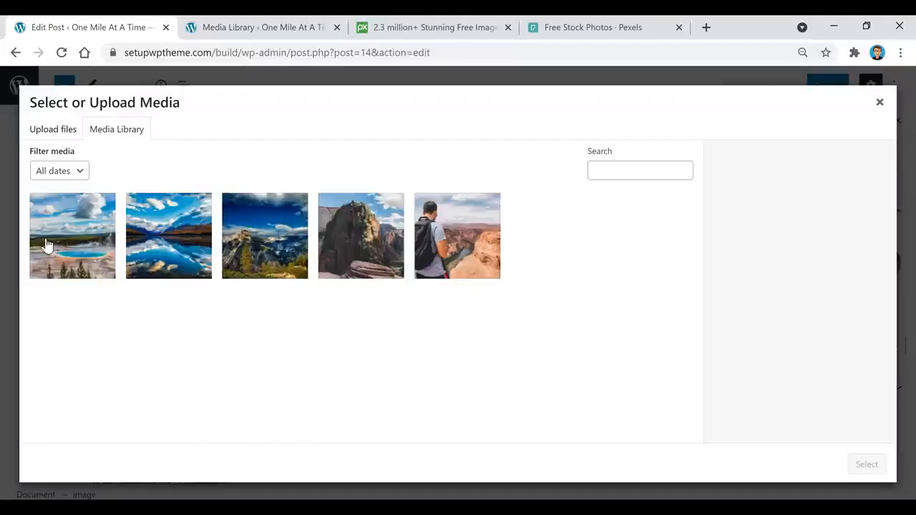
{"action": "left_click", "coordinate": [272, 260]}
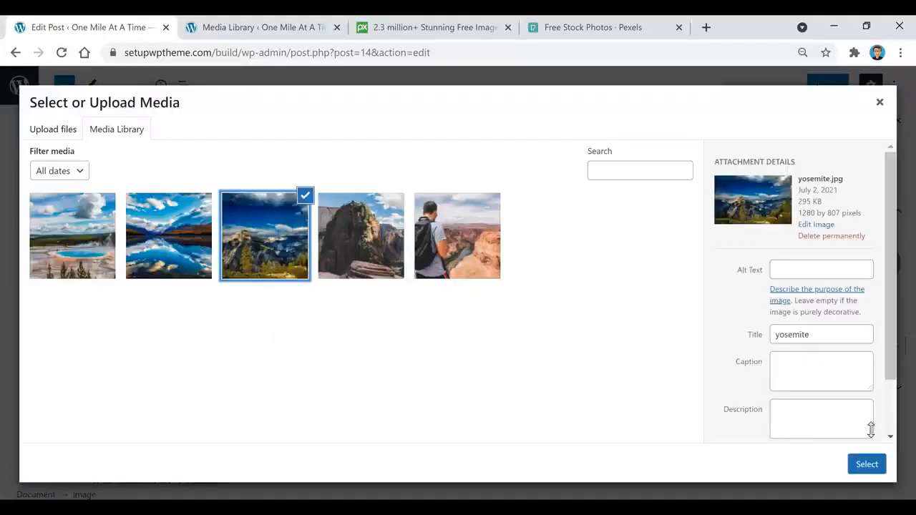
{"action": "left_click", "coordinate": [866, 466]}
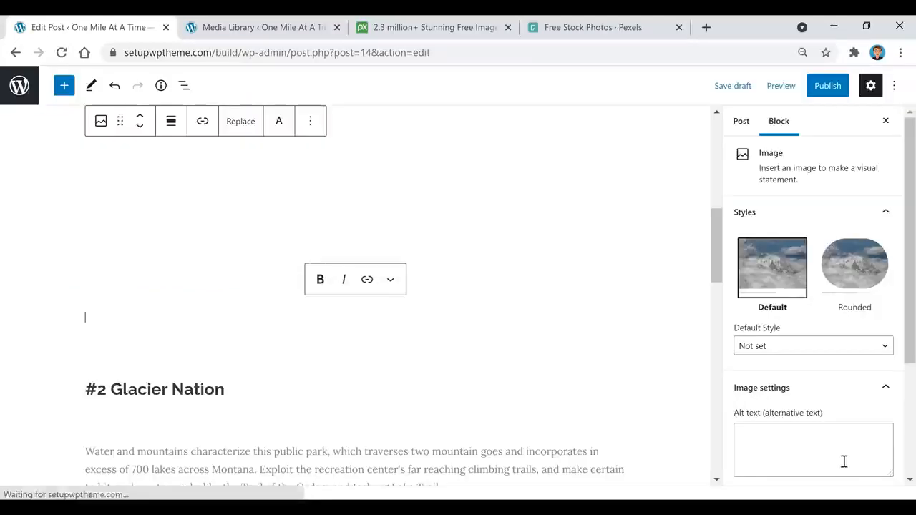
Try the image at 50%, 75% and 100% width, settling on 75%.
{"action": "scroll", "coordinate": [446, 375], "scroll_direction": "up", "scroll_amount": 3}
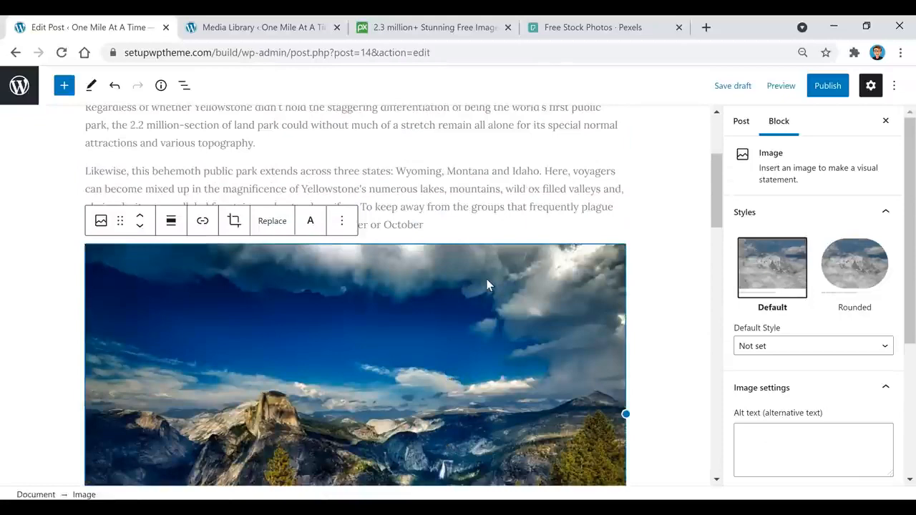
{"action": "scroll", "coordinate": [801, 188], "scroll_direction": "down", "scroll_amount": 3}
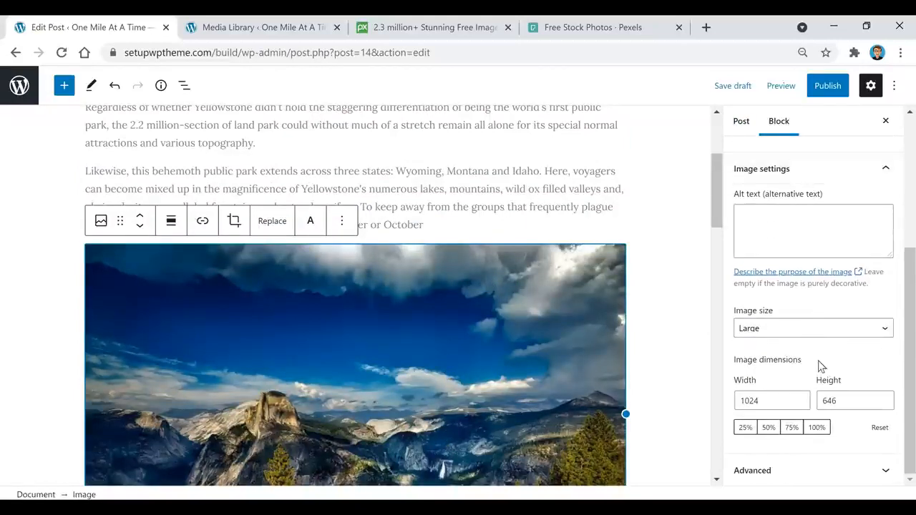
{"action": "left_click", "coordinate": [768, 431]}
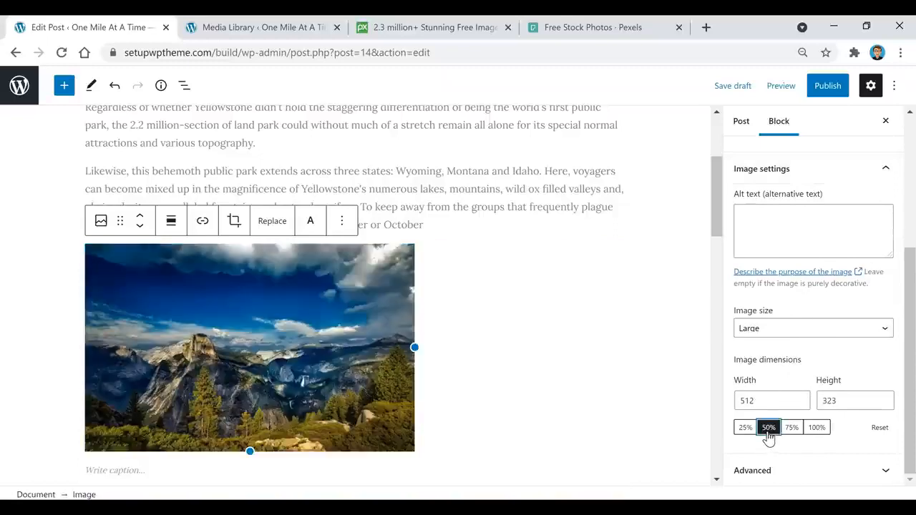
{"action": "left_click", "coordinate": [791, 429]}
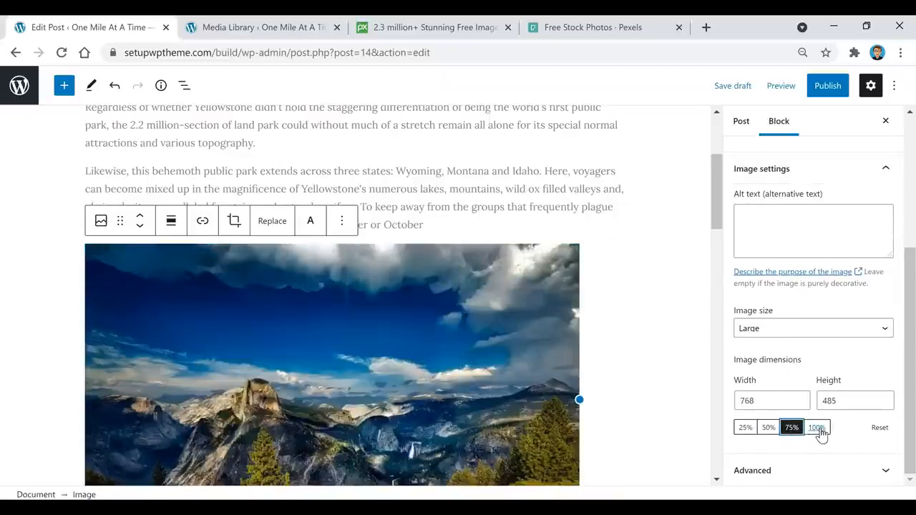
{"action": "left_click", "coordinate": [817, 428]}
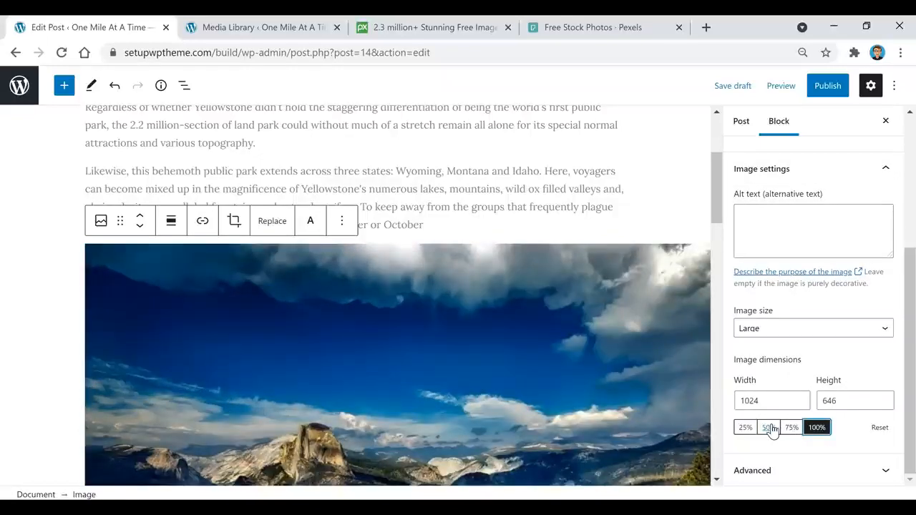
{"action": "left_click", "coordinate": [769, 427]}
{"action": "left_click", "coordinate": [794, 431]}
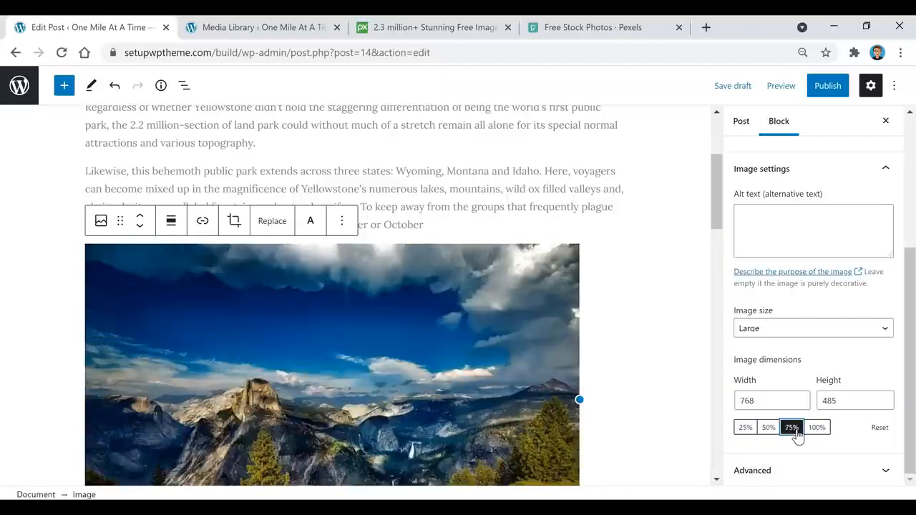
Give the image the alt text 'yellowstone'.
{"action": "left_click", "coordinate": [796, 237]}
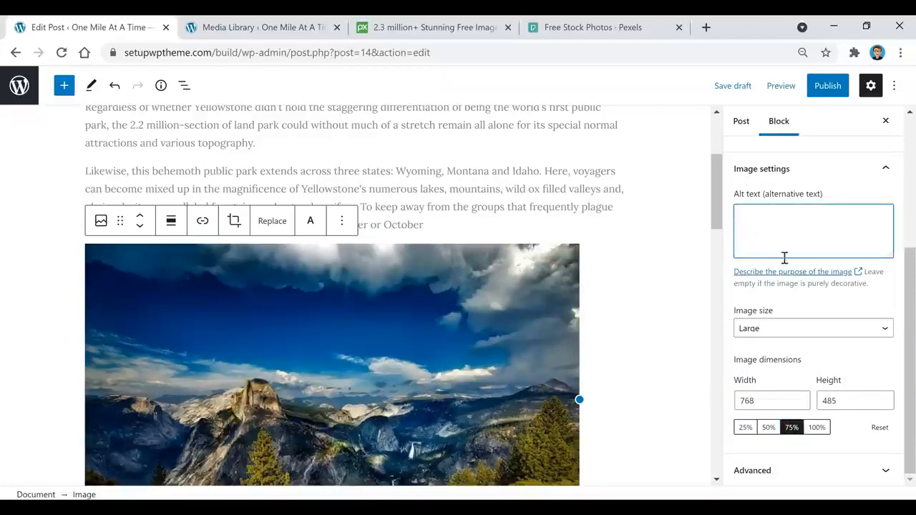
{"action": "scroll", "coordinate": [587, 309], "scroll_direction": "up", "scroll_amount": 2}
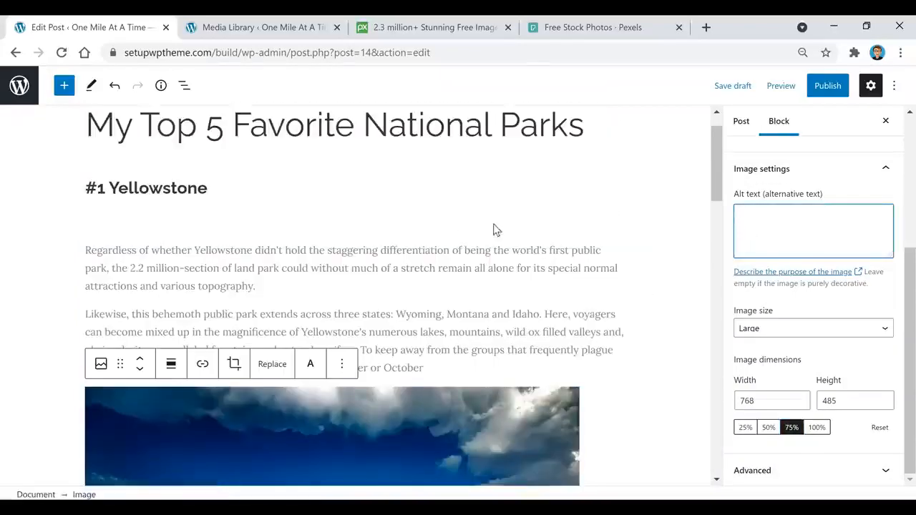
{"action": "scroll", "coordinate": [623, 231], "scroll_direction": "down", "scroll_amount": 1}
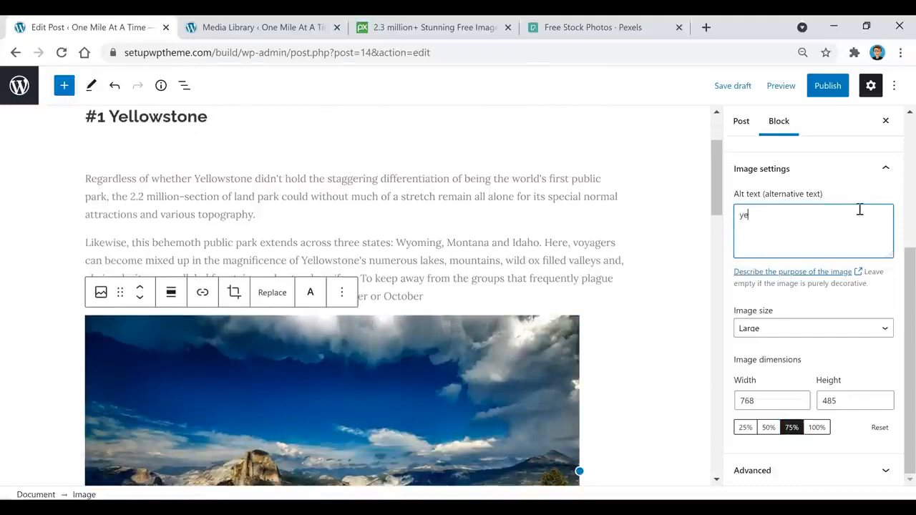
{"action": "type", "text": "yellowstone"}
Try the Rounded image style, then switch back to Default.
{"action": "scroll", "coordinate": [815, 321], "scroll_direction": "up", "scroll_amount": 2}
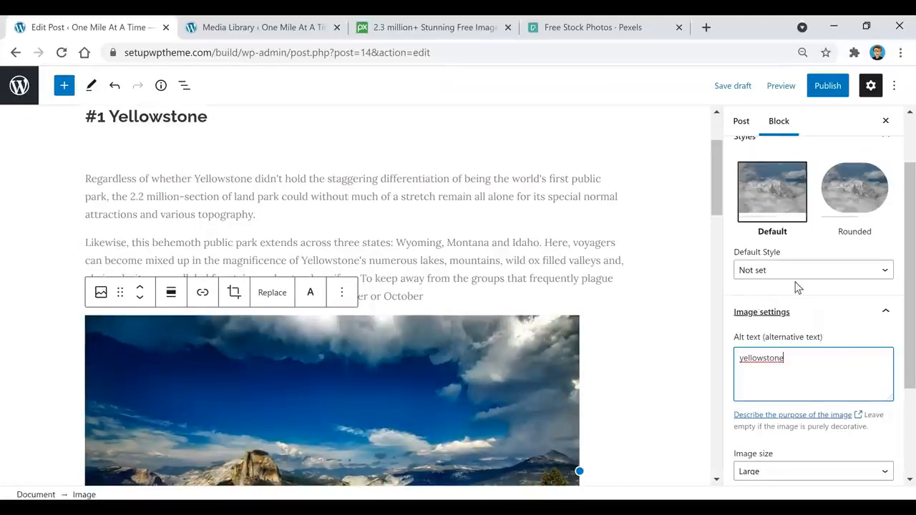
{"action": "left_click", "coordinate": [848, 192]}
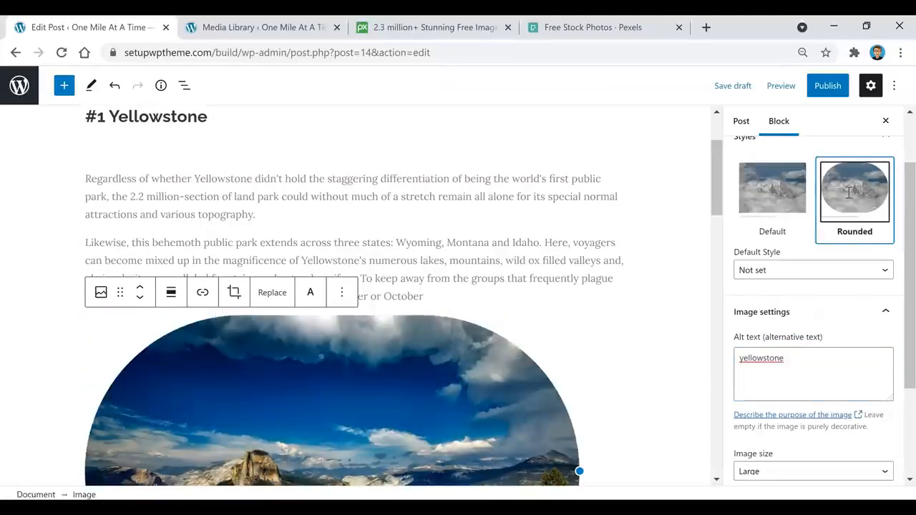
{"action": "scroll", "coordinate": [567, 254], "scroll_direction": "down", "scroll_amount": 2}
{"action": "scroll", "coordinate": [568, 257], "scroll_direction": "up", "scroll_amount": 2}
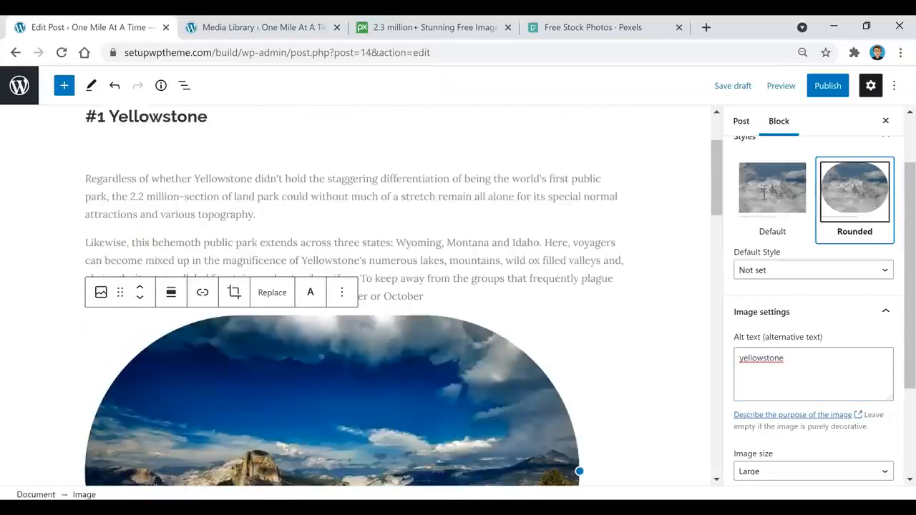
{"action": "left_click", "coordinate": [764, 194]}
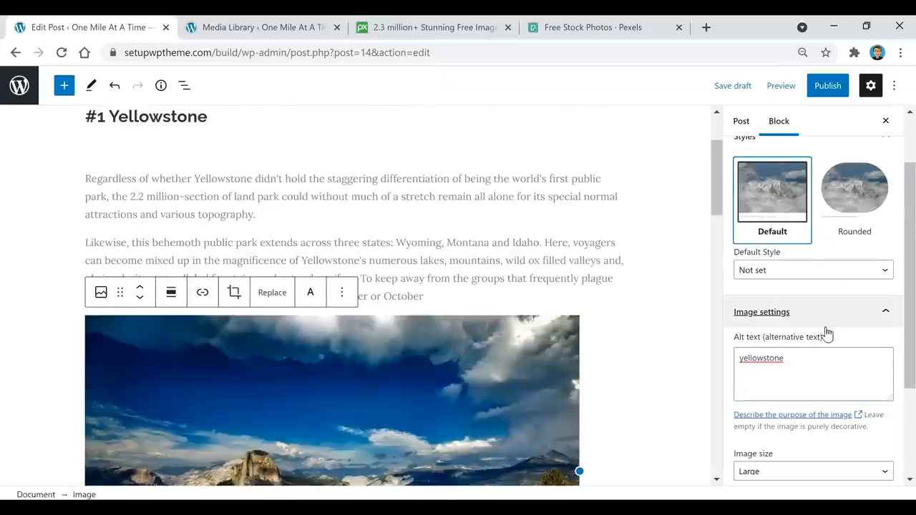
{"action": "left_click", "coordinate": [455, 291]}
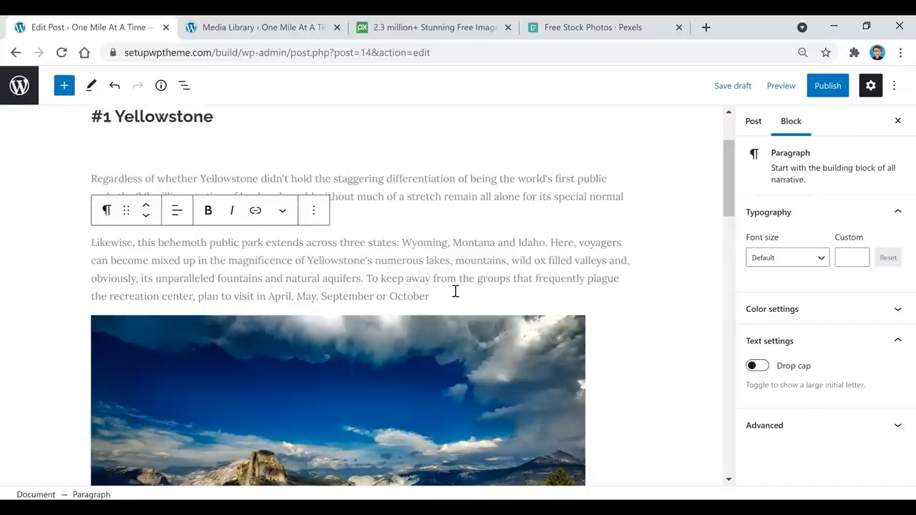
Insert a 10 px Spacer block between the Yellowstone text and its image.
{"action": "key", "text": "Return"}
{"action": "left_click", "coordinate": [619, 295]}
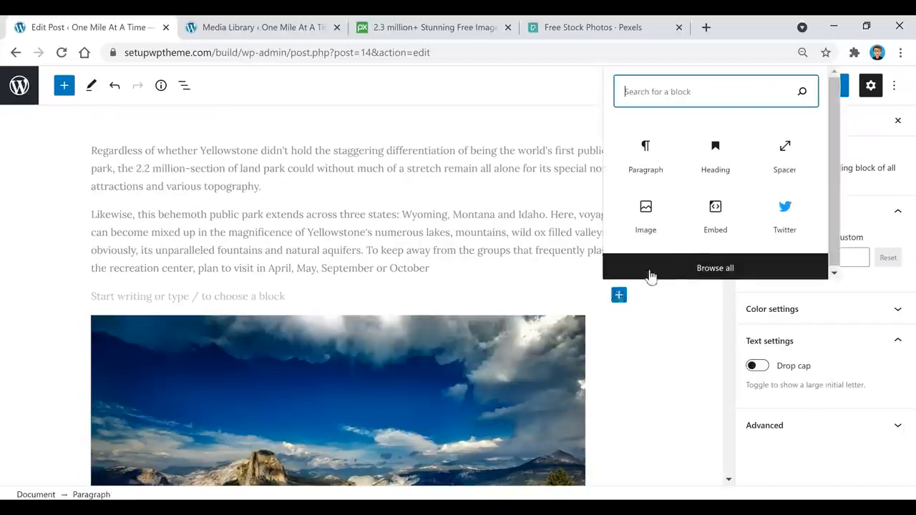
{"action": "left_click", "coordinate": [784, 168]}
{"action": "left_click", "coordinate": [886, 256]}
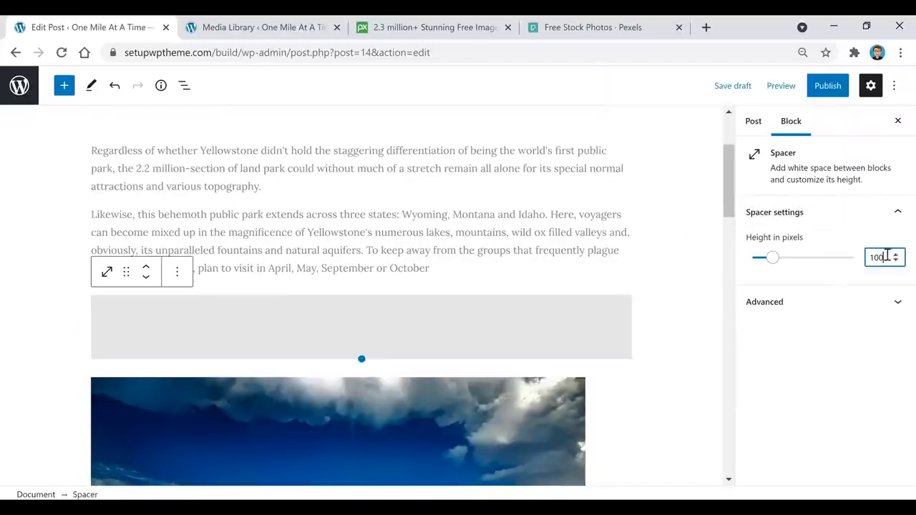
{"action": "key", "text": "BackSpace"}
{"action": "left_click", "coordinate": [547, 209]}
{"action": "scroll", "coordinate": [530, 236], "scroll_direction": "down", "scroll_amount": 5}
{"action": "scroll", "coordinate": [523, 241], "scroll_direction": "up", "scroll_amount": 2}
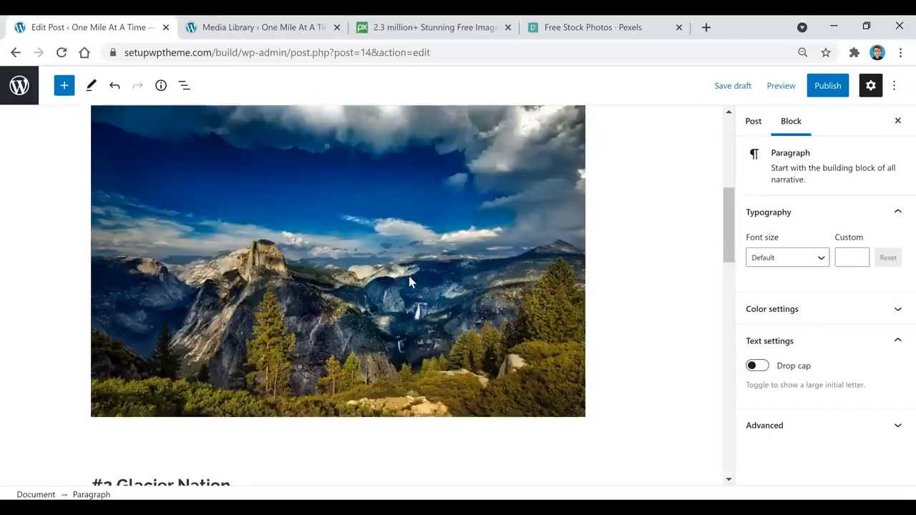
Center-align the Yellowstone image.
{"action": "left_click", "coordinate": [468, 289]}
{"action": "scroll", "coordinate": [450, 293], "scroll_direction": "up", "scroll_amount": 1}
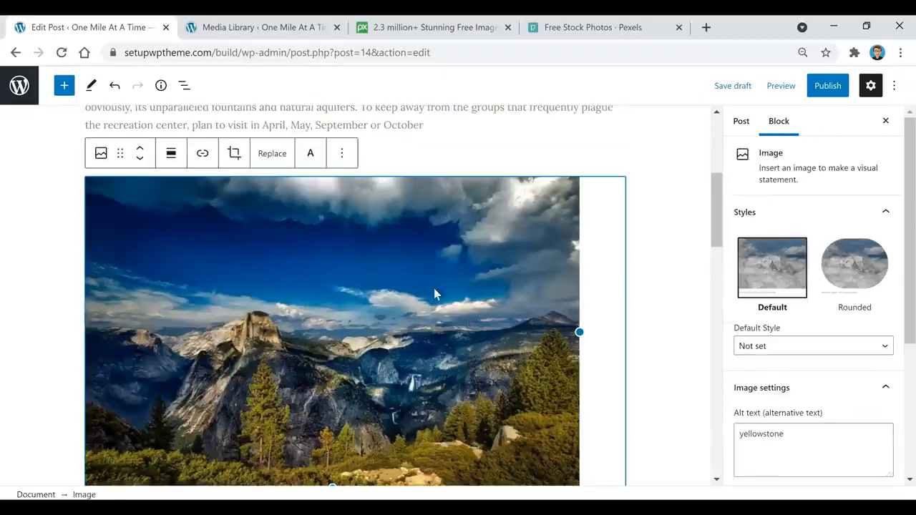
{"action": "left_click", "coordinate": [171, 153]}
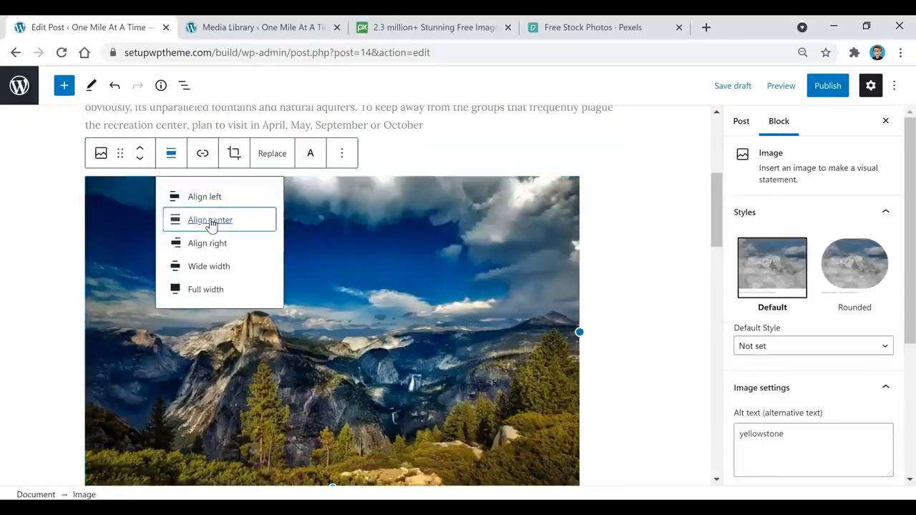
{"action": "left_click", "coordinate": [210, 220]}
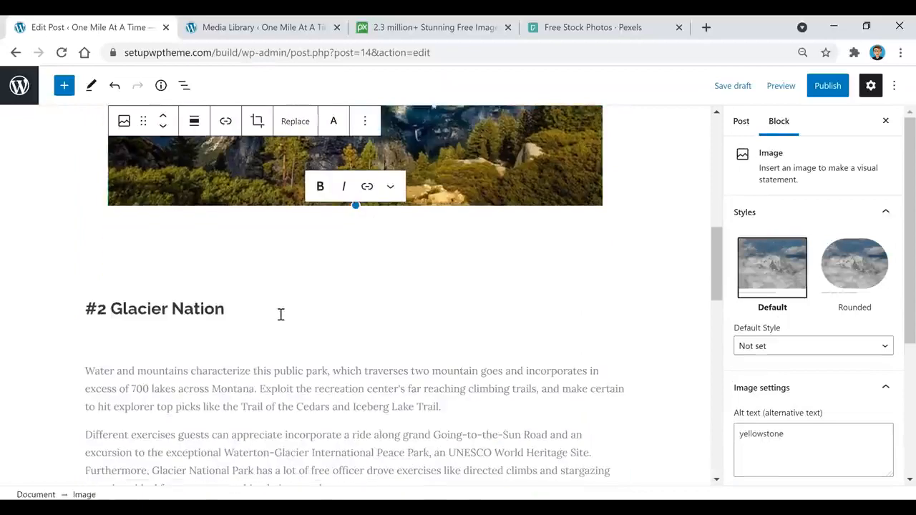
{"action": "scroll", "coordinate": [258, 224], "scroll_direction": "up", "scroll_amount": 3}
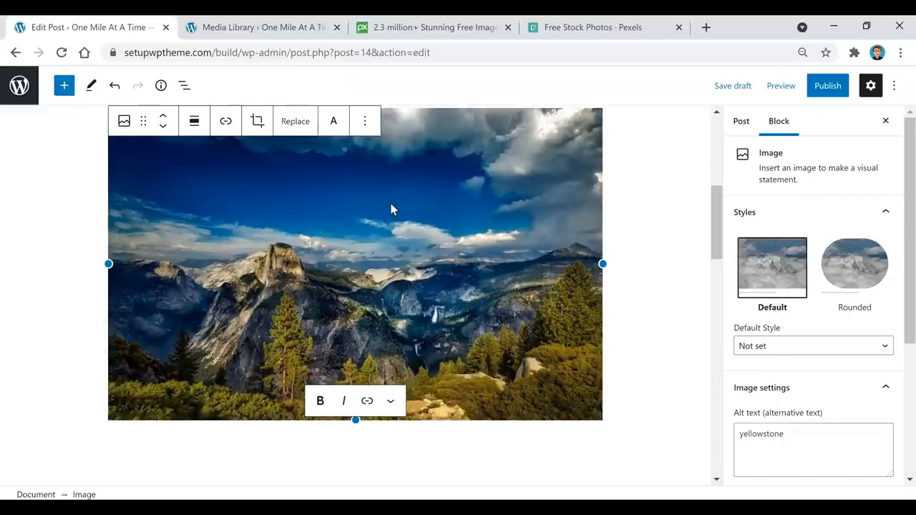
Add the caption 'Yellowstone' beneath the Yellowstone photo.
{"action": "left_click", "coordinate": [352, 199]}
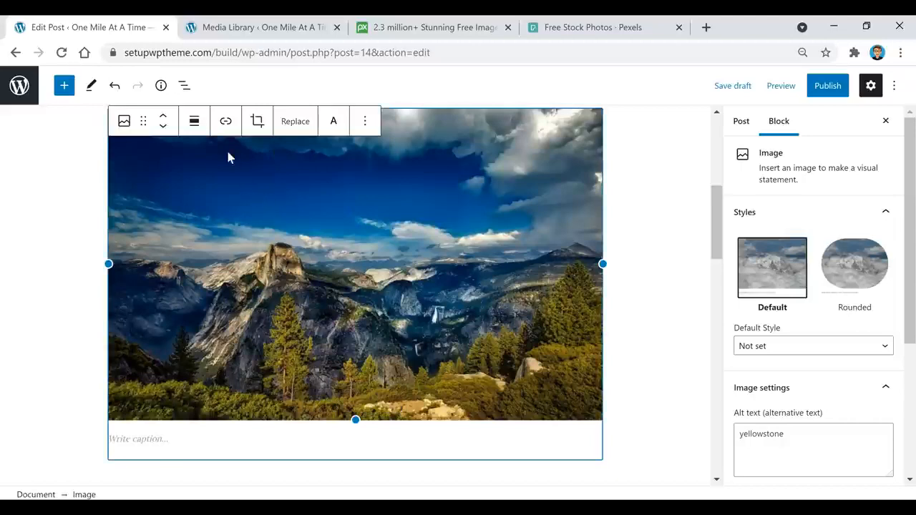
{"action": "left_click", "coordinate": [226, 121]}
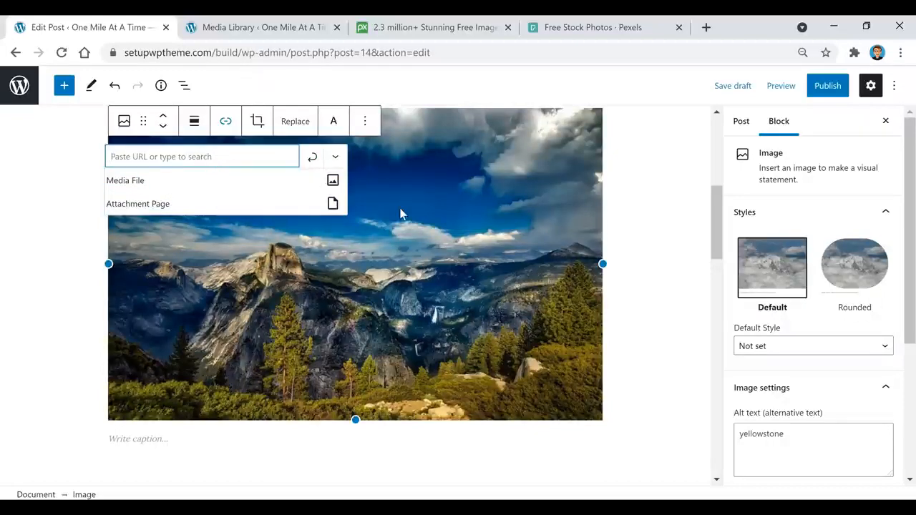
{"action": "left_click", "coordinate": [257, 440]}
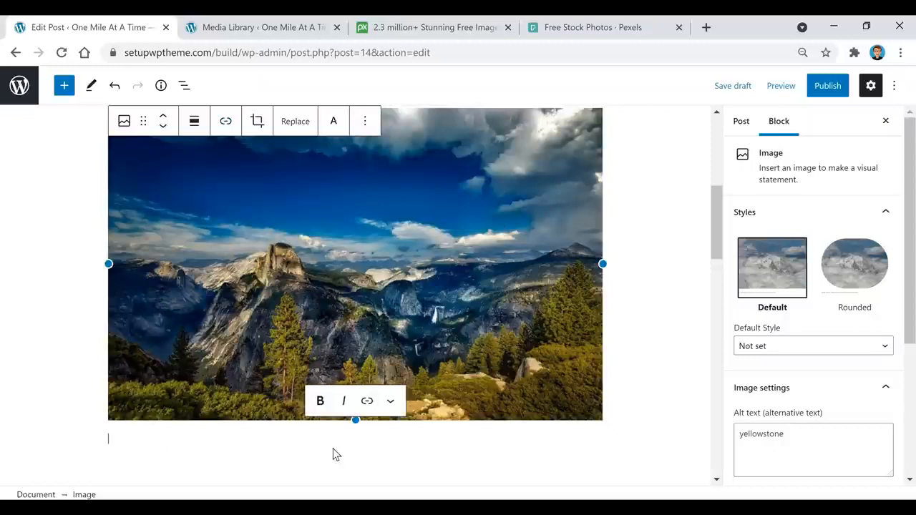
{"action": "type", "text": "Yellowstone"}
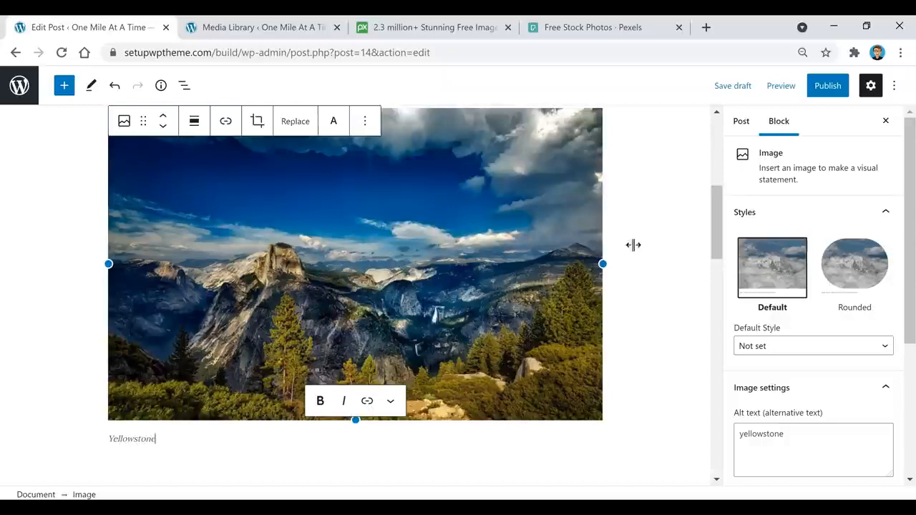
{"action": "left_click", "coordinate": [653, 210]}
Review the captioned Glacier, Zion and Grand Canyon photos, then open the Post settings sidebar.
{"action": "scroll", "coordinate": [368, 351], "scroll_direction": "down", "scroll_amount": 2}
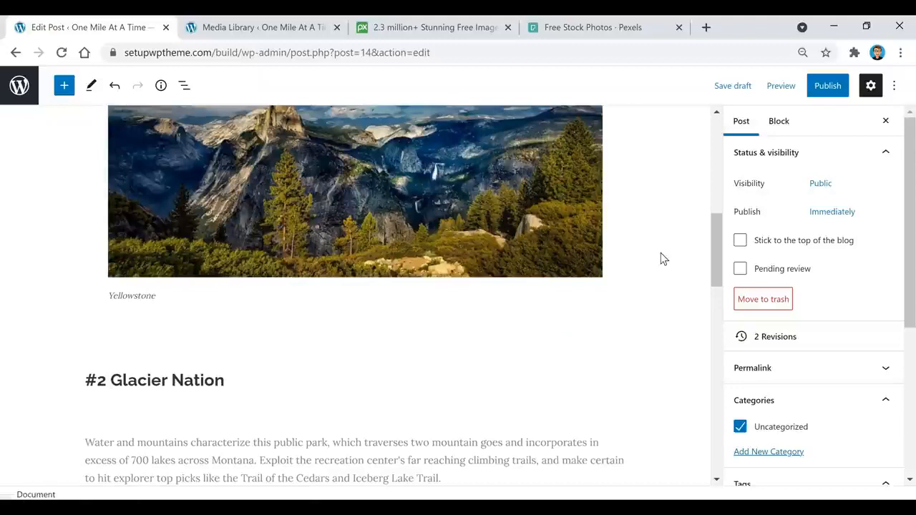
{"action": "scroll", "coordinate": [459, 208], "scroll_direction": "down", "scroll_amount": 1}
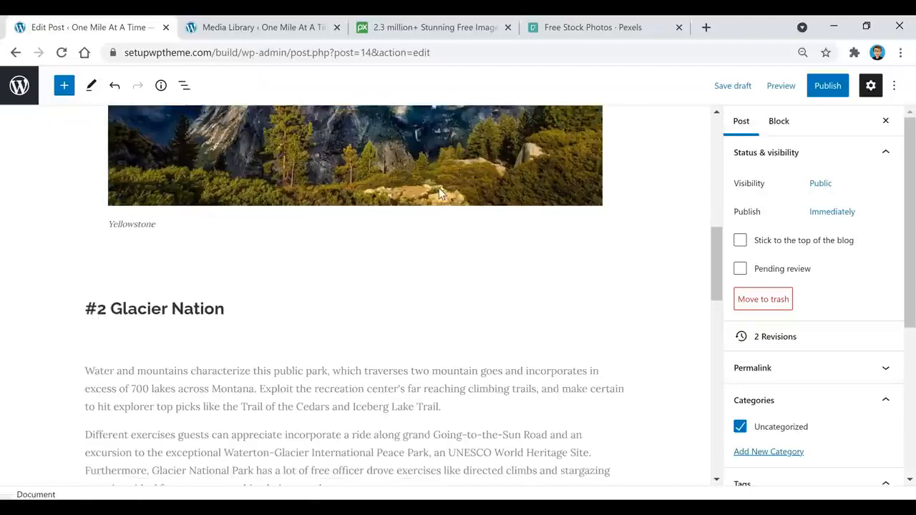
{"action": "scroll", "coordinate": [213, 212], "scroll_direction": "down", "scroll_amount": 1}
{"action": "scroll", "coordinate": [417, 243], "scroll_direction": "down", "scroll_amount": 1}
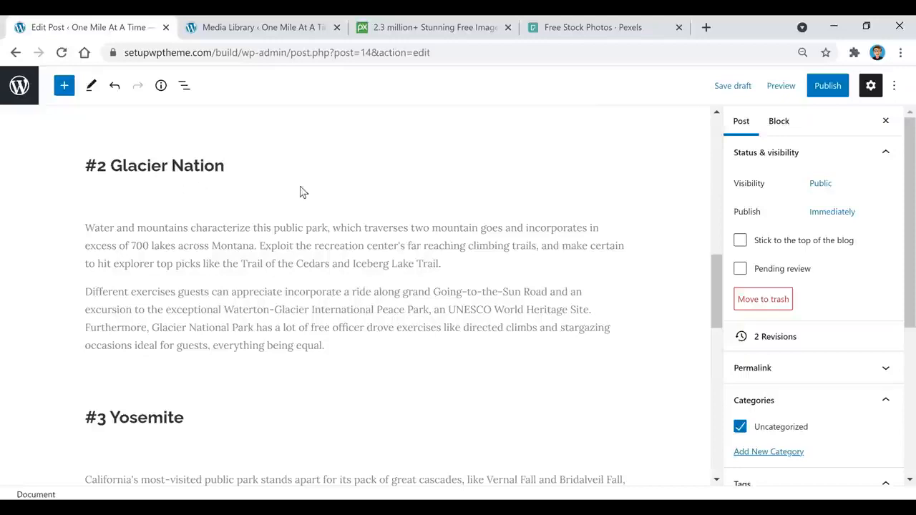
{"action": "scroll", "coordinate": [282, 224], "scroll_direction": "down", "scroll_amount": 5}
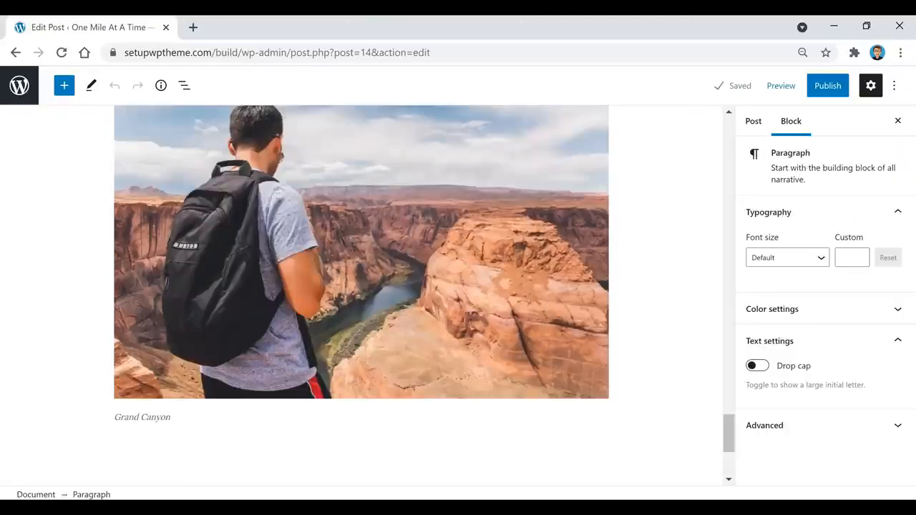
{"action": "scroll", "coordinate": [636, 243], "scroll_direction": "up", "scroll_amount": 10}
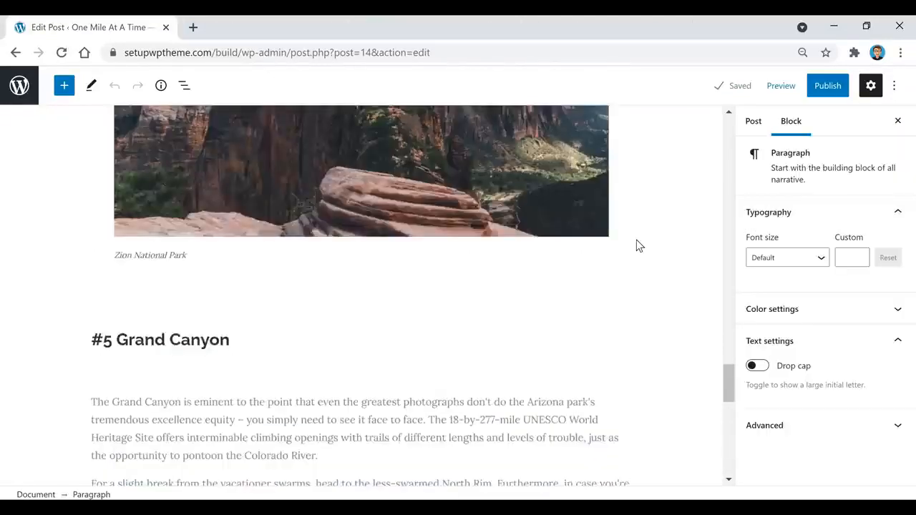
{"action": "scroll", "coordinate": [636, 246], "scroll_direction": "up", "scroll_amount": 15}
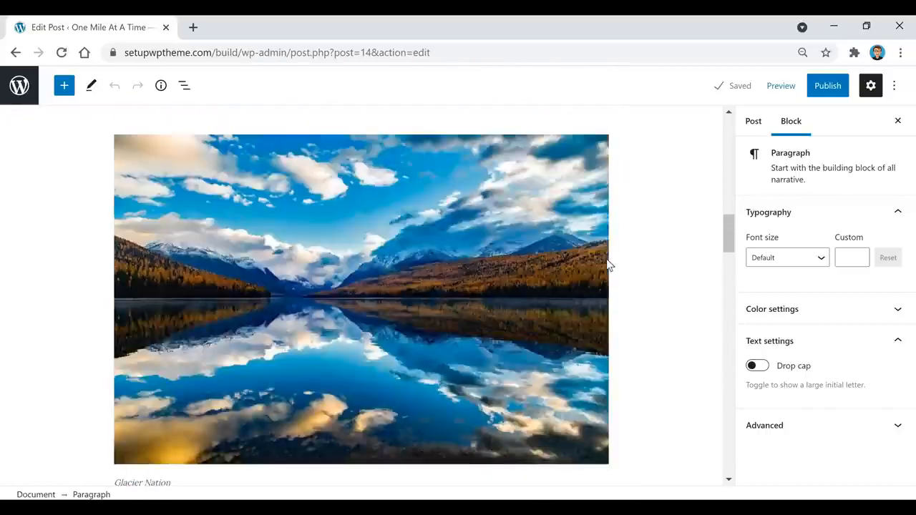
{"action": "scroll", "coordinate": [606, 258], "scroll_direction": "up", "scroll_amount": 10}
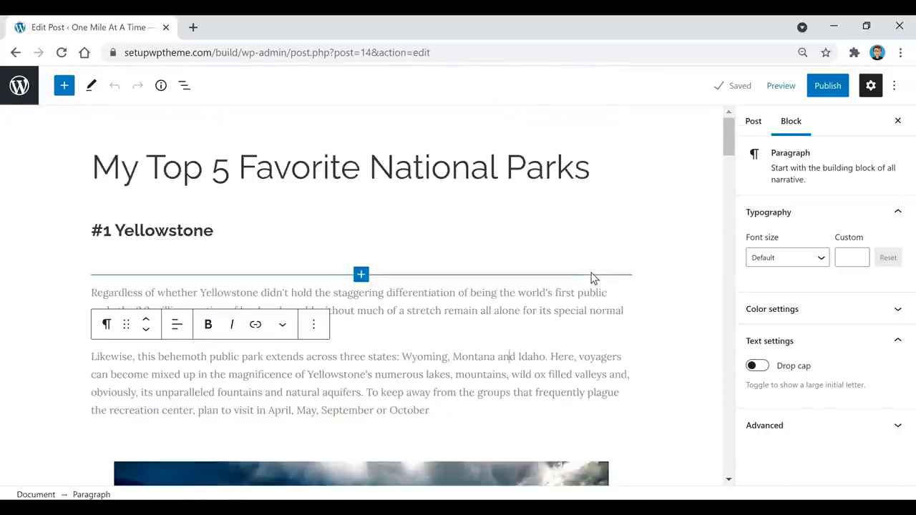
{"action": "left_click", "coordinate": [755, 124]}
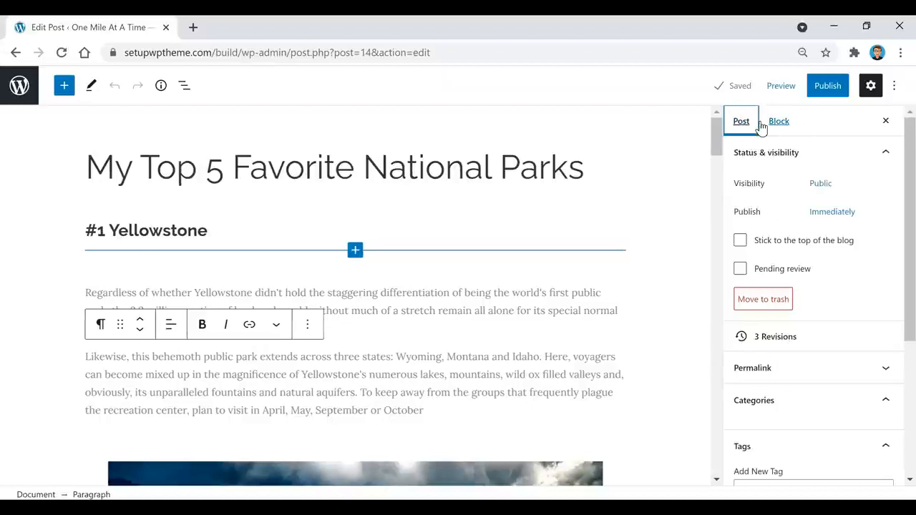
Set the lakeside photo travel.jpg as the post's featured image.
{"action": "scroll", "coordinate": [795, 227], "scroll_direction": "down", "scroll_amount": 4}
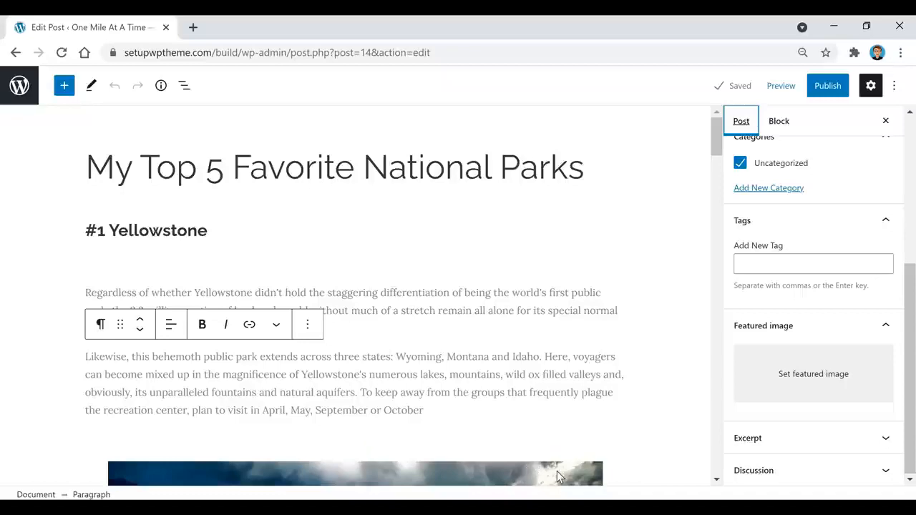
{"action": "scroll", "coordinate": [529, 466], "scroll_direction": "down", "scroll_amount": 1}
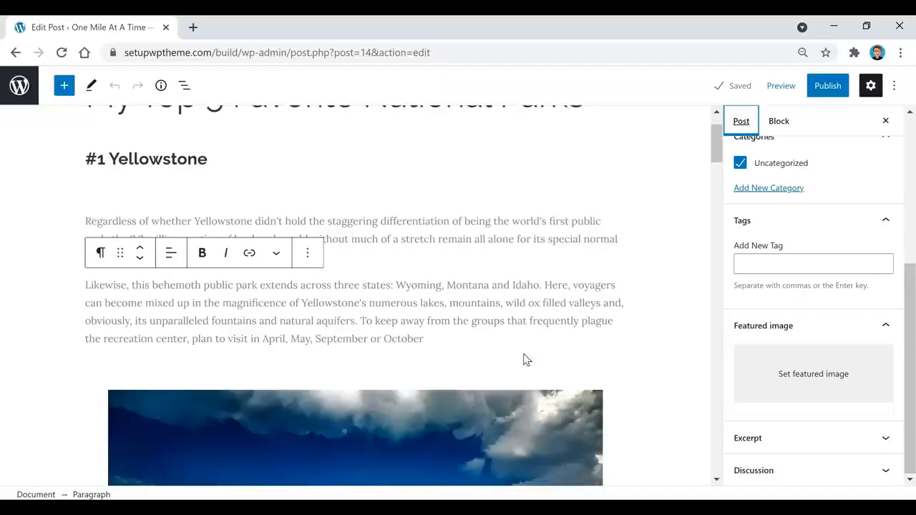
{"action": "scroll", "coordinate": [523, 343], "scroll_direction": "up", "scroll_amount": 1}
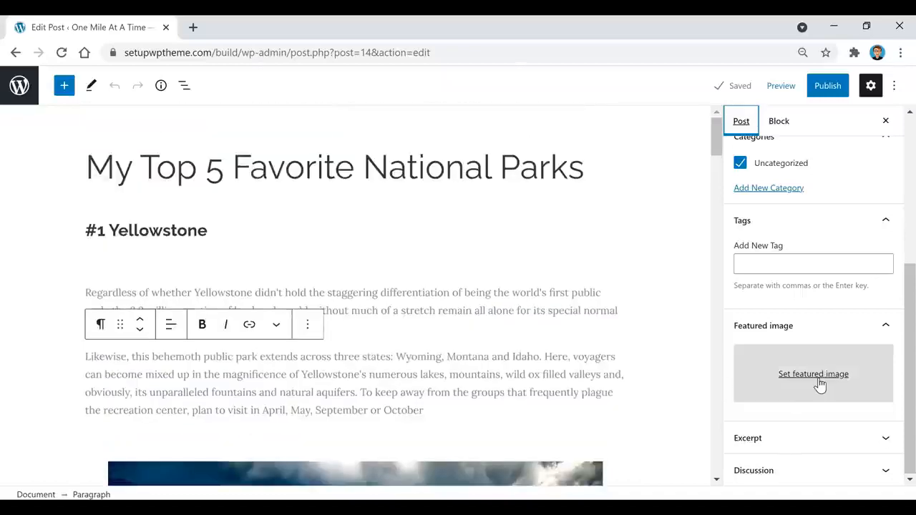
{"action": "left_click", "coordinate": [814, 374]}
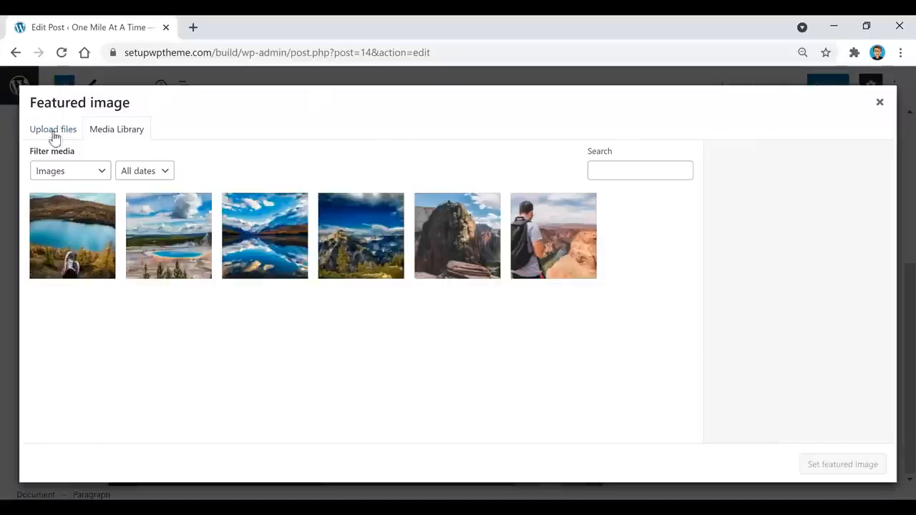
{"action": "left_click", "coordinate": [61, 250]}
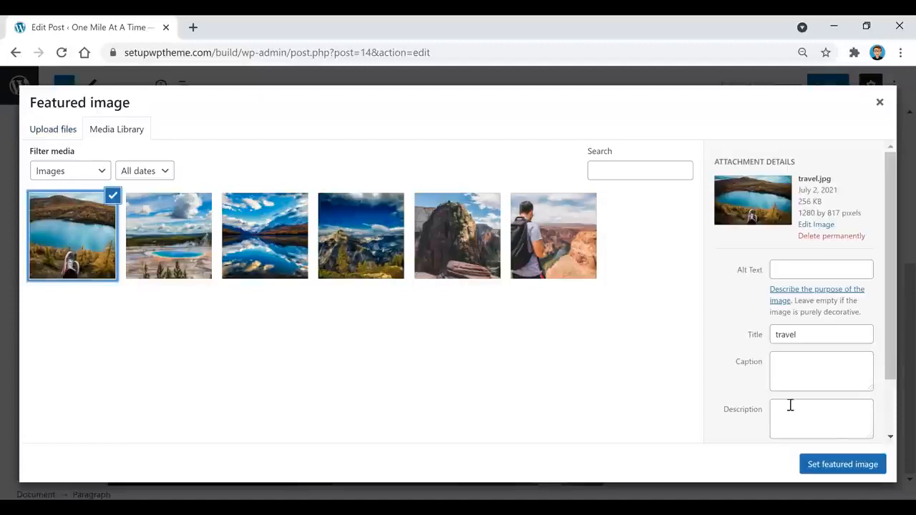
{"action": "left_click", "coordinate": [844, 466]}
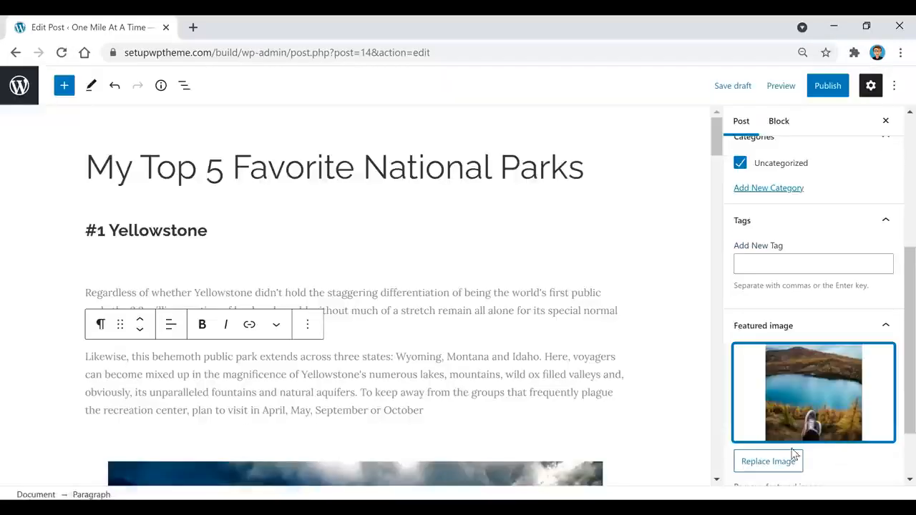
{"action": "left_click", "coordinate": [545, 308]}
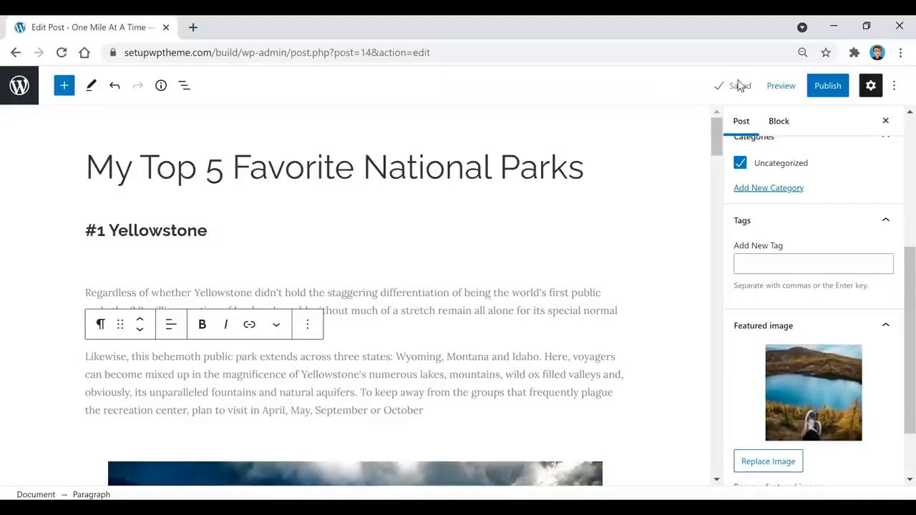
{"action": "left_click", "coordinate": [779, 90]}
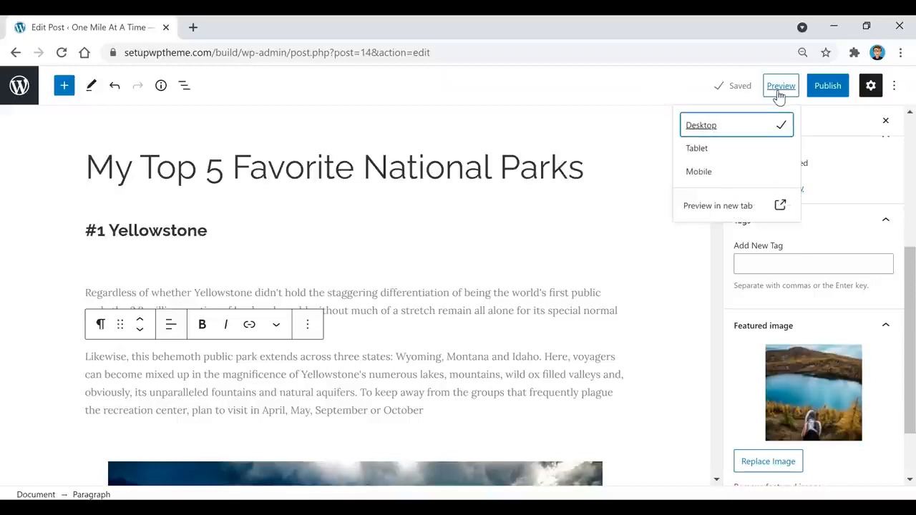
{"action": "left_click", "coordinate": [720, 207]}
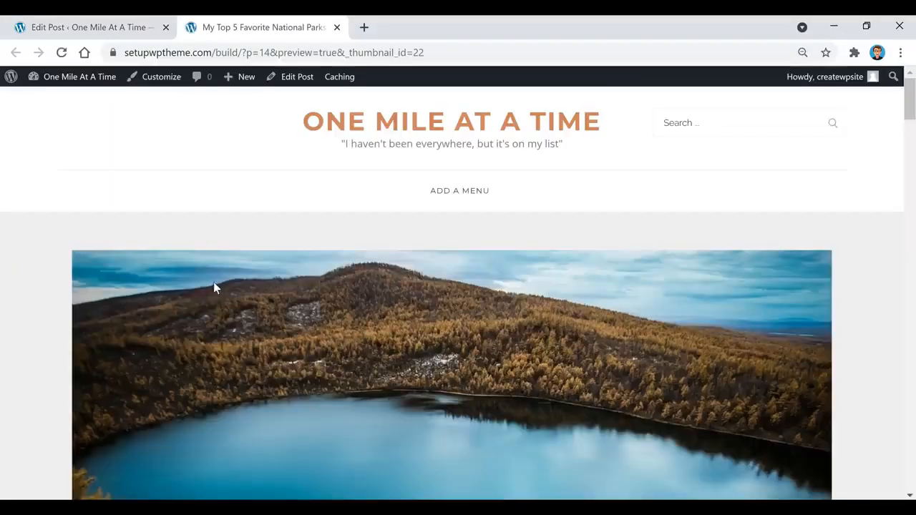
{"action": "scroll", "coordinate": [315, 207], "scroll_direction": "down", "scroll_amount": 2}
{"action": "scroll", "coordinate": [208, 201], "scroll_direction": "down", "scroll_amount": 8}
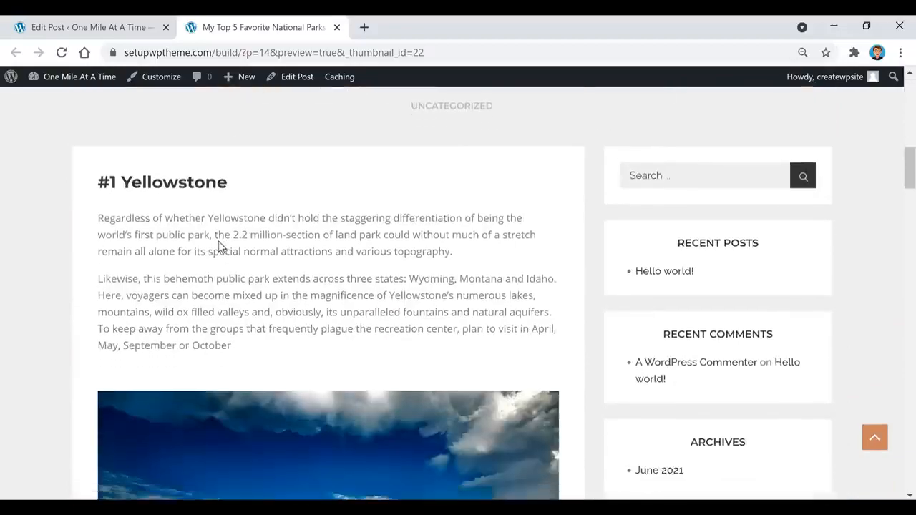
{"action": "scroll", "coordinate": [218, 241], "scroll_direction": "down", "scroll_amount": 4}
{"action": "key", "text": "ctrl+w"}
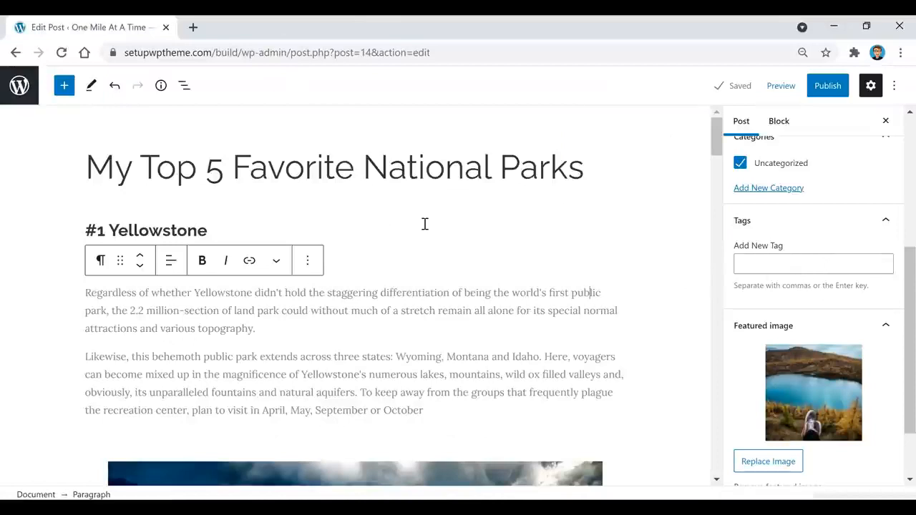
Add the tags 'my top 5 national parks', 'national parks' and 'best national parks'.
{"action": "left_click", "coordinate": [793, 266]}
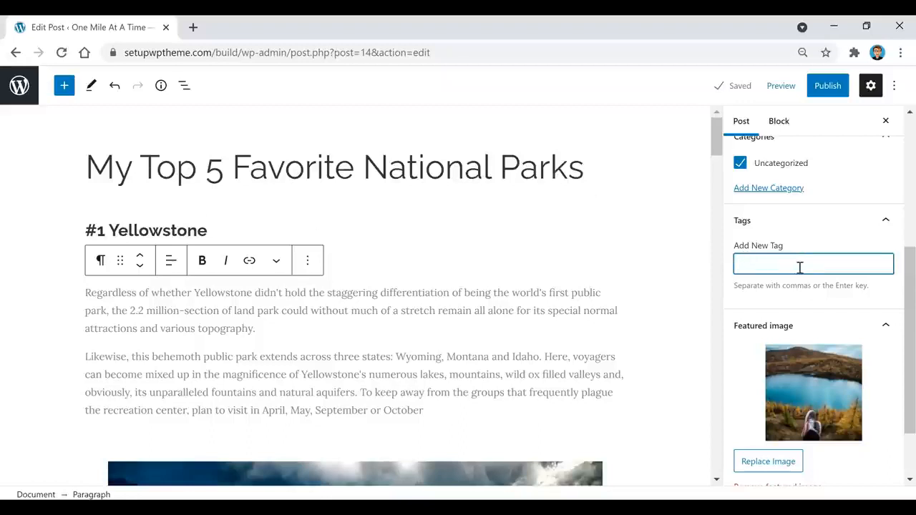
{"action": "type", "text": "my top 5 national parks"}
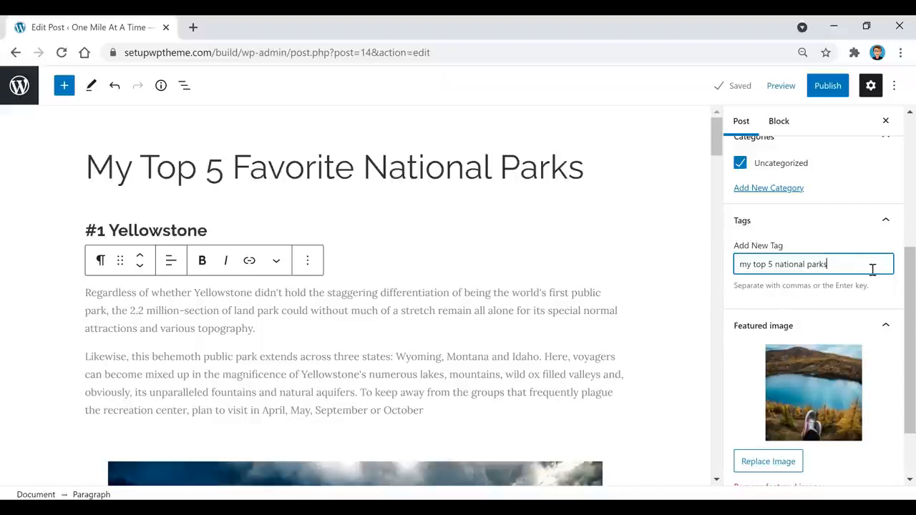
{"action": "key", "text": "Return"}
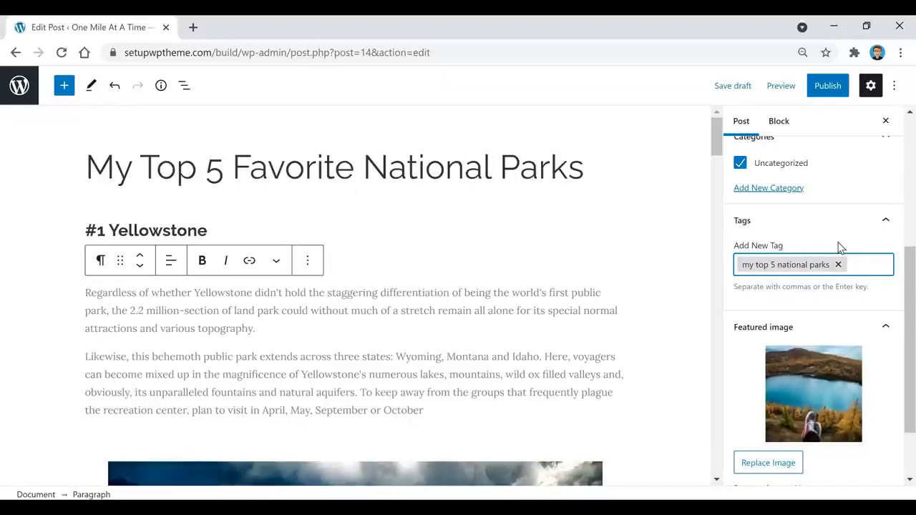
{"action": "type", "text": "national par"}
{"action": "type", "text": "ks"}
{"action": "key", "text": "Return"}
{"action": "type", "text": "best natio"}
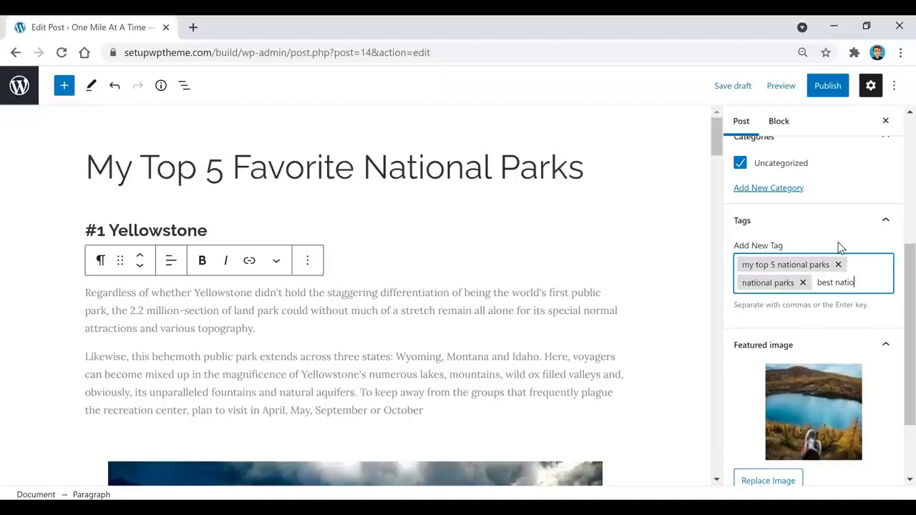
{"action": "type", "text": "nal parks"}
{"action": "key", "text": "Return"}
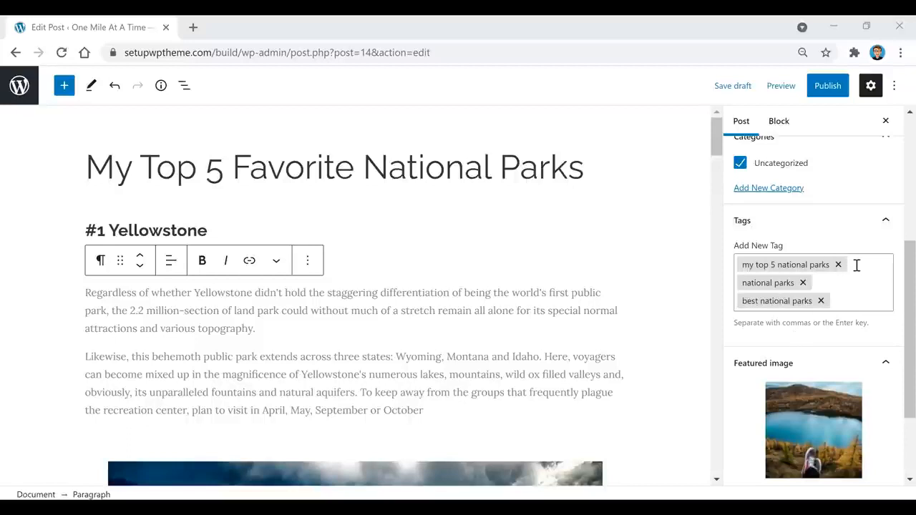
{"action": "scroll", "coordinate": [856, 266], "scroll_direction": "up", "scroll_amount": 1}
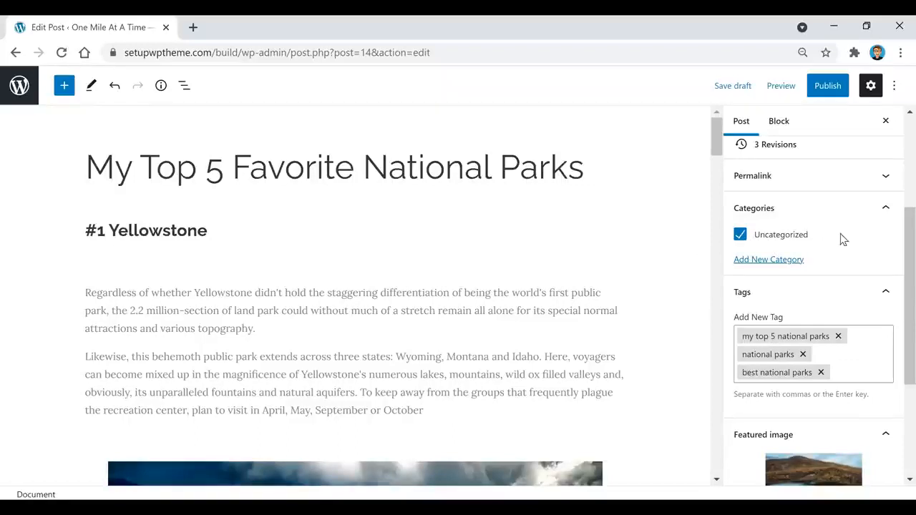
Create the top-level categories Destinations and Food for the post.
{"action": "left_click", "coordinate": [771, 261]}
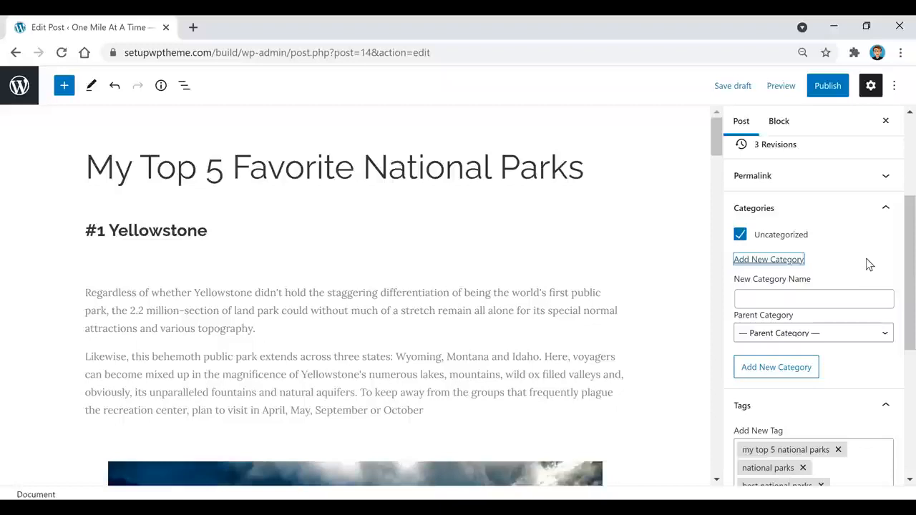
{"action": "left_click", "coordinate": [873, 298]}
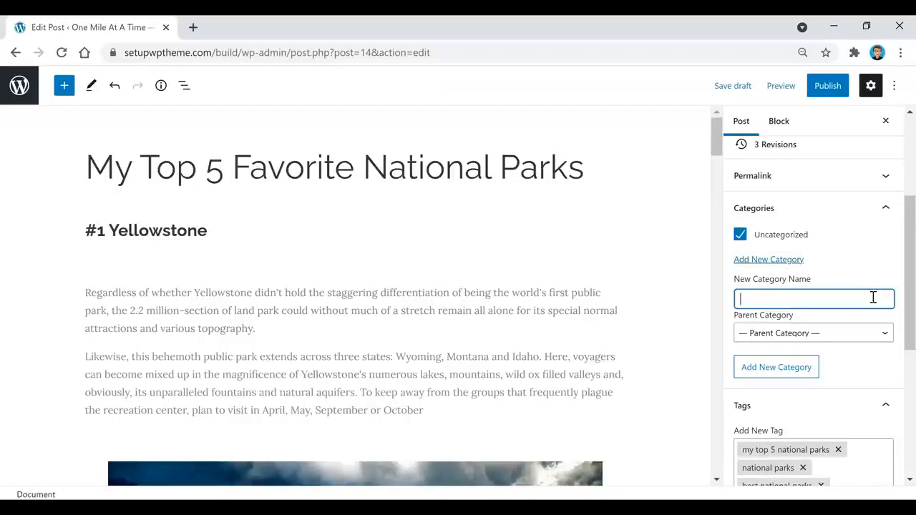
{"action": "type", "text": "Destinations"}
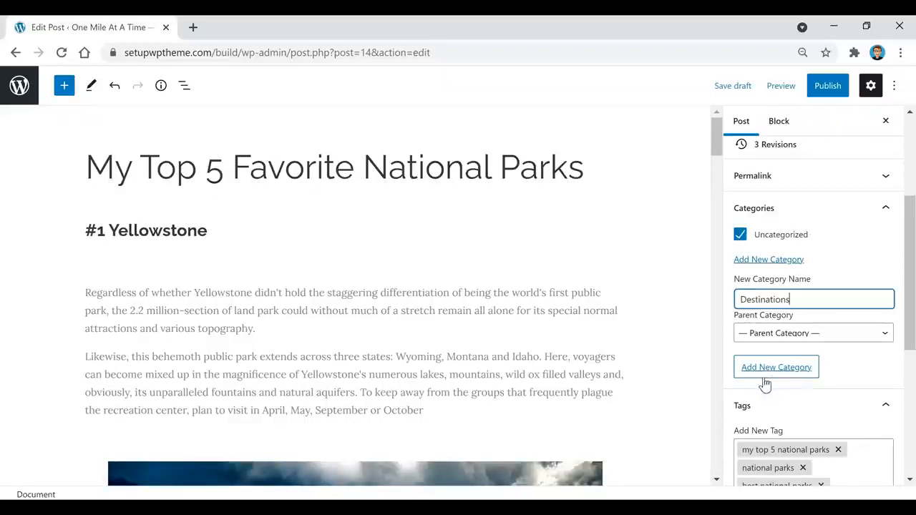
{"action": "left_click", "coordinate": [789, 374]}
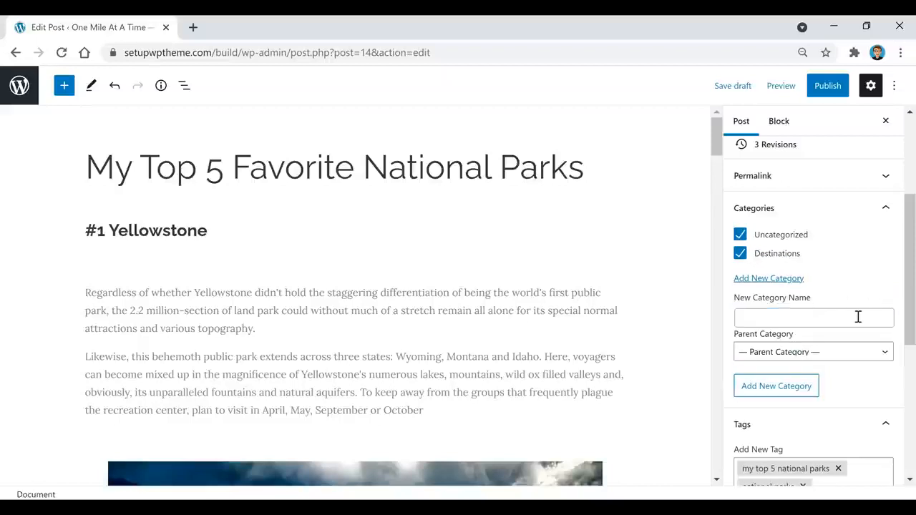
{"action": "left_click", "coordinate": [857, 317]}
{"action": "type", "text": "Food"}
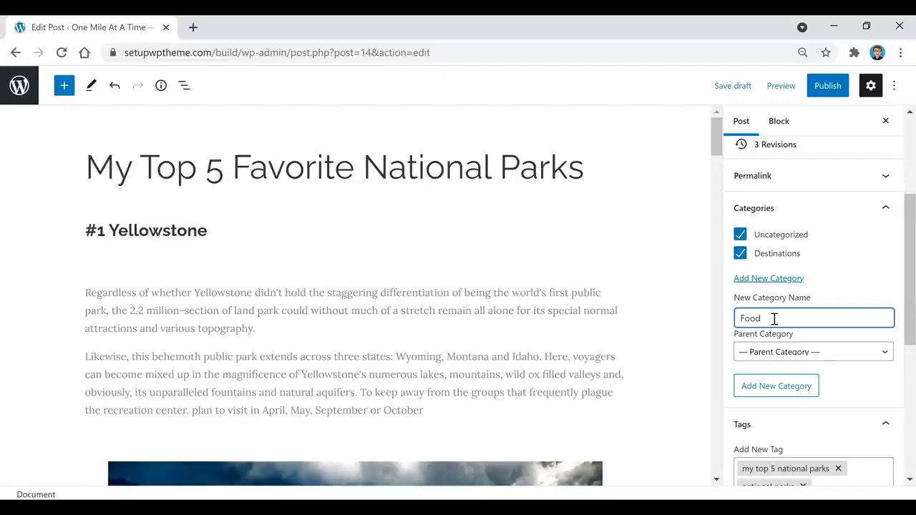
{"action": "left_click", "coordinate": [796, 355]}
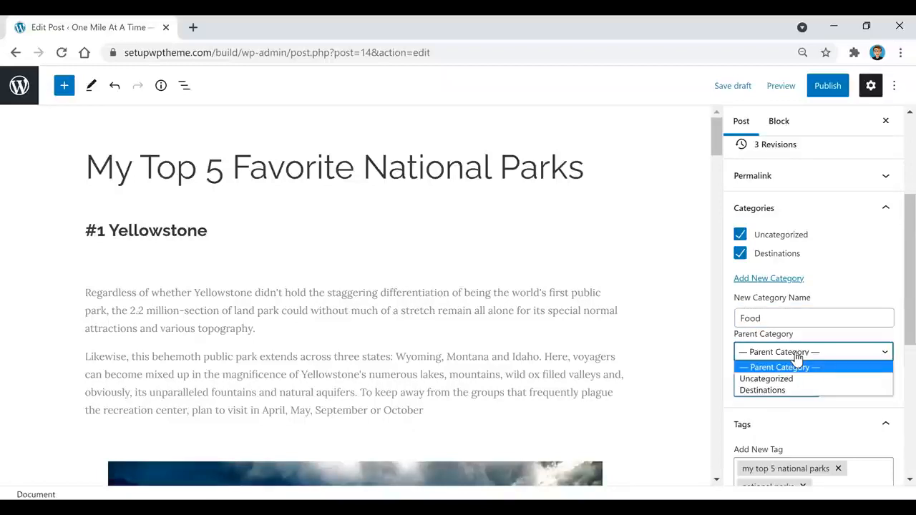
{"action": "left_click", "coordinate": [806, 313]}
{"action": "left_click", "coordinate": [777, 387]}
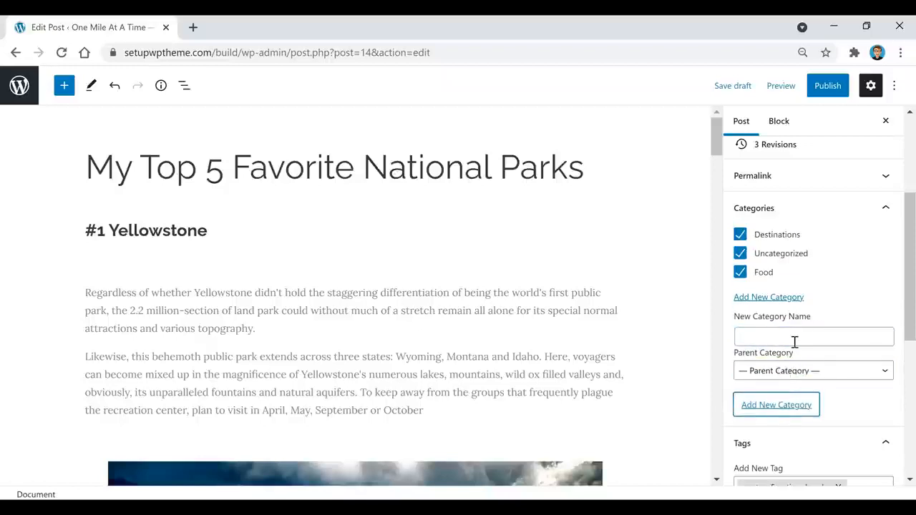
Create the category Chicken with Food as its parent category.
{"action": "left_click", "coordinate": [798, 336]}
{"action": "type", "text": "Chicken"}
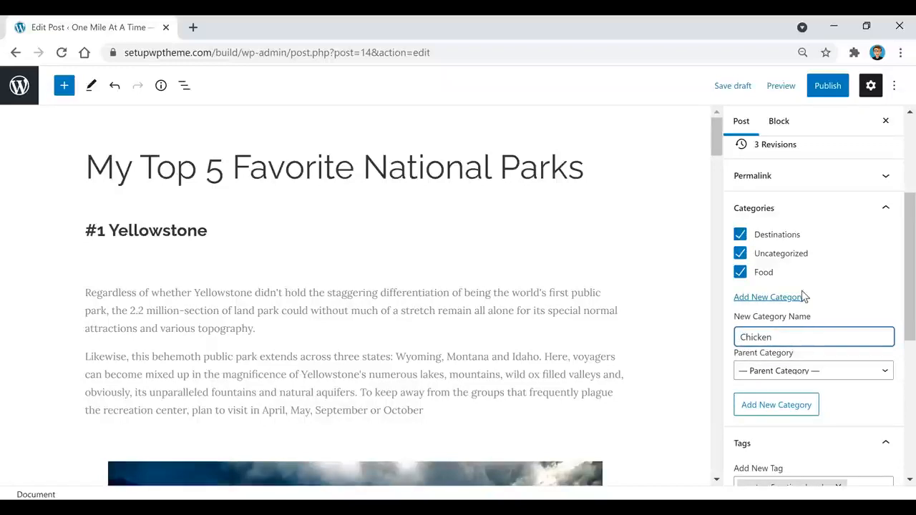
{"action": "left_click", "coordinate": [812, 372]}
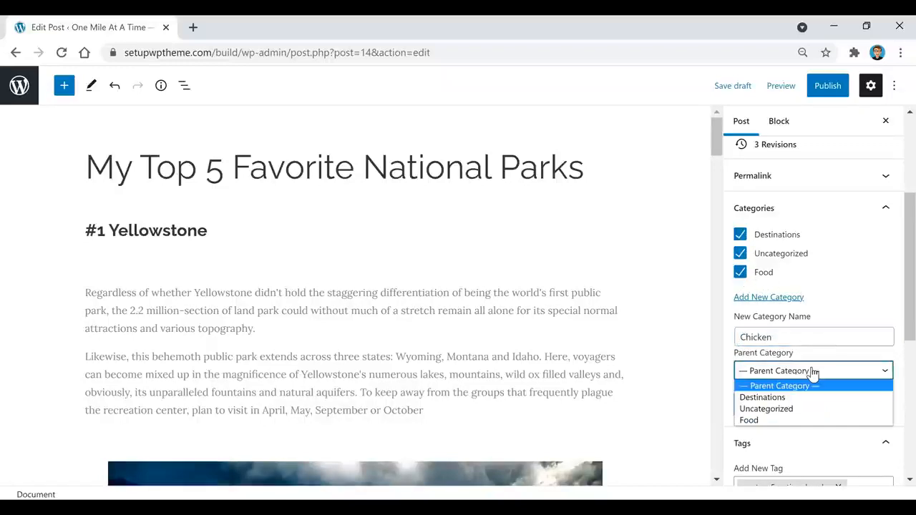
{"action": "left_click", "coordinate": [778, 422]}
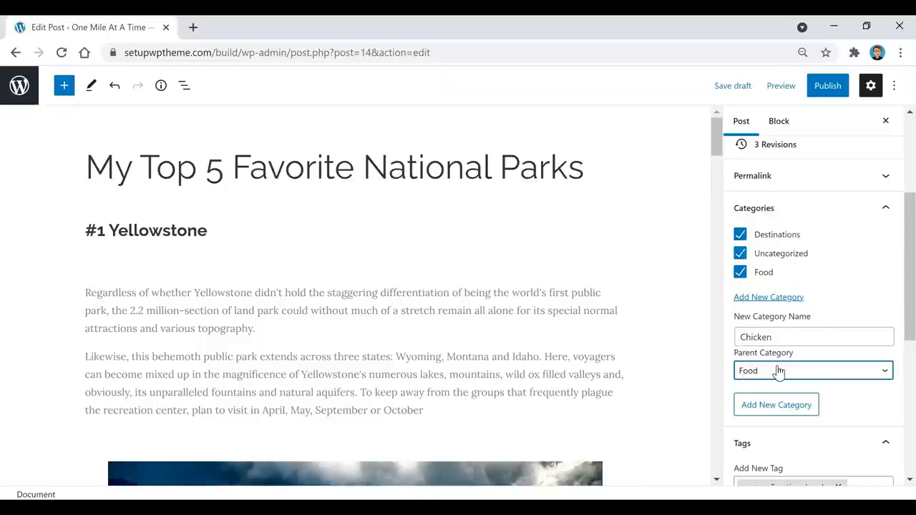
{"action": "left_click", "coordinate": [784, 406]}
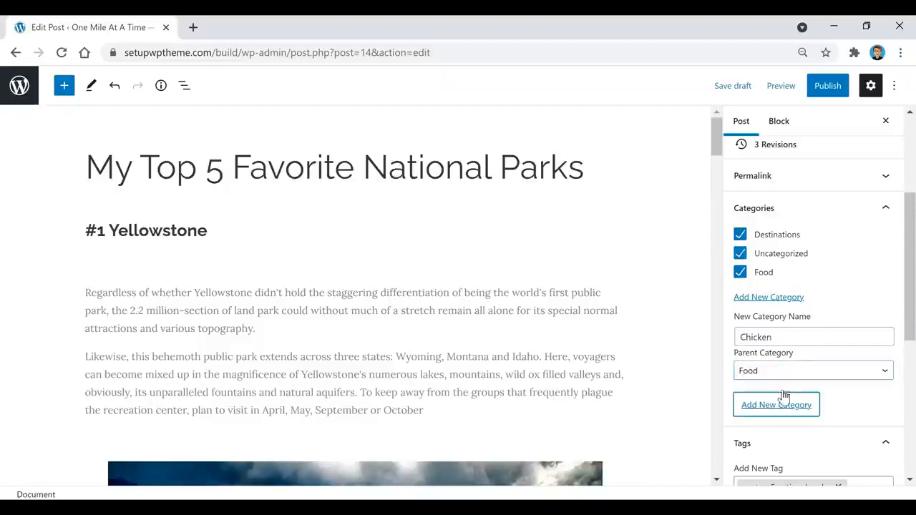
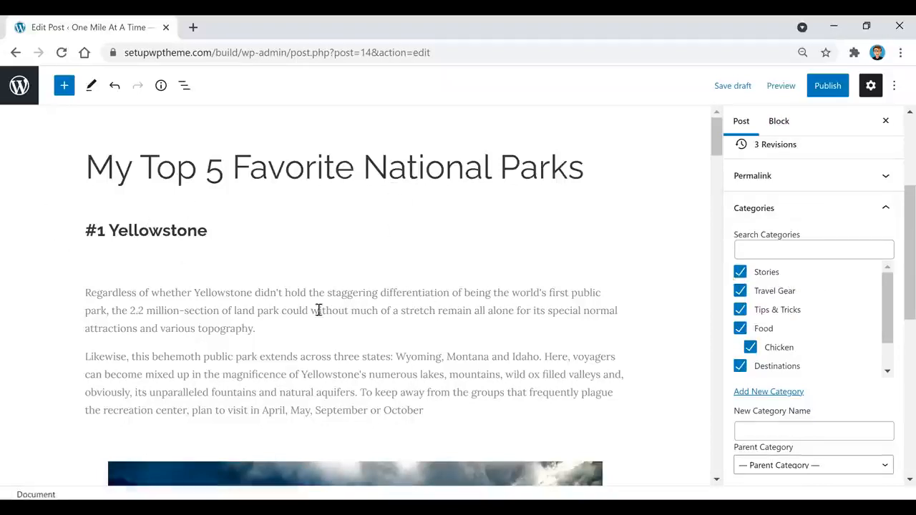
Uncheck Stories, Travel Gear, Tips & Tricks, Food and Chicken, keeping only Destinations, and save the draft.
{"action": "left_click", "coordinate": [740, 273]}
{"action": "left_click", "coordinate": [740, 290]}
{"action": "left_click", "coordinate": [740, 311]}
{"action": "left_click", "coordinate": [740, 329]}
{"action": "left_click", "coordinate": [750, 347]}
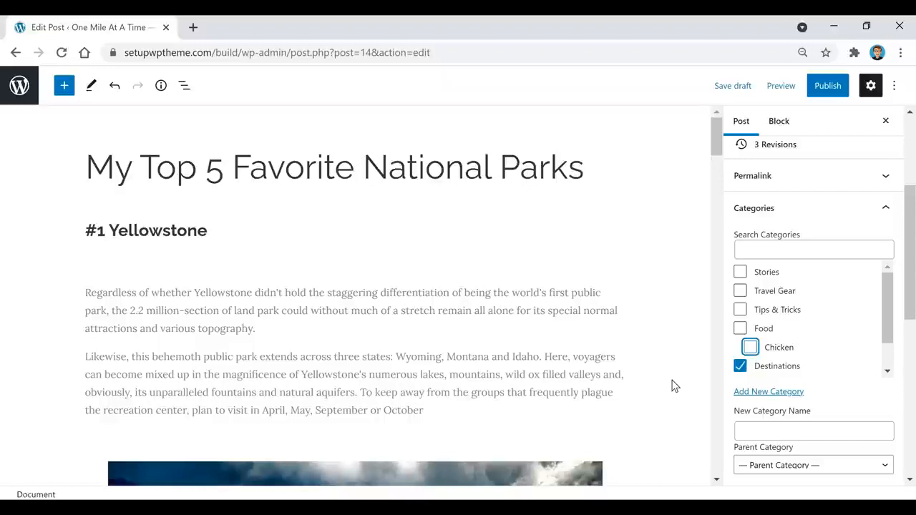
{"action": "left_click", "coordinate": [733, 88]}
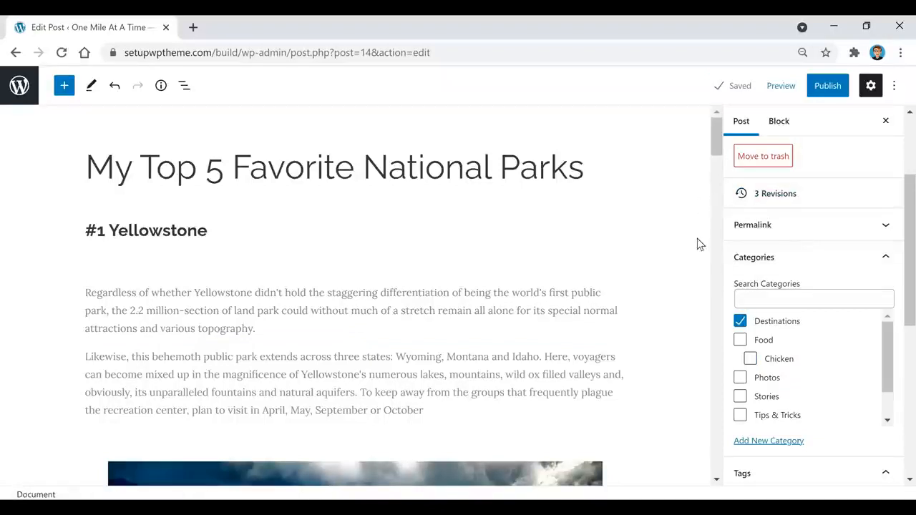
{"action": "mouse_move", "coordinate": [353, 273]}
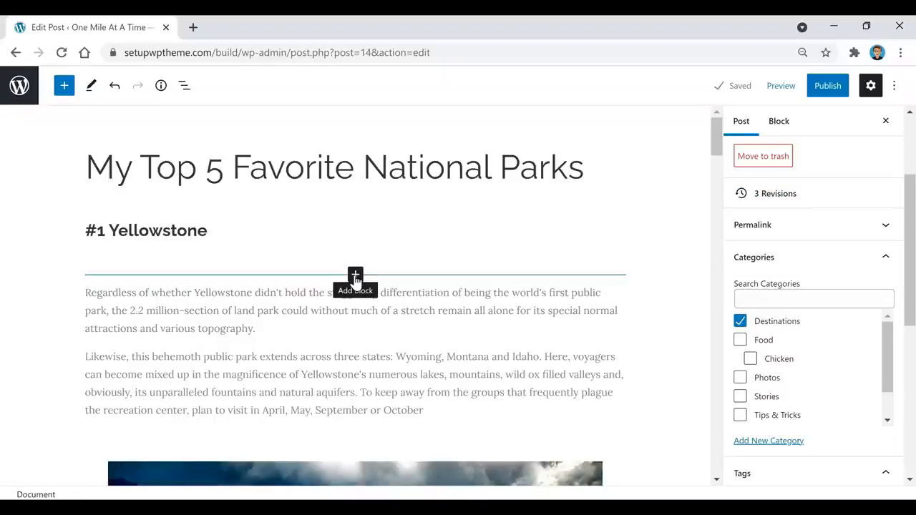
Open the block inserter below the Yellowstone heading, browse all blocks, and scroll to Design.
{"action": "left_click", "coordinate": [356, 275]}
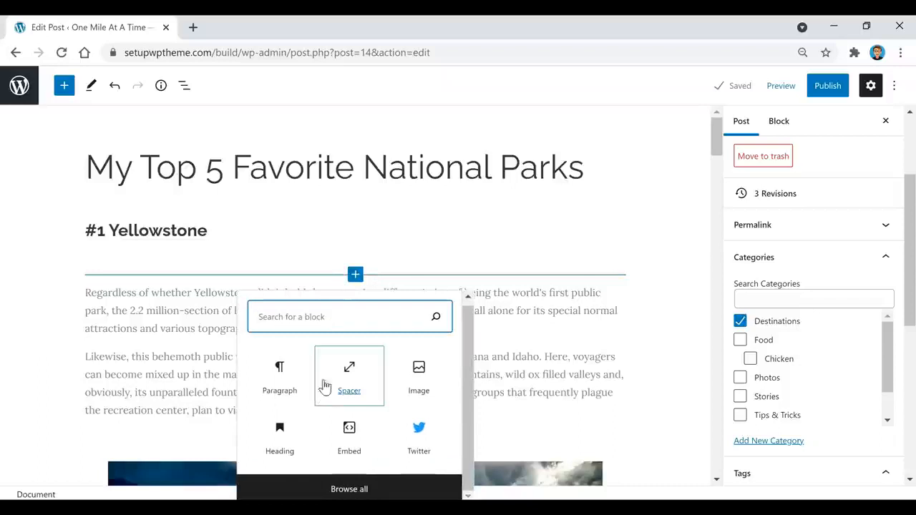
{"action": "left_click", "coordinate": [357, 492]}
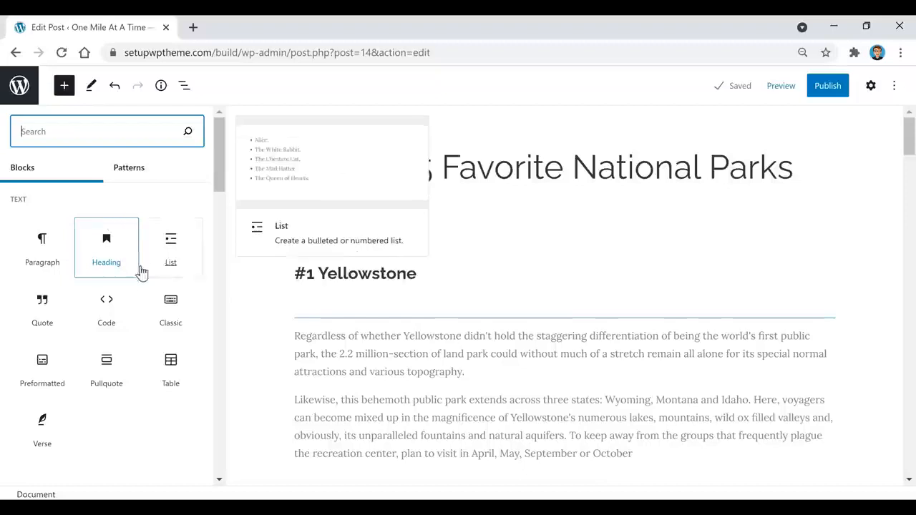
{"action": "scroll", "coordinate": [143, 286], "scroll_direction": "down", "scroll_amount": 3}
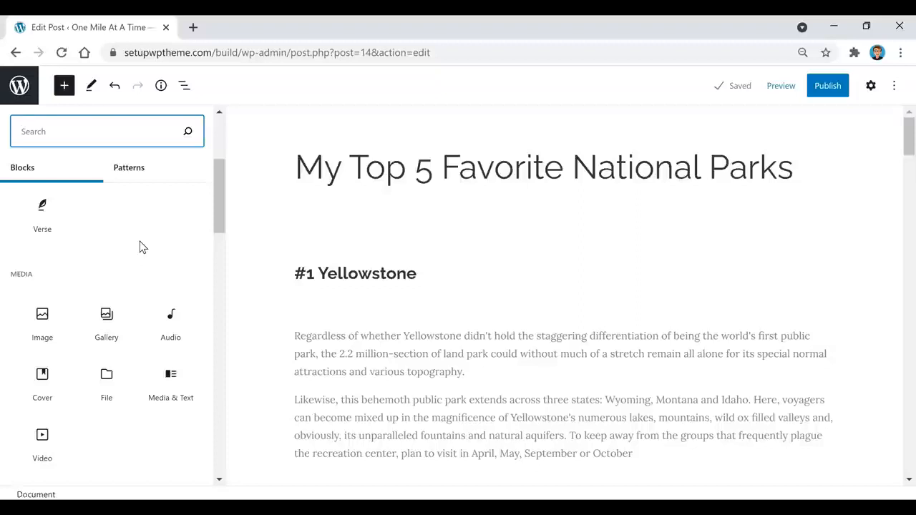
{"action": "scroll", "coordinate": [140, 247], "scroll_direction": "down", "scroll_amount": 3}
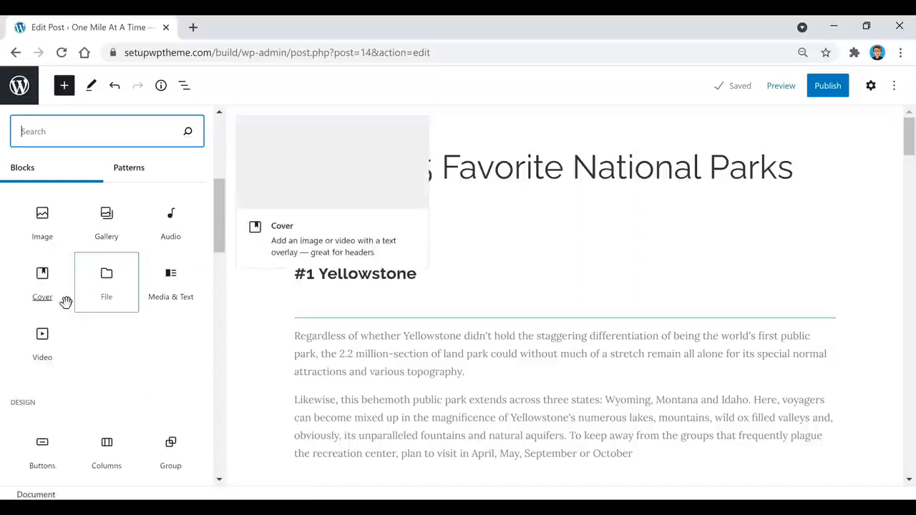
{"action": "scroll", "coordinate": [129, 272], "scroll_direction": "down", "scroll_amount": 2}
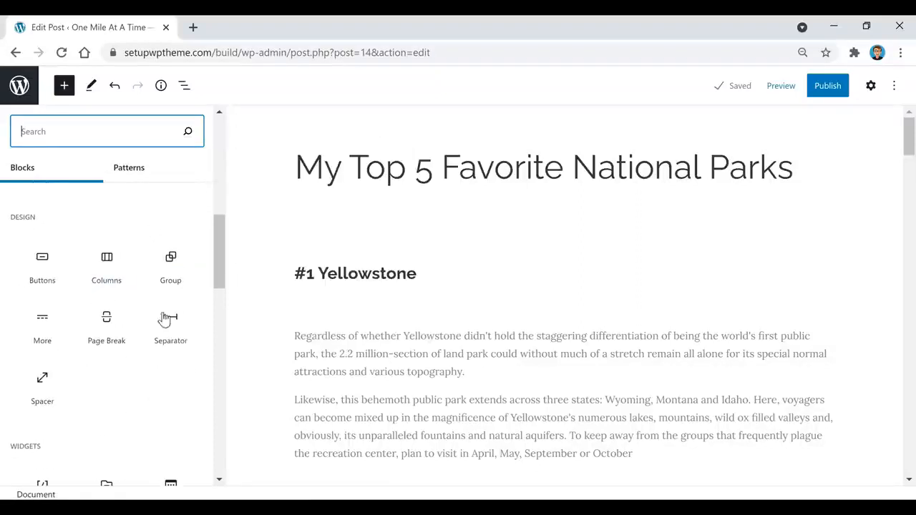
{"action": "mouse_move", "coordinate": [43, 259]}
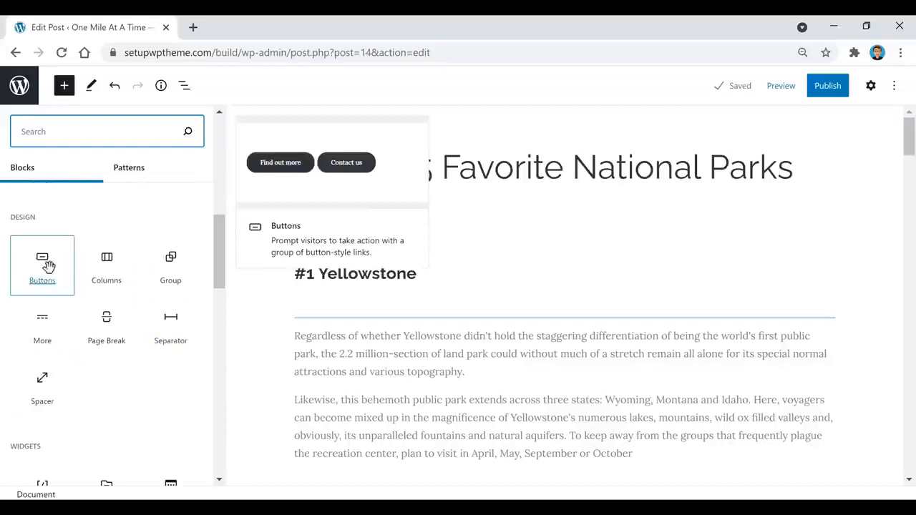
Insert a Buttons block labelled 'Click Here' under the heading, with no link, and show its settings.
{"action": "left_click", "coordinate": [44, 263]}
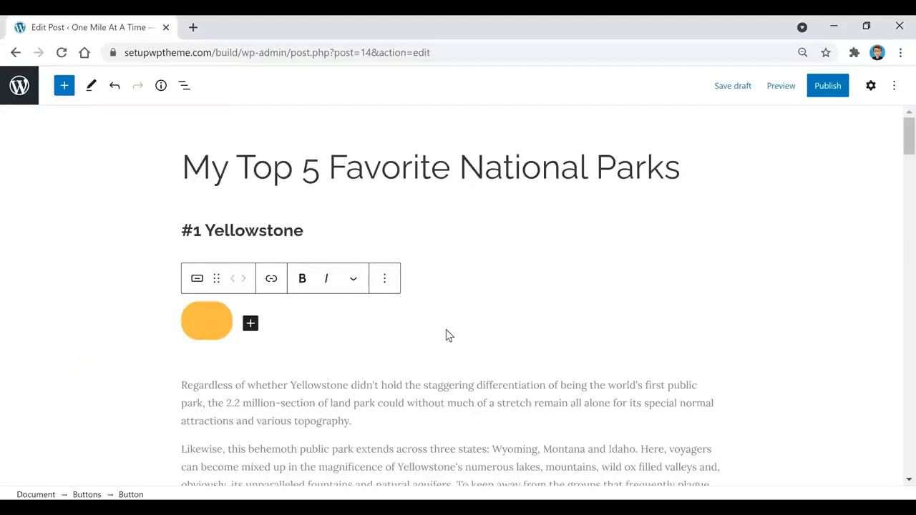
{"action": "type", "text": "c"}
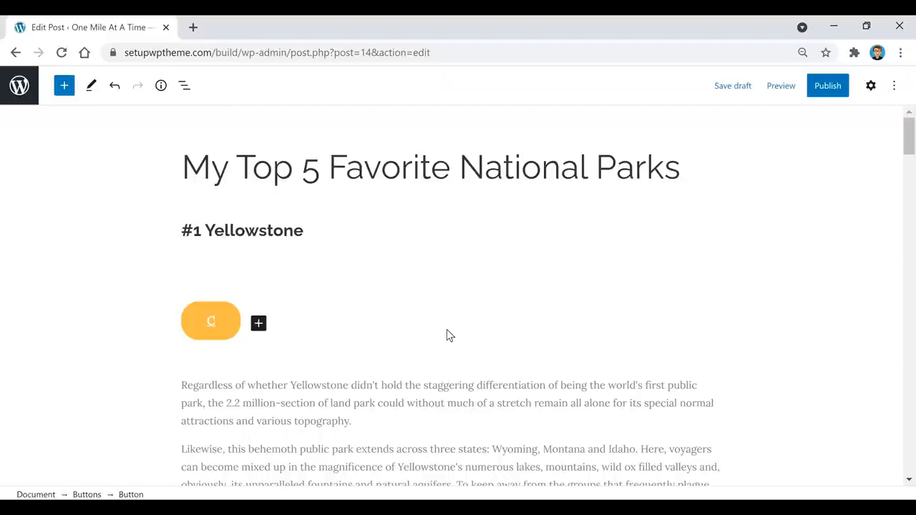
{"action": "type", "text": "lick Here"}
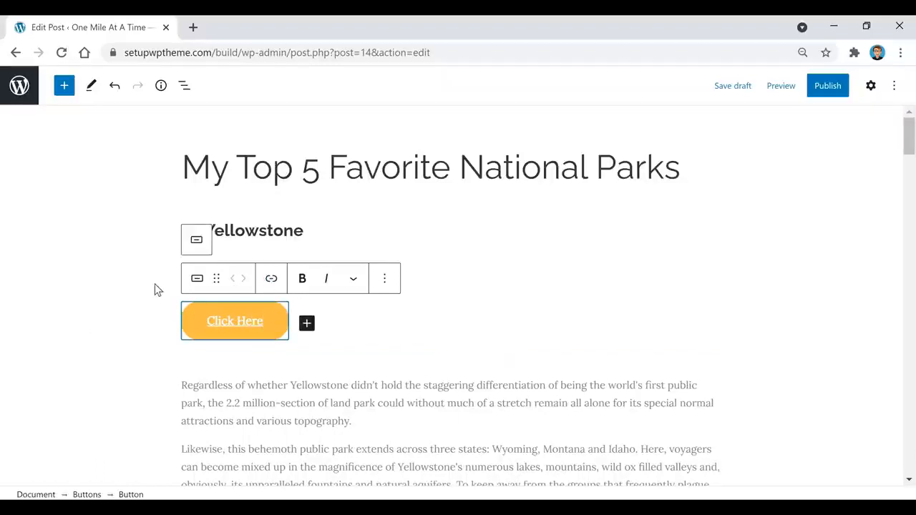
{"action": "triple_click", "coordinate": [268, 326]}
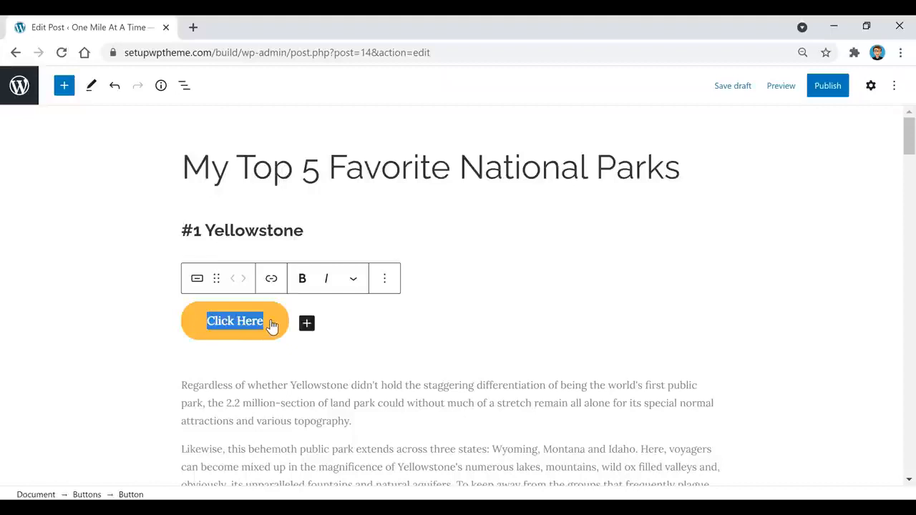
{"action": "left_click", "coordinate": [280, 282]}
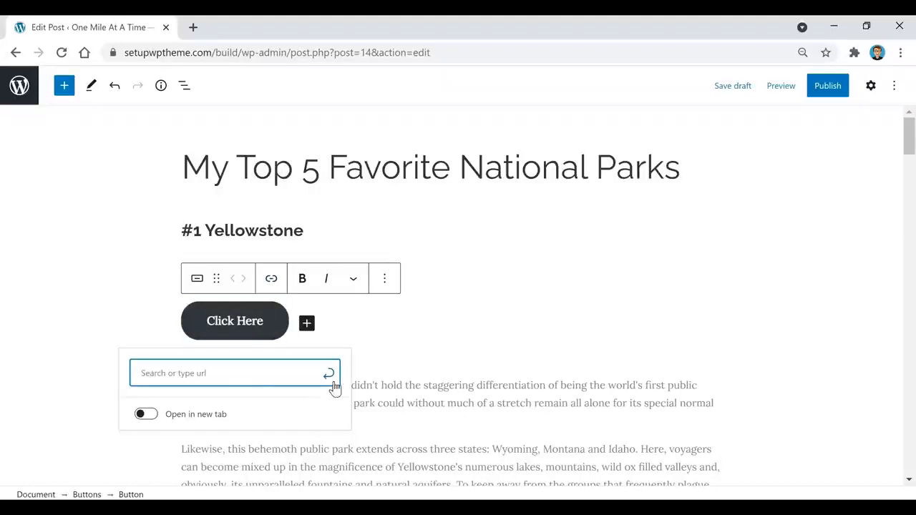
{"action": "left_click", "coordinate": [282, 320]}
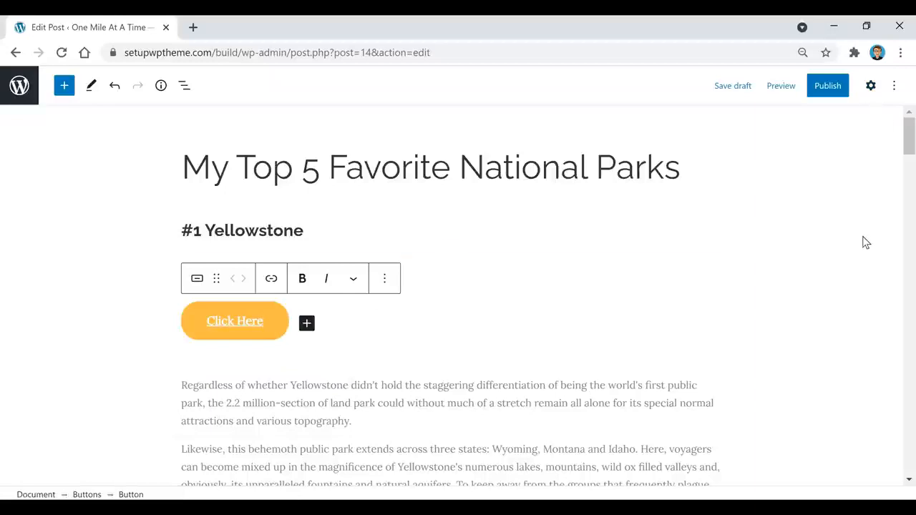
{"action": "left_click", "coordinate": [872, 95]}
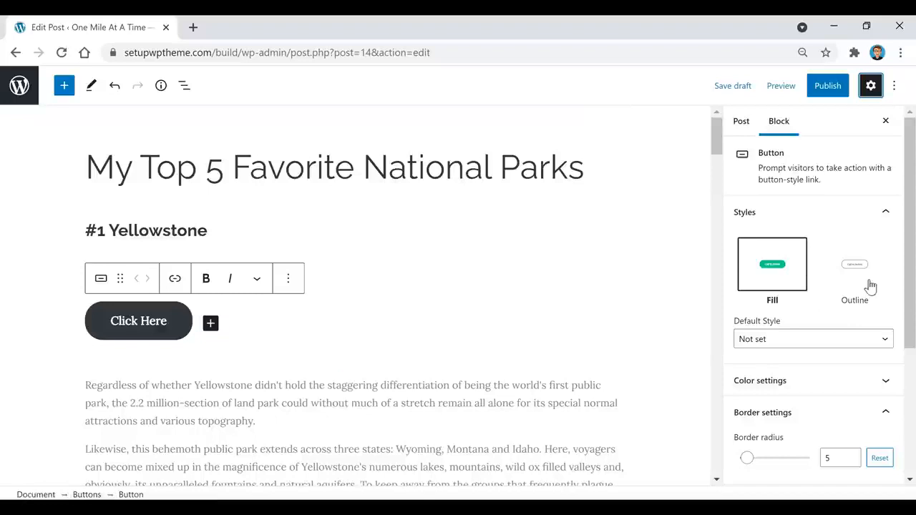
Keep the Fill style and give the Click Here button teal text on a blue background.
{"action": "left_click", "coordinate": [855, 264]}
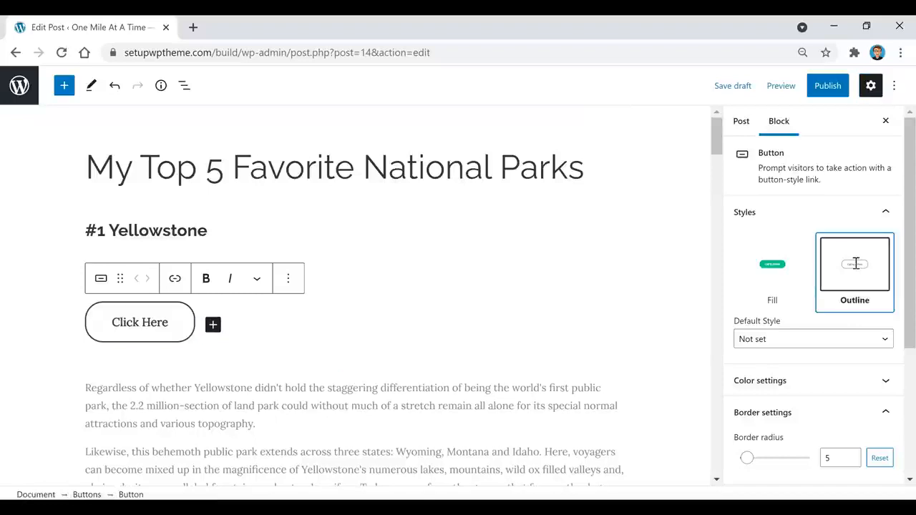
{"action": "left_click", "coordinate": [780, 266]}
{"action": "scroll", "coordinate": [794, 294], "scroll_direction": "down", "scroll_amount": 1}
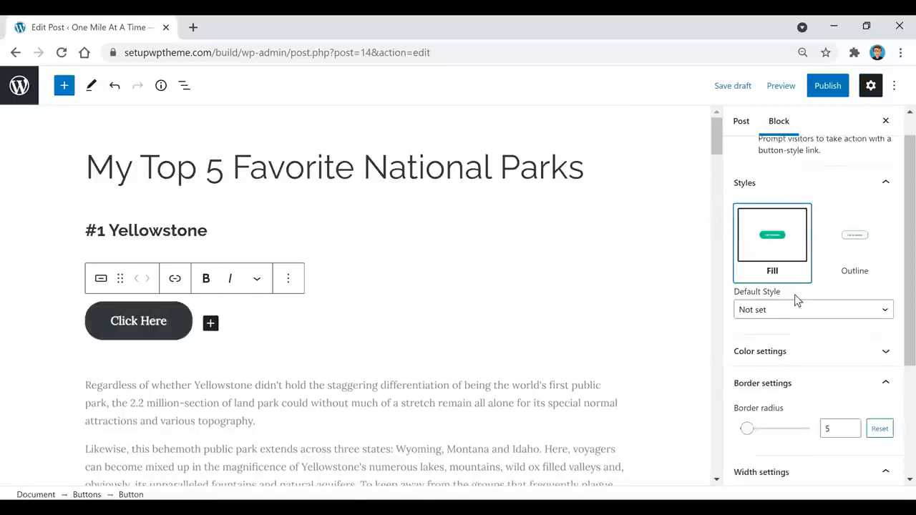
{"action": "left_click", "coordinate": [776, 316]}
{"action": "scroll", "coordinate": [777, 308], "scroll_direction": "down", "scroll_amount": 1}
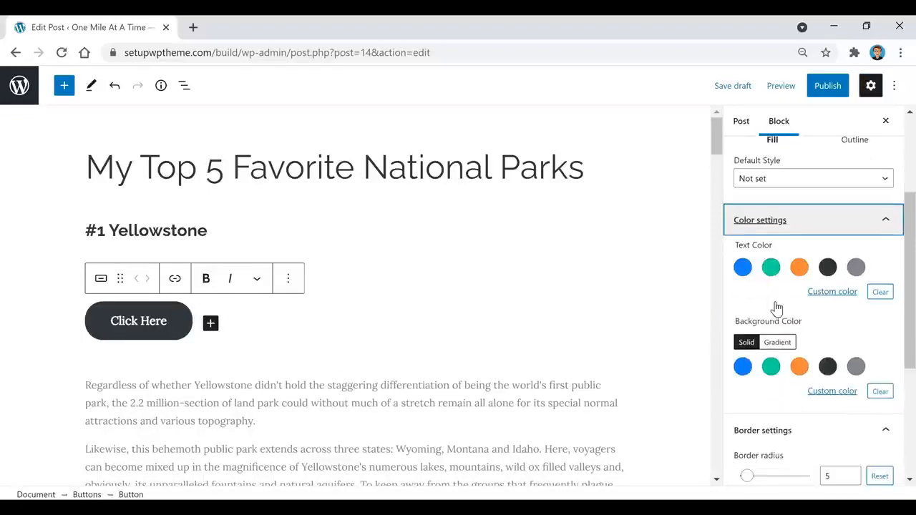
{"action": "left_click", "coordinate": [771, 270]}
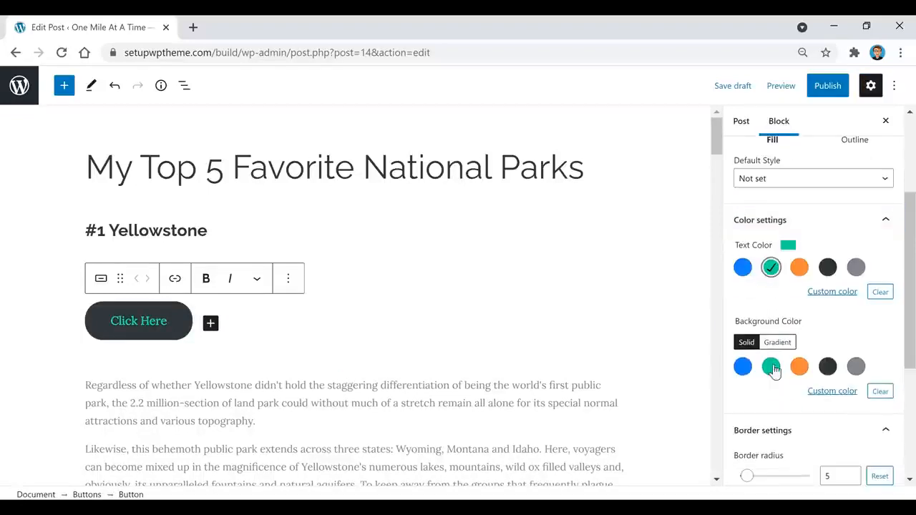
{"action": "left_click", "coordinate": [742, 367]}
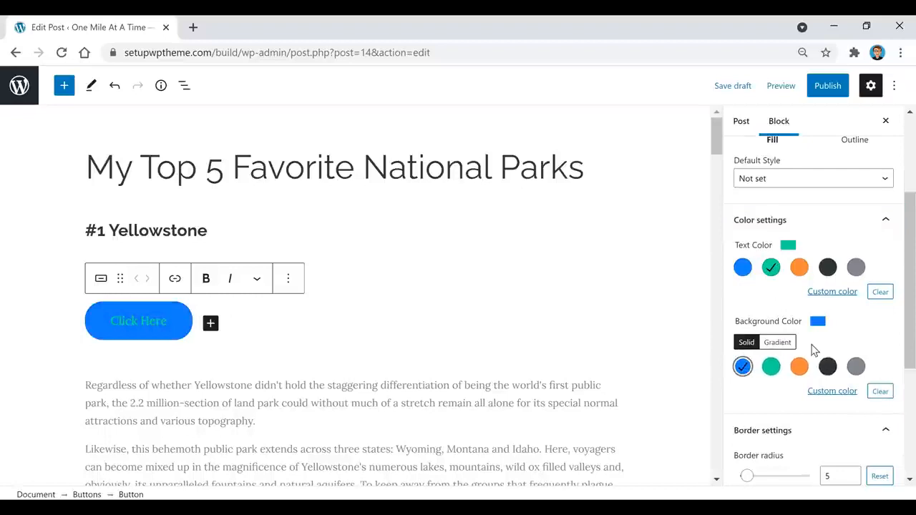
Set the button's border radius to 0 and its width to 25%.
{"action": "scroll", "coordinate": [812, 349], "scroll_direction": "down", "scroll_amount": 4}
{"action": "mouse_move", "coordinate": [746, 334]}
{"action": "left_mouse_down"}
{"action": "mouse_move", "coordinate": [756, 336]}
{"action": "mouse_move", "coordinate": [739, 334]}
{"action": "left_mouse_up"}
{"action": "scroll", "coordinate": [818, 333], "scroll_direction": "down", "scroll_amount": 2}
{"action": "left_click", "coordinate": [768, 333]}
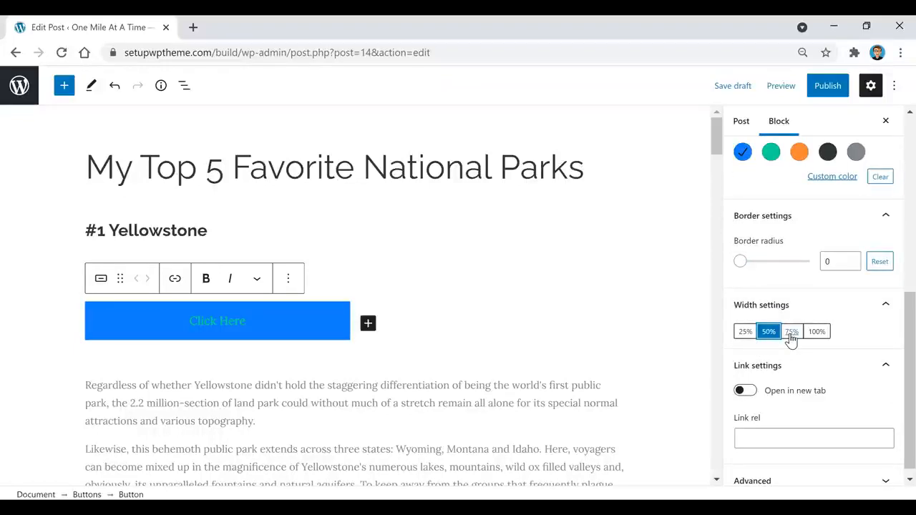
{"action": "left_click", "coordinate": [790, 333]}
{"action": "left_click", "coordinate": [745, 332]}
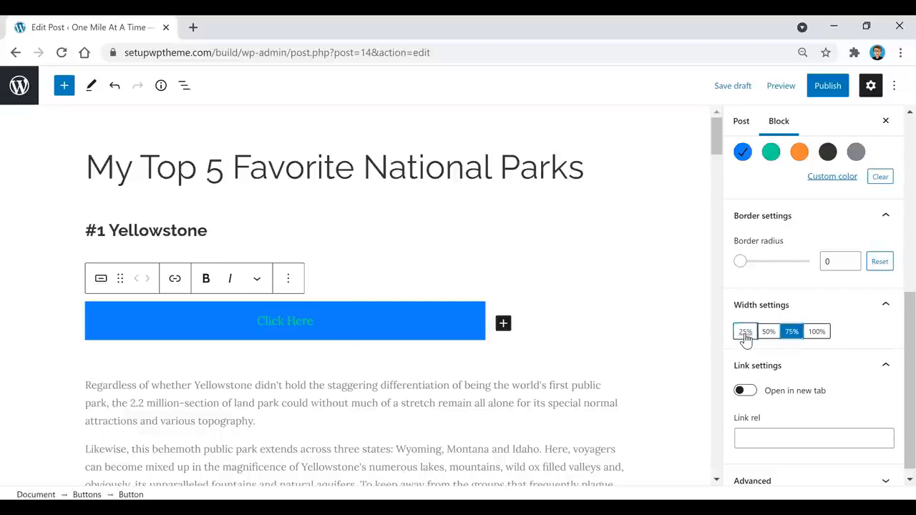
{"action": "scroll", "coordinate": [822, 357], "scroll_direction": "down", "scroll_amount": 1}
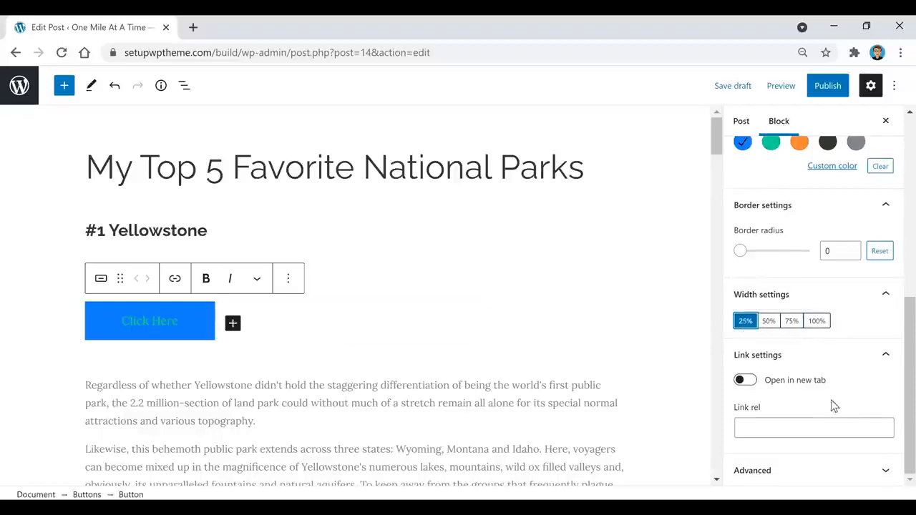
{"action": "left_click", "coordinate": [360, 430]}
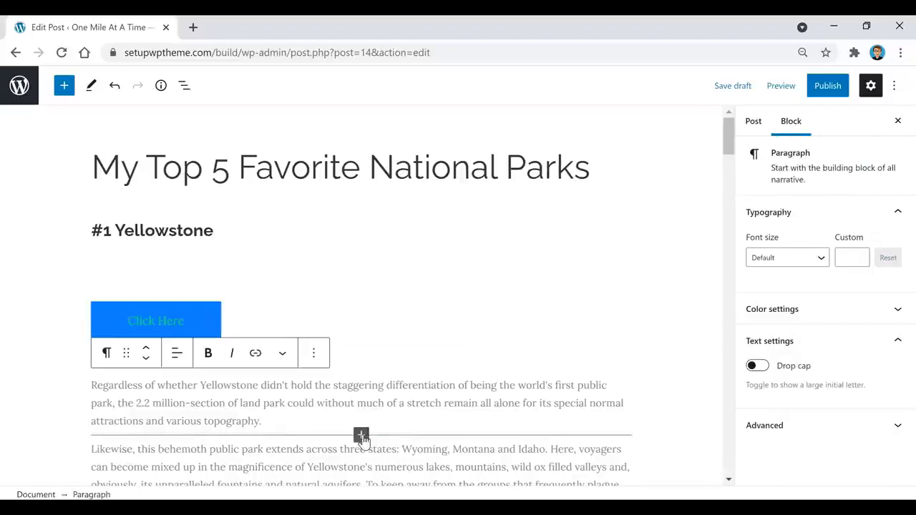
Try colouring the first Yellowstone paragraph: teal text, then black text on an orange background.
{"action": "left_click_drag", "start_coordinate": [336, 423], "coordinate": [94, 386]}
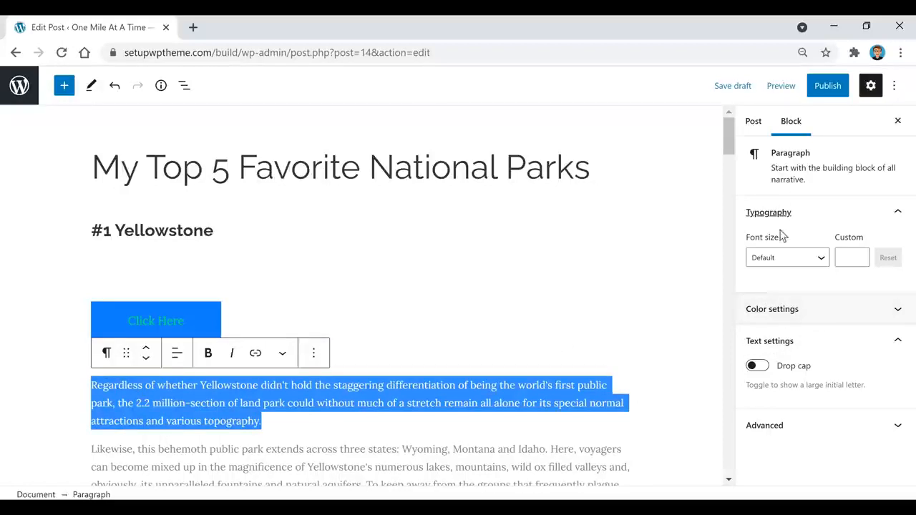
{"action": "left_click", "coordinate": [760, 309]}
{"action": "scroll", "coordinate": [815, 266], "scroll_direction": "down", "scroll_amount": 1}
{"action": "left_click", "coordinate": [772, 218]}
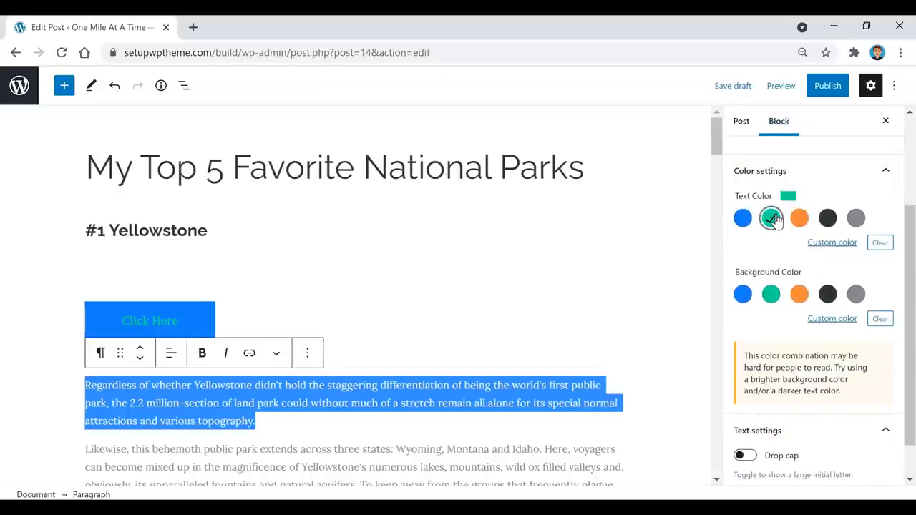
{"action": "left_click", "coordinate": [432, 419]}
{"action": "left_click_drag", "start_coordinate": [364, 419], "coordinate": [61, 393]}
{"action": "left_click", "coordinate": [826, 309]}
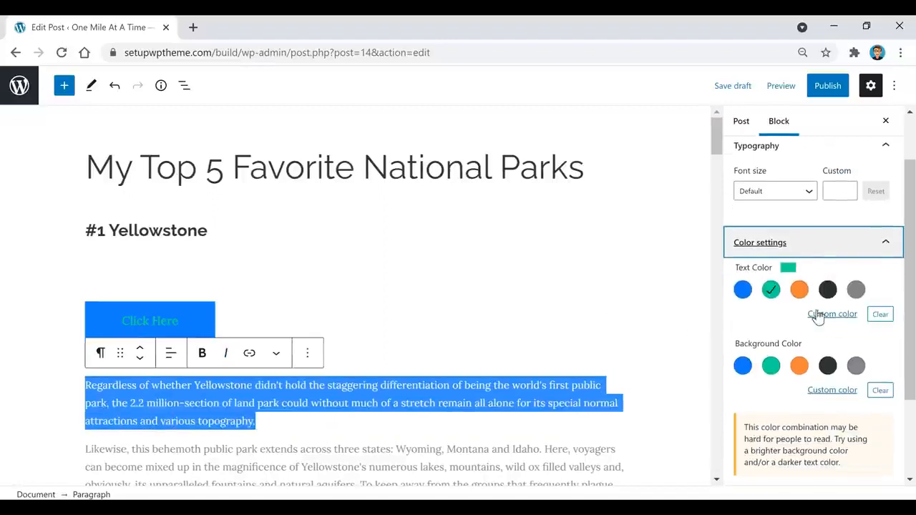
{"action": "left_click", "coordinate": [827, 289]}
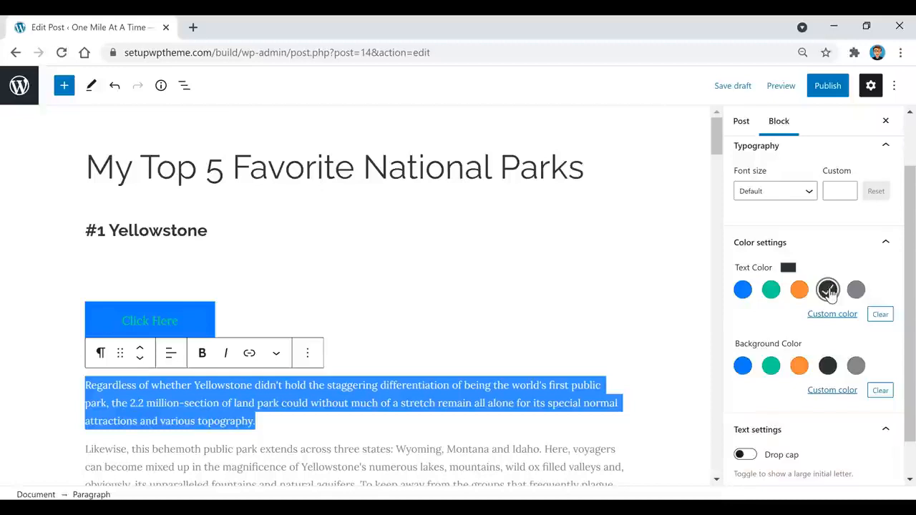
{"action": "left_click", "coordinate": [799, 366]}
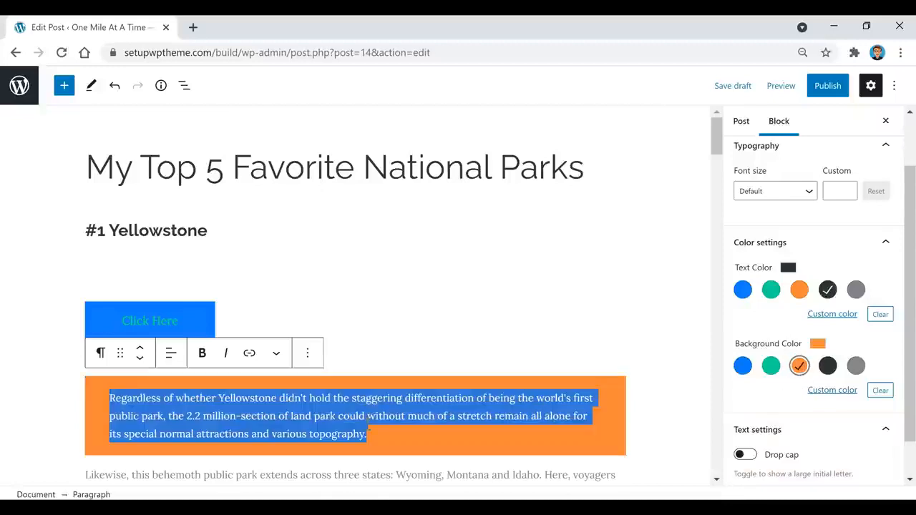
{"action": "left_click", "coordinate": [392, 437]}
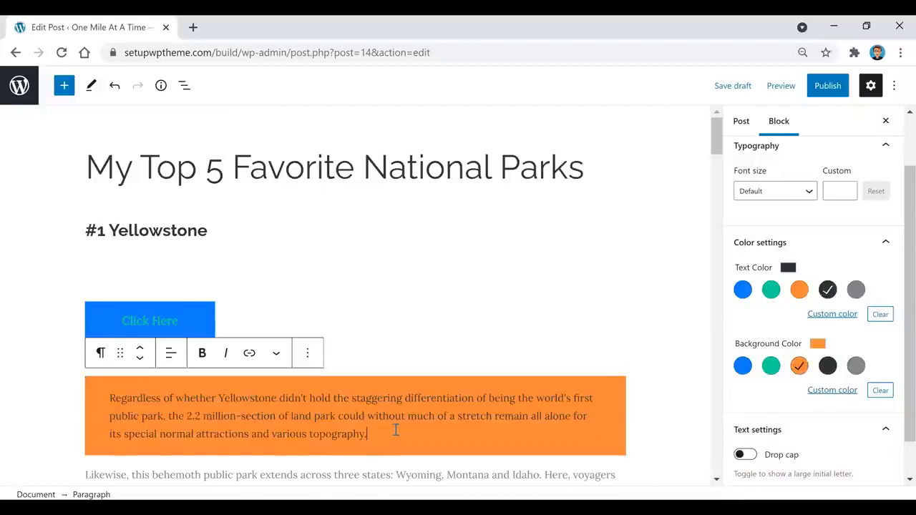
Clear the paragraph's orange background and custom text colour back to defaults.
{"action": "key", "text": "ctrl+a"}
{"action": "left_click", "coordinate": [880, 391]}
{"action": "left_click", "coordinate": [879, 315]}
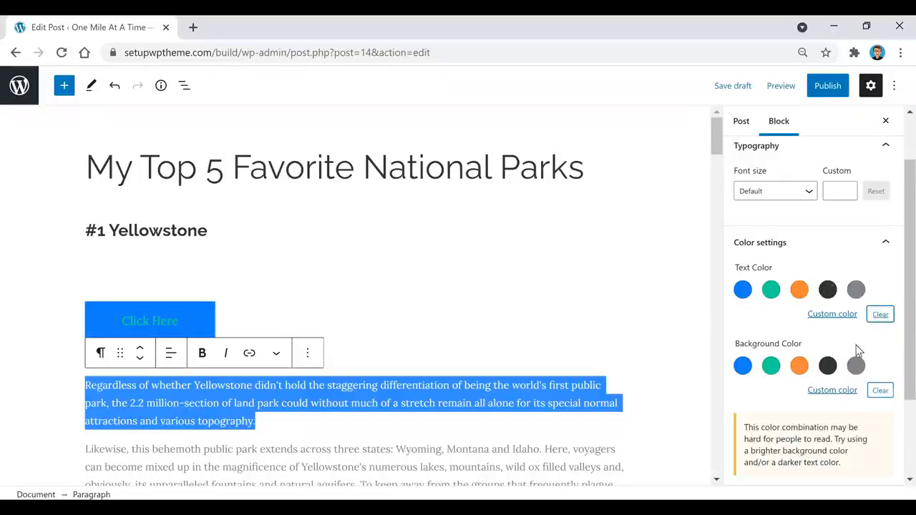
{"action": "left_click", "coordinate": [350, 418]}
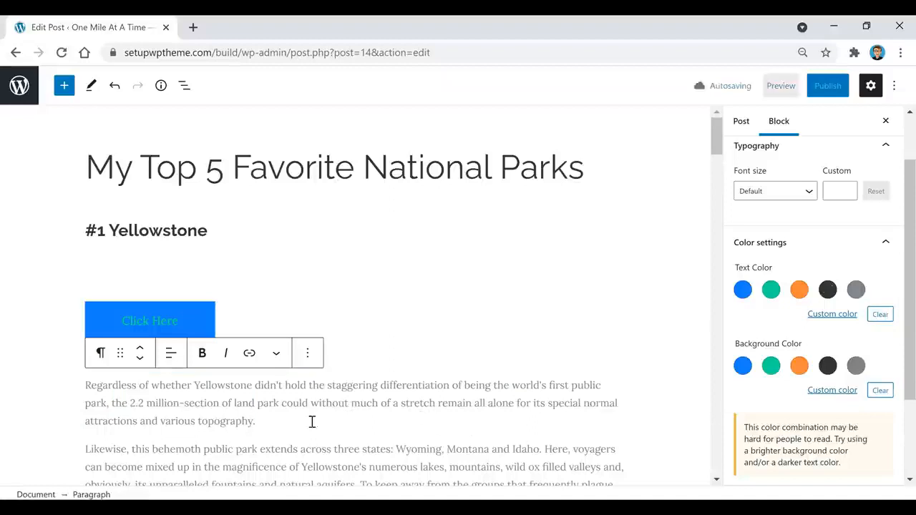
{"action": "left_click", "coordinate": [277, 355]}
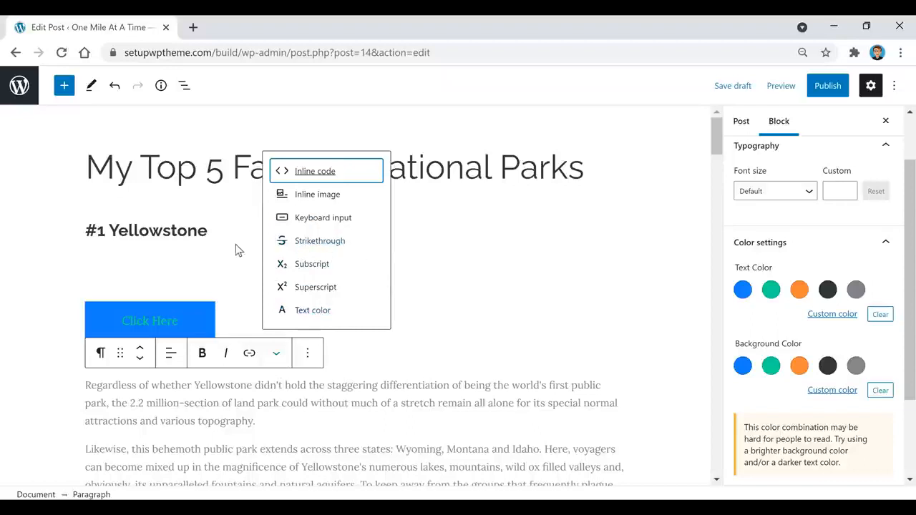
{"action": "scroll", "coordinate": [270, 402], "scroll_direction": "down", "scroll_amount": 1}
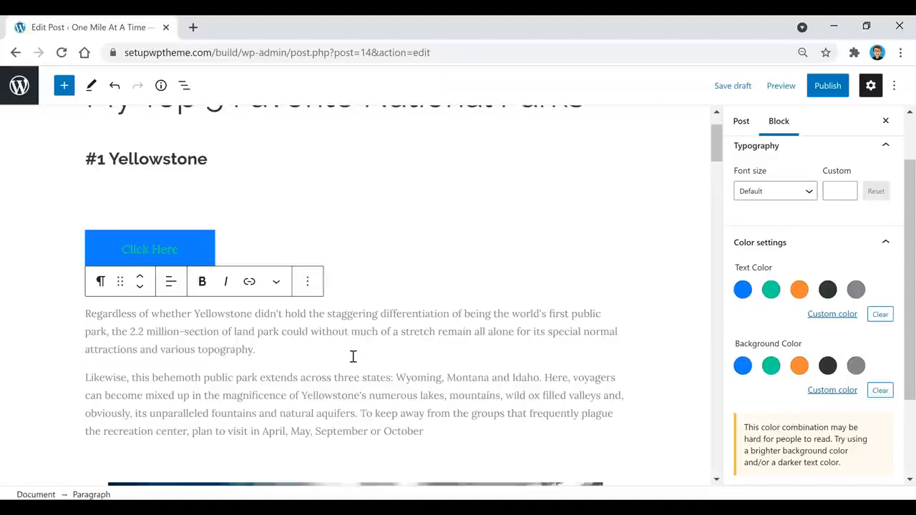
Open the full block library after the first paragraph and scroll down to the Embeds section.
{"action": "left_click", "coordinate": [355, 363]}
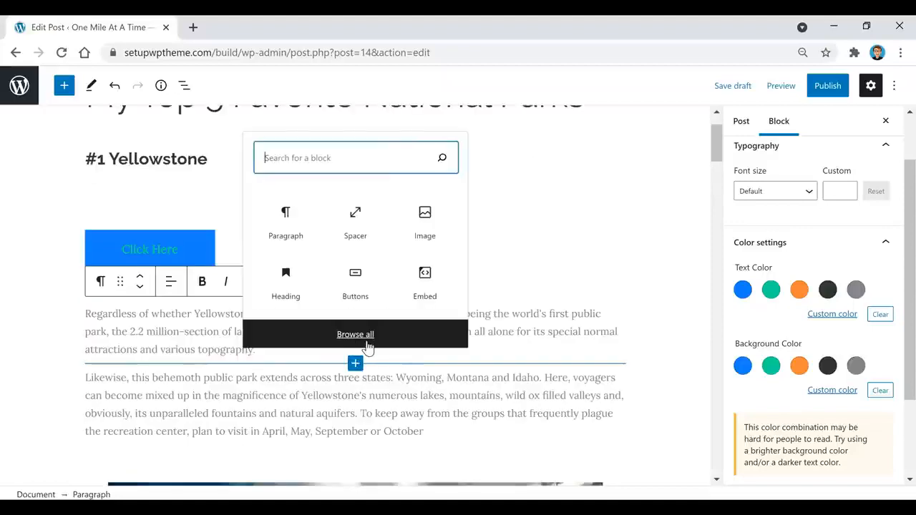
{"action": "left_click", "coordinate": [355, 335]}
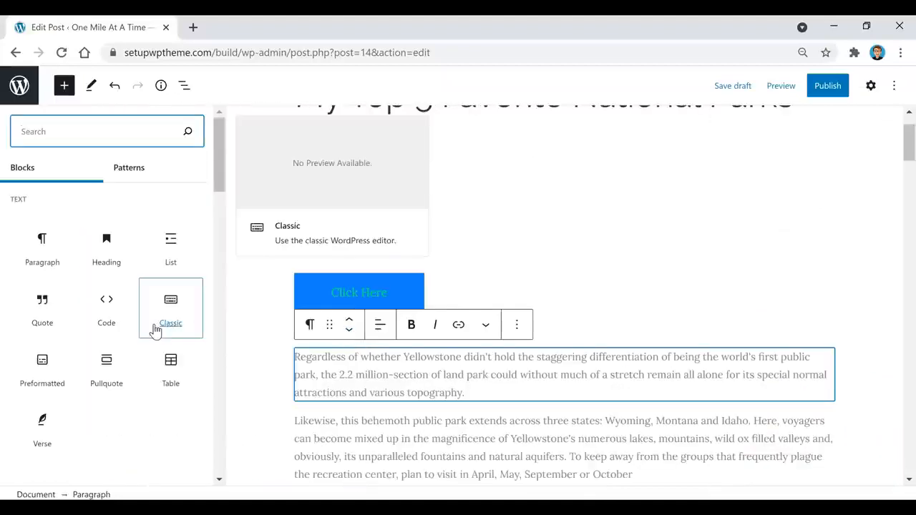
{"action": "scroll", "coordinate": [147, 333], "scroll_direction": "down", "scroll_amount": 3}
{"action": "scroll", "coordinate": [143, 341], "scroll_direction": "down", "scroll_amount": 5}
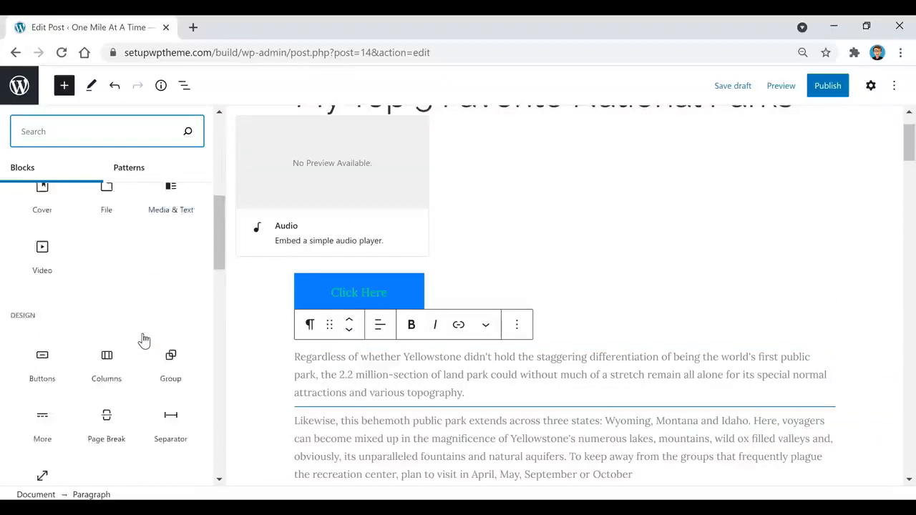
{"action": "scroll", "coordinate": [96, 365], "scroll_direction": "down", "scroll_amount": 5}
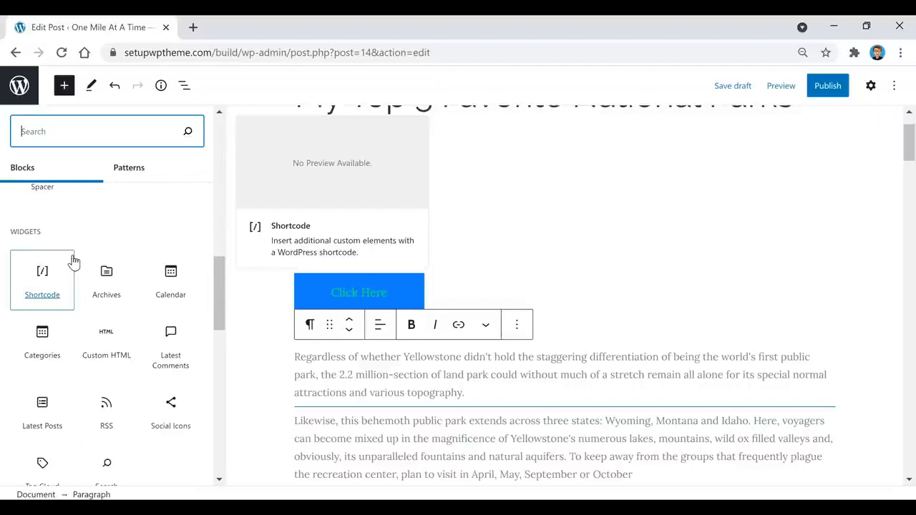
{"action": "scroll", "coordinate": [85, 243], "scroll_direction": "down", "scroll_amount": 1}
{"action": "scroll", "coordinate": [93, 245], "scroll_direction": "down", "scroll_amount": 1}
{"action": "scroll", "coordinate": [94, 243], "scroll_direction": "down", "scroll_amount": 1}
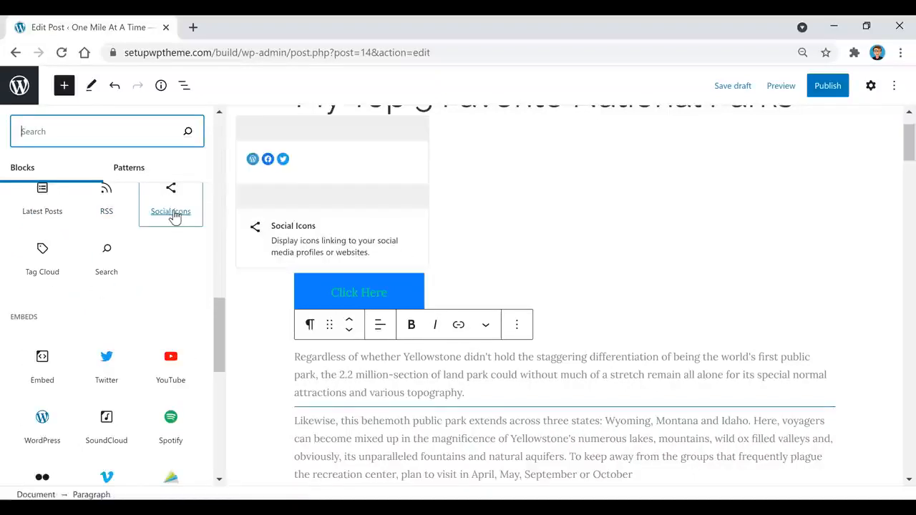
{"action": "scroll", "coordinate": [174, 215], "scroll_direction": "down", "scroll_amount": 2}
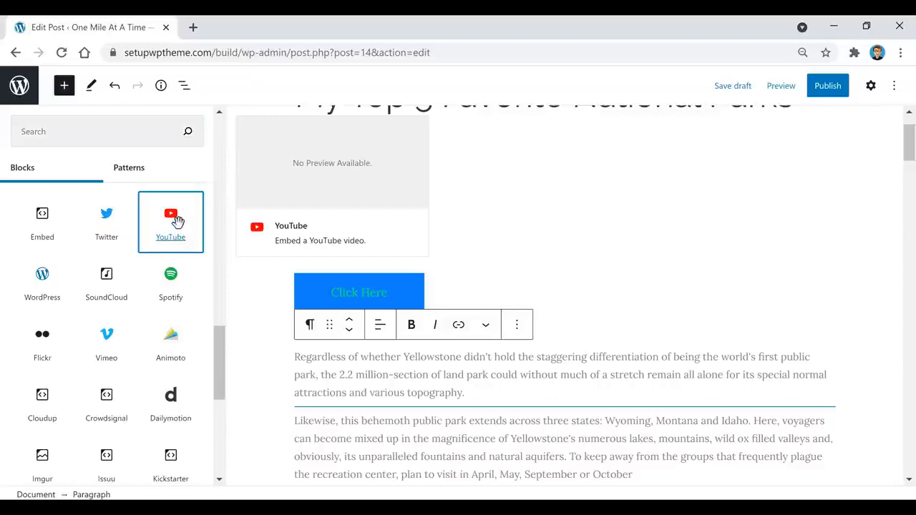
Embed the YouTube video '25 Most Beautiful Destinations in Europe - Travel Video' from its pasted URL, keeping default alignment.
{"action": "left_click", "coordinate": [176, 221]}
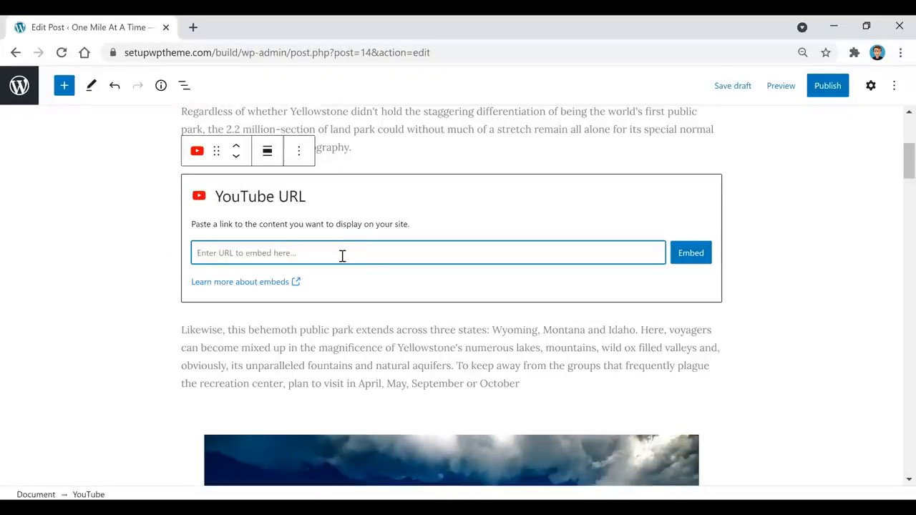
{"action": "type", "text": "https://www.youtube.com/watch?v=7lvXbfNBIQg"}
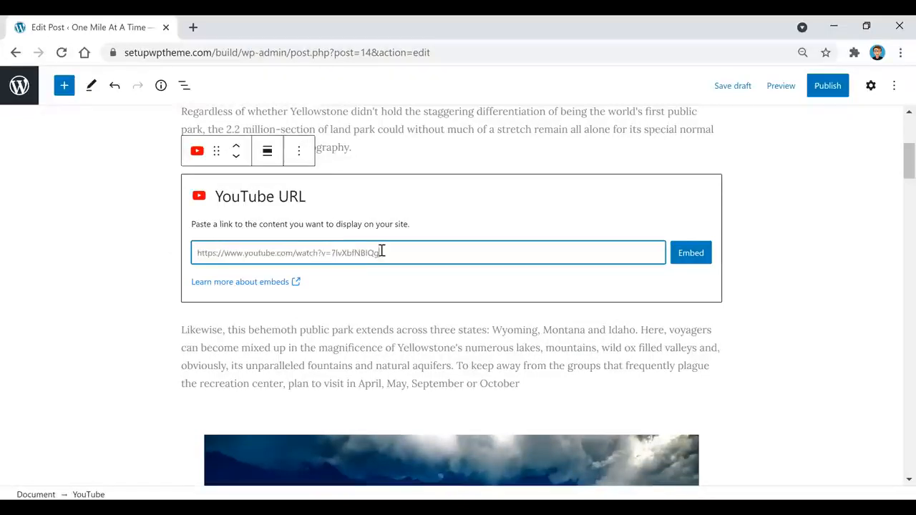
{"action": "left_click", "coordinate": [688, 259]}
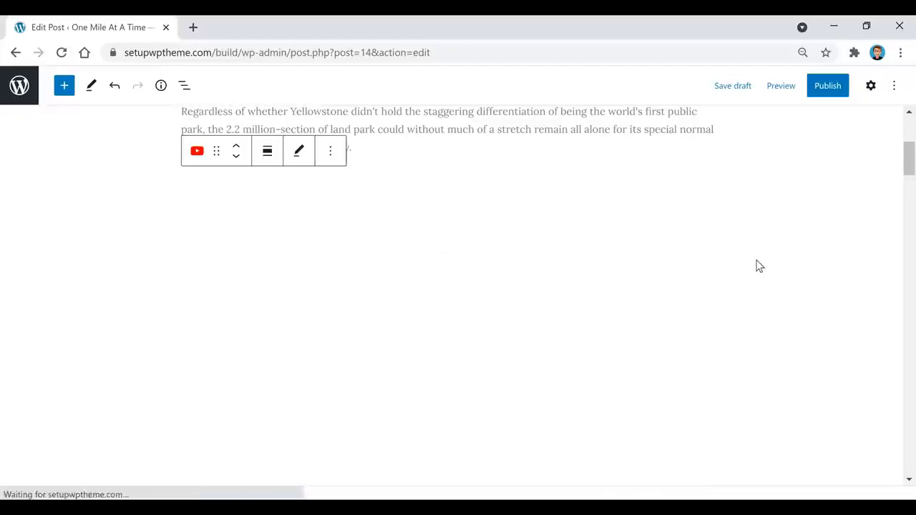
{"action": "scroll", "coordinate": [733, 332], "scroll_direction": "up", "scroll_amount": 2}
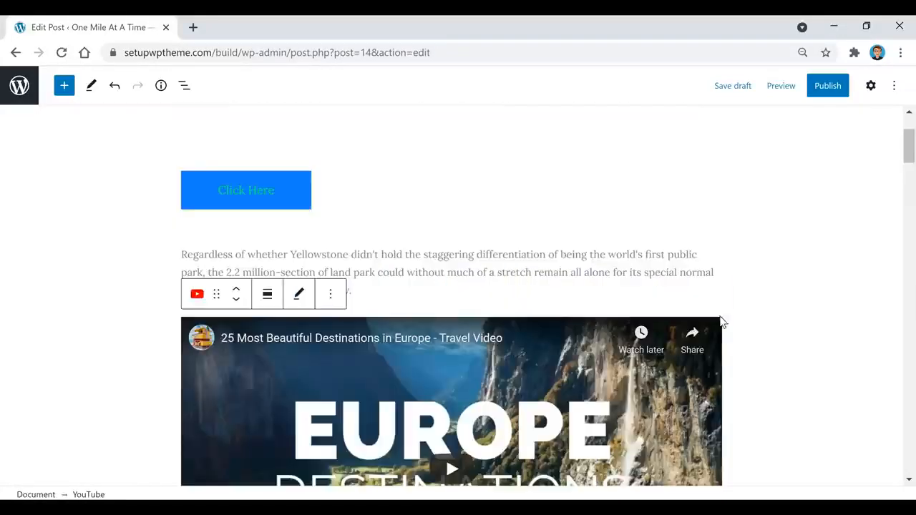
{"action": "scroll", "coordinate": [458, 277], "scroll_direction": "down", "scroll_amount": 3}
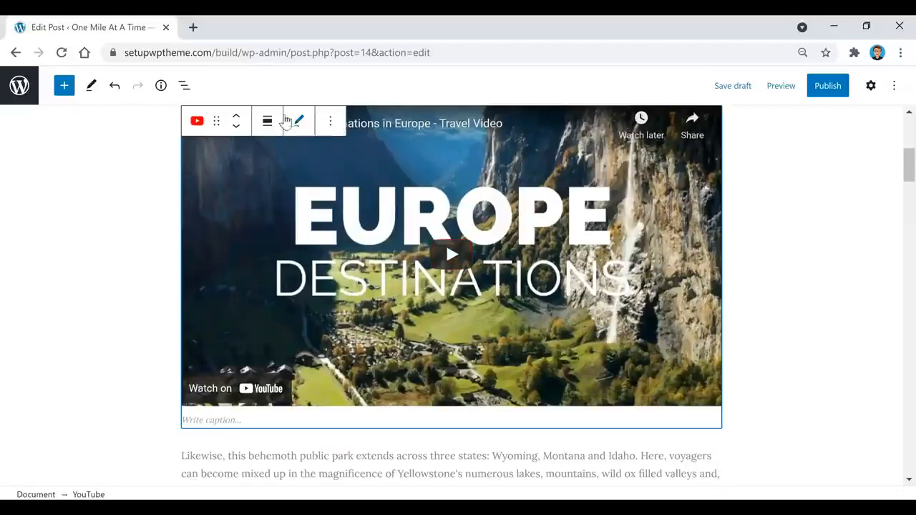
{"action": "left_click", "coordinate": [269, 123]}
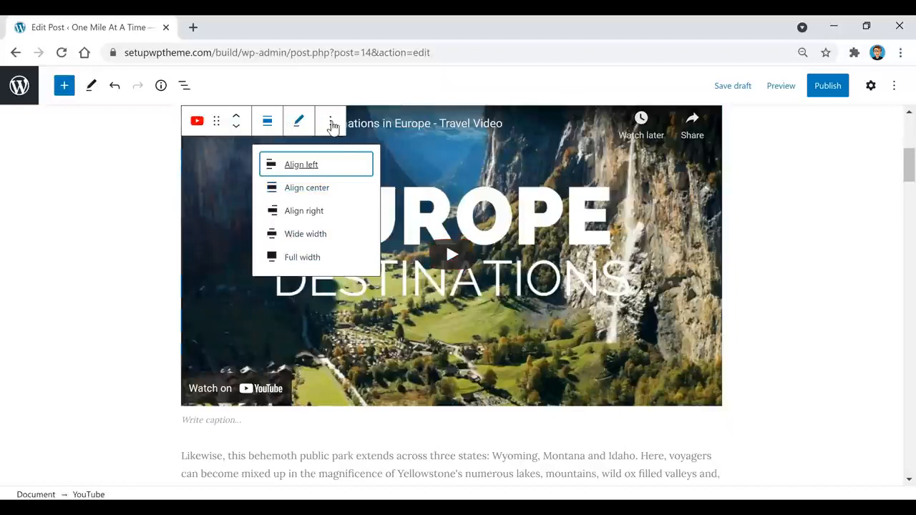
{"action": "left_click", "coordinate": [780, 211]}
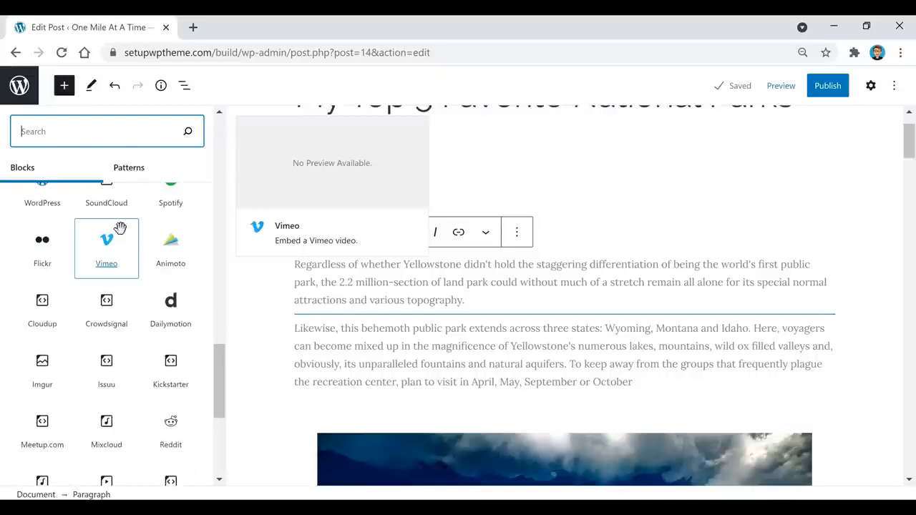
Scroll through the remaining embed block types, then close the block library.
{"action": "scroll", "coordinate": [93, 250], "scroll_direction": "down", "scroll_amount": 1}
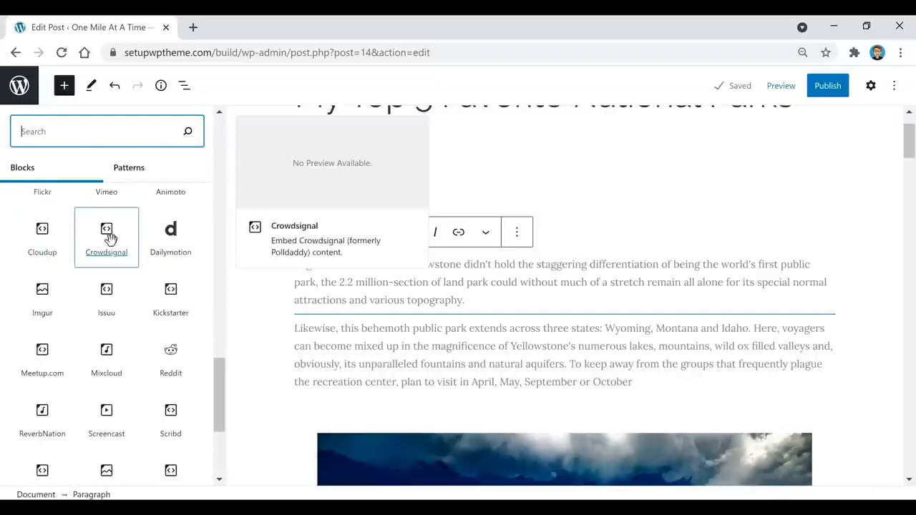
{"action": "scroll", "coordinate": [109, 238], "scroll_direction": "down", "scroll_amount": 3}
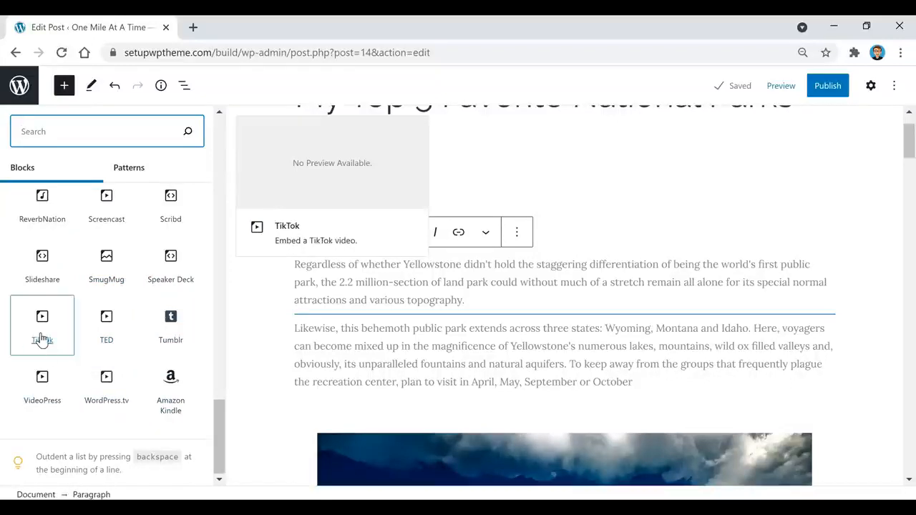
{"action": "scroll", "coordinate": [67, 358], "scroll_direction": "up", "scroll_amount": 5}
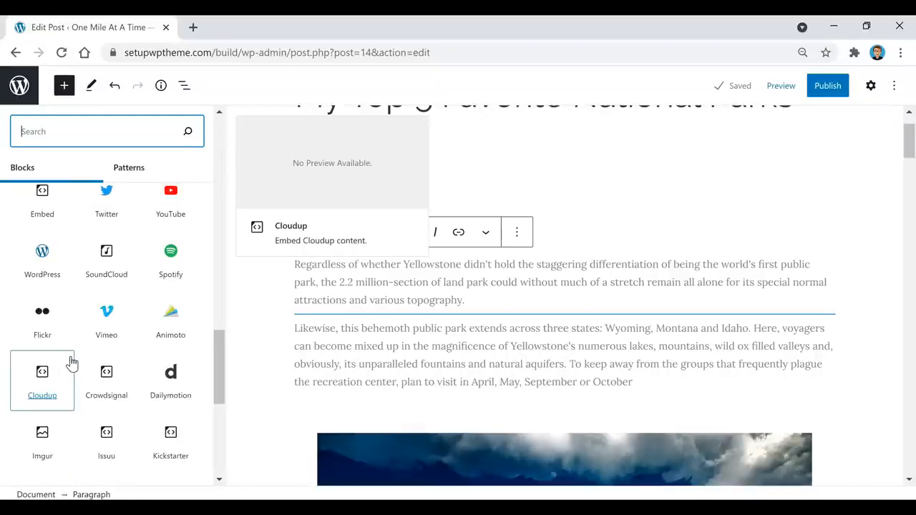
{"action": "scroll", "coordinate": [71, 363], "scroll_direction": "up", "scroll_amount": 4}
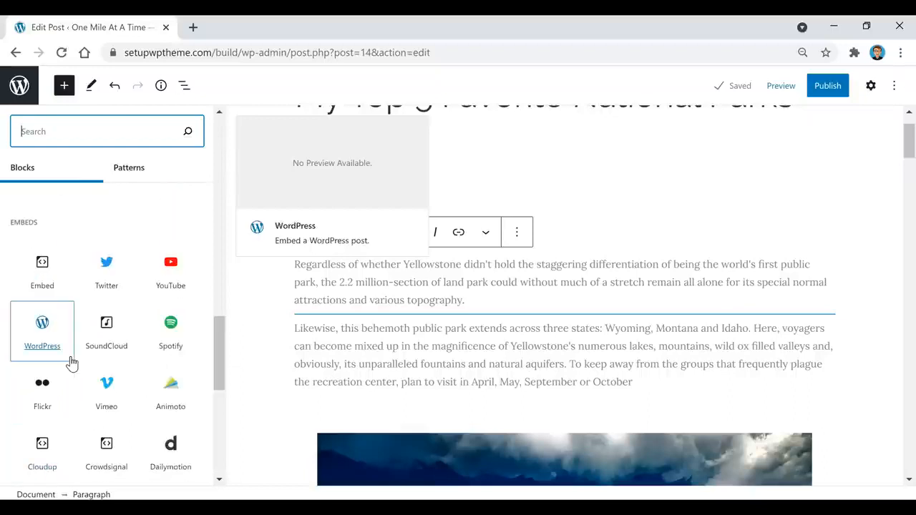
{"action": "left_click", "coordinate": [537, 315]}
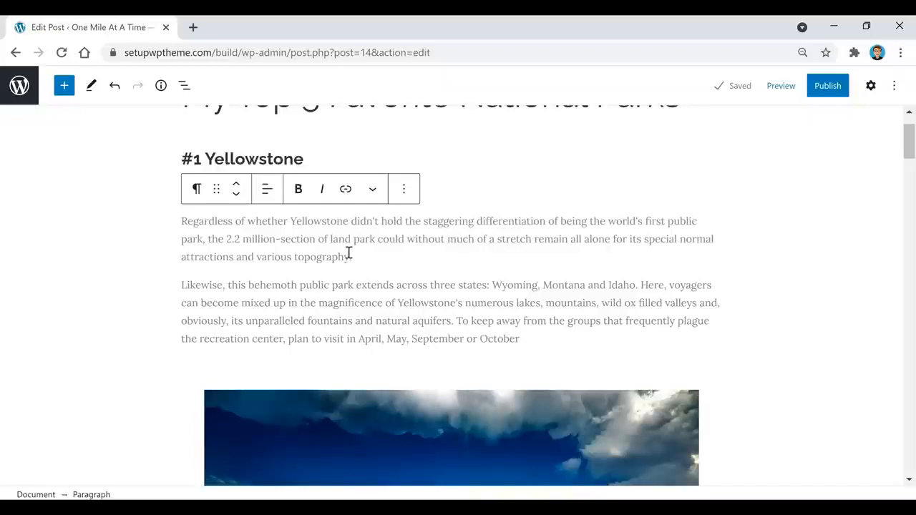
Link the word 'topography' in the first Yellowstone paragraph to the pasted YouTube URL.
{"action": "left_click_drag", "start_coordinate": [349, 255], "coordinate": [293, 255]}
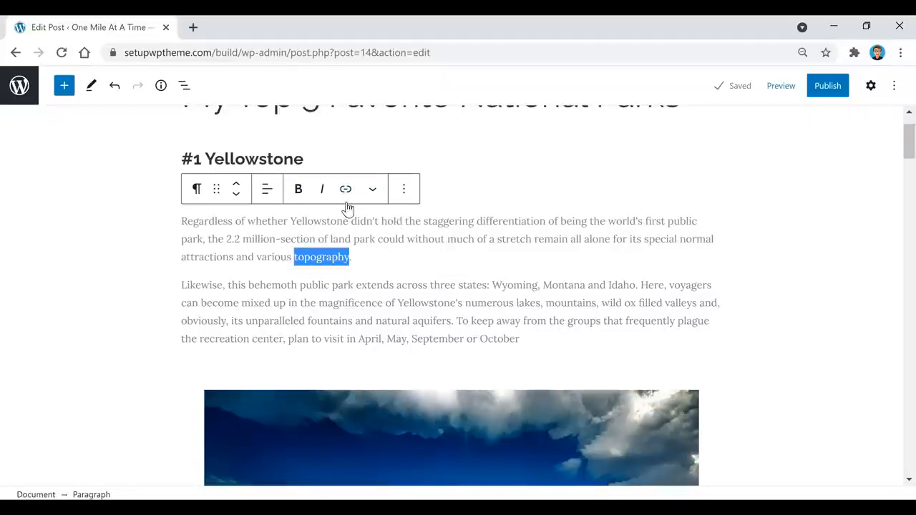
{"action": "left_click", "coordinate": [346, 189]}
{"action": "type", "text": "https://www.youtube.com/watch?v=zTBmv-Gzf2w"}
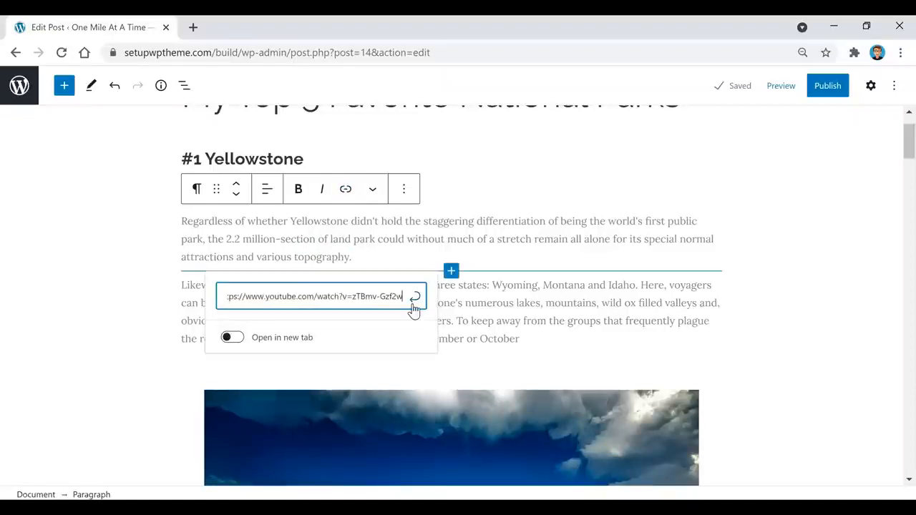
{"action": "left_click", "coordinate": [415, 299]}
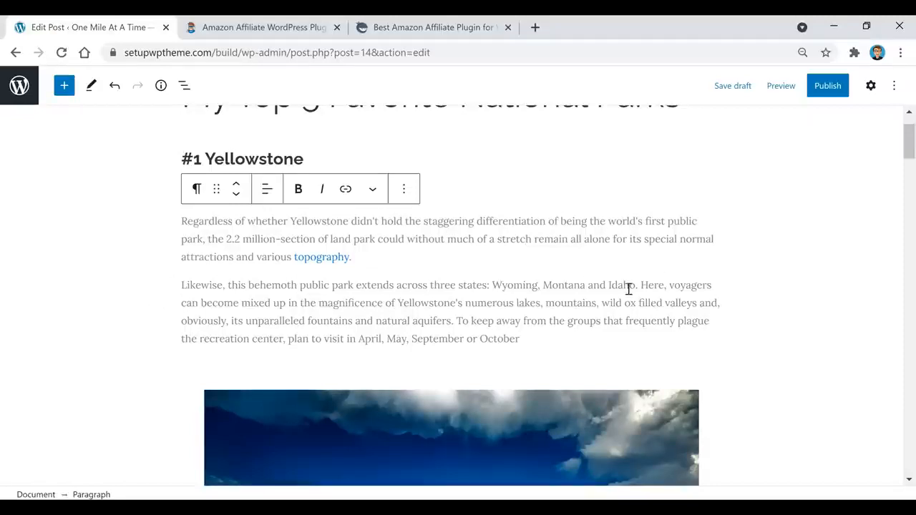
{"action": "left_click", "coordinate": [256, 26]}
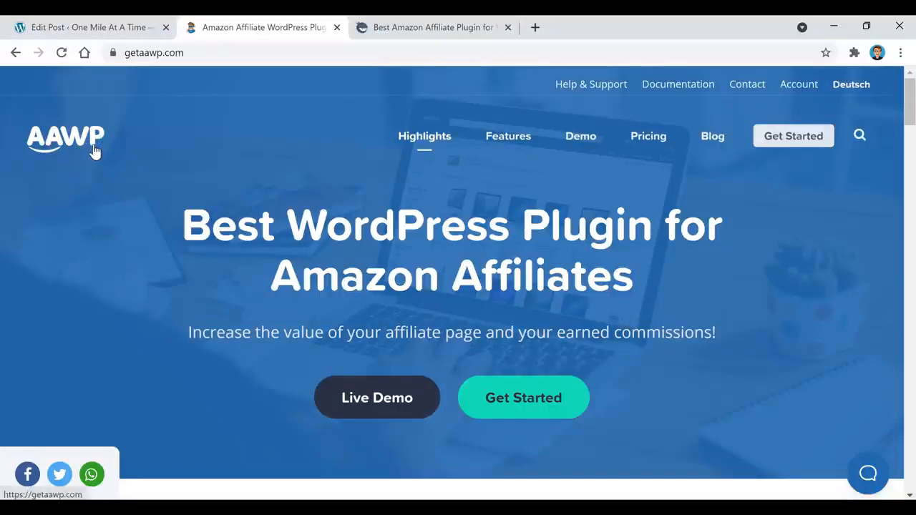
{"action": "scroll", "coordinate": [368, 243], "scroll_direction": "down", "scroll_amount": 3}
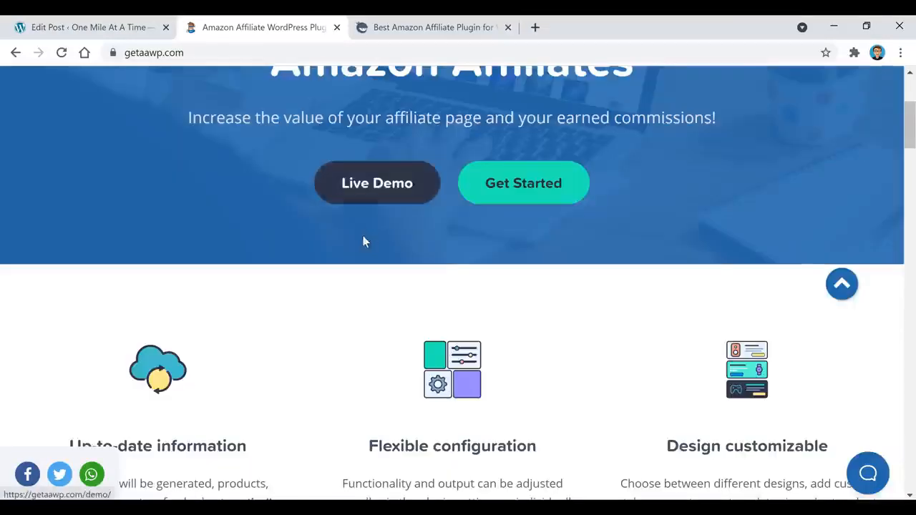
{"action": "scroll", "coordinate": [364, 242], "scroll_direction": "down", "scroll_amount": 2}
{"action": "scroll", "coordinate": [382, 365], "scroll_direction": "up", "scroll_amount": 5}
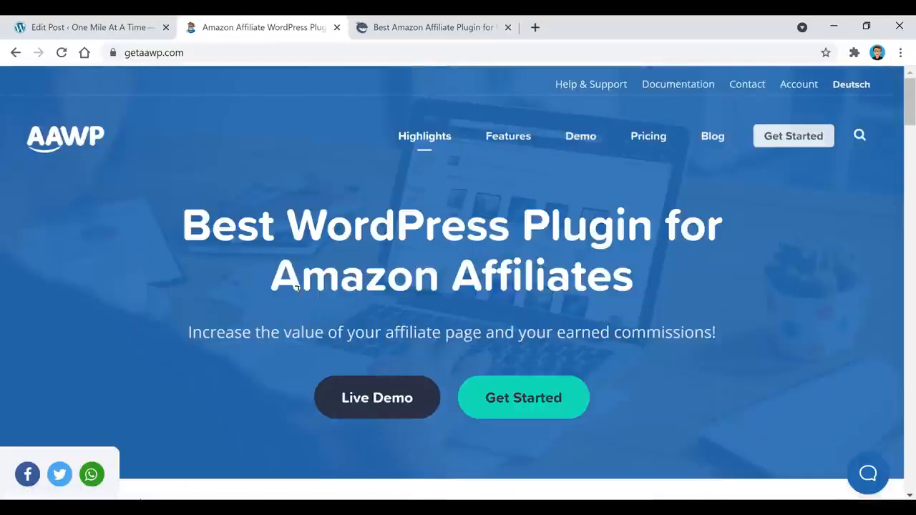
{"action": "left_click", "coordinate": [440, 32]}
{"action": "scroll", "coordinate": [605, 280], "scroll_direction": "down", "scroll_amount": 8}
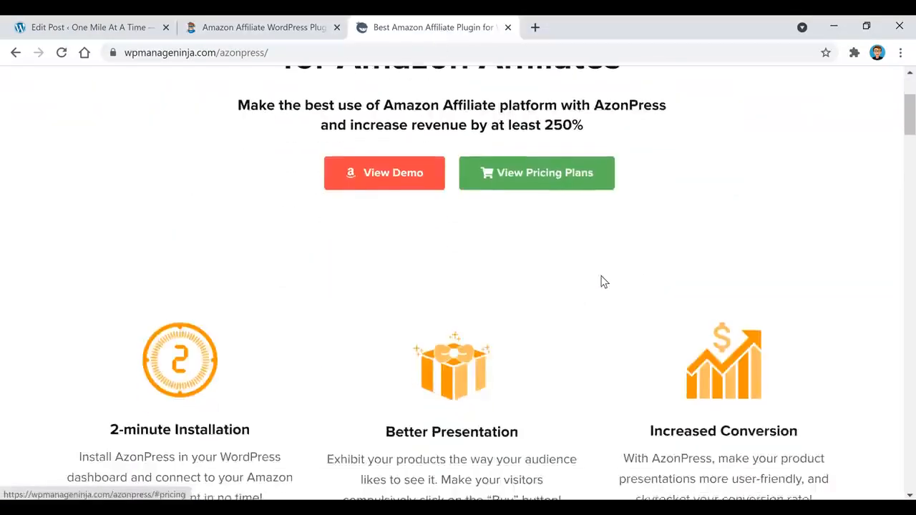
{"action": "scroll", "coordinate": [493, 313], "scroll_direction": "up", "scroll_amount": 8}
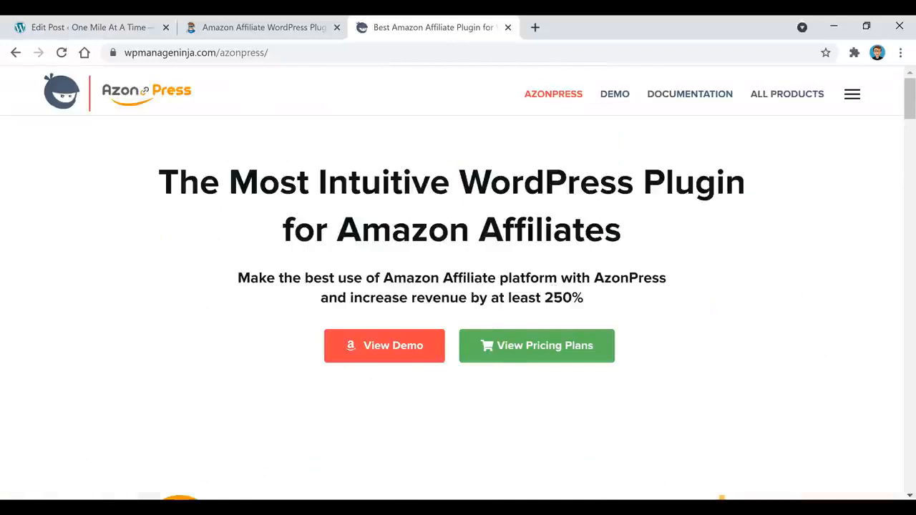
{"action": "left_click", "coordinate": [89, 33]}
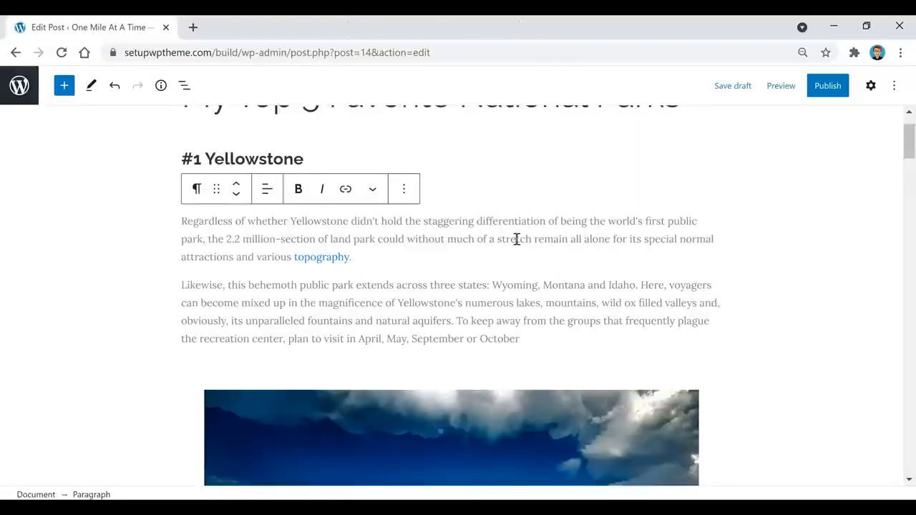
Publish 'My Top 5 Favorite National Parks' and view the live post on the site.
{"action": "scroll", "coordinate": [551, 310], "scroll_direction": "up", "scroll_amount": 1}
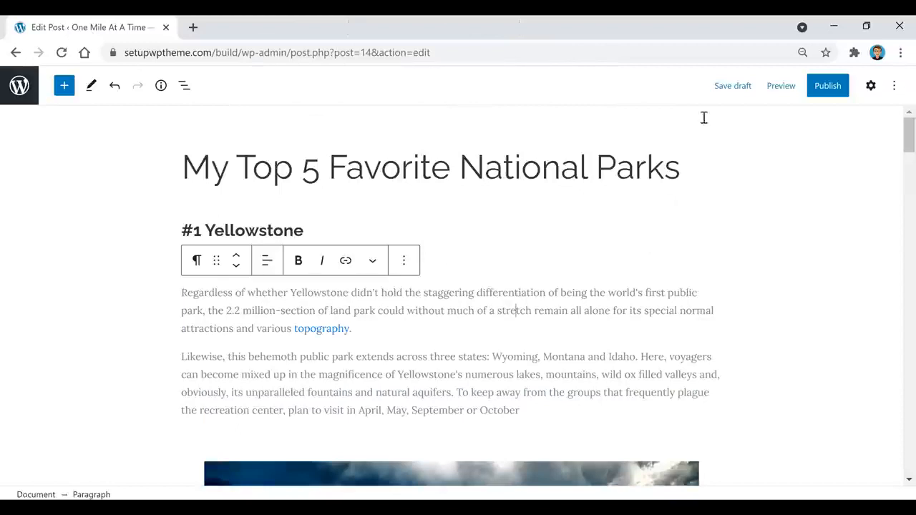
{"action": "left_click", "coordinate": [871, 87]}
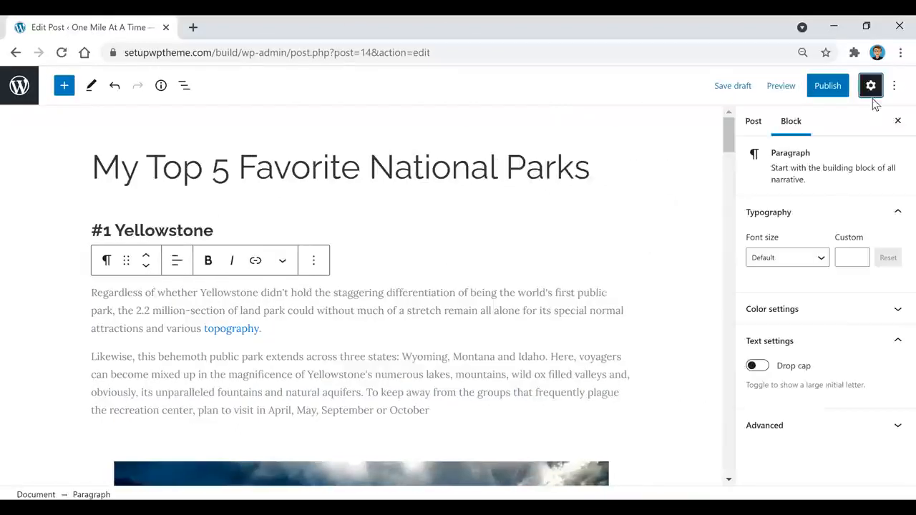
{"action": "left_click", "coordinate": [827, 89]}
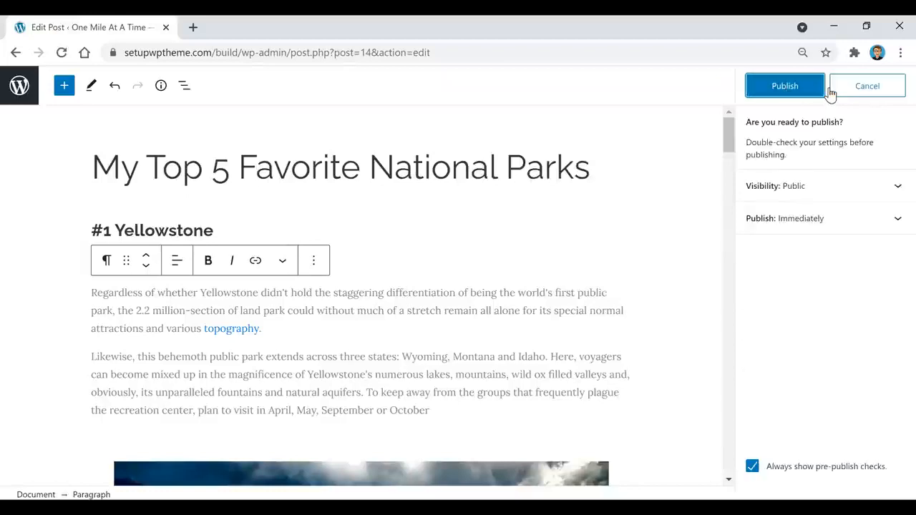
{"action": "left_click", "coordinate": [785, 88]}
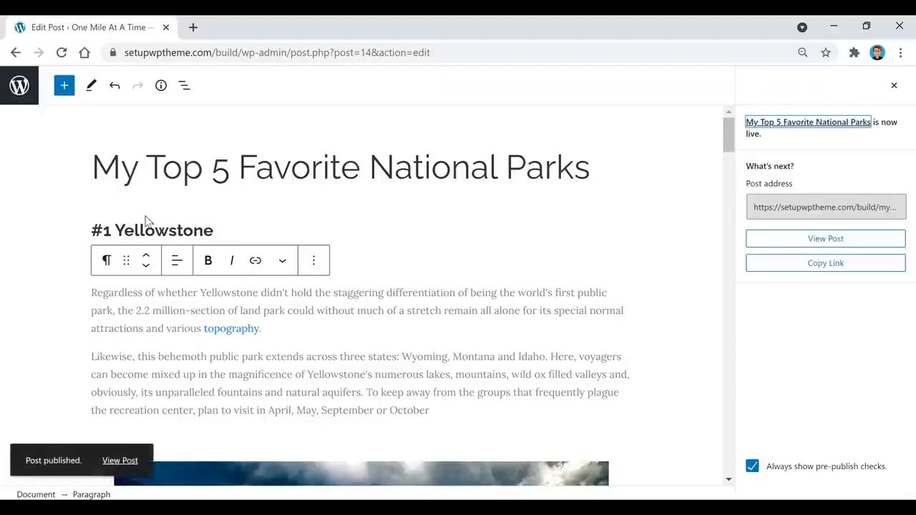
{"action": "left_click", "coordinate": [120, 461]}
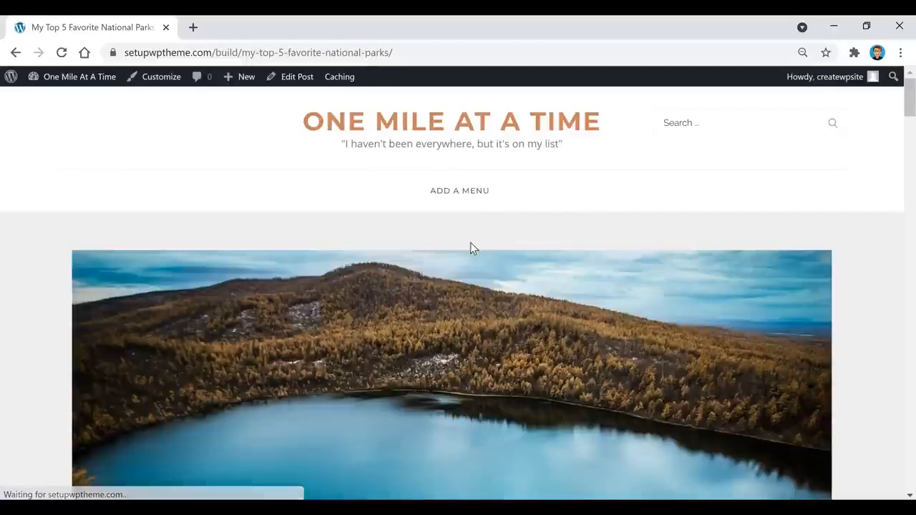
Scroll through the live National Parks post, then go to the Dashboard from the admin bar.
{"action": "scroll", "coordinate": [227, 339], "scroll_direction": "down", "scroll_amount": 10}
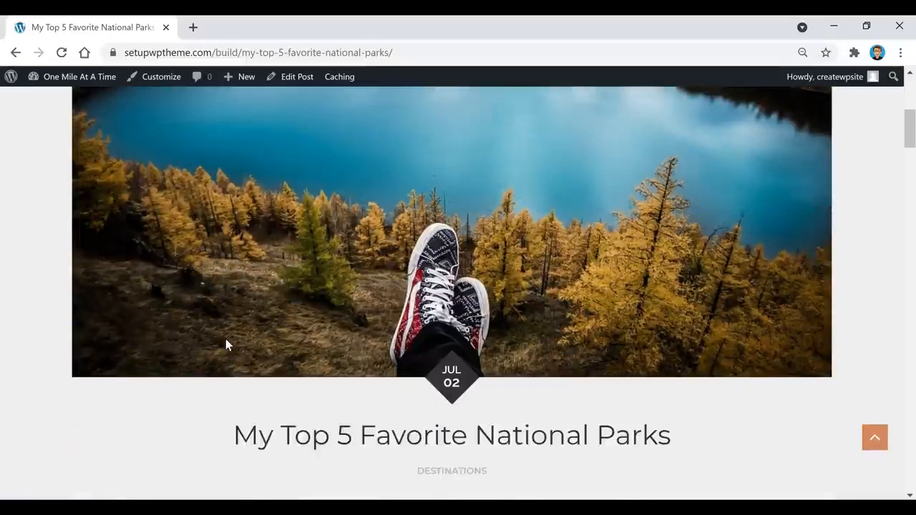
{"action": "scroll", "coordinate": [226, 339], "scroll_direction": "down", "scroll_amount": 8}
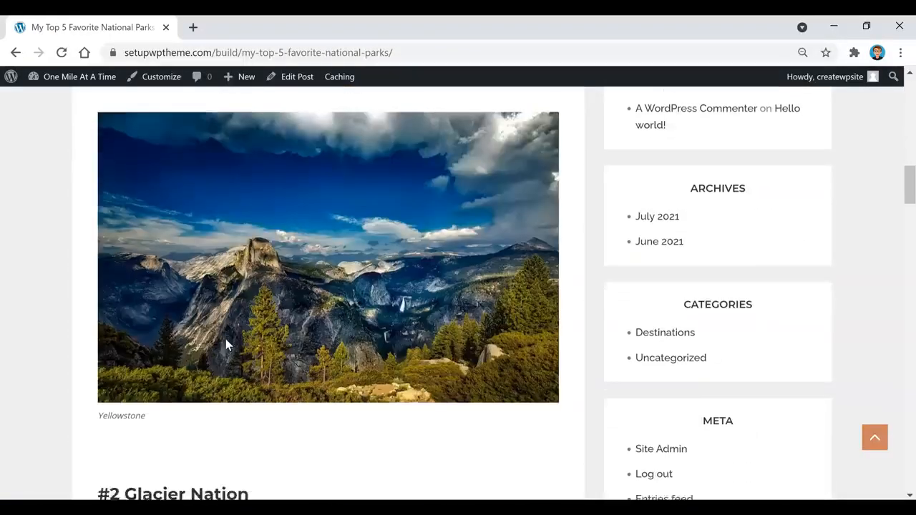
{"action": "scroll", "coordinate": [226, 344], "scroll_direction": "down", "scroll_amount": 15}
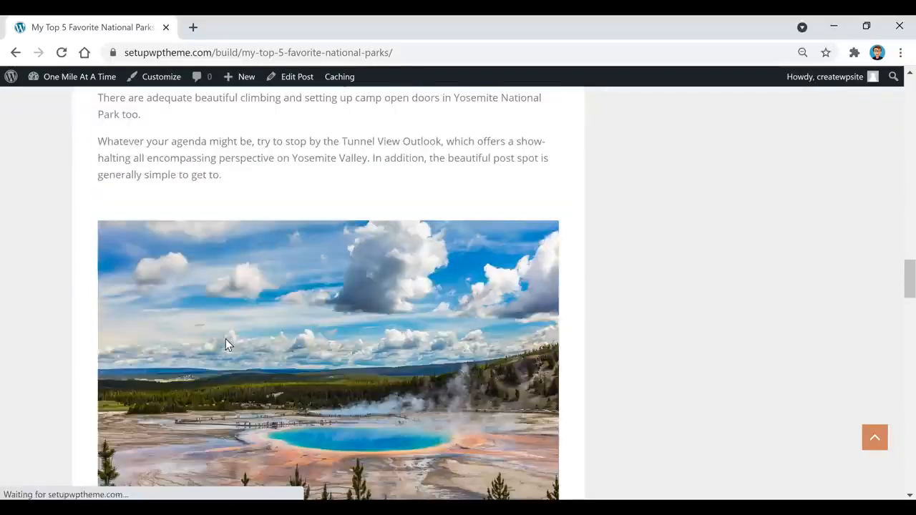
{"action": "scroll", "coordinate": [226, 345], "scroll_direction": "down", "scroll_amount": 15}
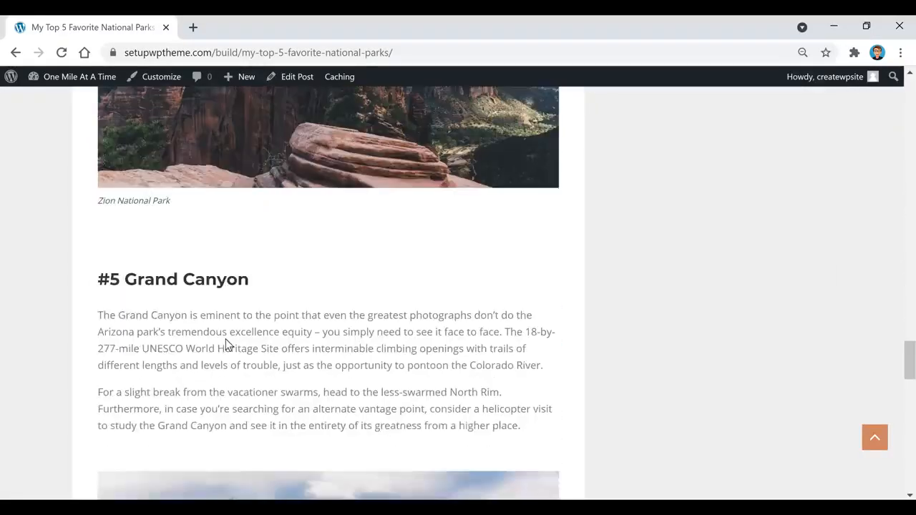
{"action": "scroll", "coordinate": [226, 345], "scroll_direction": "down", "scroll_amount": 5}
{"action": "scroll", "coordinate": [202, 328], "scroll_direction": "up", "scroll_amount": 9}
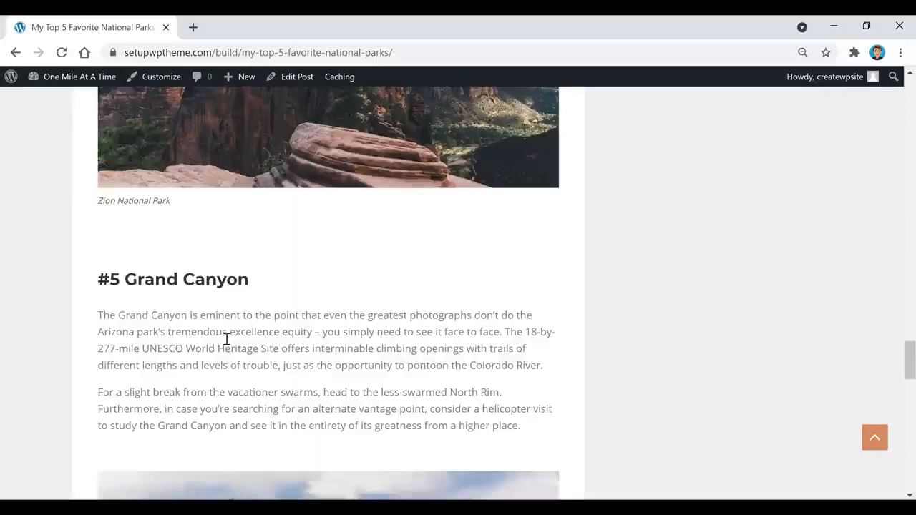
{"action": "mouse_move", "coordinate": [62, 80]}
{"action": "left_click", "coordinate": [41, 99]}
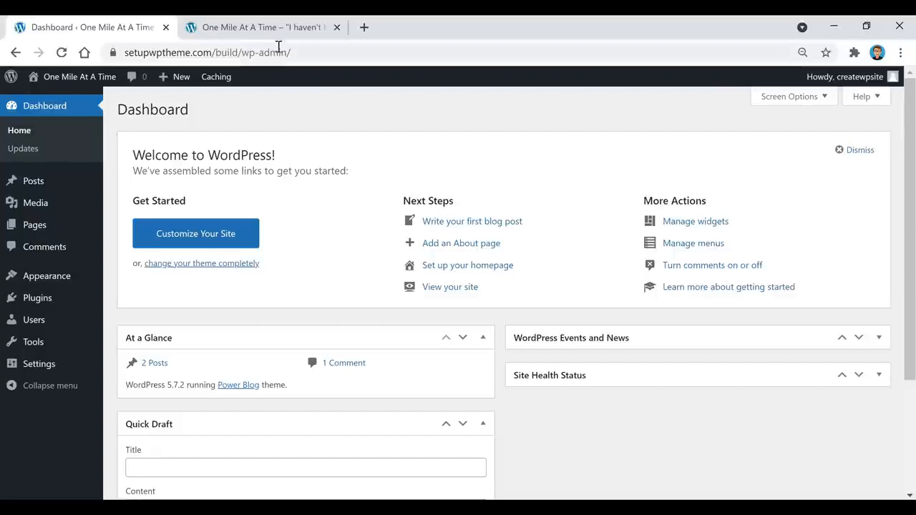
Confirm the front page has no navigation menu by following its ADD A MENU prompt.
{"action": "left_click", "coordinate": [254, 29]}
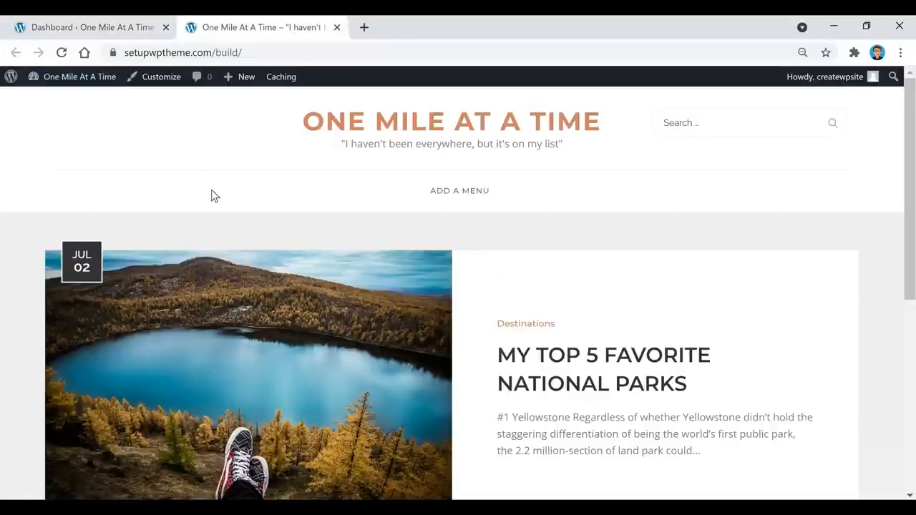
{"action": "scroll", "coordinate": [547, 157], "scroll_direction": "down", "scroll_amount": 1}
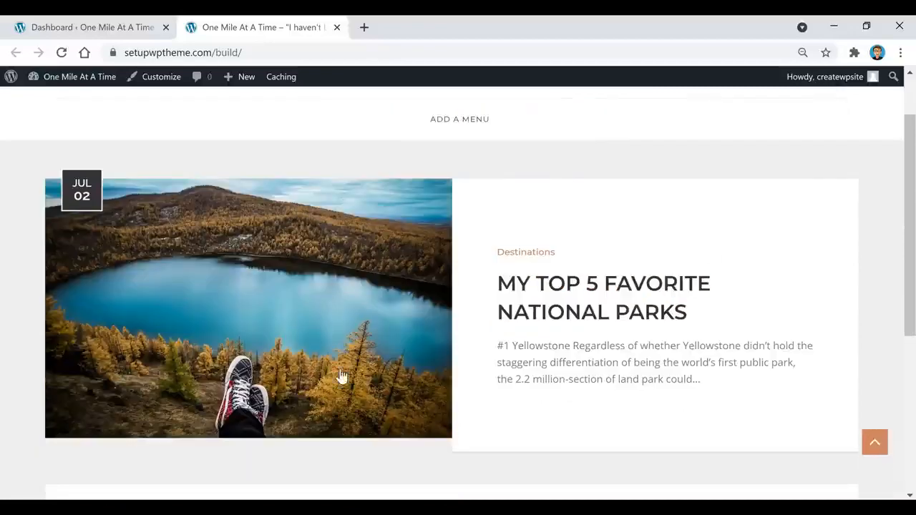
{"action": "scroll", "coordinate": [341, 377], "scroll_direction": "up", "scroll_amount": 1}
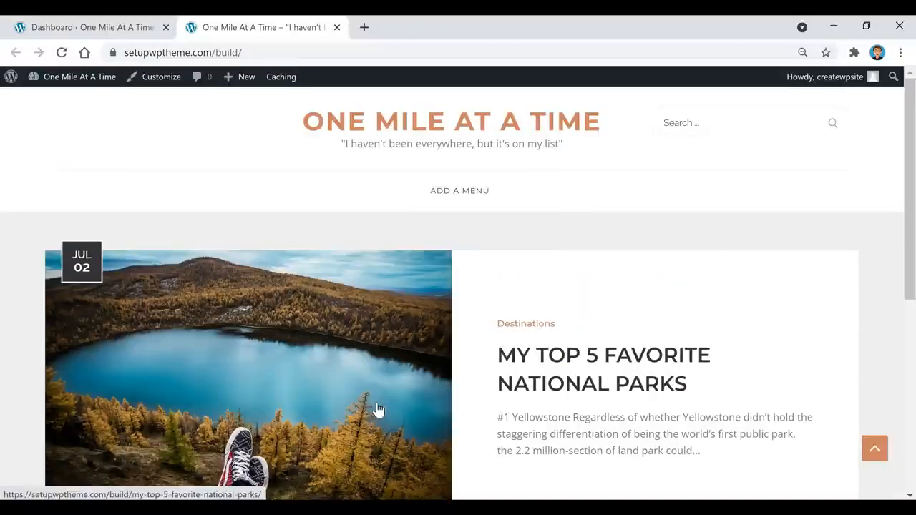
{"action": "left_click", "coordinate": [453, 197]}
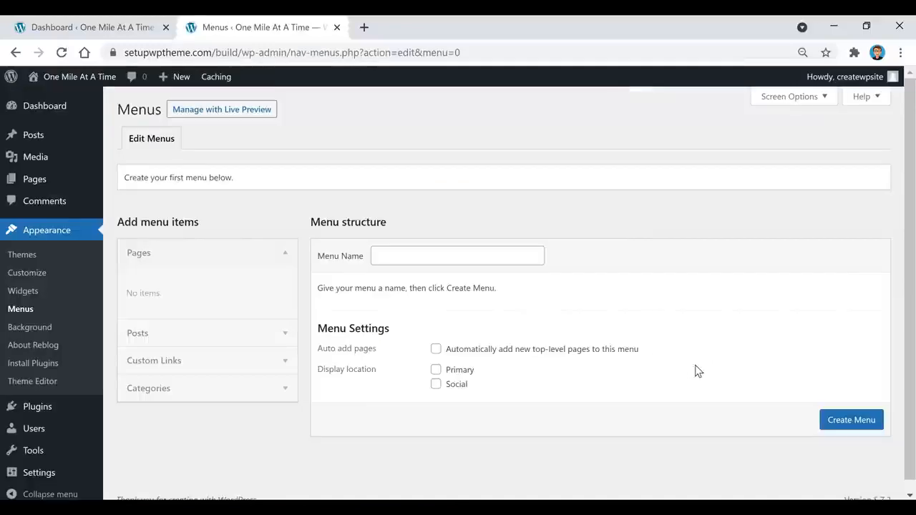
In the Dashboard tab, go to Appearance > Menus.
{"action": "left_click", "coordinate": [129, 27]}
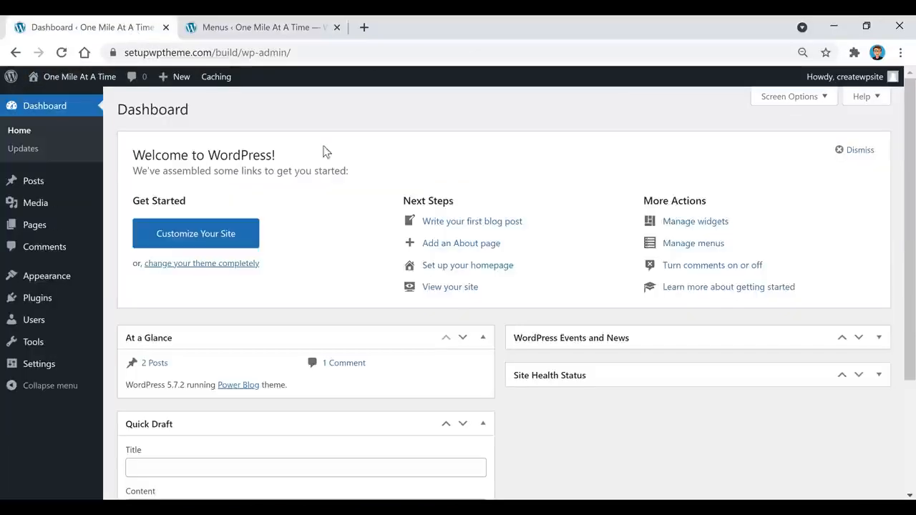
{"action": "mouse_move", "coordinate": [50, 280]}
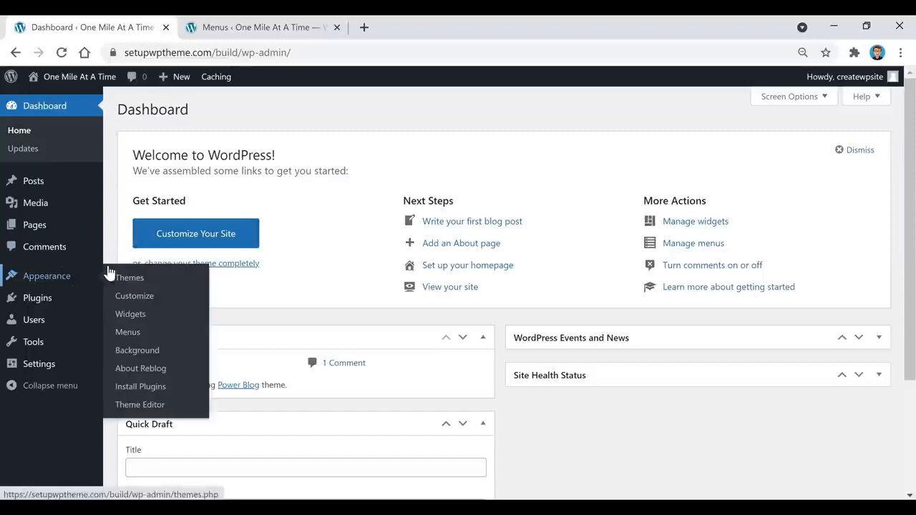
{"action": "left_click", "coordinate": [130, 336]}
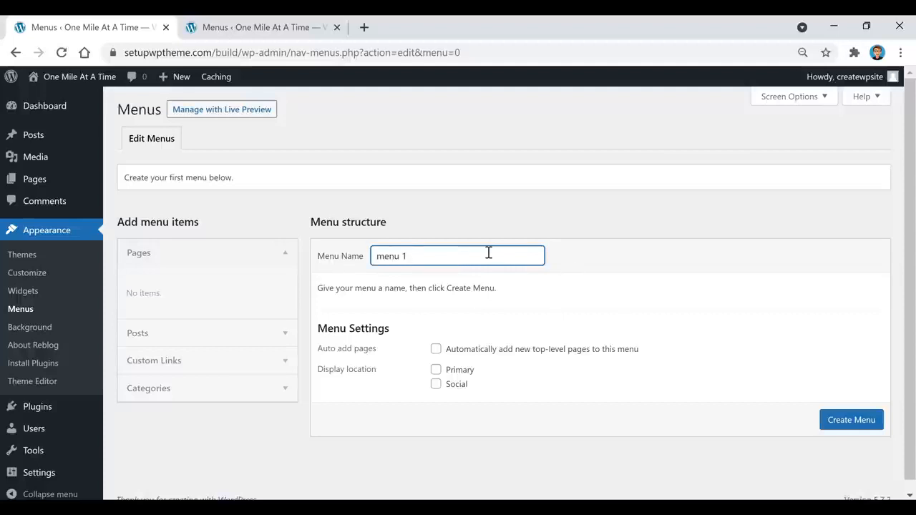
Create 'menu 1' with the Primary location and load the front page in the other tab.
{"action": "left_click", "coordinate": [853, 424]}
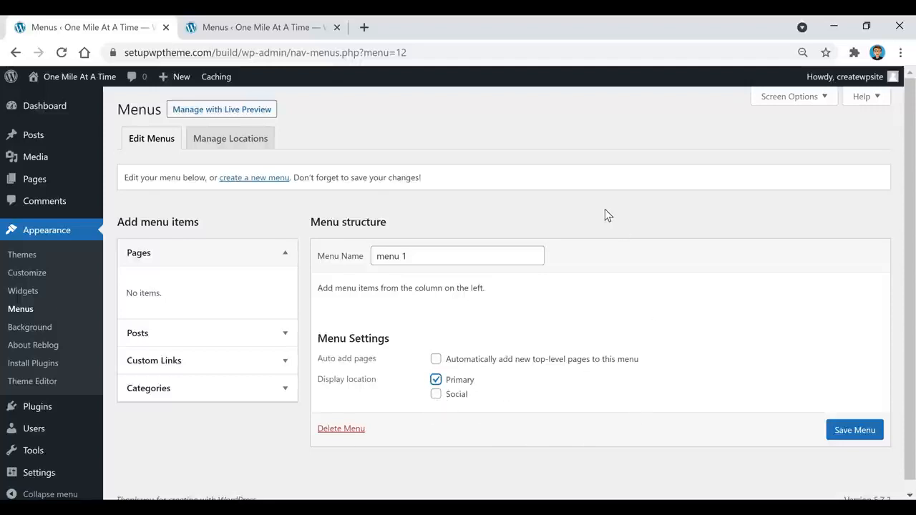
{"action": "left_click", "coordinate": [313, 28]}
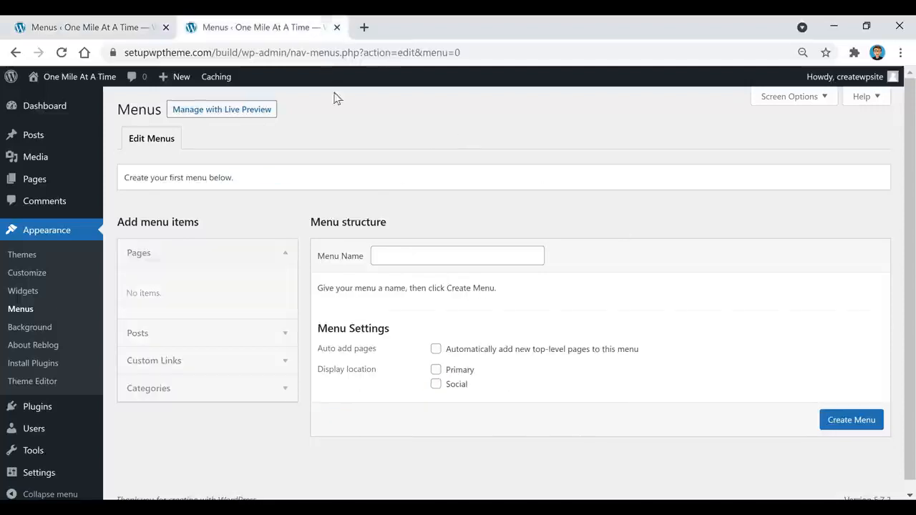
{"action": "left_click", "coordinate": [79, 76]}
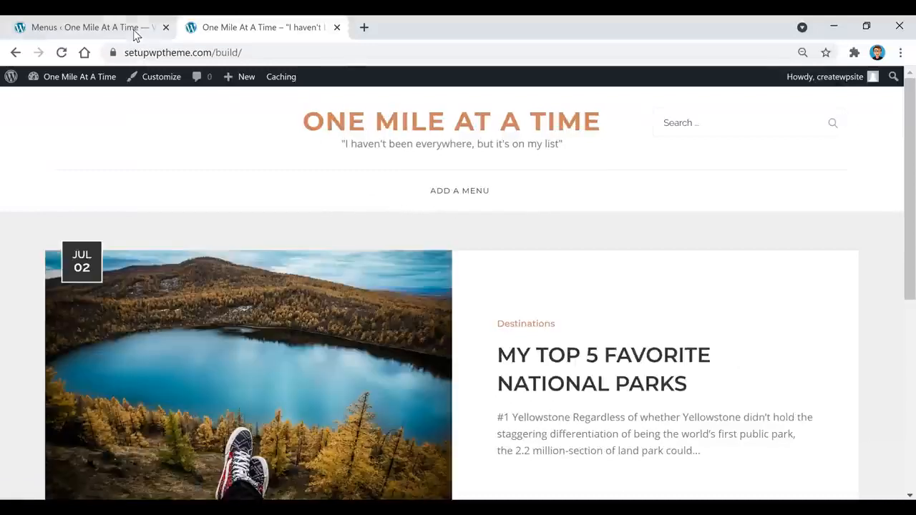
{"action": "left_click", "coordinate": [135, 28]}
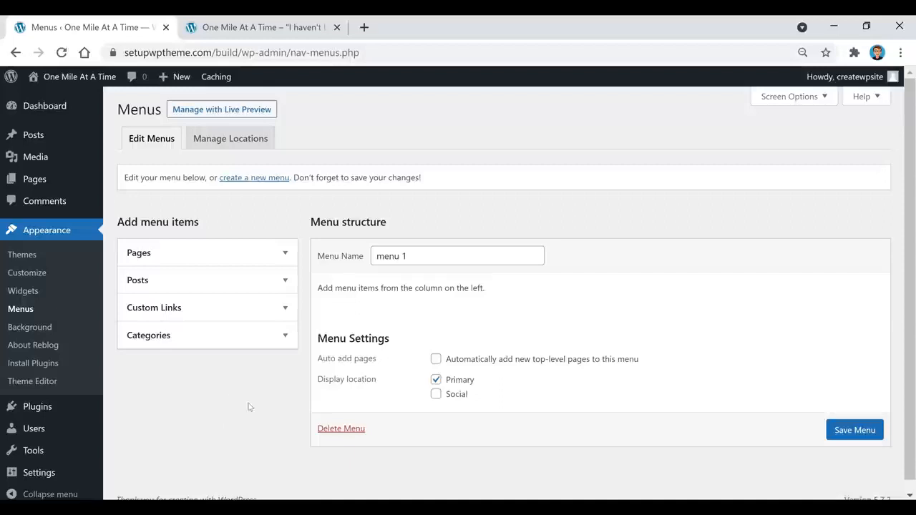
List all categories and check Destinations, Photos, Stories, Tips & Tricks and Travel Gear.
{"action": "left_click", "coordinate": [223, 342]}
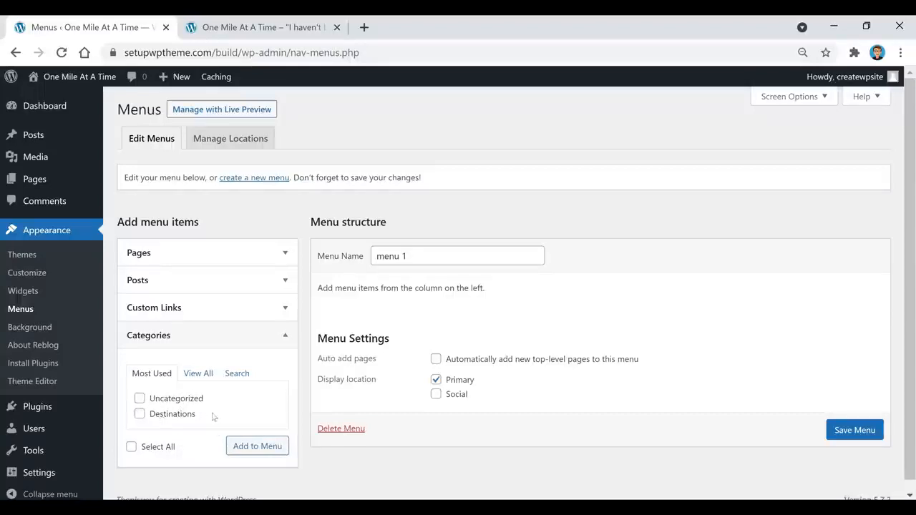
{"action": "left_click", "coordinate": [203, 375]}
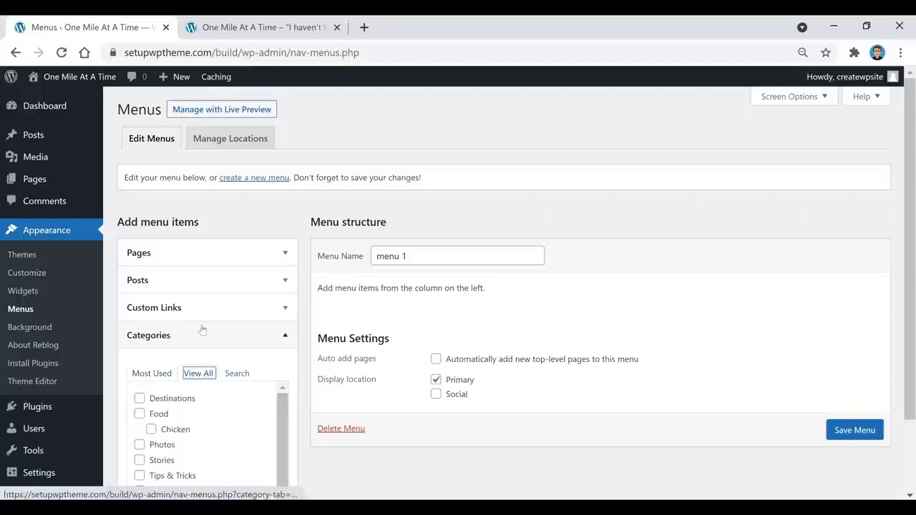
{"action": "scroll", "coordinate": [206, 327], "scroll_direction": "down", "scroll_amount": 1}
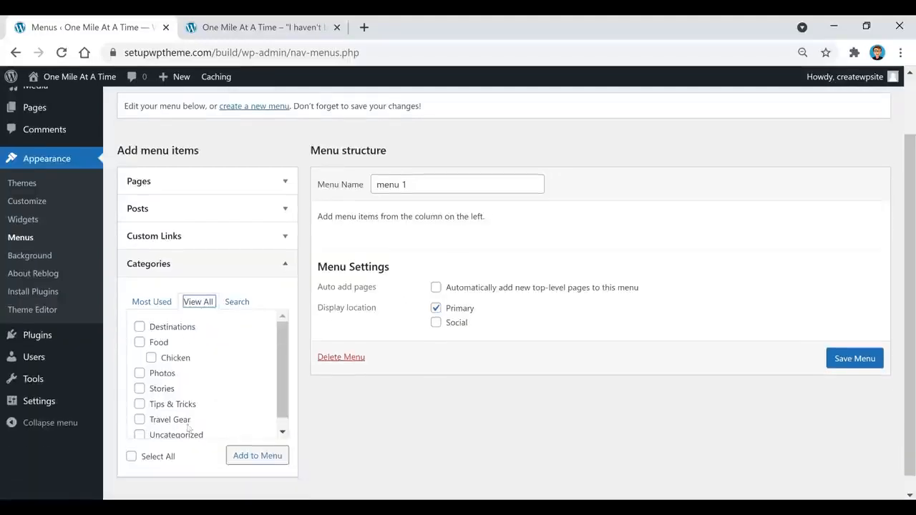
{"action": "left_click", "coordinate": [179, 329]}
{"action": "left_click", "coordinate": [163, 374]}
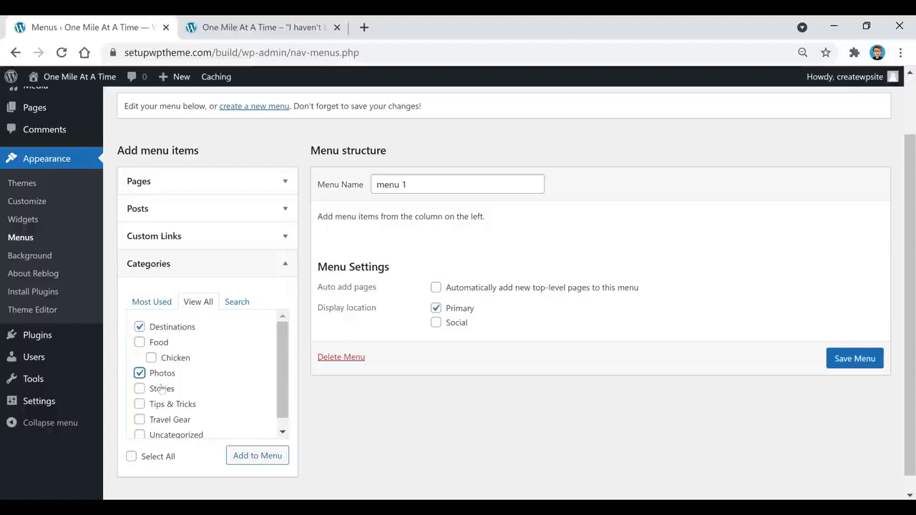
{"action": "left_click", "coordinate": [161, 390]}
{"action": "left_click", "coordinate": [164, 405]}
{"action": "left_click", "coordinate": [171, 421]}
Also check Food and Chicken, and add all seven categories to menu 1.
{"action": "scroll", "coordinate": [192, 393], "scroll_direction": "down", "scroll_amount": 1}
{"action": "scroll", "coordinate": [193, 392], "scroll_direction": "up", "scroll_amount": 1}
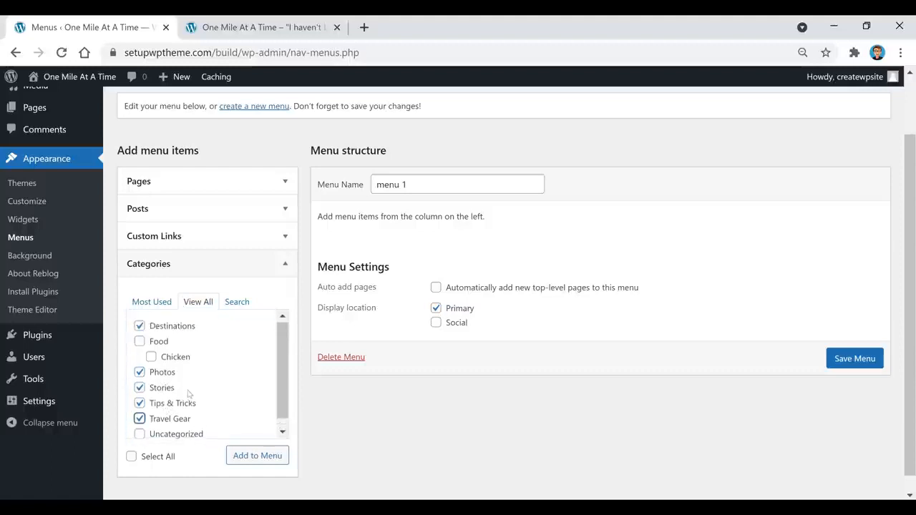
{"action": "left_click", "coordinate": [141, 343]}
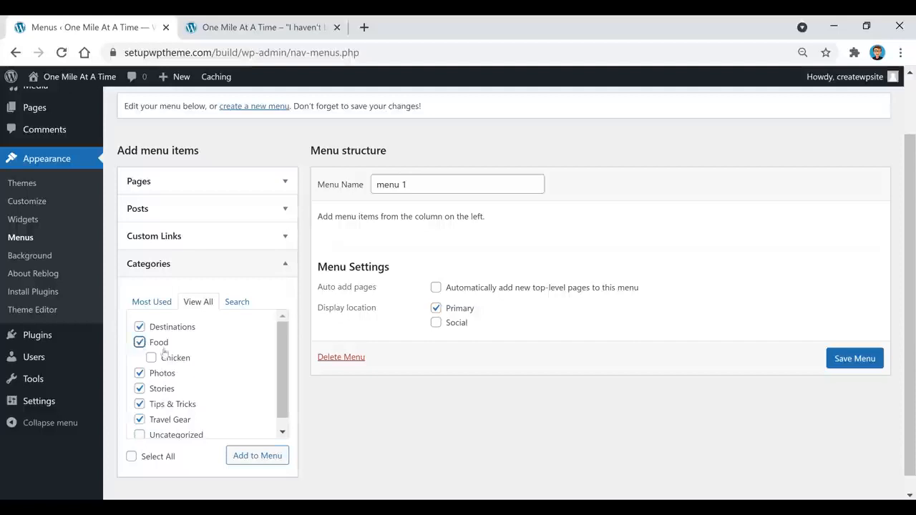
{"action": "left_click", "coordinate": [151, 358]}
{"action": "left_click", "coordinate": [252, 461]}
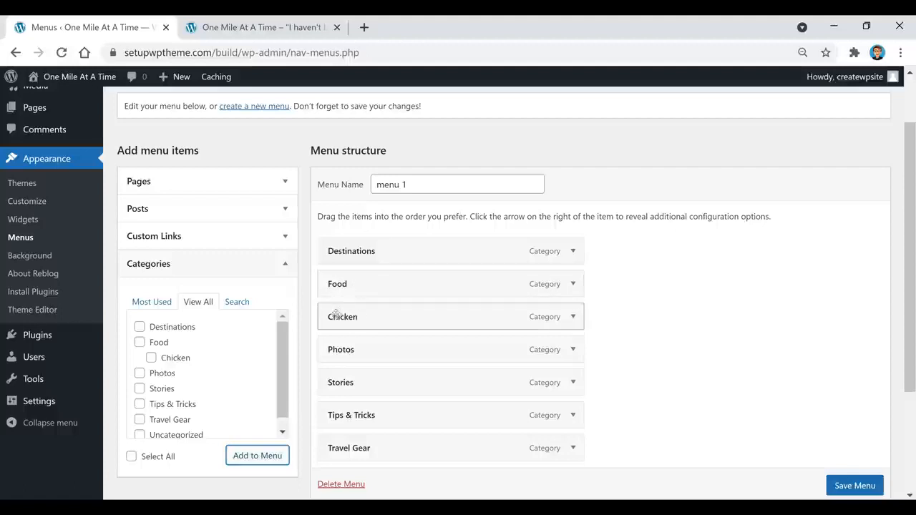
Nest Chicken under Food, move Photos above Food and Travel Gear above Tips & Tricks.
{"action": "left_click_drag", "start_coordinate": [339, 317], "coordinate": [597, 346]}
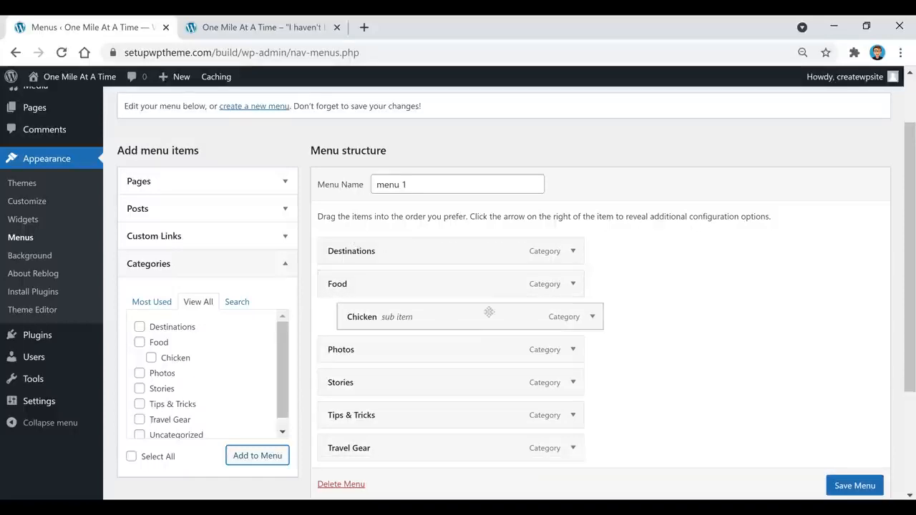
{"action": "left_click_drag", "start_coordinate": [374, 350], "coordinate": [364, 283]}
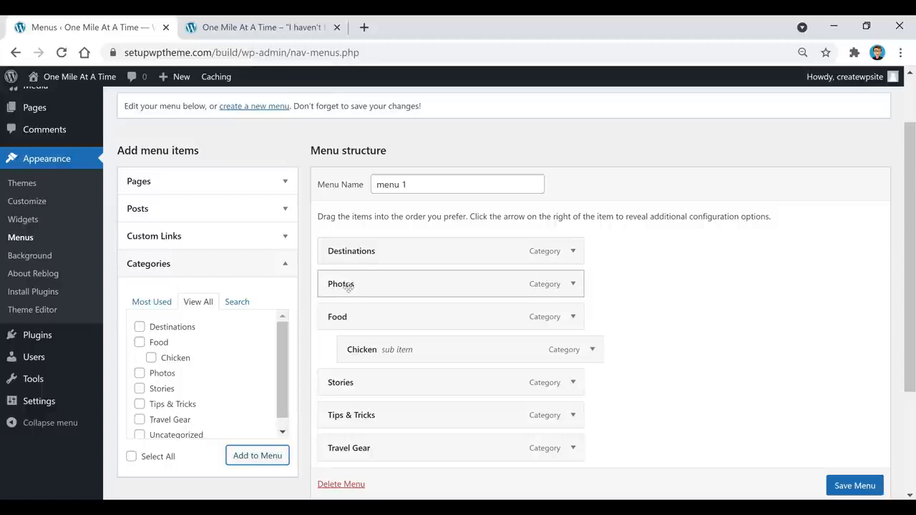
{"action": "left_click_drag", "start_coordinate": [370, 448], "coordinate": [370, 409]}
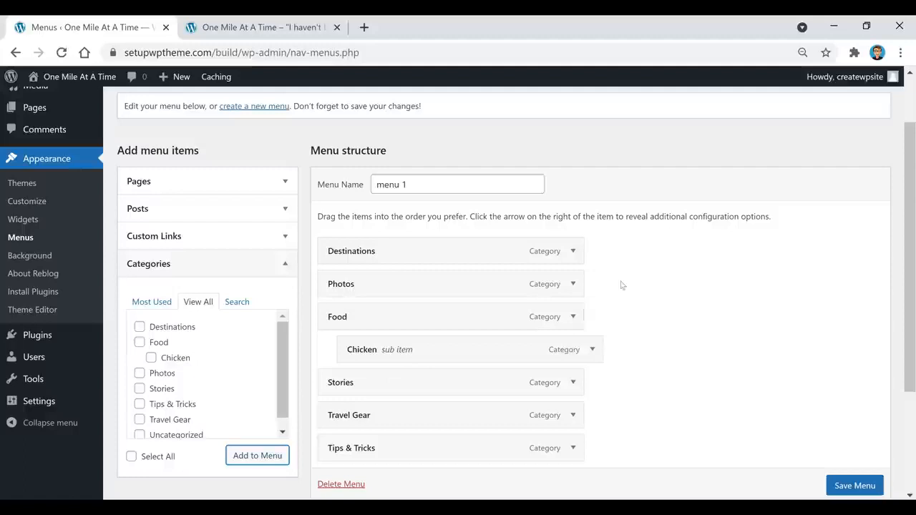
{"action": "left_click", "coordinate": [194, 236]}
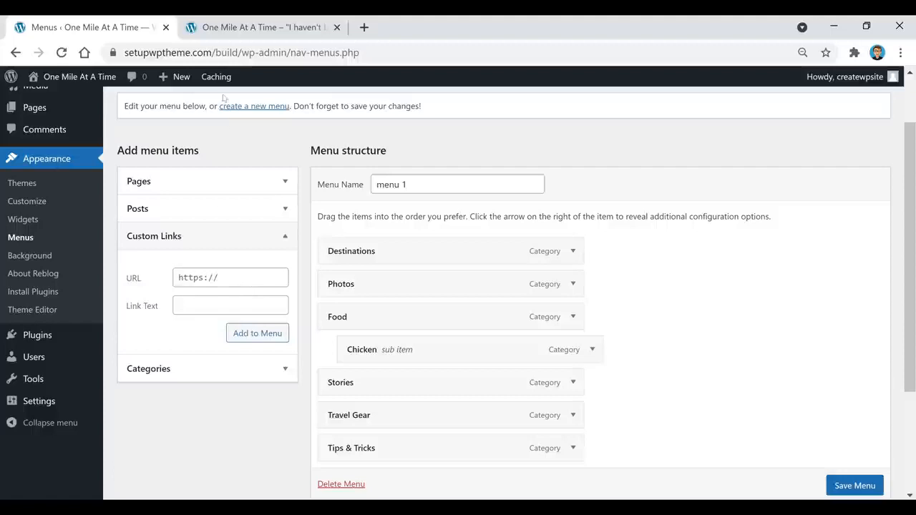
{"action": "left_click_drag", "start_coordinate": [239, 53], "coordinate": [108, 72]}
{"action": "key", "text": "ctrl+c"}
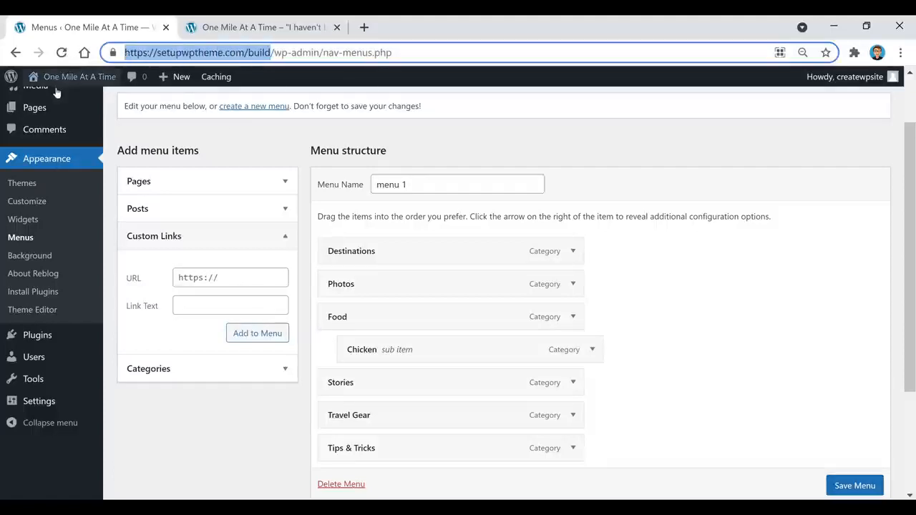
Add a 'Home' custom link with the pasted site URL and drag it to the top of menu 1.
{"action": "left_click", "coordinate": [241, 272]}
{"action": "key", "text": "ctrl+v"}
{"action": "left_click", "coordinate": [200, 304]}
{"action": "type", "text": "Home"}
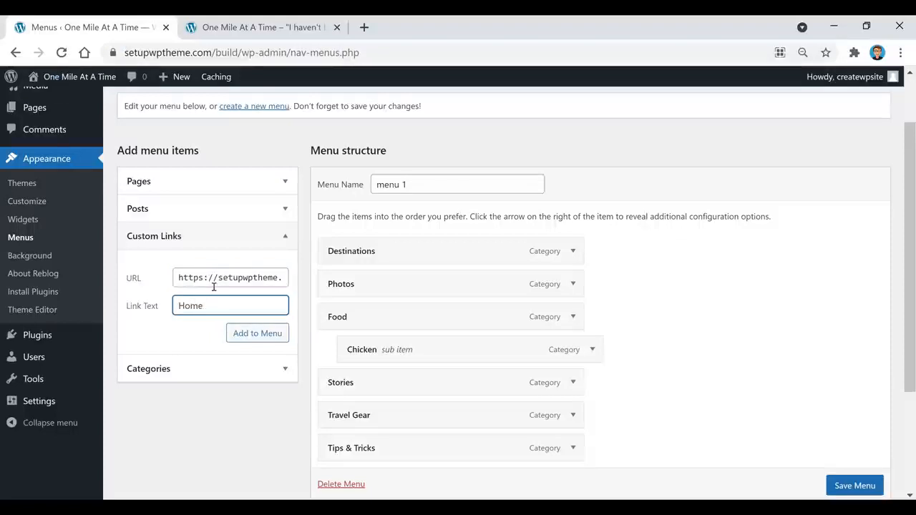
{"action": "left_click", "coordinate": [249, 341]}
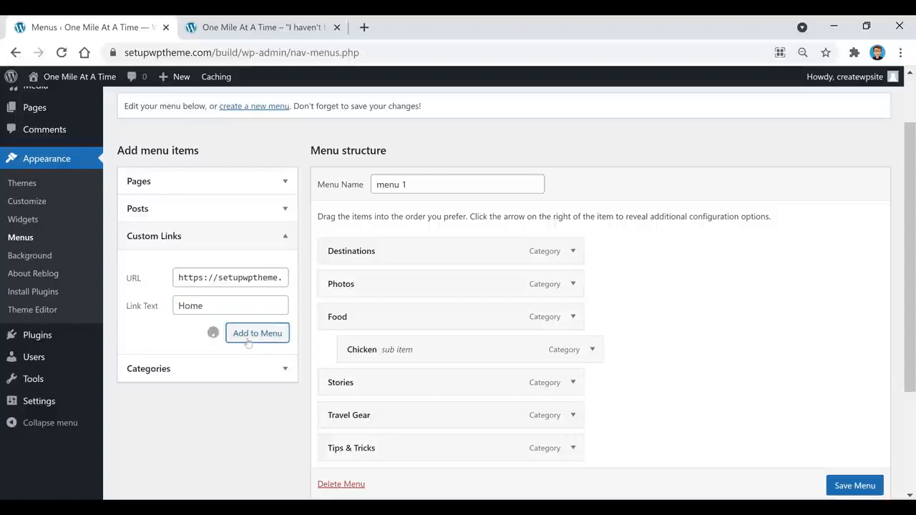
{"action": "scroll", "coordinate": [408, 387], "scroll_direction": "down", "scroll_amount": 1}
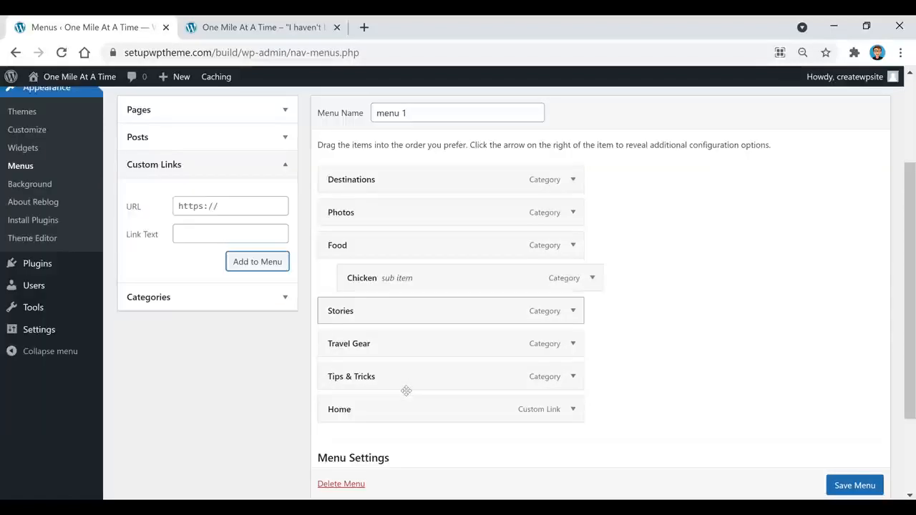
{"action": "left_click_drag", "start_coordinate": [363, 407], "coordinate": [359, 175]}
{"action": "scroll", "coordinate": [669, 289], "scroll_direction": "up", "scroll_amount": 1}
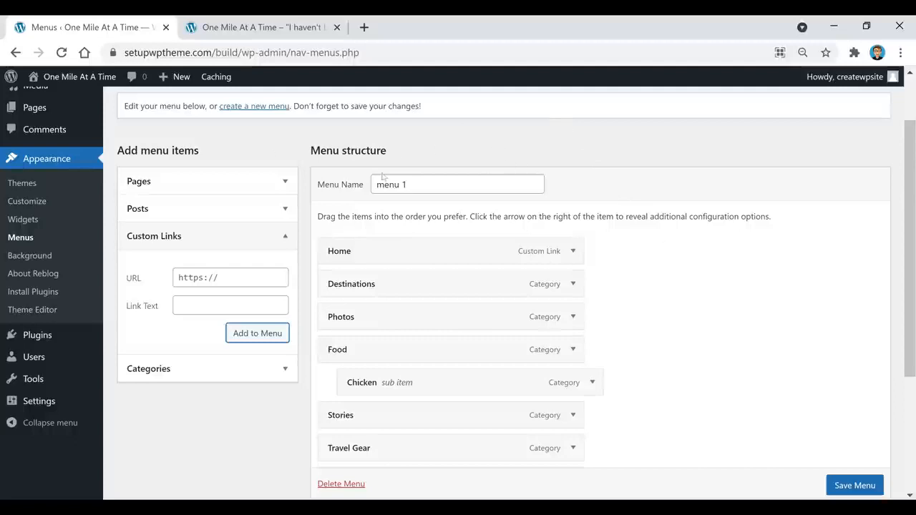
{"action": "left_click", "coordinate": [214, 184]}
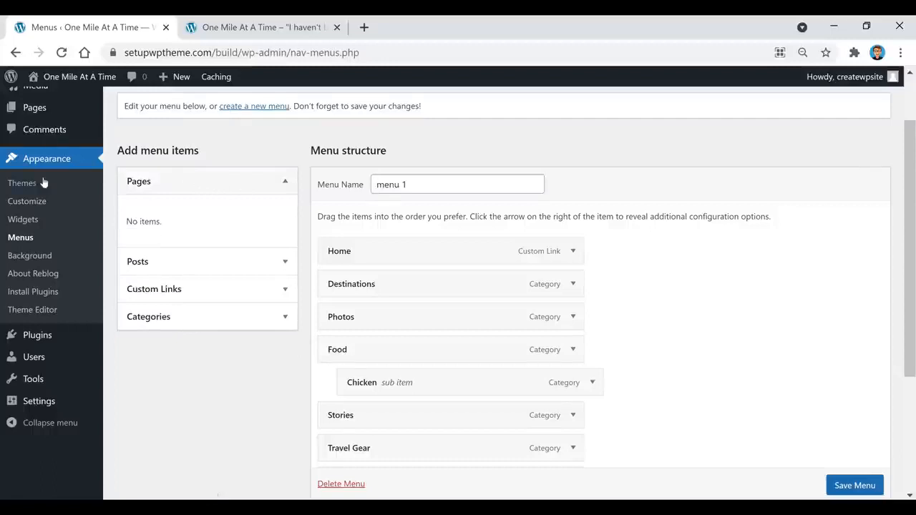
Open Pages in a new tab and start a blank new page, then return to the Menus tab.
{"action": "scroll", "coordinate": [43, 179], "scroll_direction": "up", "scroll_amount": 2}
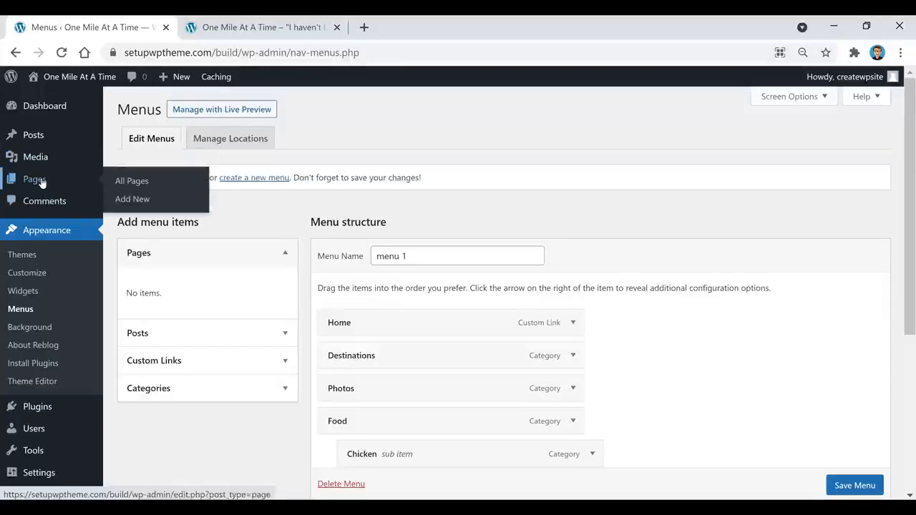
{"action": "right_click", "coordinate": [41, 183]}
{"action": "left_click", "coordinate": [83, 189]}
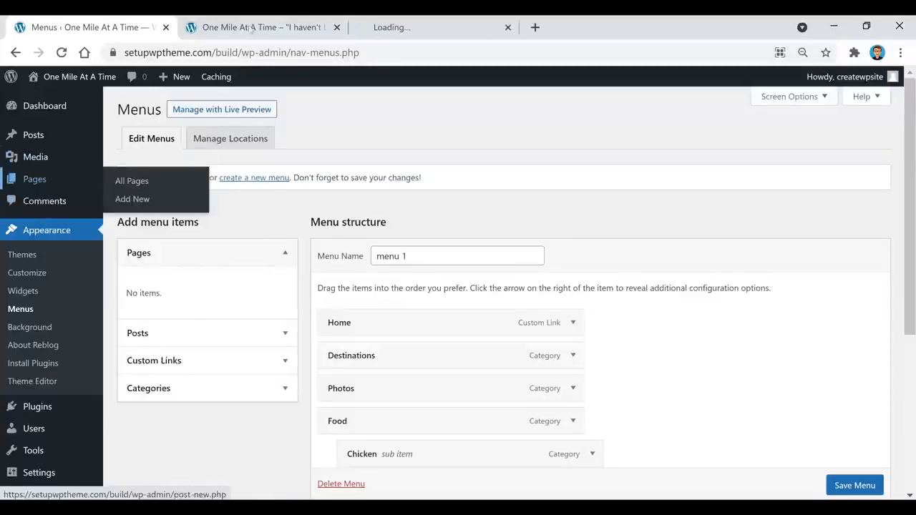
{"action": "left_click", "coordinate": [420, 29]}
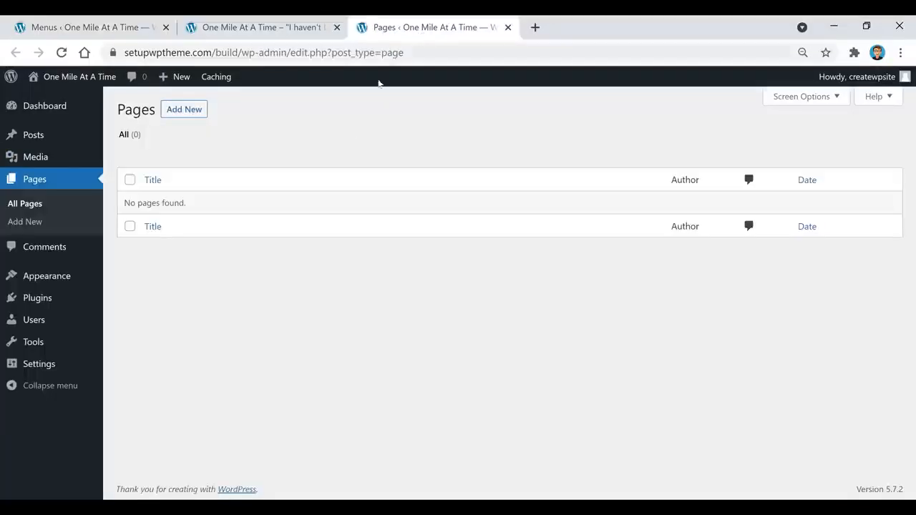
{"action": "left_click", "coordinate": [176, 115]}
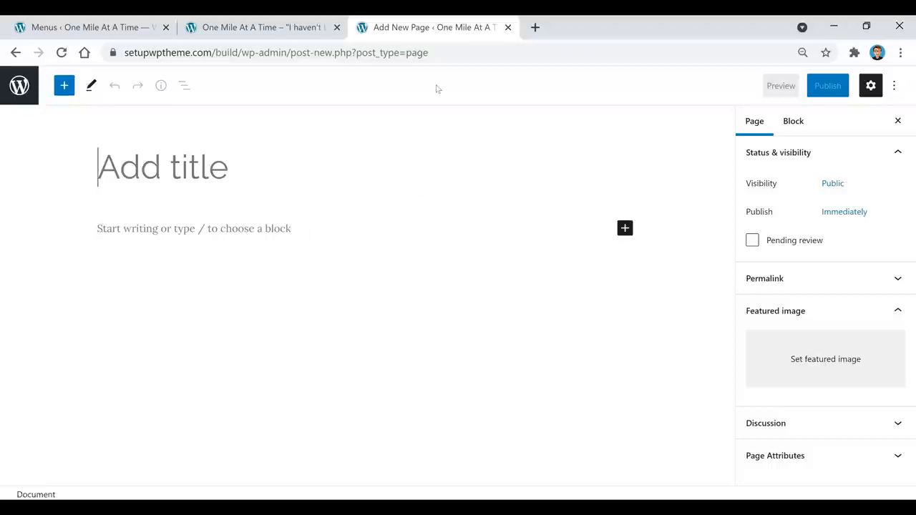
{"action": "left_click", "coordinate": [218, 29]}
{"action": "left_click", "coordinate": [111, 28]}
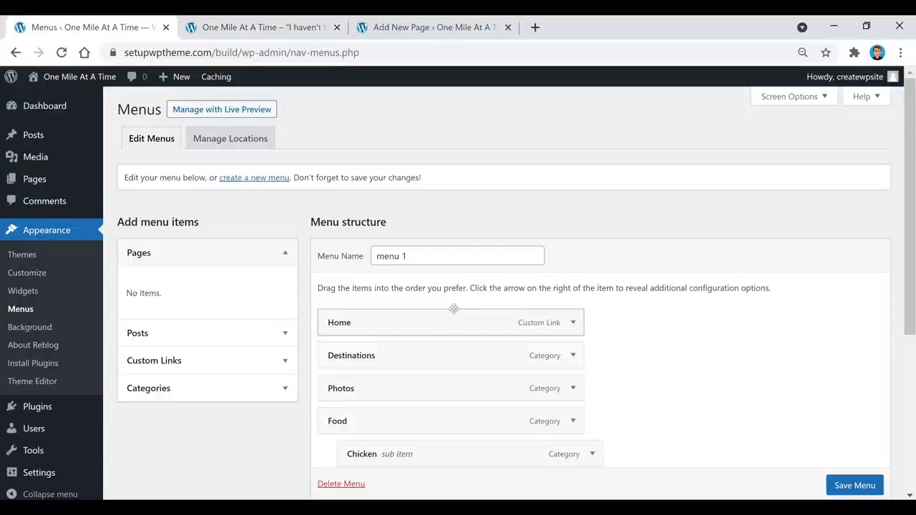
Save menu 1 with its Home link, then view the front-page tab.
{"action": "scroll", "coordinate": [444, 308], "scroll_direction": "down", "scroll_amount": 1}
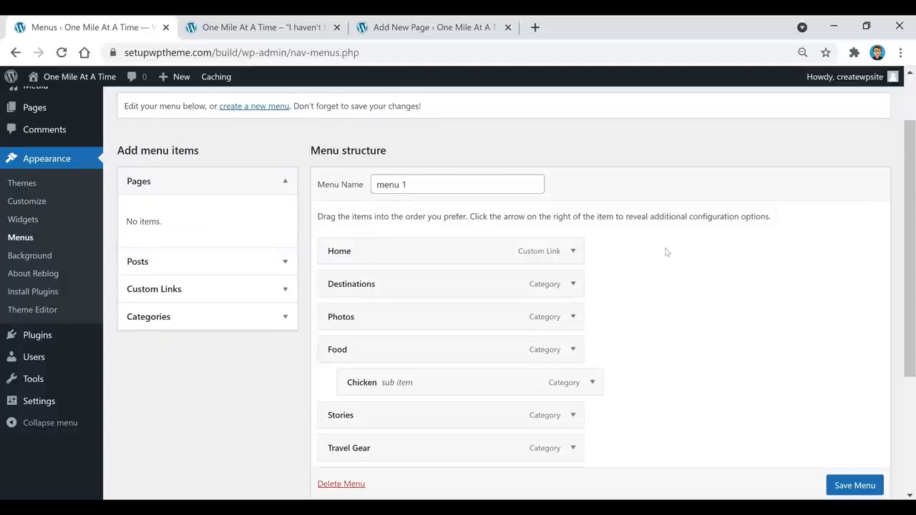
{"action": "scroll", "coordinate": [657, 262], "scroll_direction": "down", "scroll_amount": 1}
{"action": "scroll", "coordinate": [653, 263], "scroll_direction": "down", "scroll_amount": 1}
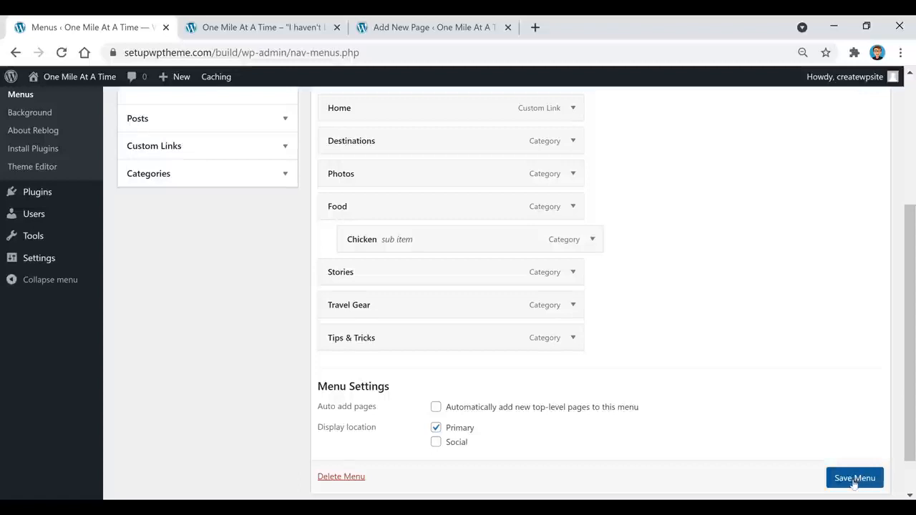
{"action": "scroll", "coordinate": [853, 483], "scroll_direction": "down", "scroll_amount": 1}
{"action": "left_click", "coordinate": [844, 449]}
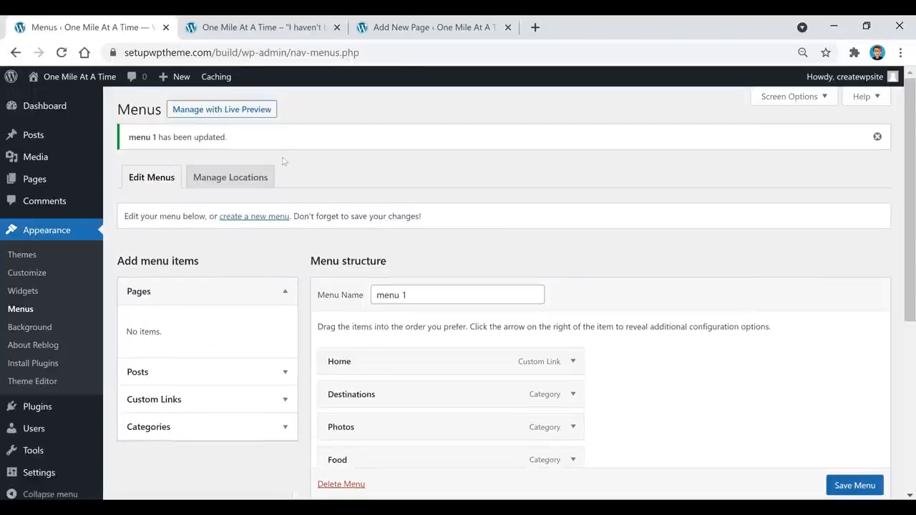
{"action": "left_click", "coordinate": [284, 28]}
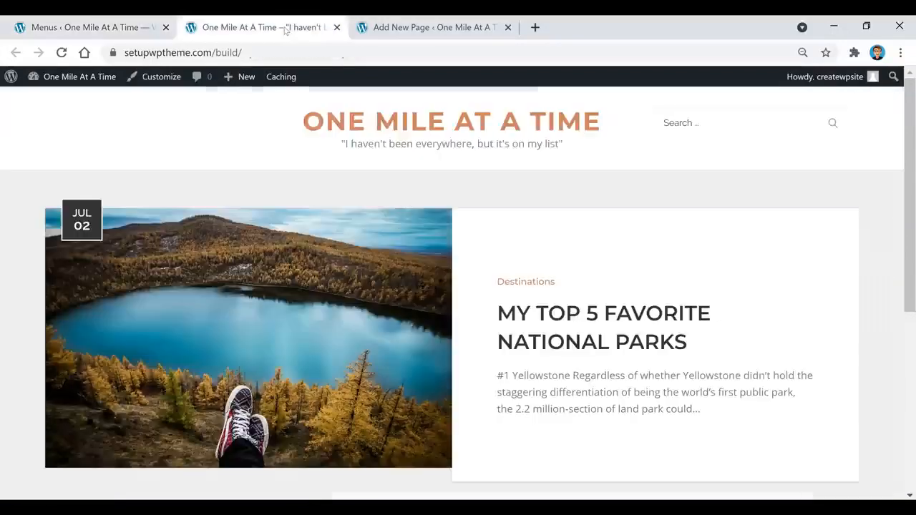
Reload the front page to show the new menu, scroll through the posts, then open All Posts.
{"action": "left_click", "coordinate": [63, 52]}
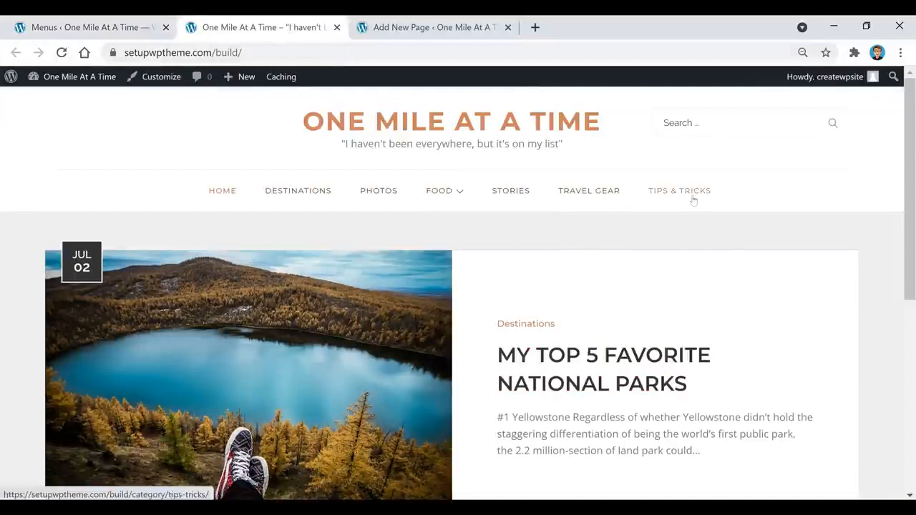
{"action": "mouse_move", "coordinate": [449, 199]}
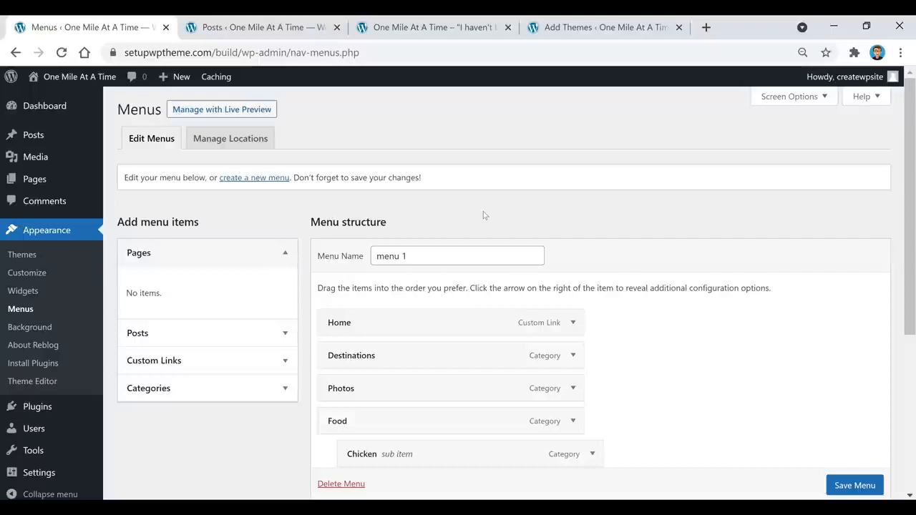
{"action": "left_click", "coordinate": [224, 29]}
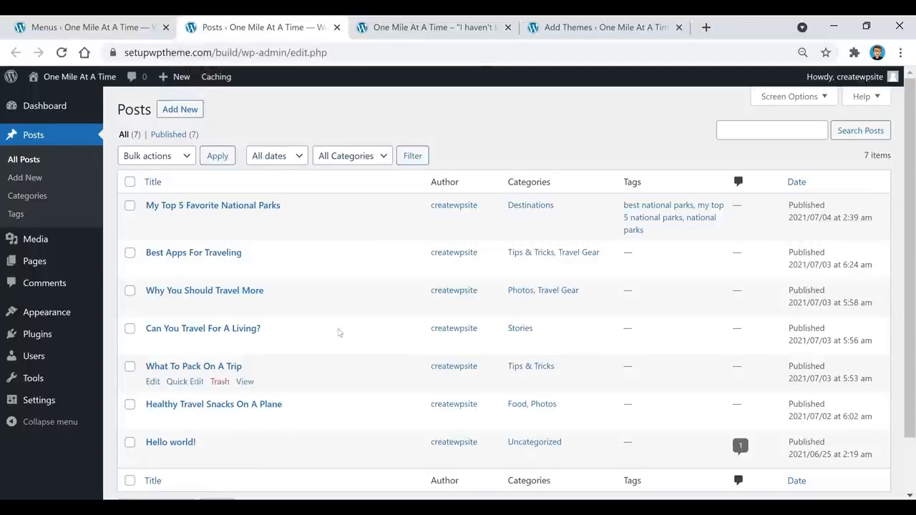
{"action": "left_click", "coordinate": [430, 29]}
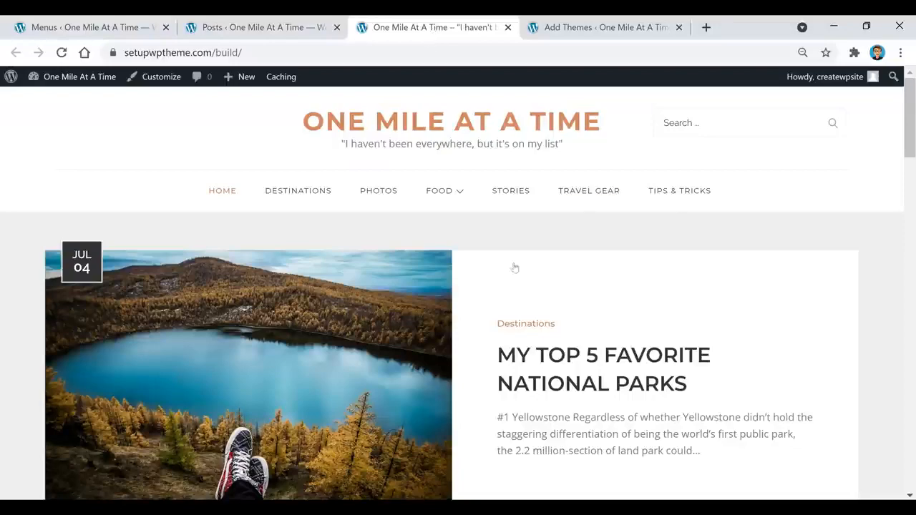
{"action": "scroll", "coordinate": [513, 265], "scroll_direction": "down", "scroll_amount": 6}
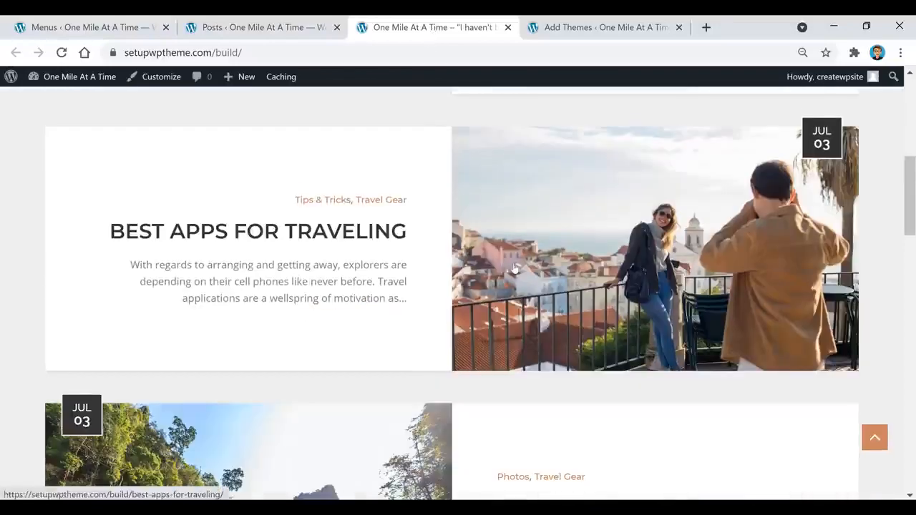
{"action": "scroll", "coordinate": [513, 266], "scroll_direction": "down", "scroll_amount": 5}
{"action": "scroll", "coordinate": [514, 268], "scroll_direction": "down", "scroll_amount": 8}
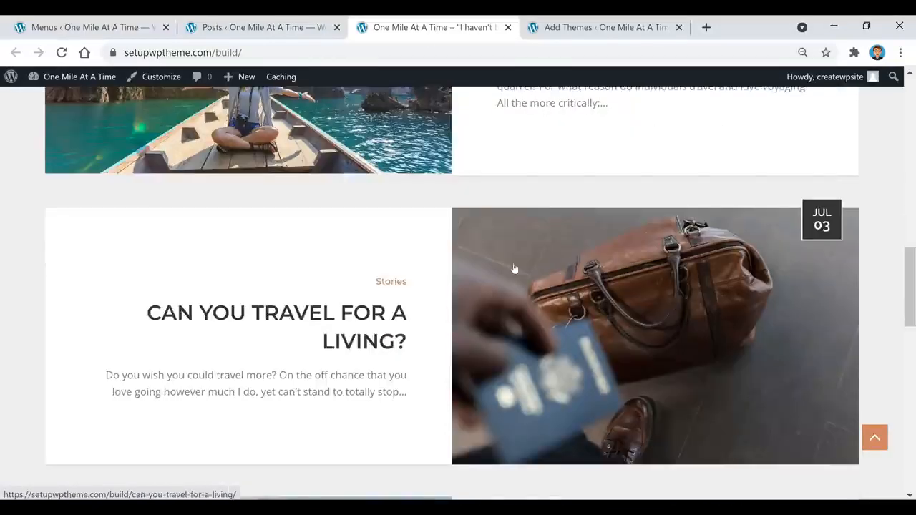
{"action": "scroll", "coordinate": [515, 268], "scroll_direction": "down", "scroll_amount": 2}
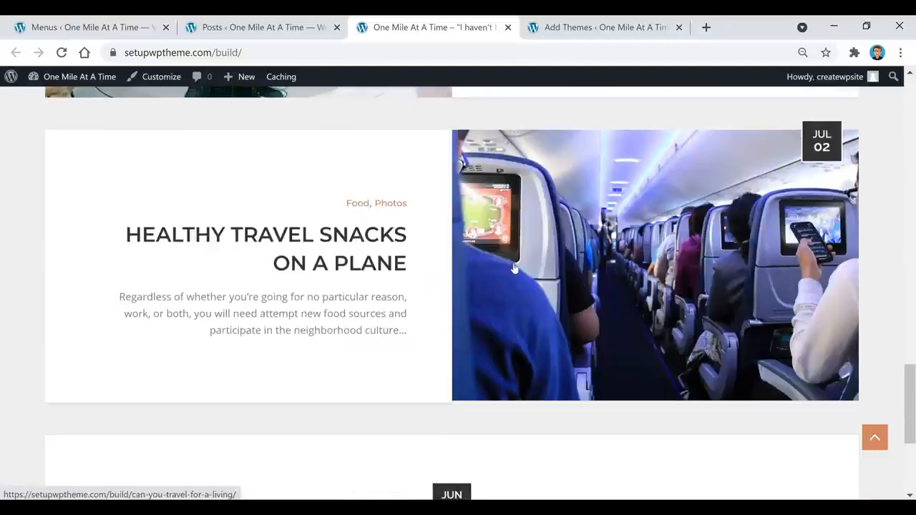
{"action": "left_click", "coordinate": [230, 25]}
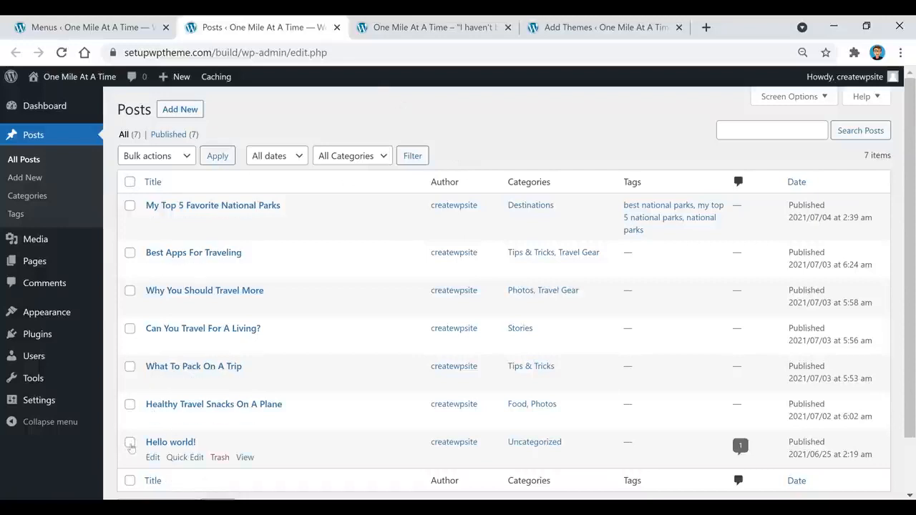
Move the Hello world! post to Trash with the Move to Trash bulk action.
{"action": "left_click", "coordinate": [130, 443]}
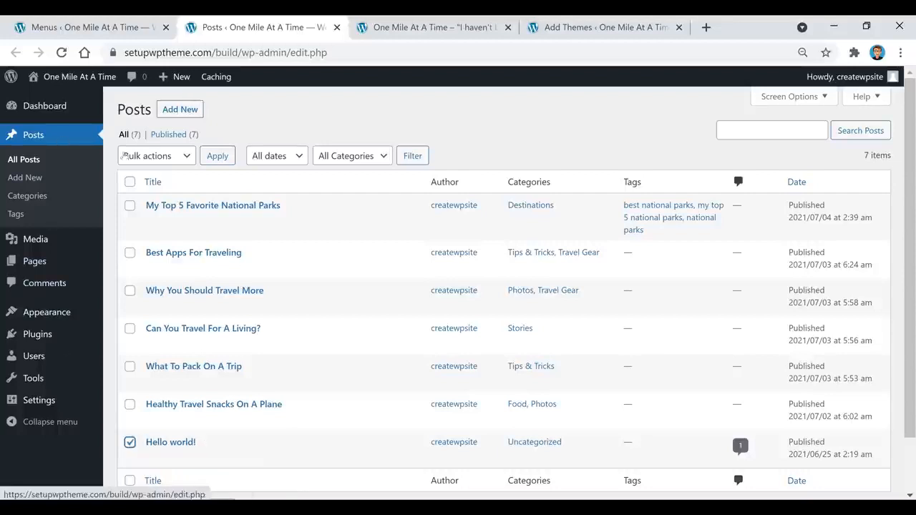
{"action": "left_click", "coordinate": [156, 158]}
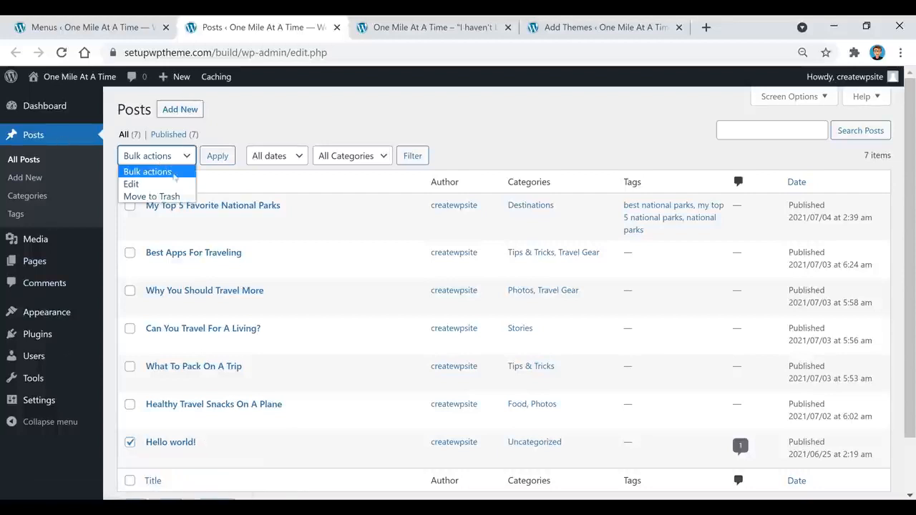
{"action": "left_click", "coordinate": [163, 197]}
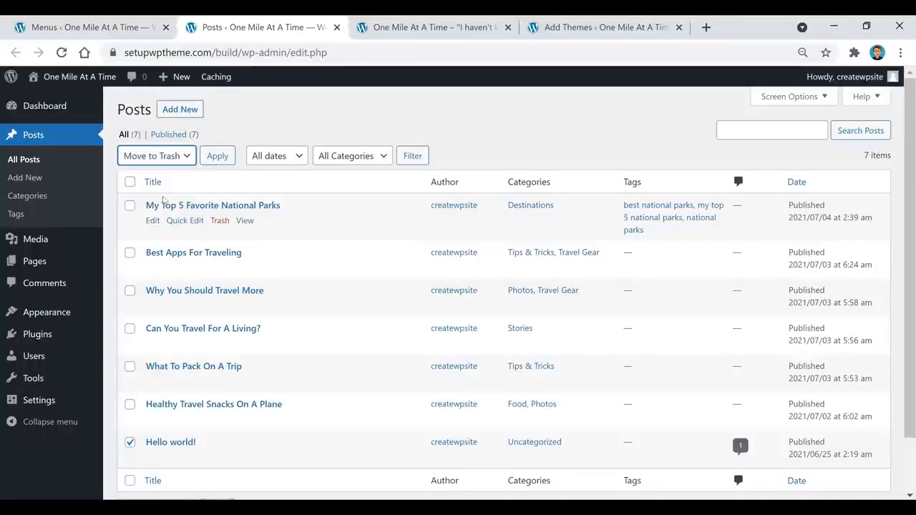
{"action": "left_click", "coordinate": [218, 157]}
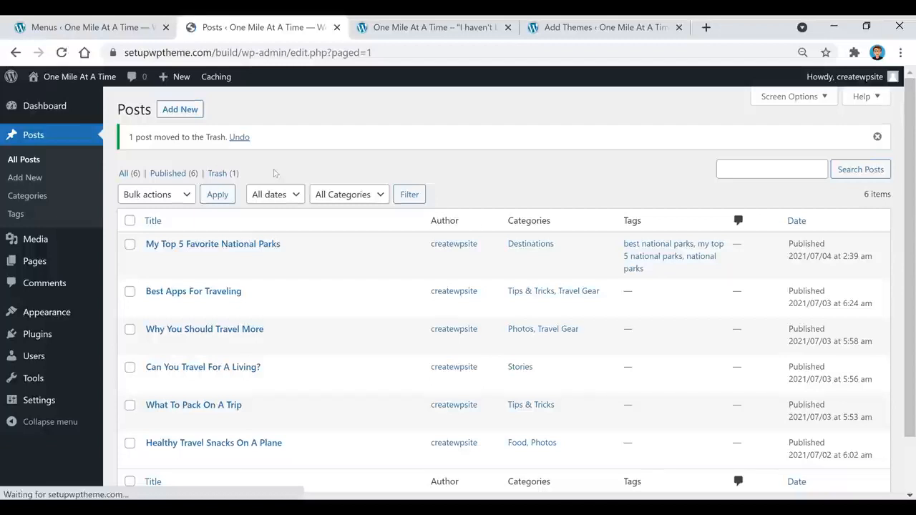
Check the Trash view without deleting anything, then return to the front-page tab.
{"action": "left_click", "coordinate": [219, 176]}
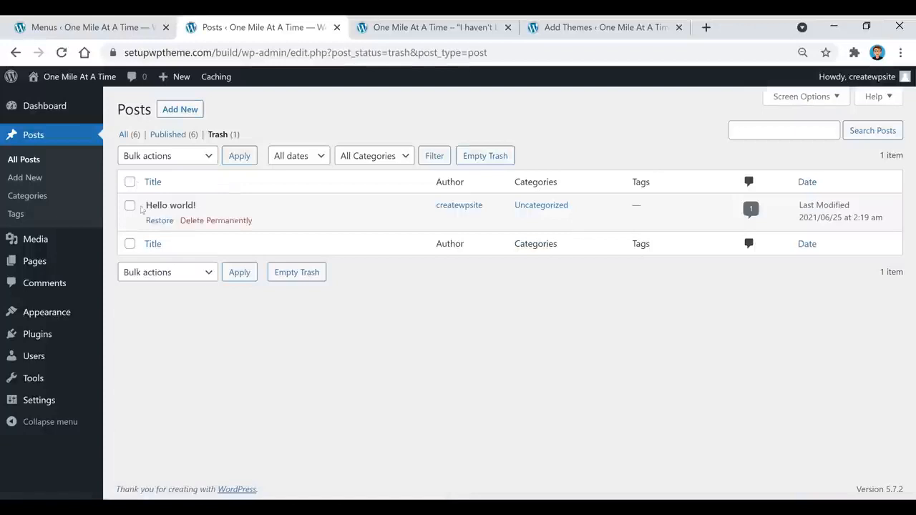
{"action": "left_click", "coordinate": [178, 160]}
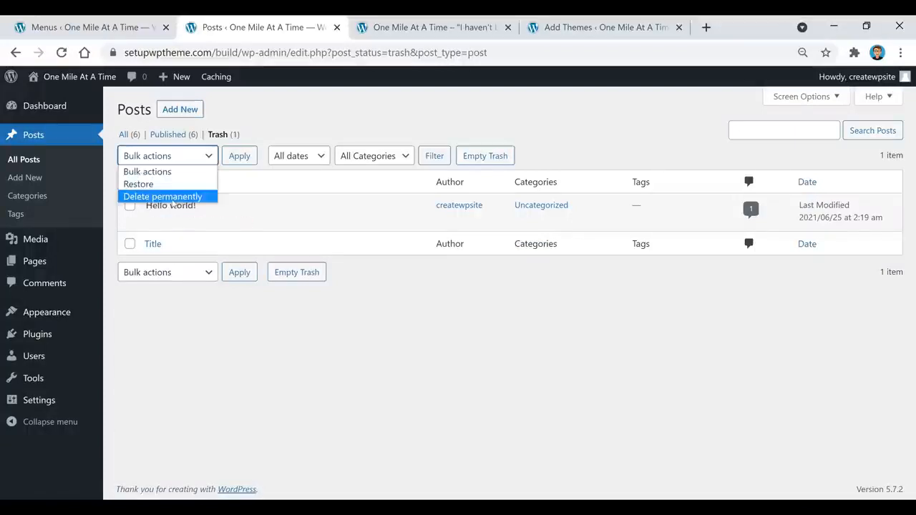
{"action": "left_click", "coordinate": [315, 131]}
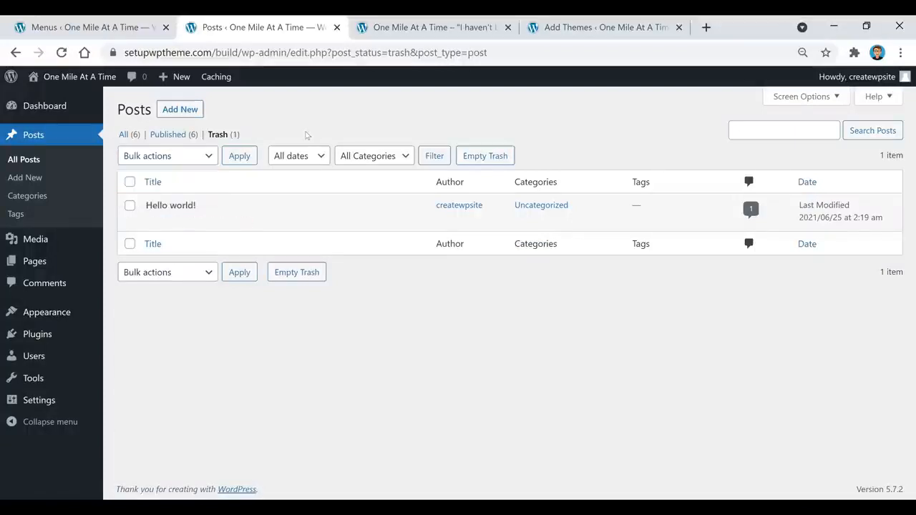
{"action": "left_click", "coordinate": [398, 29]}
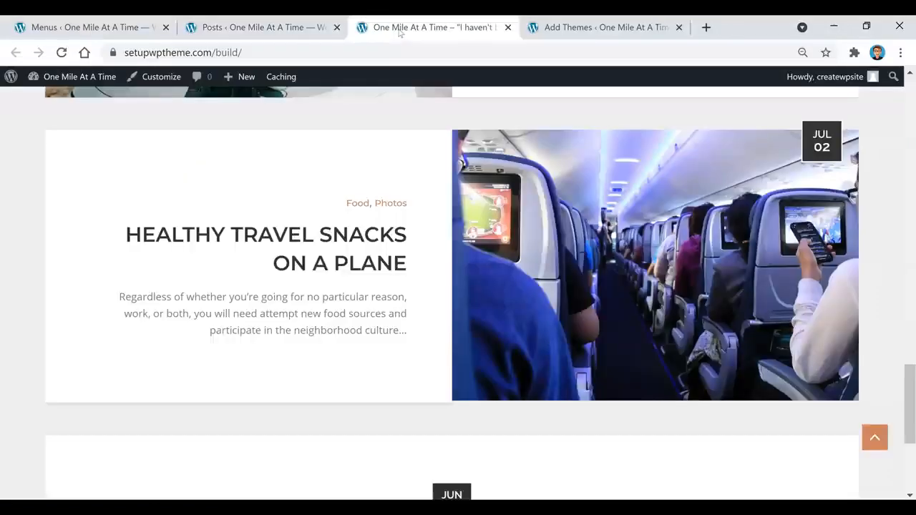
Scroll through the Popular themes available to install on the Add Themes page.
{"action": "scroll", "coordinate": [440, 247], "scroll_direction": "up", "scroll_amount": 15}
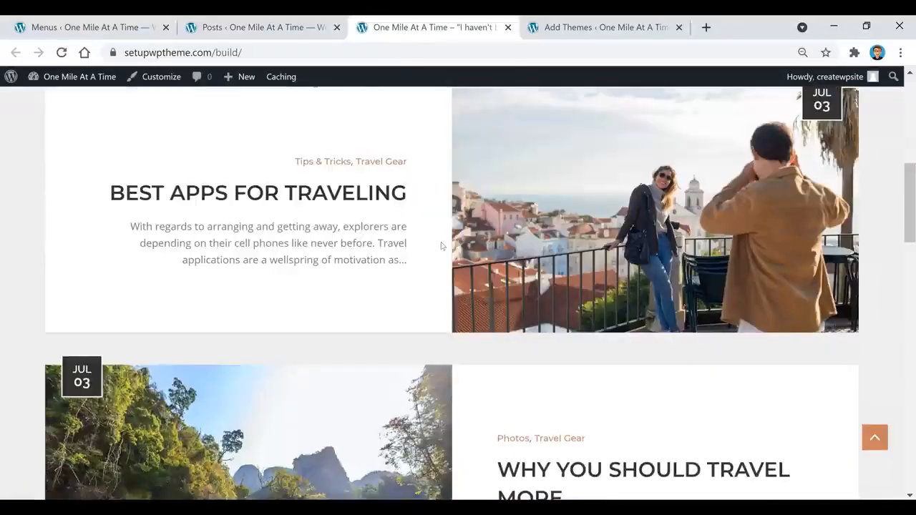
{"action": "scroll", "coordinate": [441, 248], "scroll_direction": "up", "scroll_amount": 3}
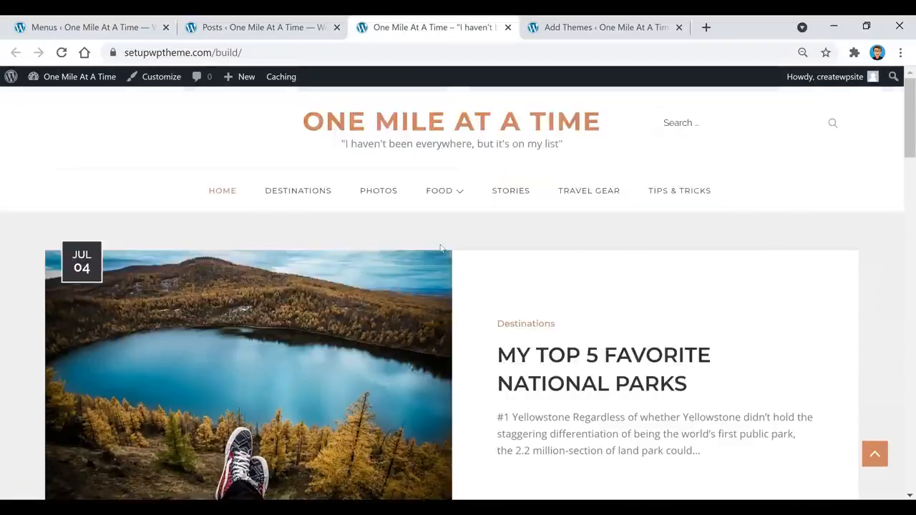
{"action": "left_click", "coordinate": [601, 27]}
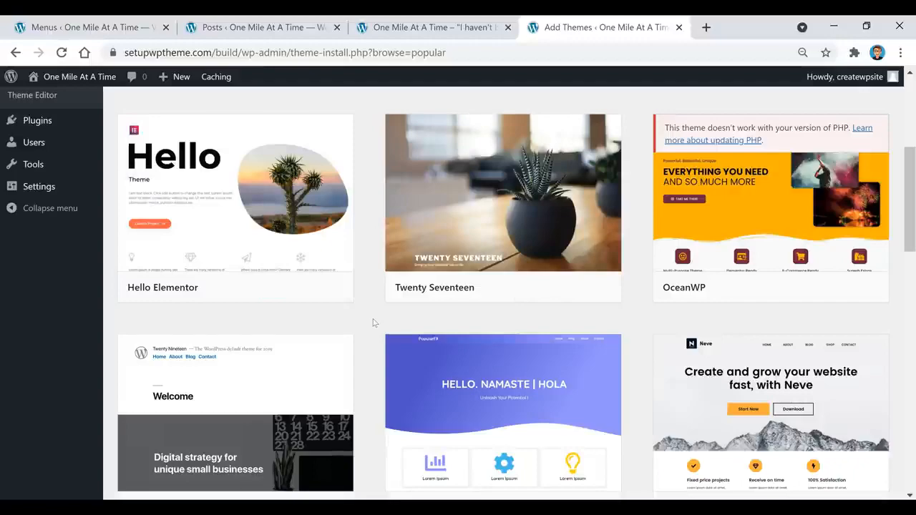
{"action": "scroll", "coordinate": [372, 322], "scroll_direction": "down", "scroll_amount": 5}
{"action": "scroll", "coordinate": [372, 323], "scroll_direction": "down", "scroll_amount": 1}
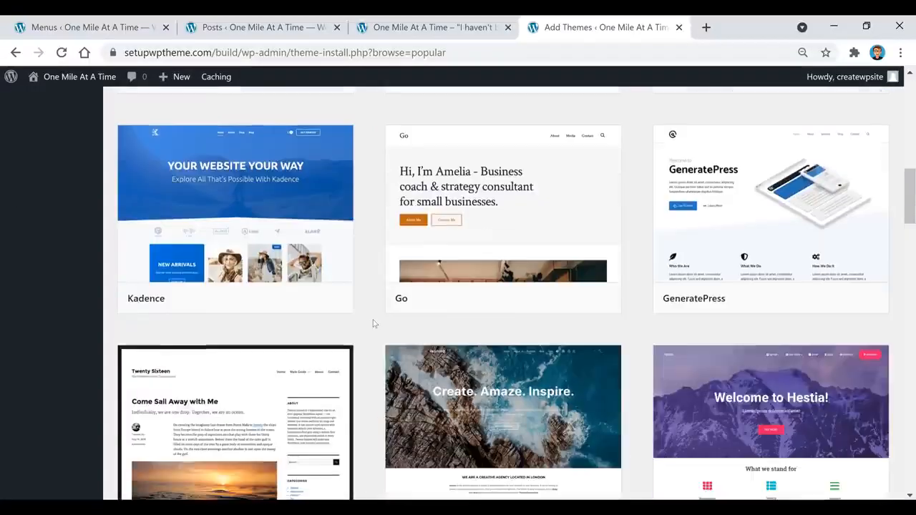
{"action": "scroll", "coordinate": [351, 327], "scroll_direction": "down", "scroll_amount": 1}
{"action": "scroll", "coordinate": [354, 333], "scroll_direction": "down", "scroll_amount": 3}
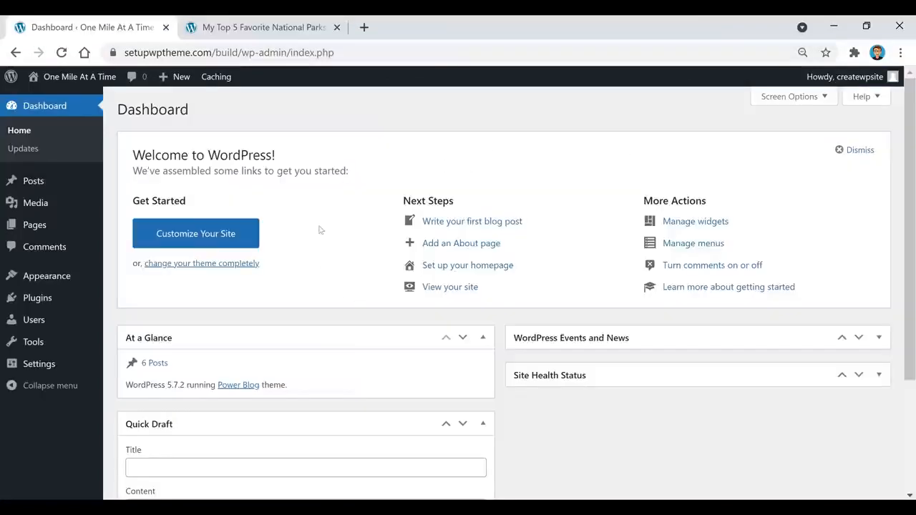
{"action": "left_click", "coordinate": [268, 28]}
{"action": "scroll", "coordinate": [566, 204], "scroll_direction": "down", "scroll_amount": 5}
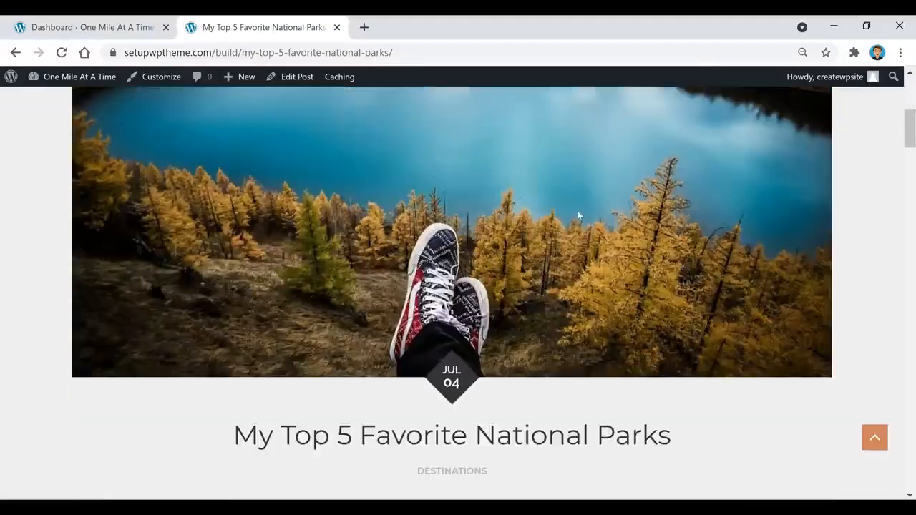
{"action": "scroll", "coordinate": [676, 250], "scroll_direction": "down", "scroll_amount": 5}
{"action": "scroll", "coordinate": [697, 143], "scroll_direction": "down", "scroll_amount": 1}
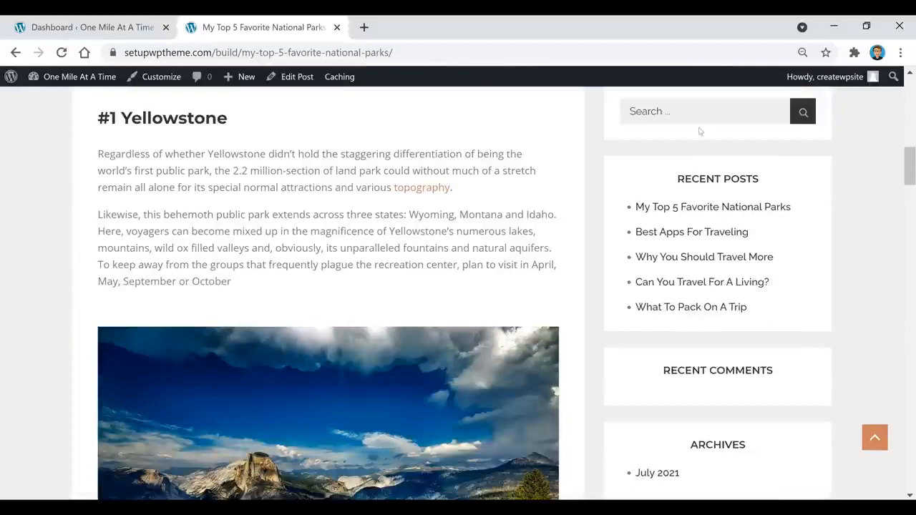
{"action": "scroll", "coordinate": [766, 229], "scroll_direction": "down", "scroll_amount": 5}
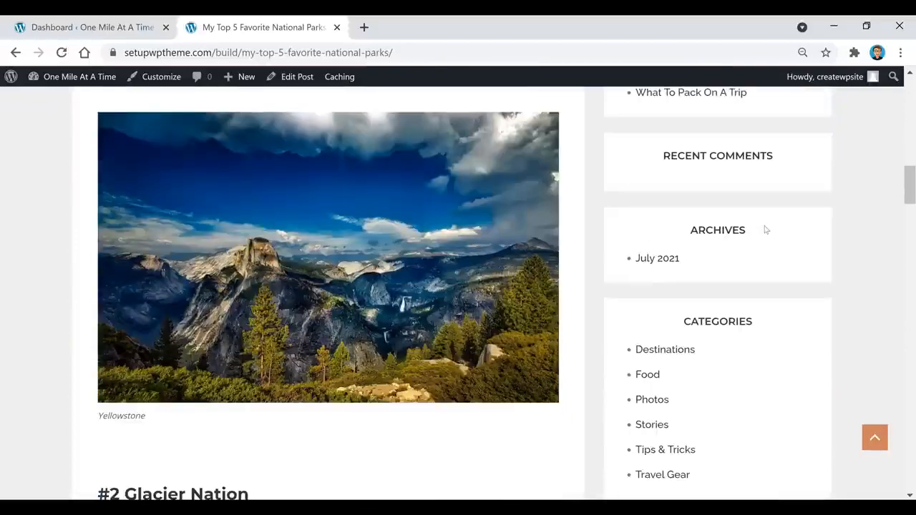
{"action": "scroll", "coordinate": [761, 237], "scroll_direction": "down", "scroll_amount": 2}
{"action": "scroll", "coordinate": [758, 272], "scroll_direction": "up", "scroll_amount": 12}
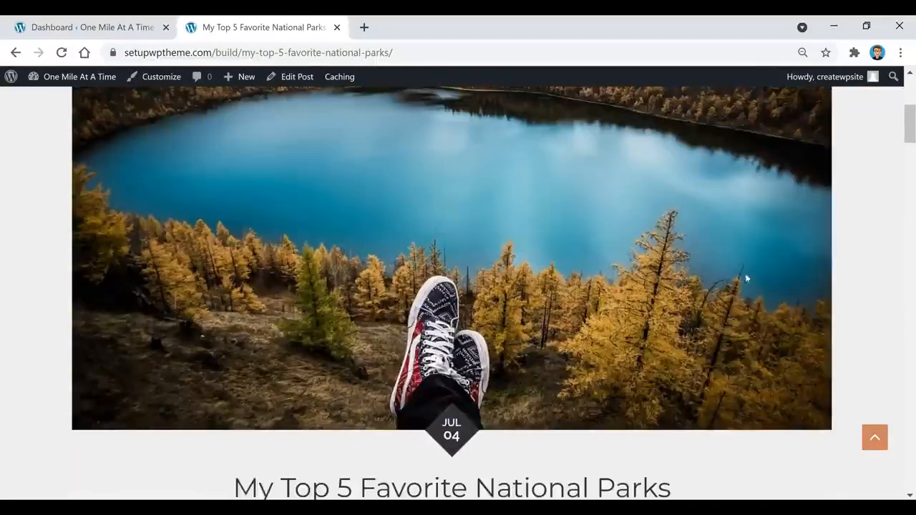
{"action": "scroll", "coordinate": [746, 279], "scroll_direction": "up", "scroll_amount": 3}
{"action": "left_click", "coordinate": [90, 27]}
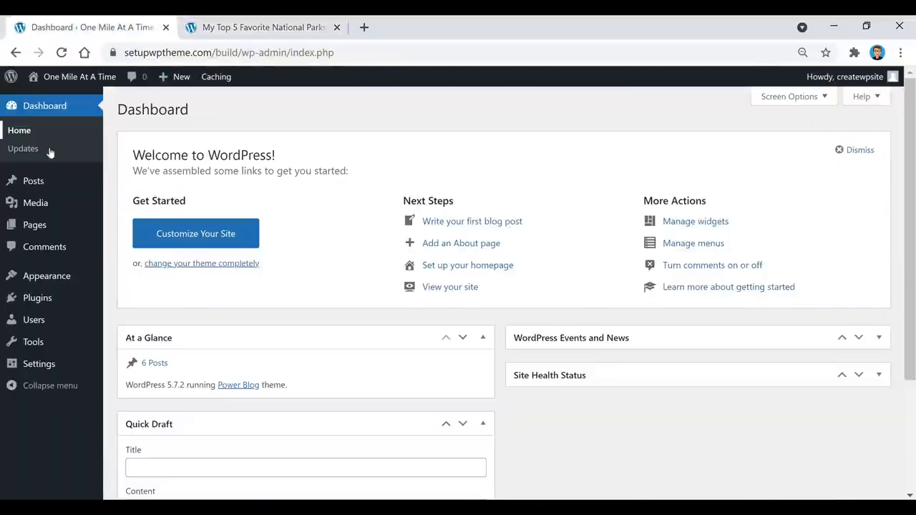
{"action": "mouse_move", "coordinate": [46, 280]}
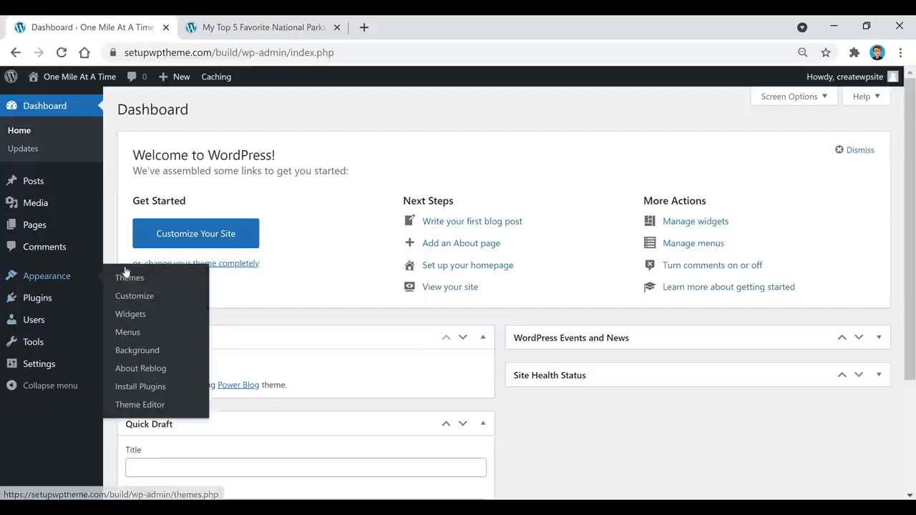
On the Widgets page, drag Recent Posts above Search at the top of the Primary Sidebar.
{"action": "left_click", "coordinate": [142, 317]}
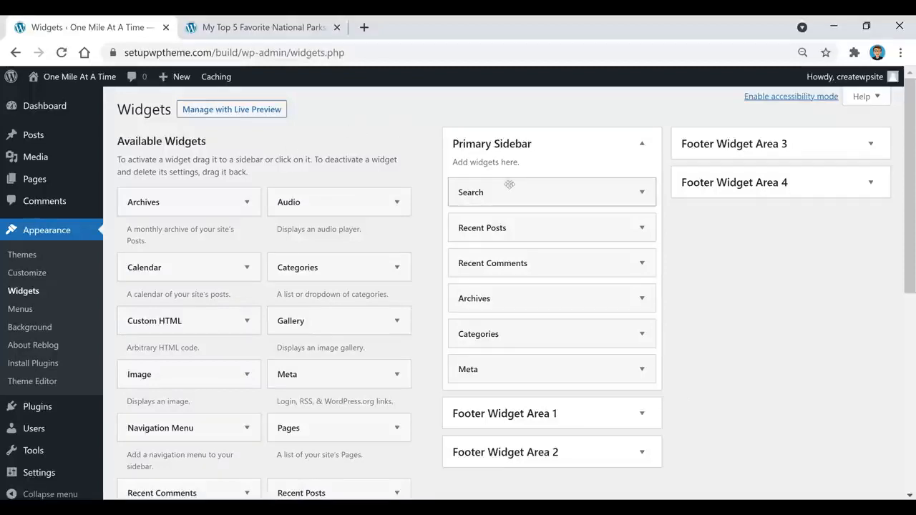
{"action": "mouse_move", "coordinate": [493, 196]}
{"action": "left_mouse_down"}
{"action": "mouse_move", "coordinate": [497, 229]}
{"action": "mouse_move", "coordinate": [484, 195]}
{"action": "left_mouse_up"}
{"action": "left_click_drag", "start_coordinate": [491, 227], "coordinate": [495, 192]}
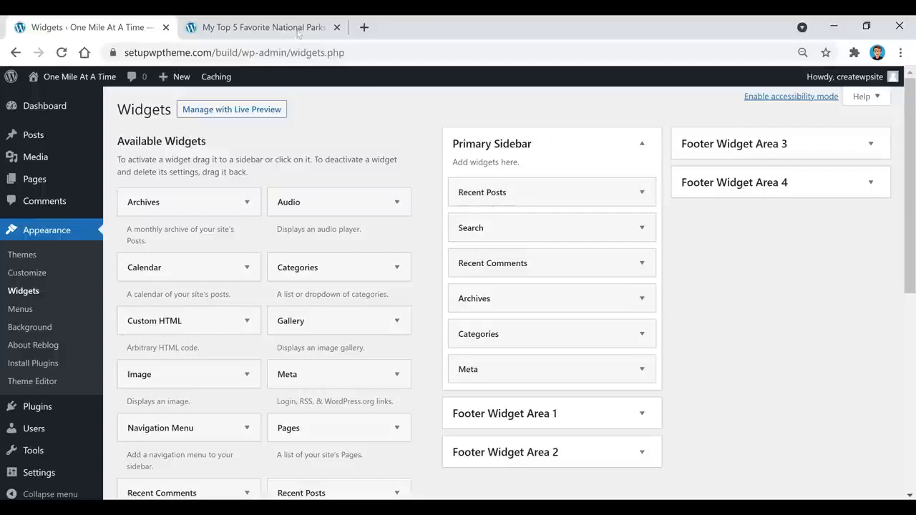
Reload the live national parks post to confirm the new sidebar order.
{"action": "left_click", "coordinate": [297, 33]}
{"action": "scroll", "coordinate": [524, 278], "scroll_direction": "down", "scroll_amount": 7}
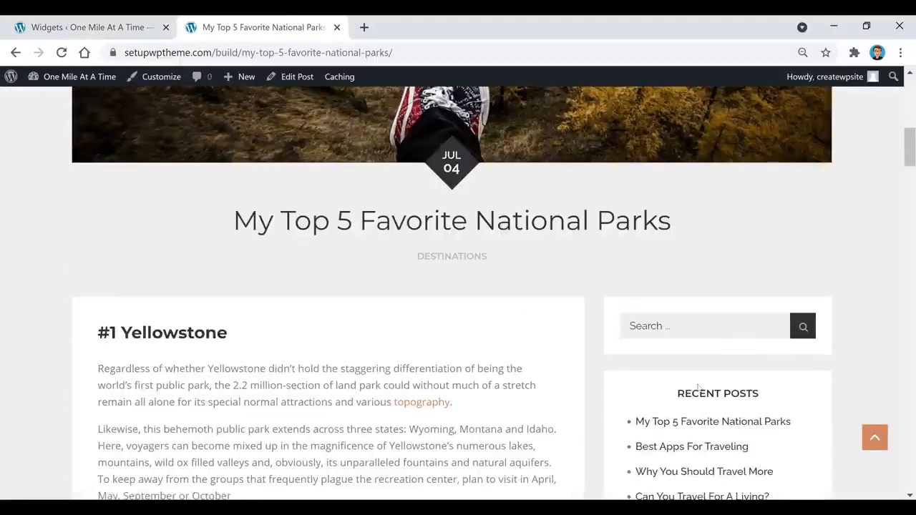
{"action": "scroll", "coordinate": [699, 387], "scroll_direction": "down", "scroll_amount": 1}
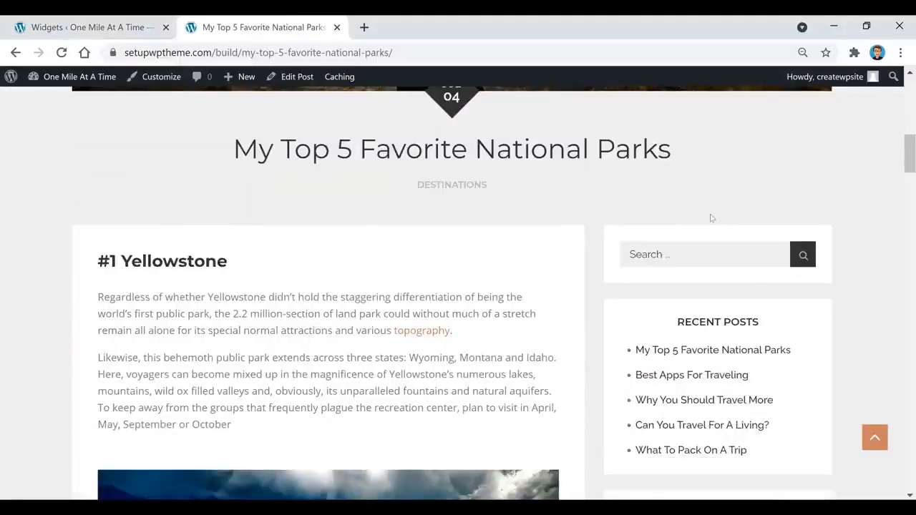
{"action": "left_click", "coordinate": [62, 52]}
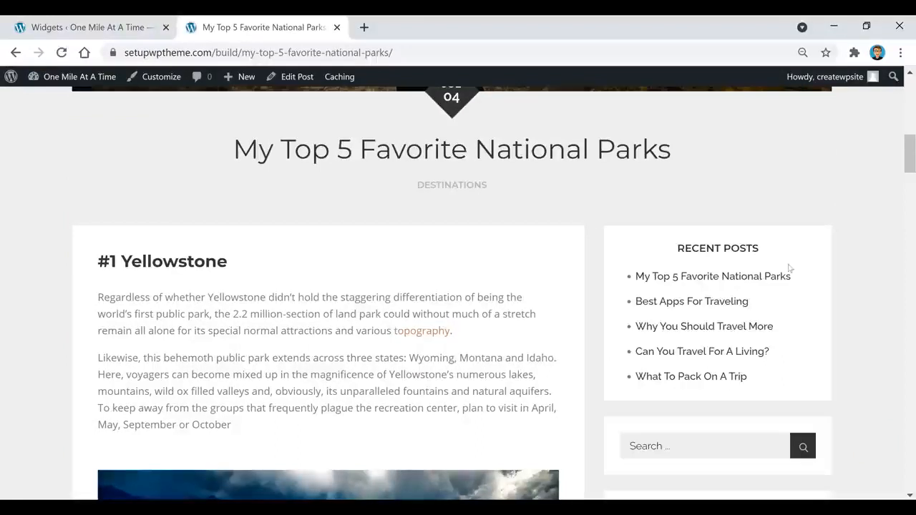
{"action": "left_click", "coordinate": [128, 30]}
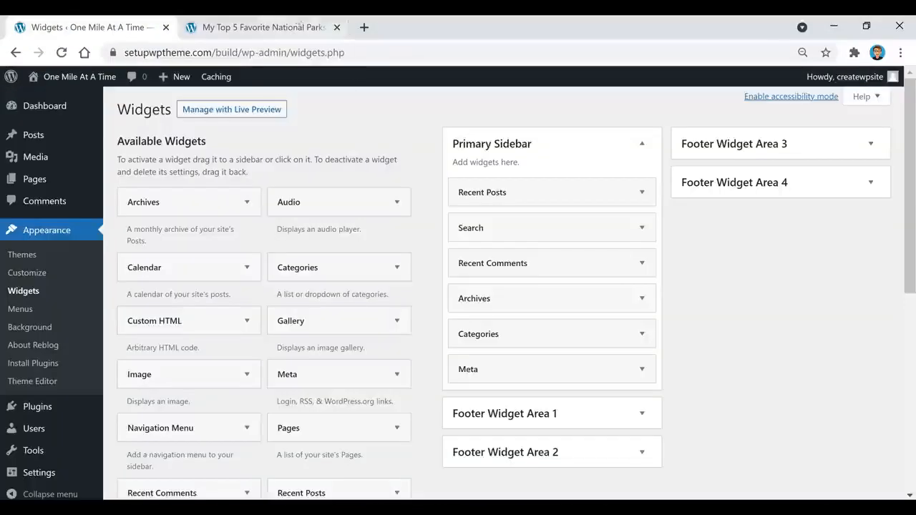
{"action": "left_click", "coordinate": [264, 27]}
{"action": "scroll", "coordinate": [705, 275], "scroll_direction": "down", "scroll_amount": 1}
{"action": "scroll", "coordinate": [705, 275], "scroll_direction": "down", "scroll_amount": 6}
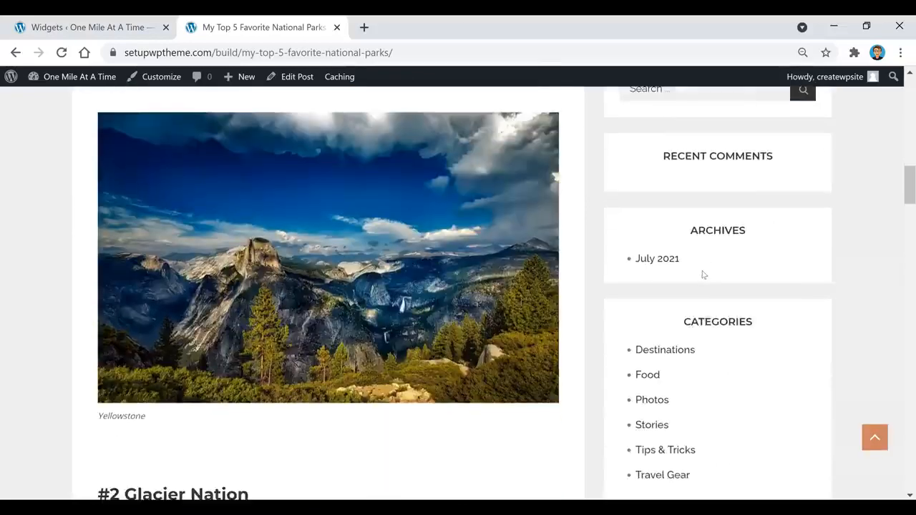
{"action": "scroll", "coordinate": [621, 118], "scroll_direction": "up", "scroll_amount": 1}
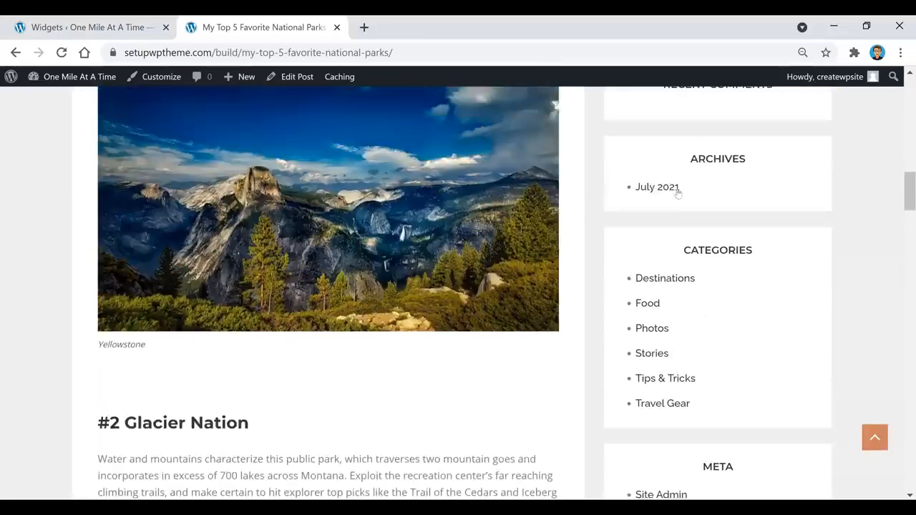
{"action": "scroll", "coordinate": [791, 207], "scroll_direction": "down", "scroll_amount": 4}
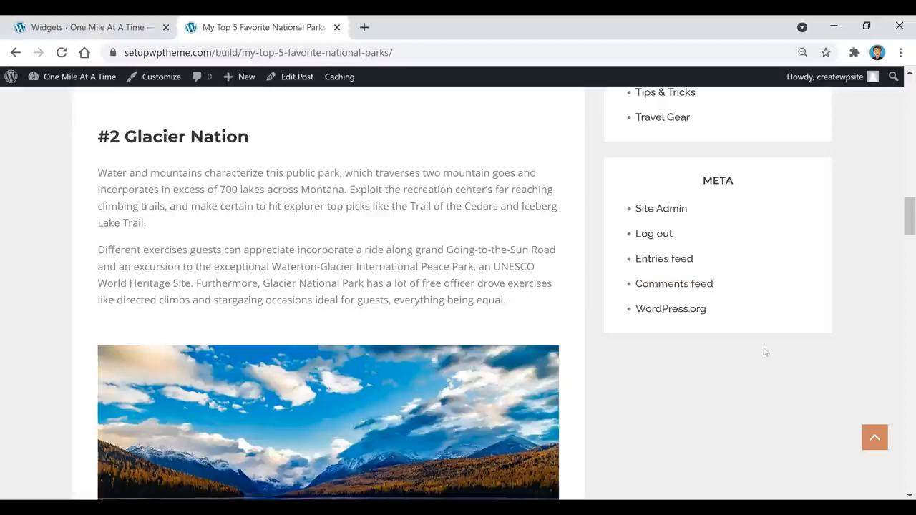
{"action": "scroll", "coordinate": [776, 370], "scroll_direction": "up", "scroll_amount": 12}
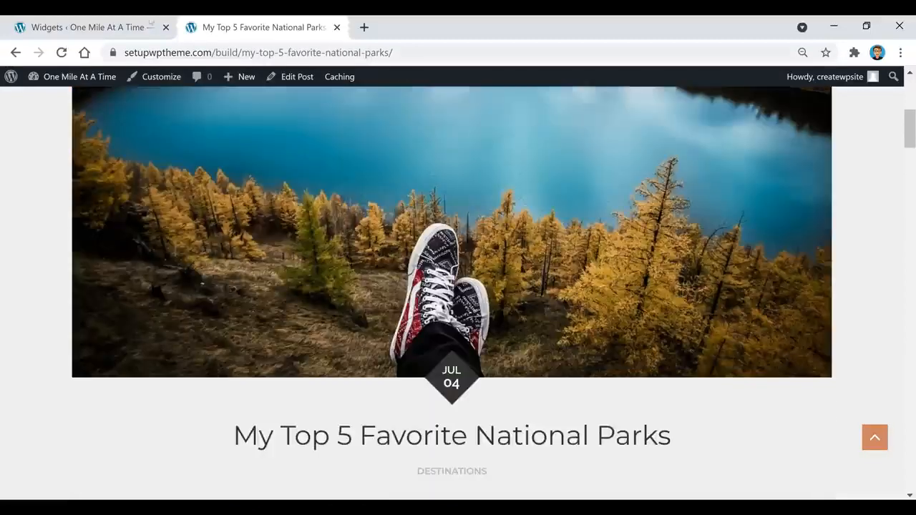
{"action": "left_click", "coordinate": [121, 24]}
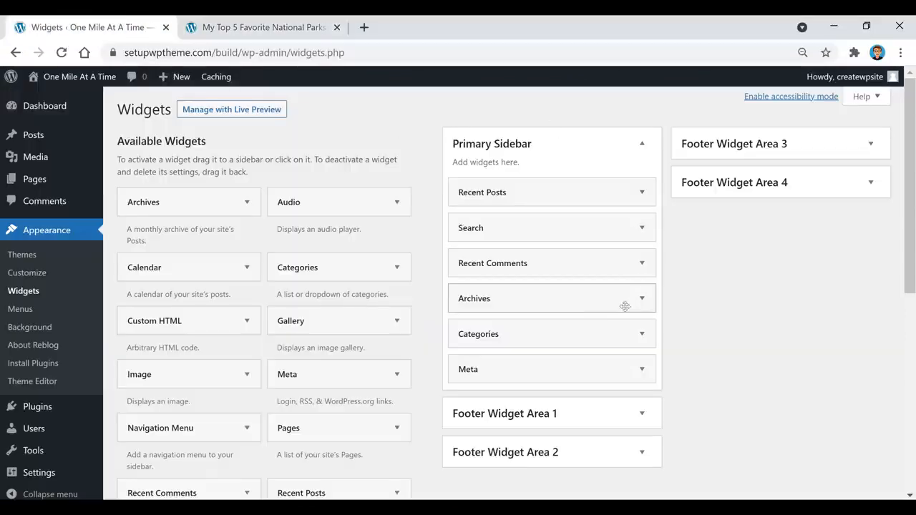
Delete the Archives and Meta widgets and move Search back to the top of the Primary Sidebar.
{"action": "left_click", "coordinate": [582, 303]}
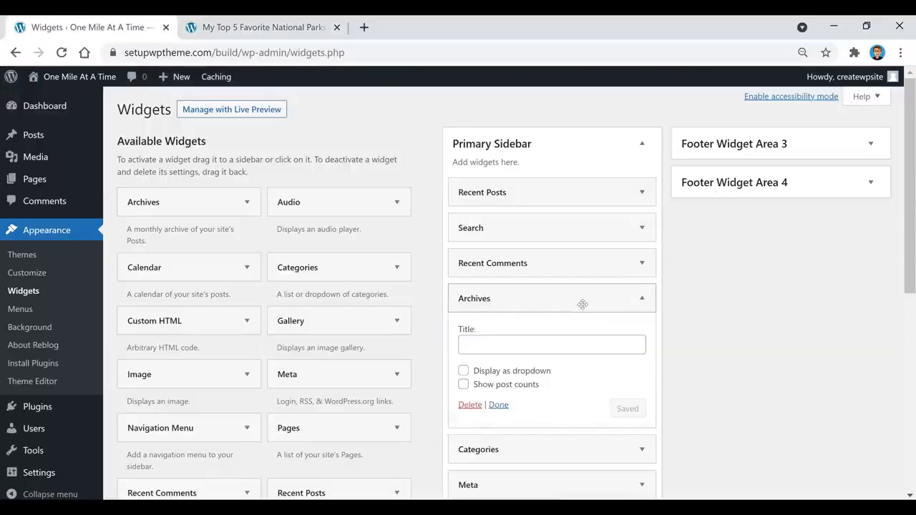
{"action": "left_click", "coordinate": [467, 405]}
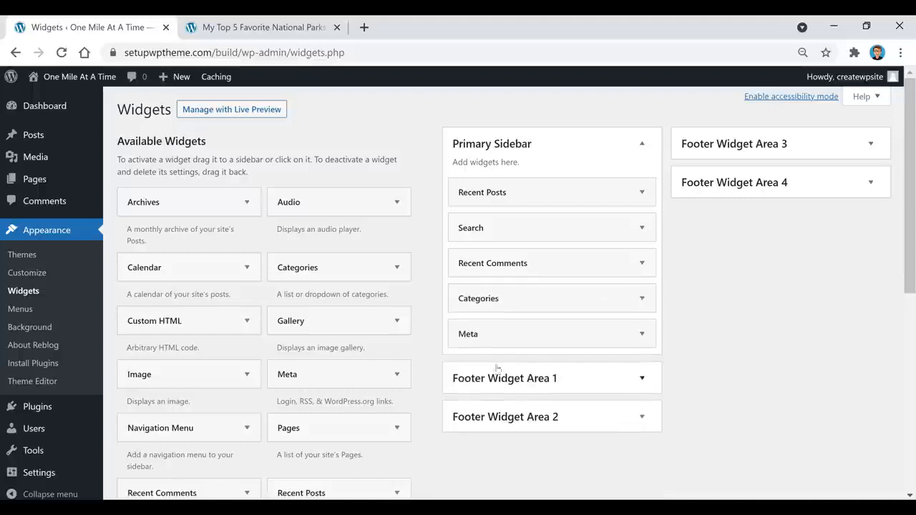
{"action": "left_click", "coordinate": [516, 333]}
{"action": "left_click", "coordinate": [469, 405]}
{"action": "left_click_drag", "start_coordinate": [461, 228], "coordinate": [493, 190]}
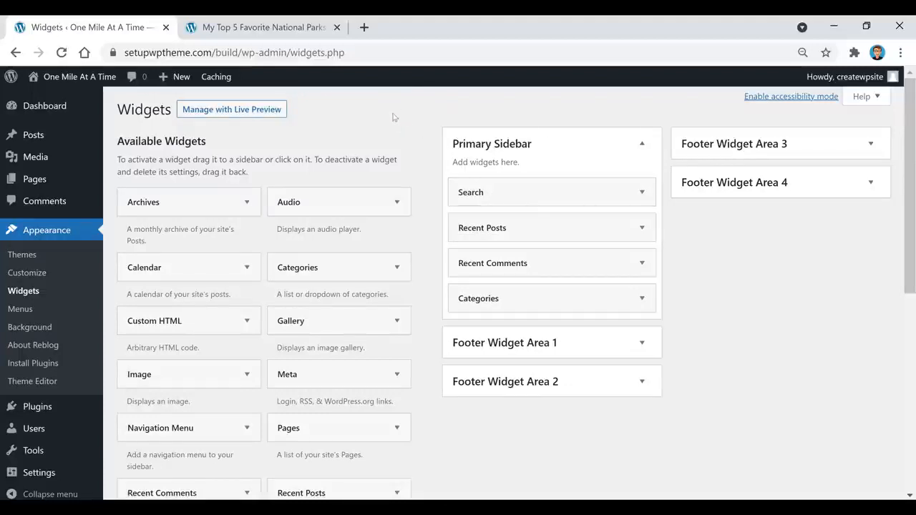
{"action": "scroll", "coordinate": [394, 128], "scroll_direction": "down", "scroll_amount": 1}
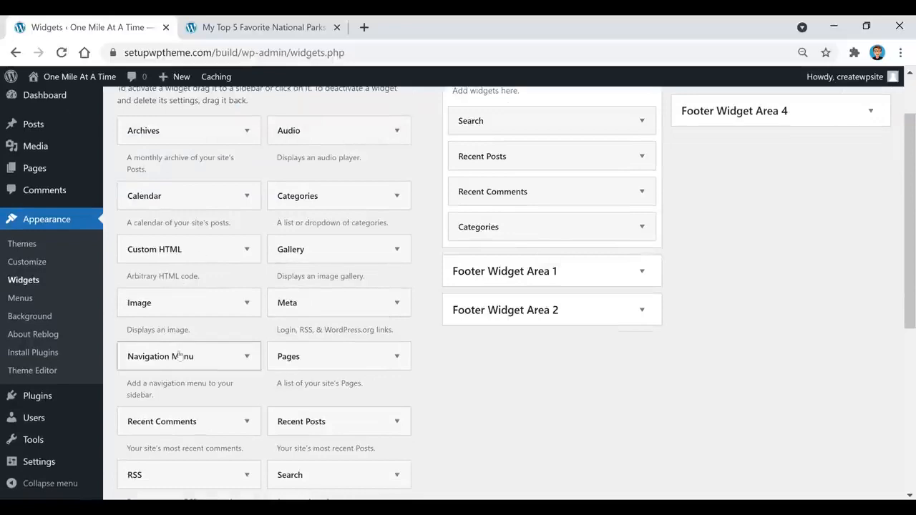
{"action": "scroll", "coordinate": [286, 375], "scroll_direction": "up", "scroll_amount": 1}
{"action": "scroll", "coordinate": [289, 377], "scroll_direction": "down", "scroll_amount": 1}
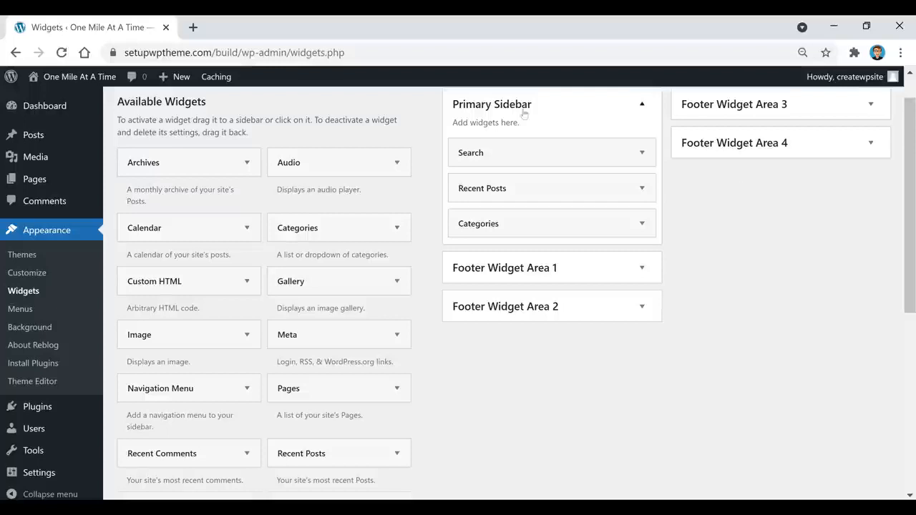
Add an Image widget under Search showing the Expedia Add On Advantage ad image.
{"action": "left_click_drag", "start_coordinate": [157, 339], "coordinate": [497, 190]}
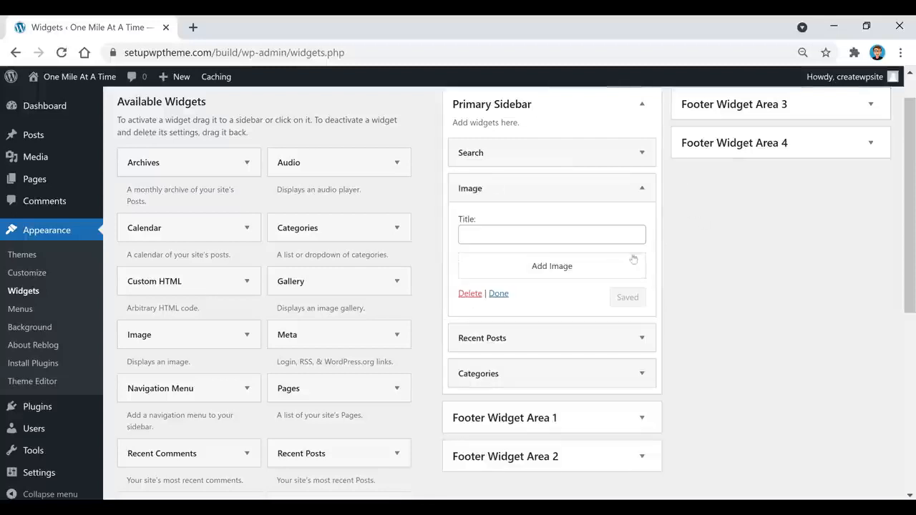
{"action": "left_click", "coordinate": [552, 266]}
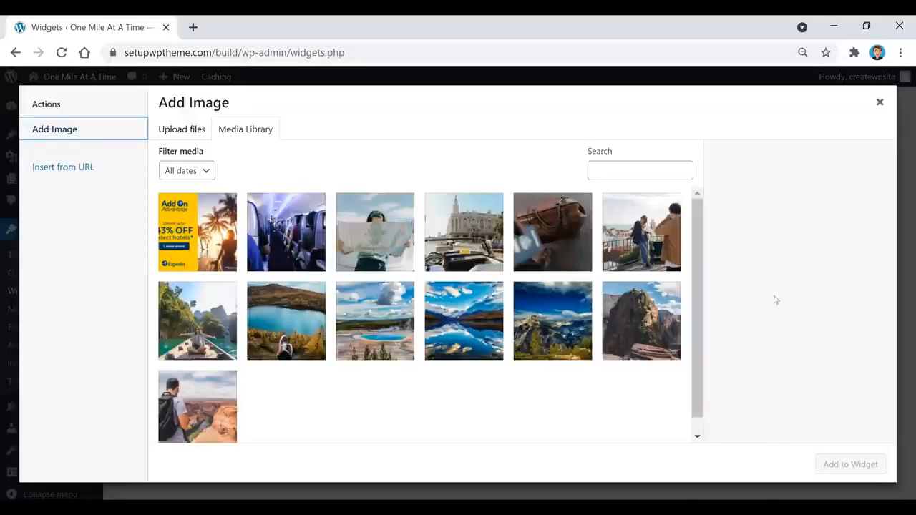
{"action": "left_click", "coordinate": [206, 254]}
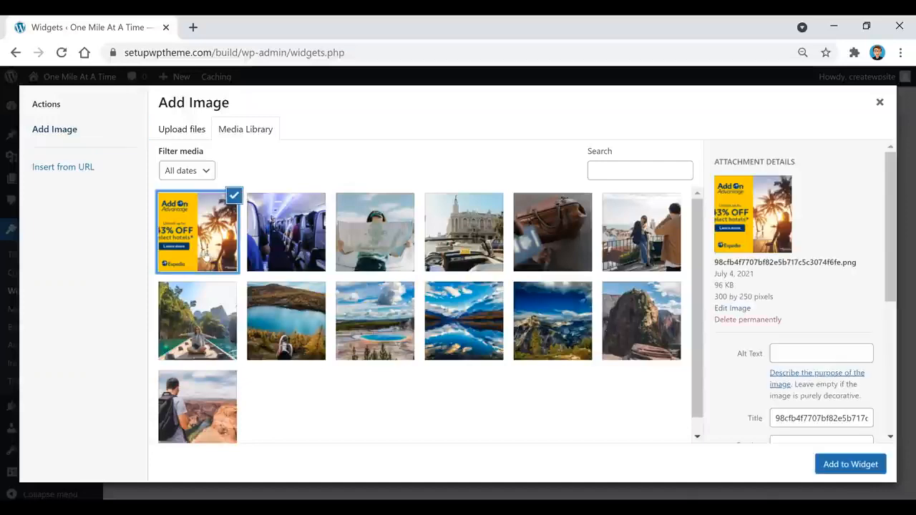
{"action": "left_click", "coordinate": [842, 466]}
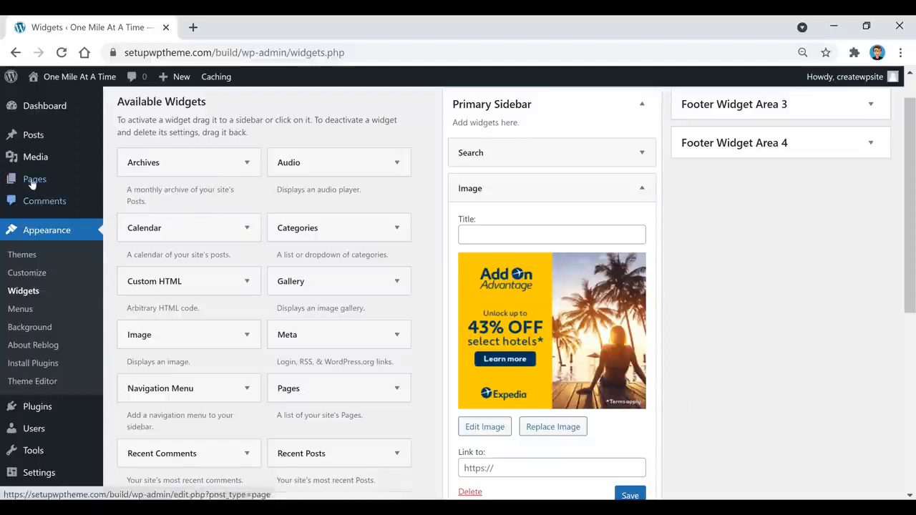
{"action": "mouse_move", "coordinate": [34, 156]}
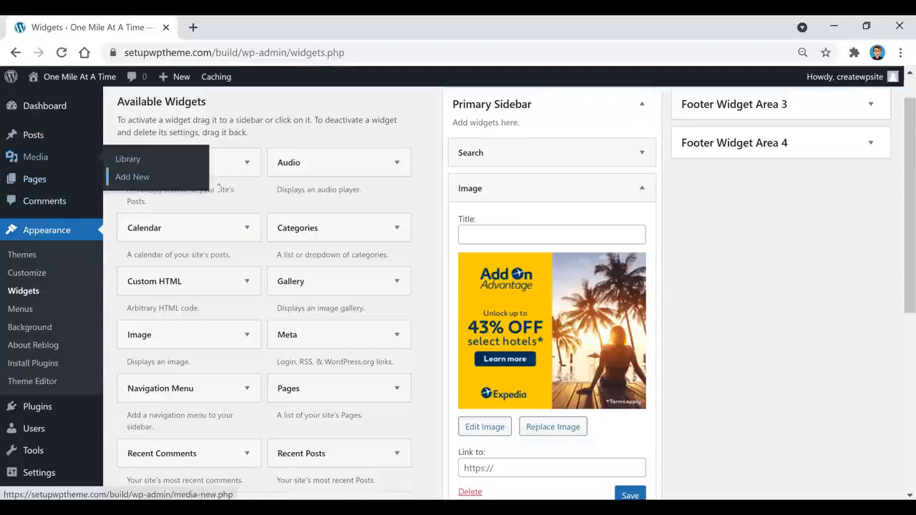
{"action": "scroll", "coordinate": [738, 284], "scroll_direction": "down", "scroll_amount": 1}
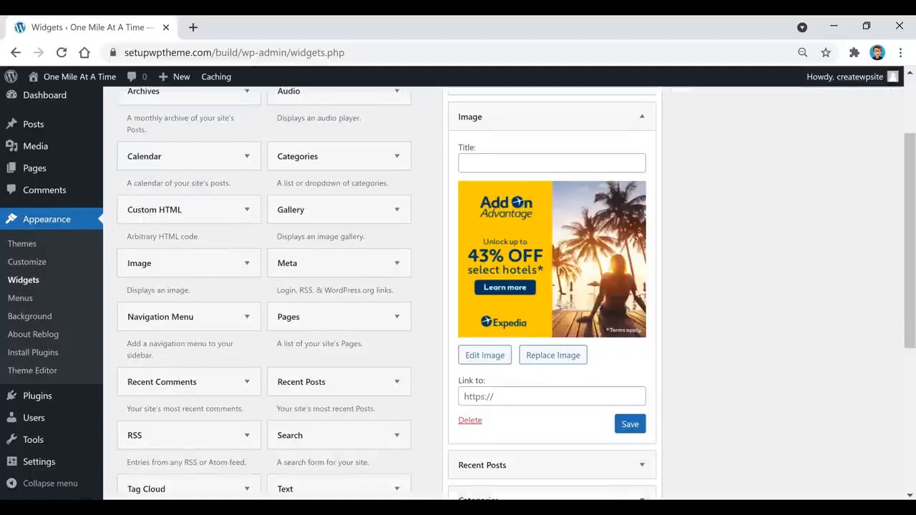
{"action": "left_click", "coordinate": [501, 395]}
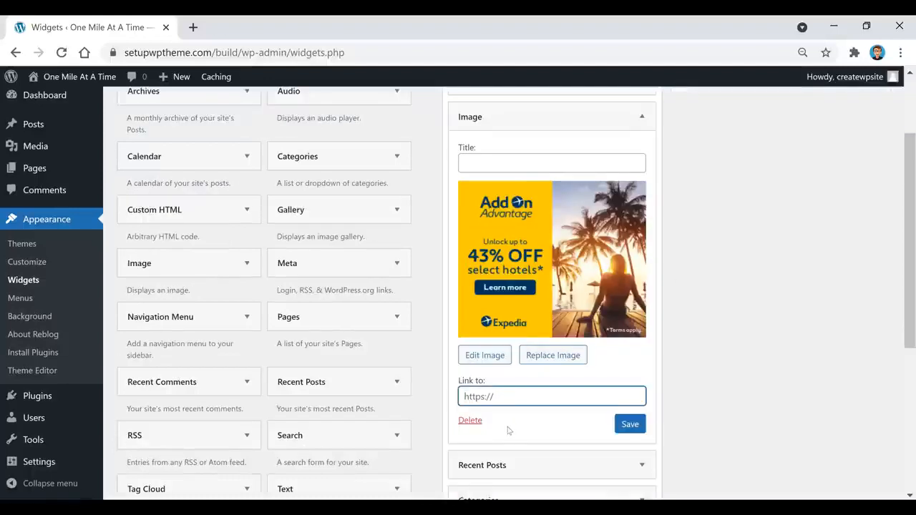
{"action": "type", "text": "https://www.expedia.com/Hotels"}
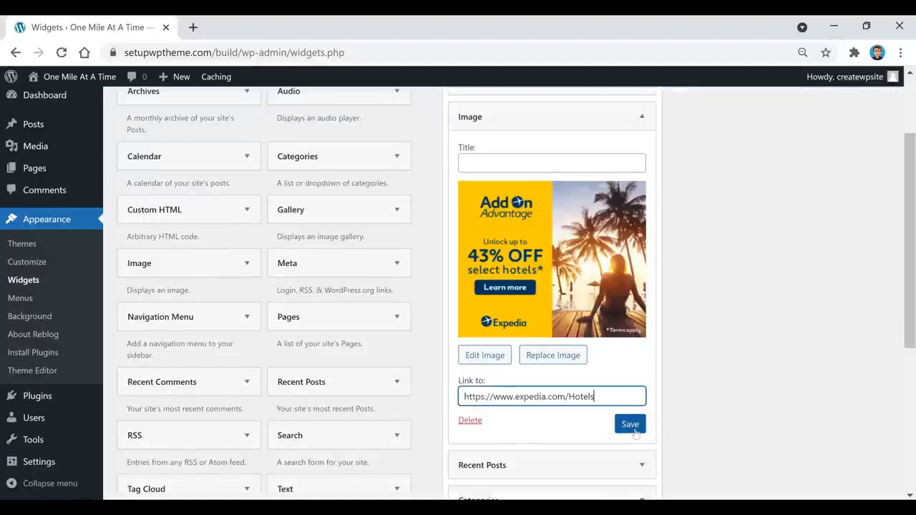
{"action": "left_click", "coordinate": [633, 428]}
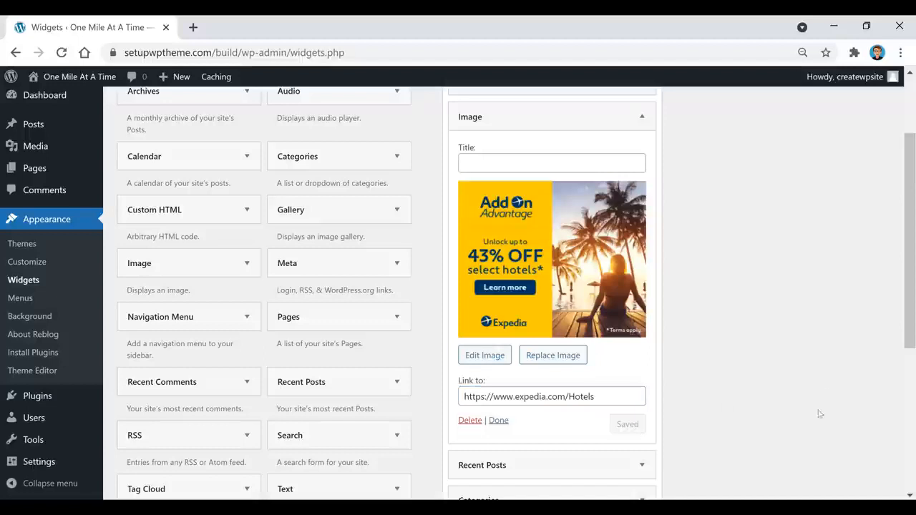
{"action": "right_click", "coordinate": [49, 80]}
{"action": "left_click", "coordinate": [107, 92]}
Open the My Top 5 Favorite National Parks post and test that its sidebar Expedia ad opens the hotels page.
{"action": "left_click", "coordinate": [238, 34]}
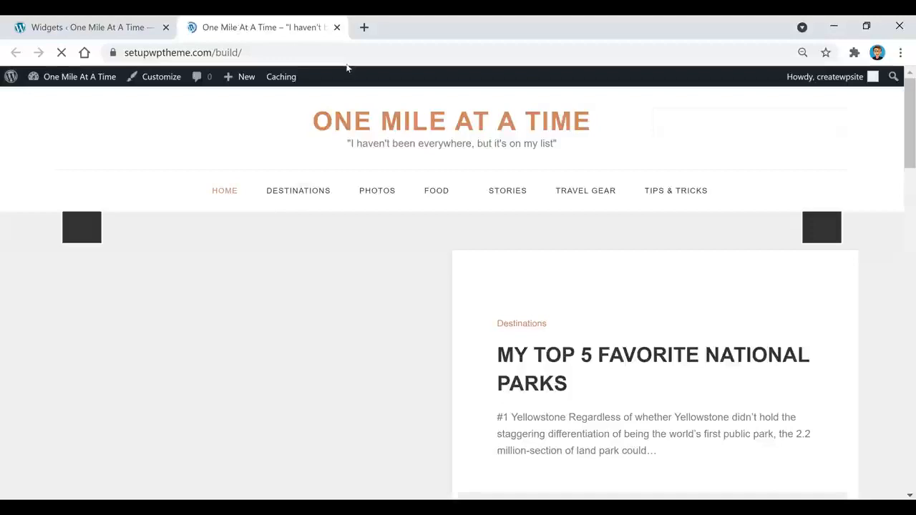
{"action": "left_click", "coordinate": [597, 361]}
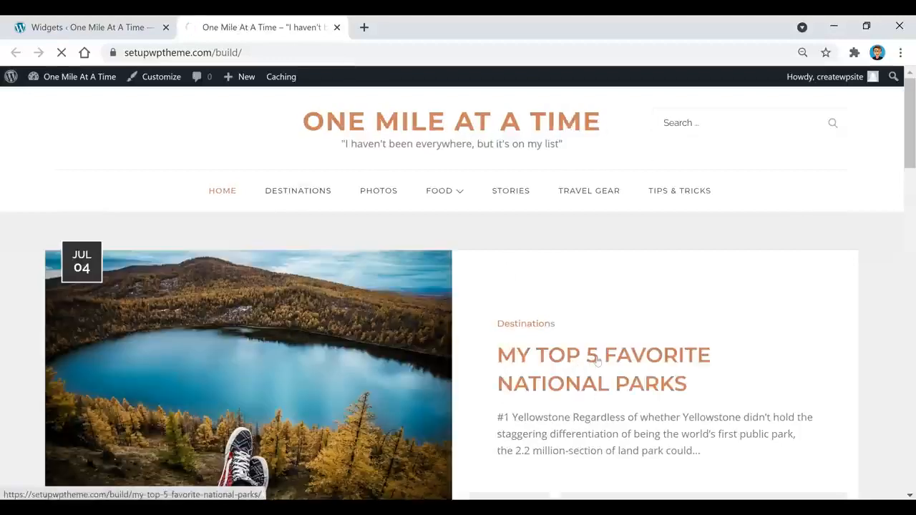
{"action": "scroll", "coordinate": [771, 226], "scroll_direction": "down", "scroll_amount": 9}
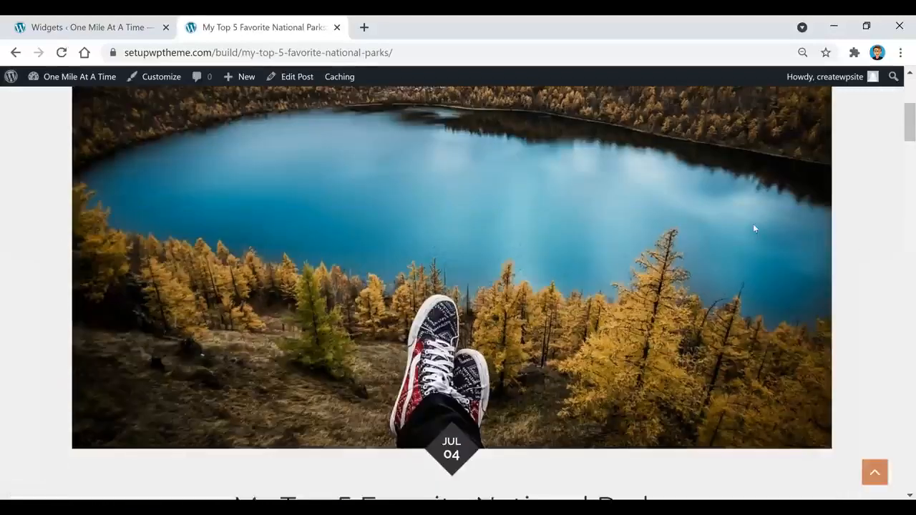
{"action": "scroll", "coordinate": [755, 228], "scroll_direction": "down", "scroll_amount": 2}
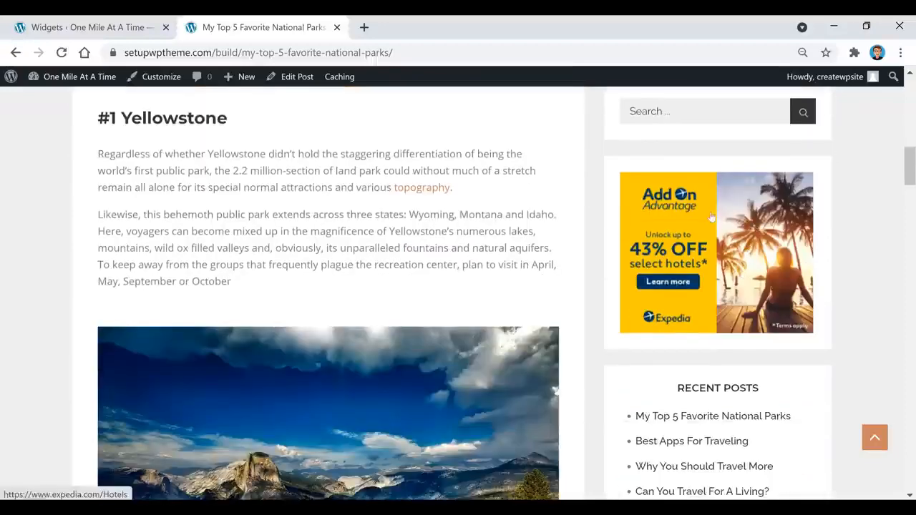
{"action": "left_click", "coordinate": [725, 230]}
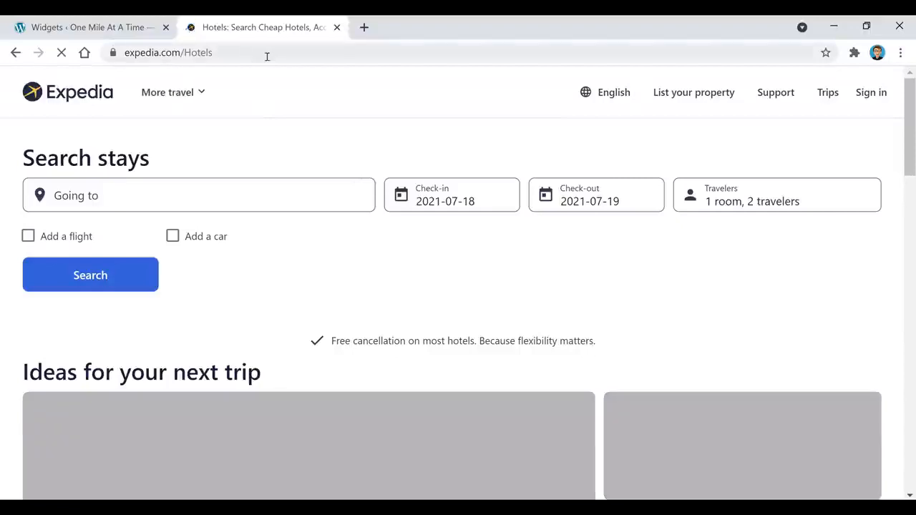
{"action": "left_click", "coordinate": [111, 28]}
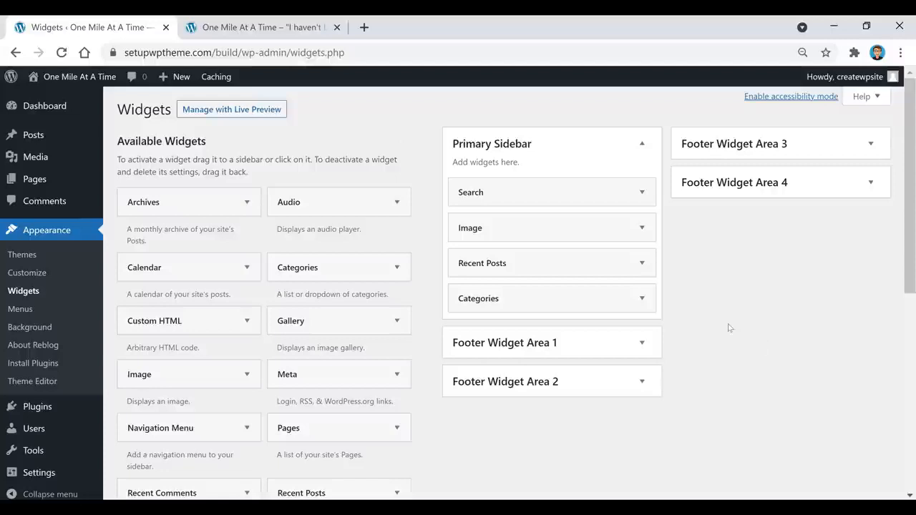
{"action": "left_click", "coordinate": [275, 31]}
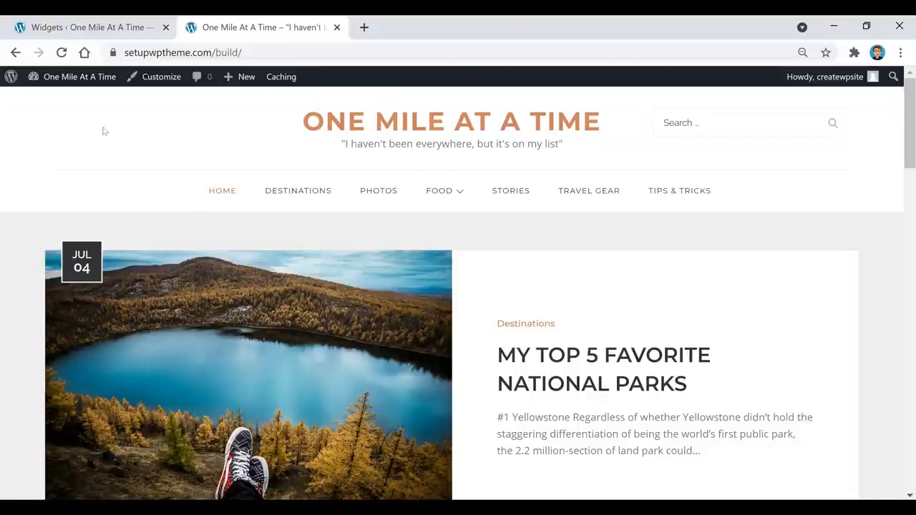
In the Customizer, review Site Identity and toggle Show search in the header display options.
{"action": "left_click", "coordinate": [156, 80]}
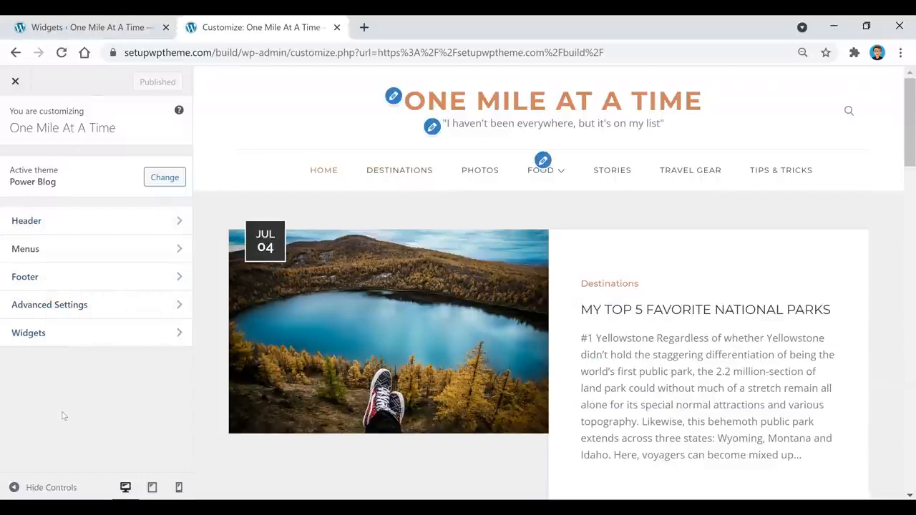
{"action": "left_click", "coordinate": [71, 220]}
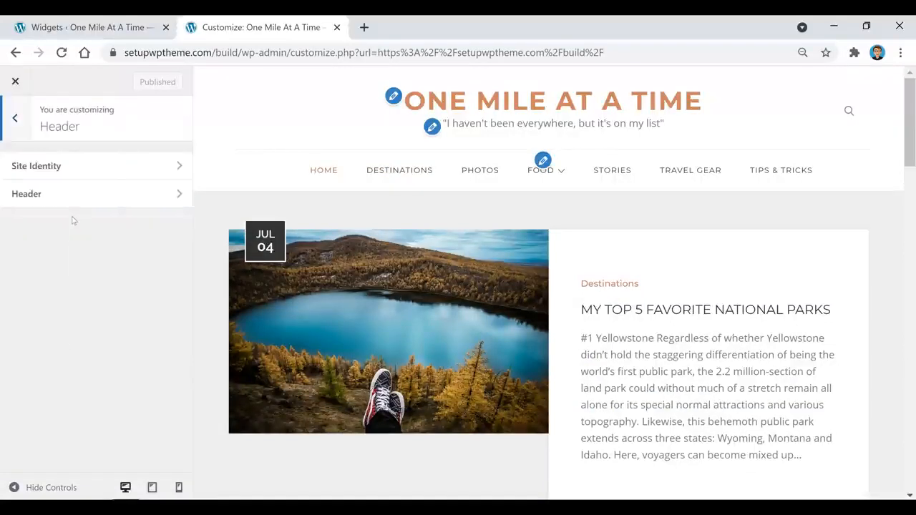
{"action": "left_click", "coordinate": [68, 171]}
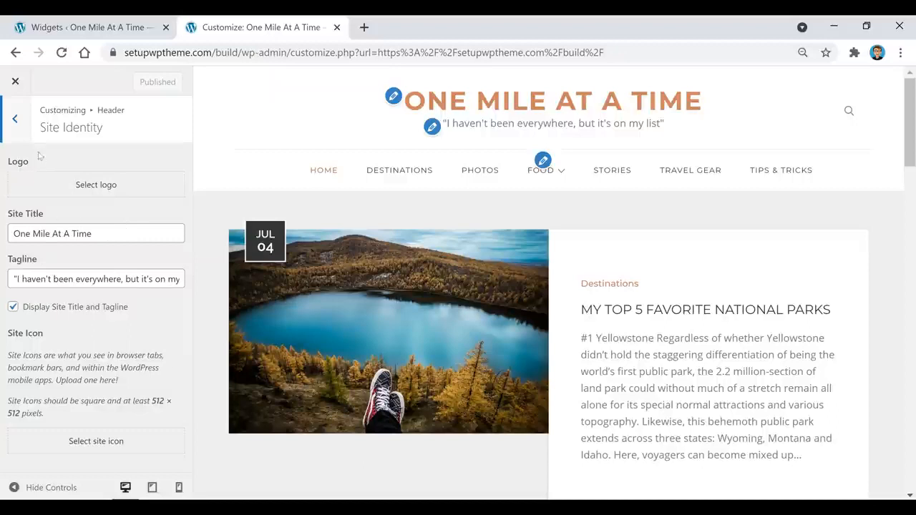
{"action": "left_click", "coordinate": [15, 119]}
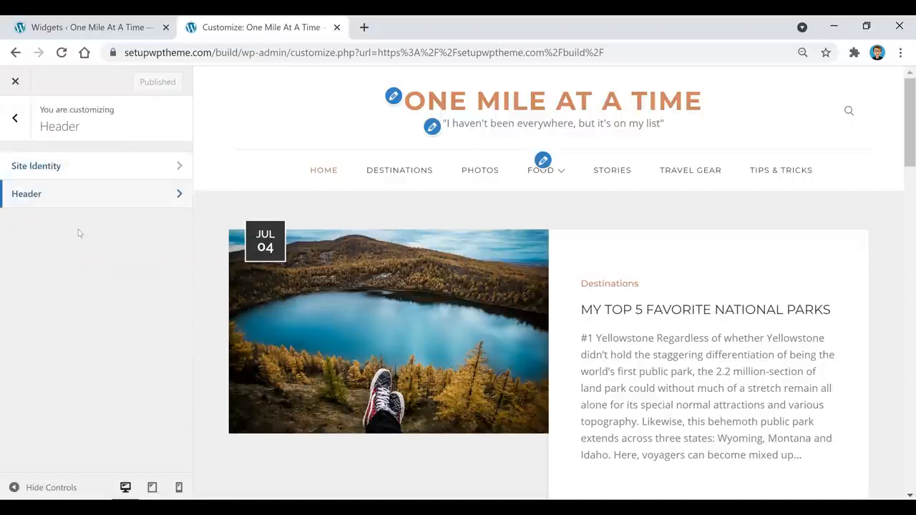
{"action": "left_click", "coordinate": [116, 194]}
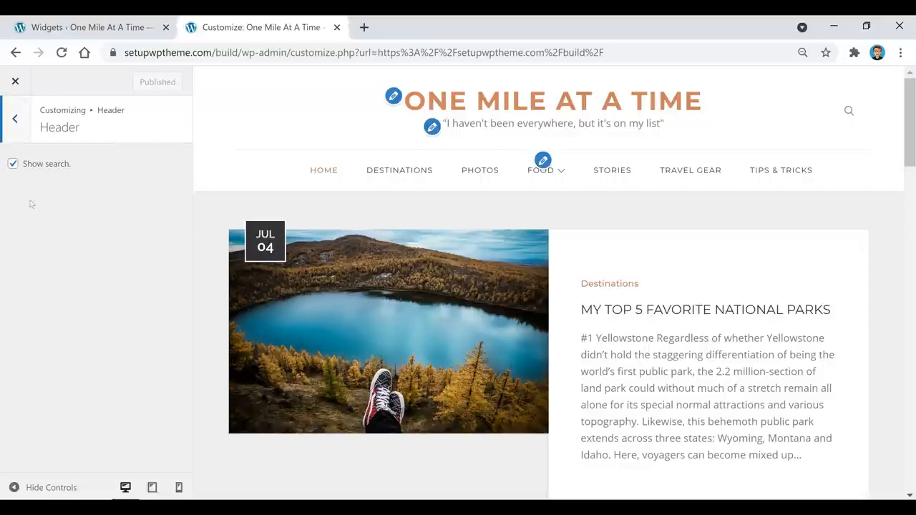
{"action": "left_click", "coordinate": [13, 165]}
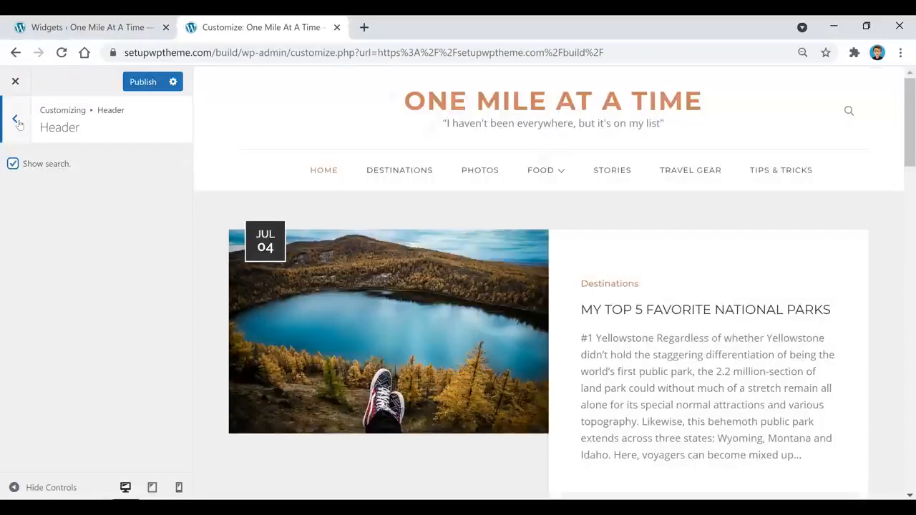
{"action": "left_click", "coordinate": [19, 123]}
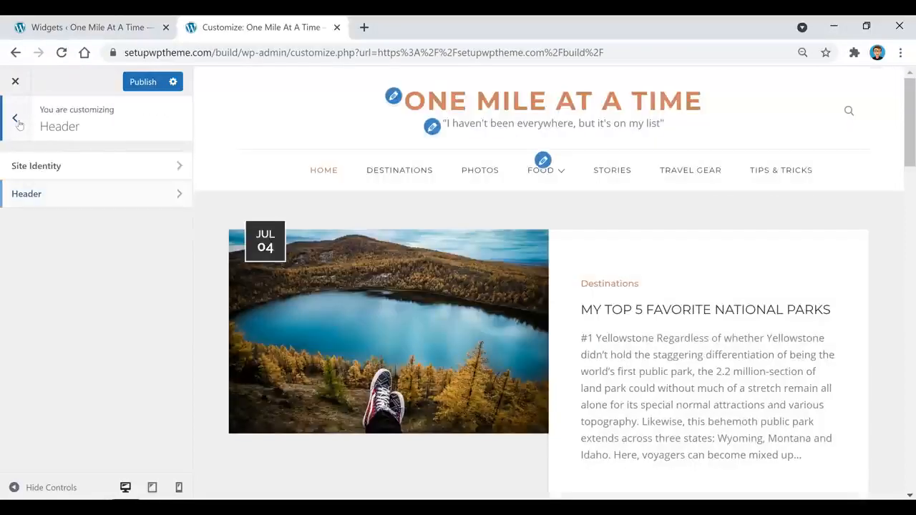
{"action": "left_click", "coordinate": [17, 122]}
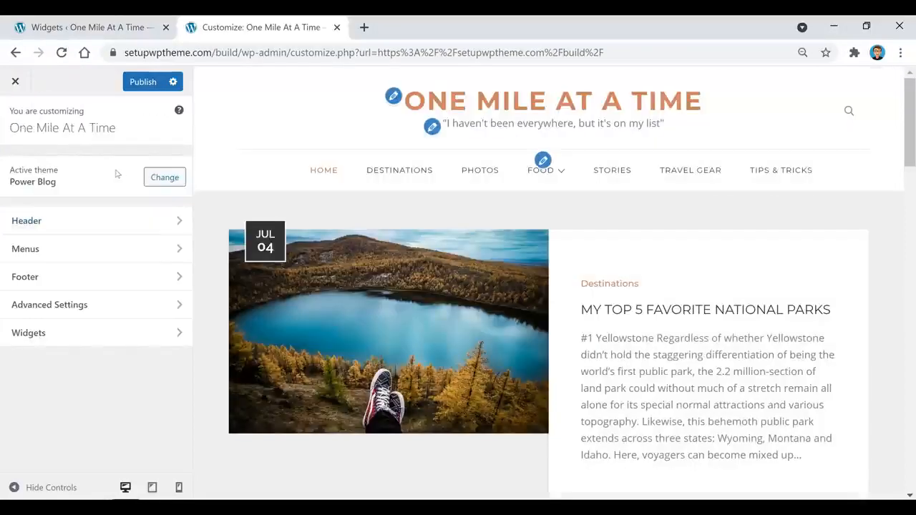
Review the Advanced Settings background colour and background image options, then exit the Customizer.
{"action": "left_click", "coordinate": [85, 308]}
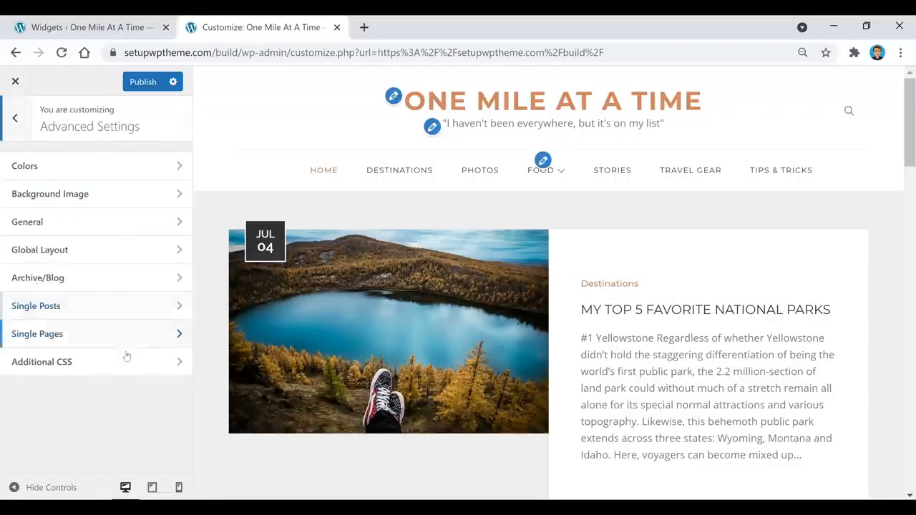
{"action": "left_click", "coordinate": [103, 170]}
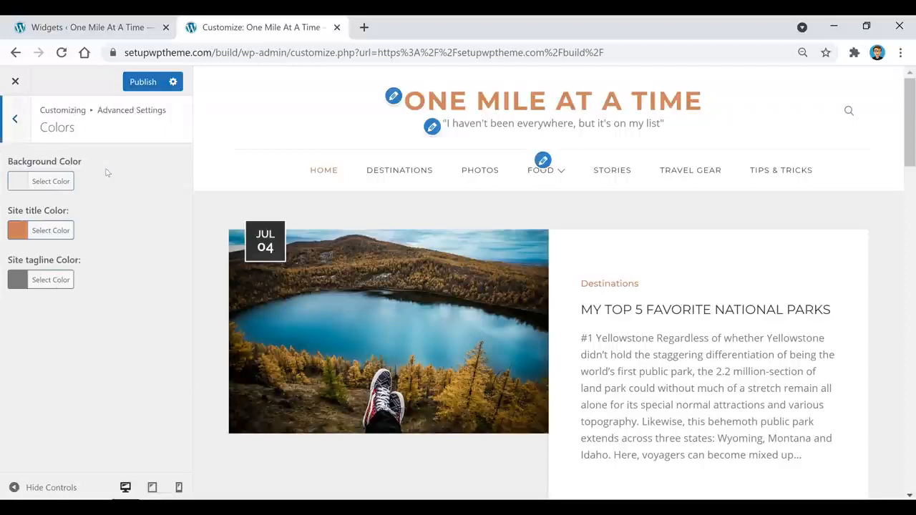
{"action": "left_click", "coordinate": [51, 183]}
{"action": "left_click", "coordinate": [169, 159]}
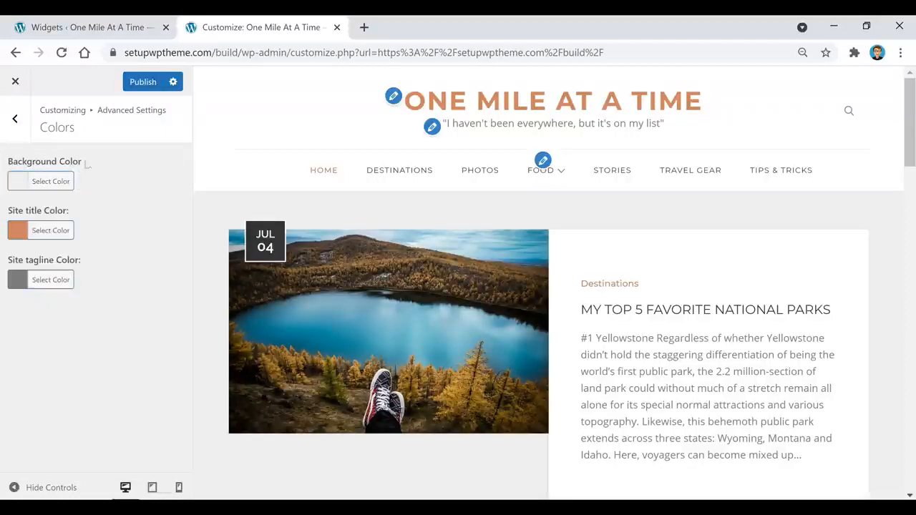
{"action": "left_click", "coordinate": [60, 181]}
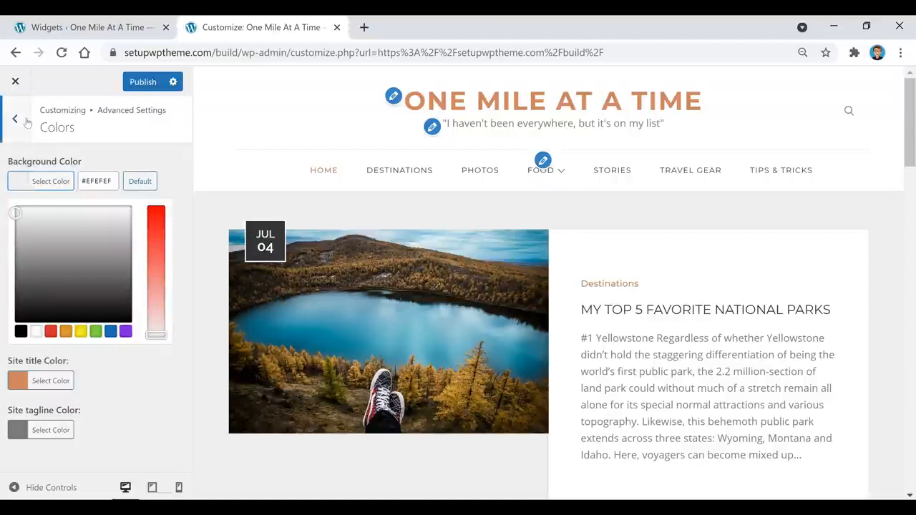
{"action": "left_click", "coordinate": [26, 120]}
{"action": "left_click", "coordinate": [129, 204]}
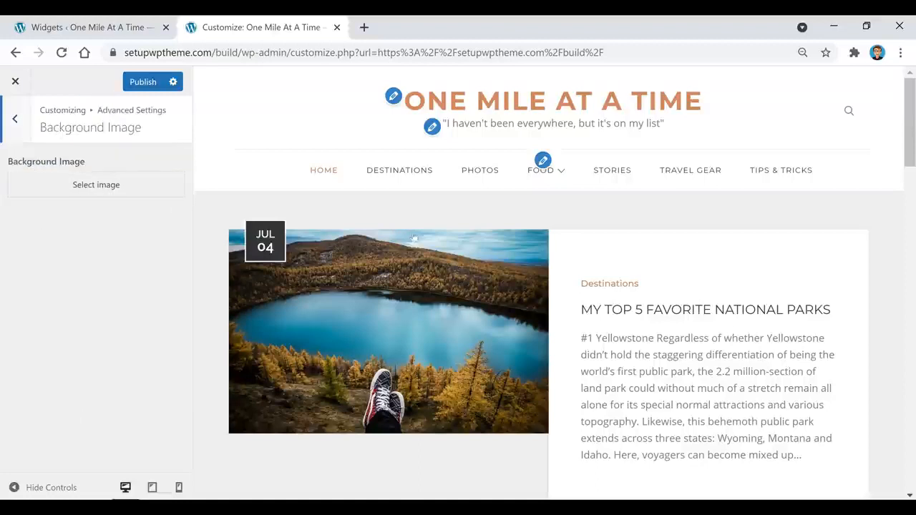
{"action": "left_click", "coordinate": [29, 127]}
{"action": "left_click", "coordinate": [22, 122]}
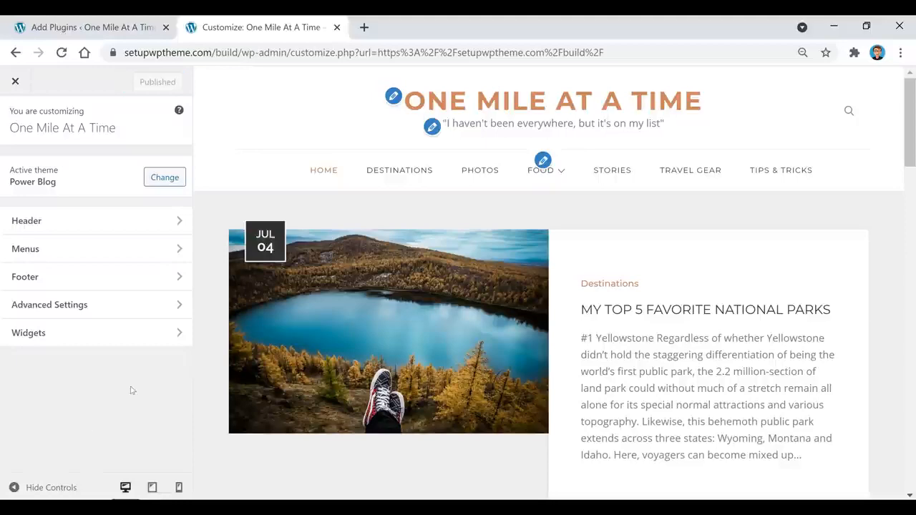
{"action": "left_click", "coordinate": [16, 81]}
Go to Appearance > Themes to see the installed themes with Power Blog active.
{"action": "left_click", "coordinate": [129, 27]}
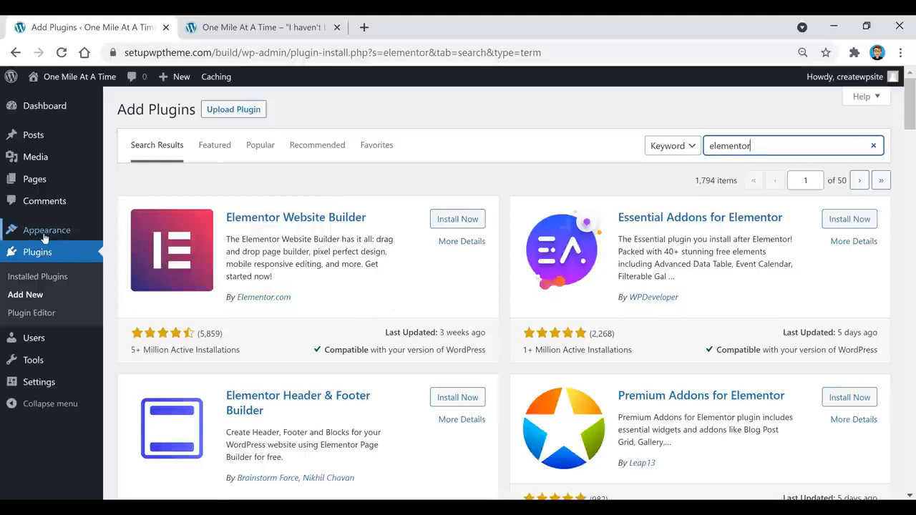
{"action": "mouse_move", "coordinate": [42, 233]}
{"action": "left_click", "coordinate": [131, 234]}
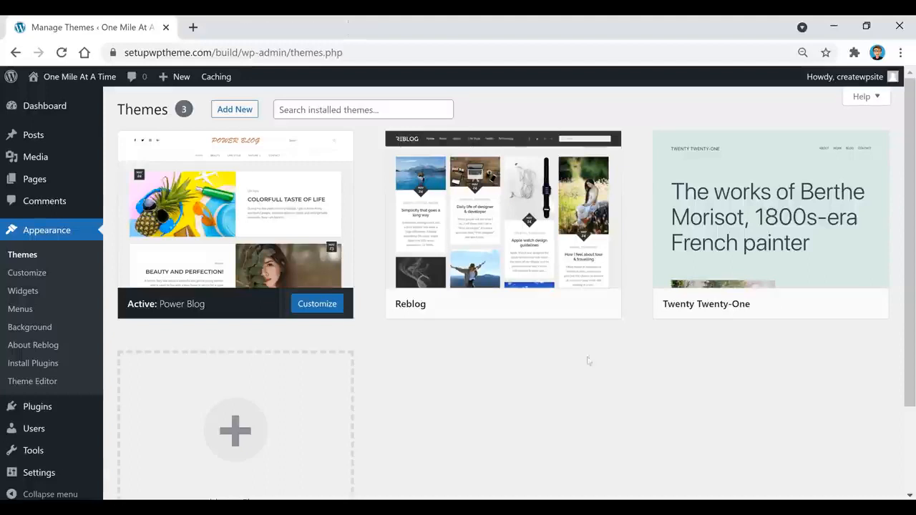
Visit the One Mile At A Time front page and scroll through its six travel posts.
{"action": "left_click", "coordinate": [80, 76]}
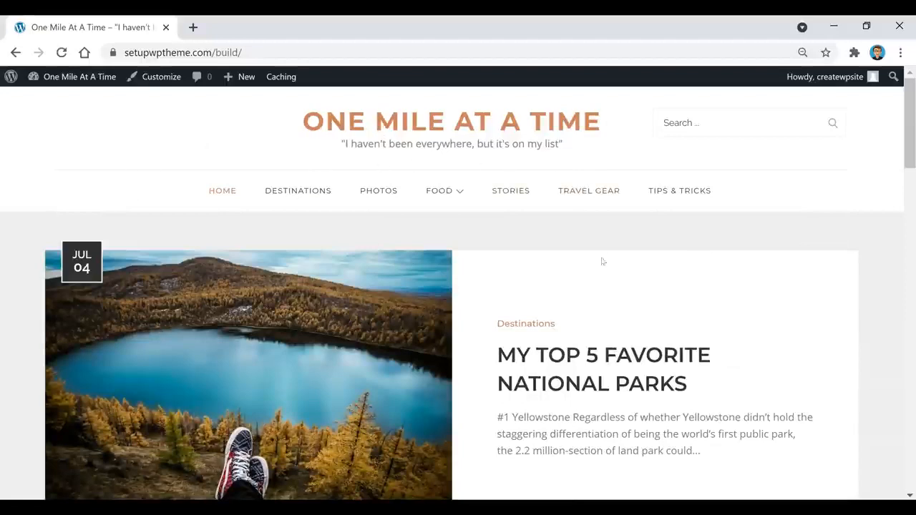
{"action": "scroll", "coordinate": [574, 271], "scroll_direction": "down", "scroll_amount": 4}
{"action": "scroll", "coordinate": [544, 311], "scroll_direction": "down", "scroll_amount": 9}
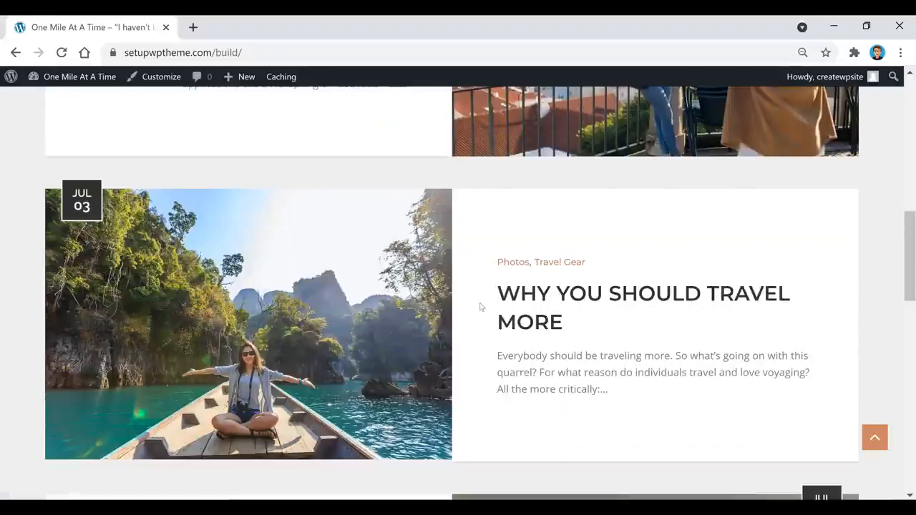
{"action": "scroll", "coordinate": [479, 306], "scroll_direction": "down", "scroll_amount": 2}
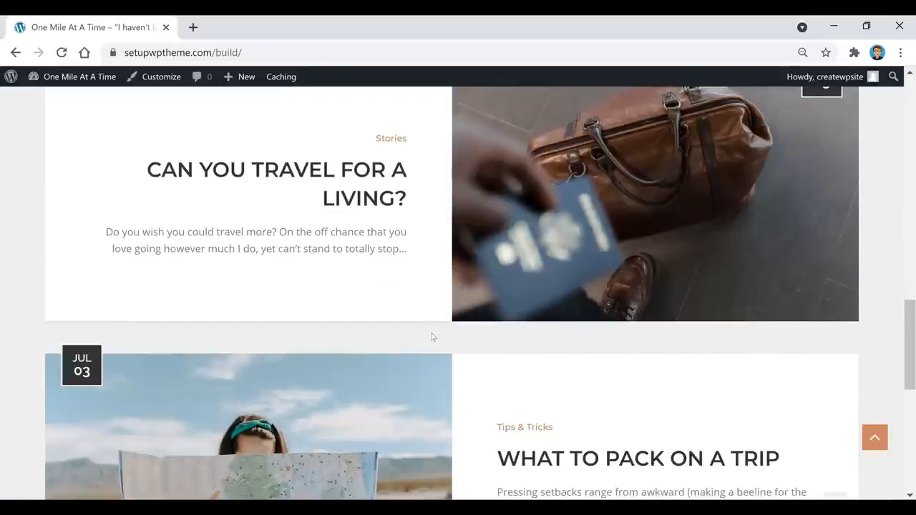
{"action": "scroll", "coordinate": [432, 337], "scroll_direction": "down", "scroll_amount": 6}
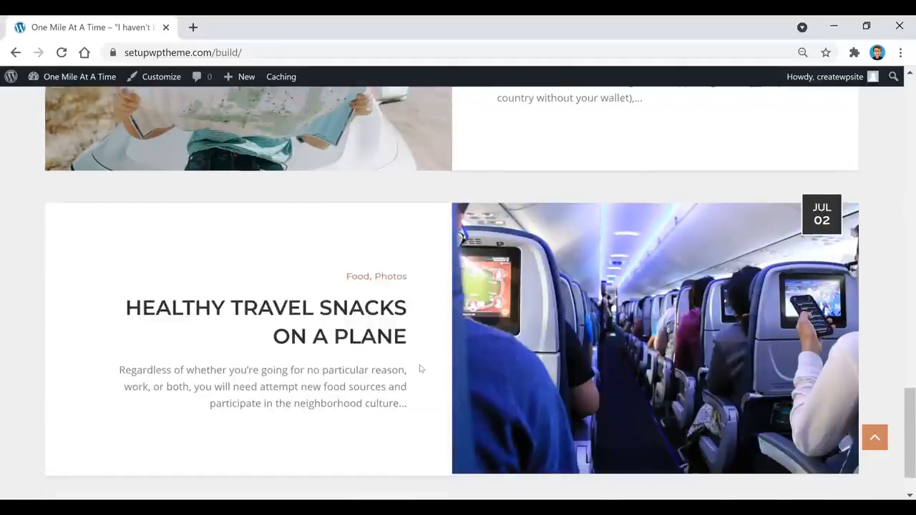
{"action": "scroll", "coordinate": [420, 368], "scroll_direction": "up", "scroll_amount": 7}
{"action": "scroll", "coordinate": [420, 368], "scroll_direction": "up", "scroll_amount": 12}
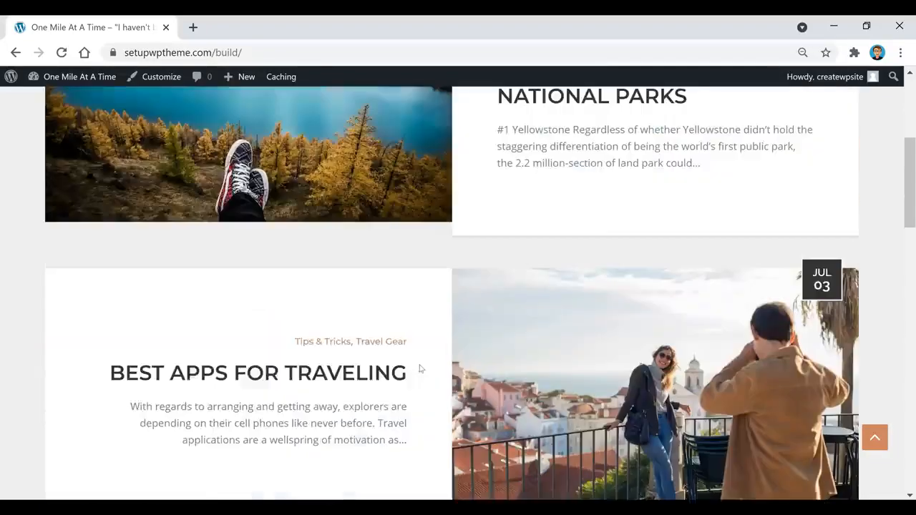
{"action": "scroll", "coordinate": [420, 368], "scroll_direction": "up", "scroll_amount": 3}
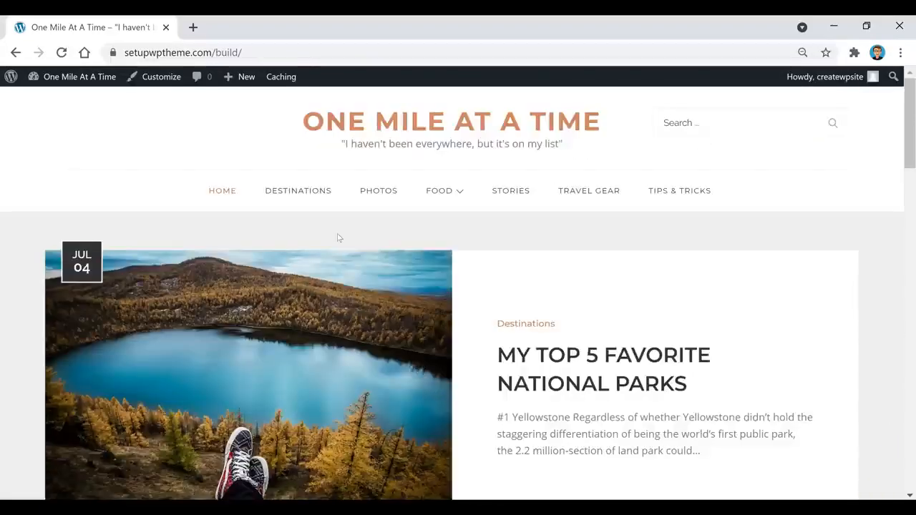